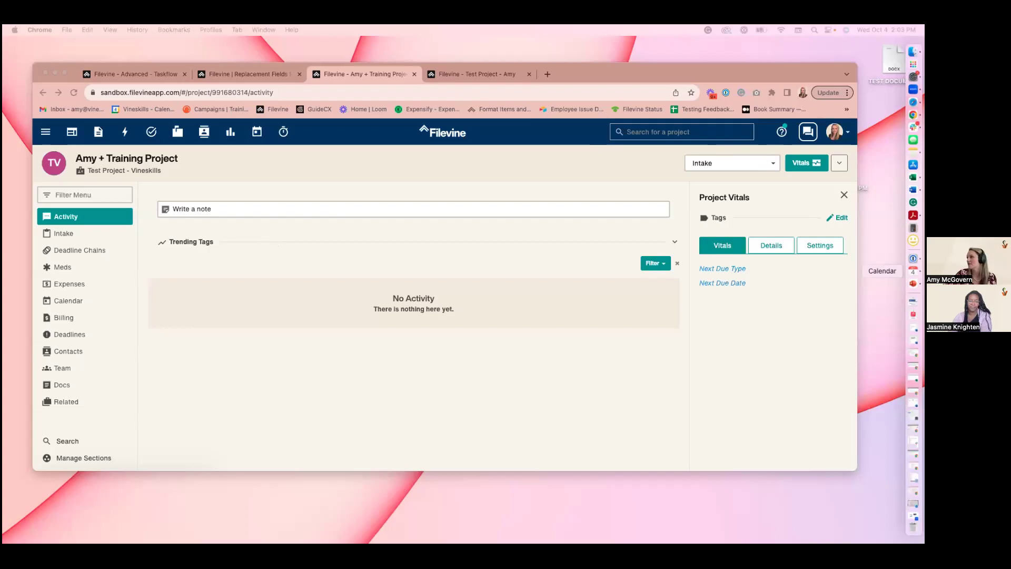
Open the project's Deadline Chains section and check which deadline chains can be added, without adding one
click(595, 77)
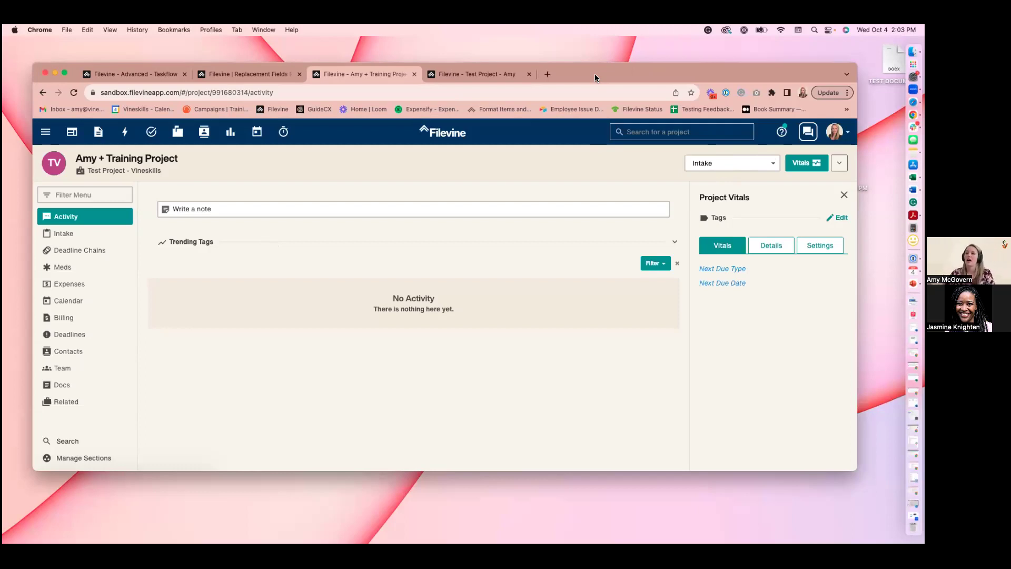
click(95, 251)
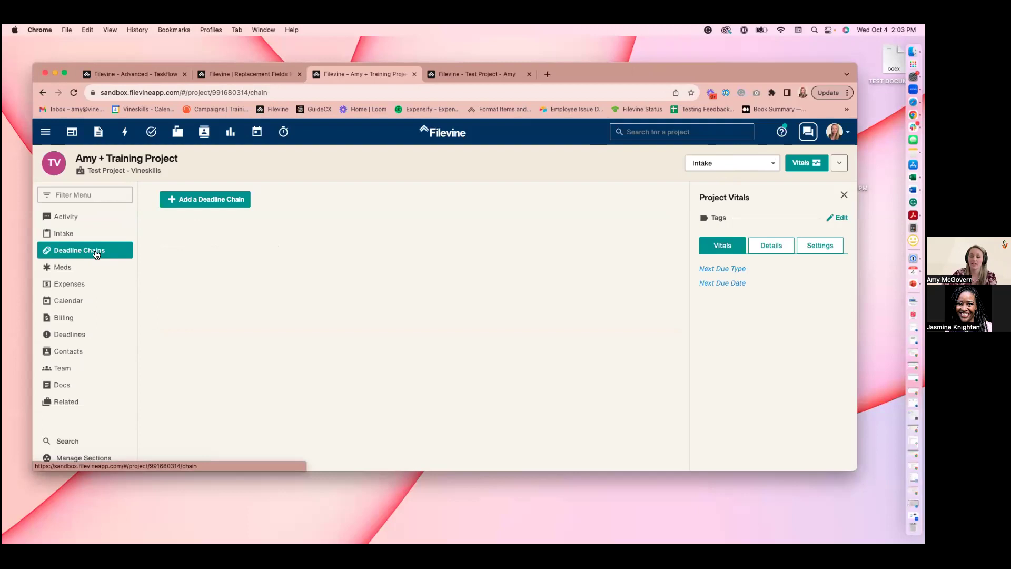
click(207, 201)
click(388, 177)
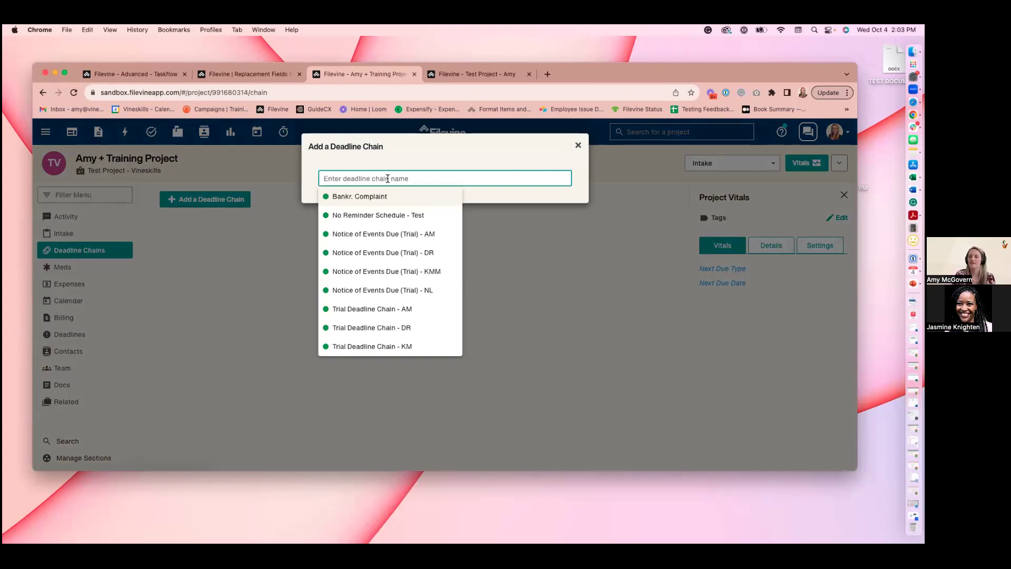
click(577, 145)
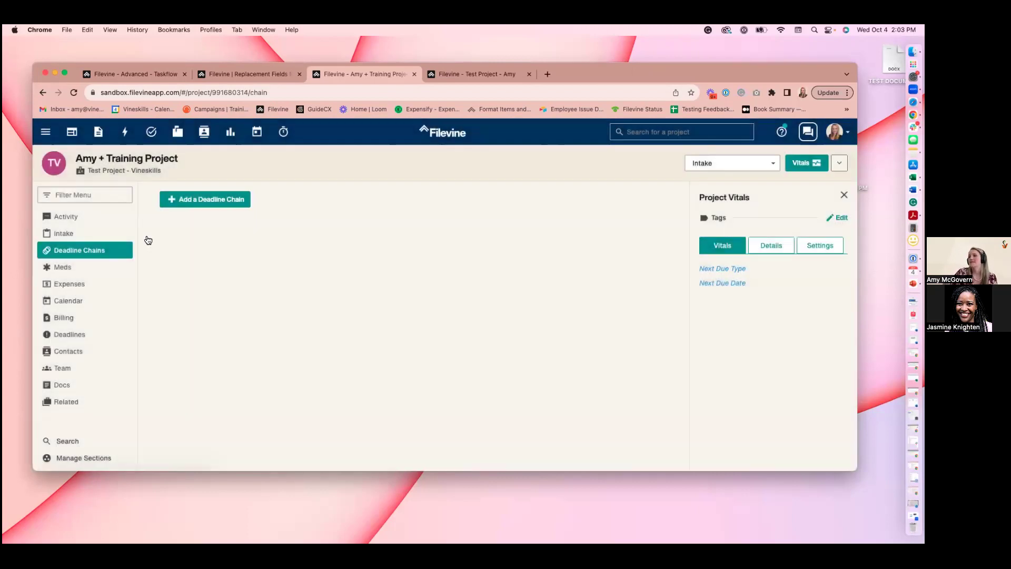
View the project's phase options from the activity feed and open a new item form in the Meds section
click(86, 219)
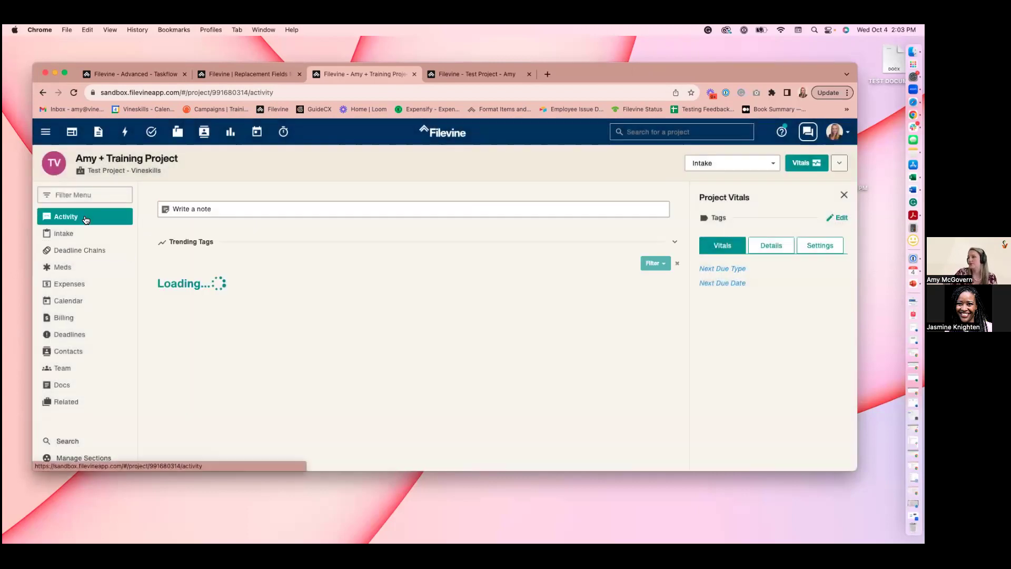
click(735, 167)
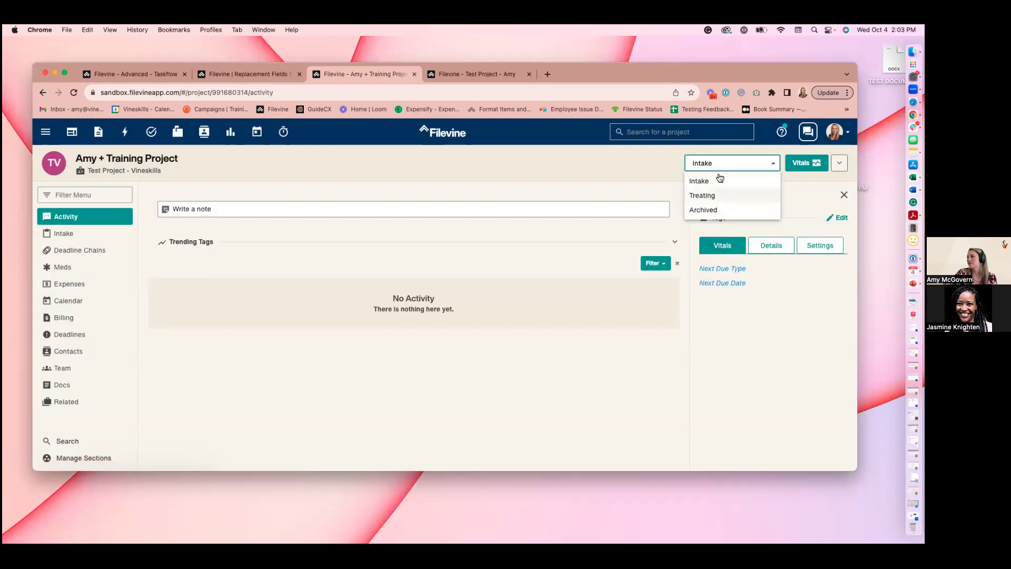
click(64, 268)
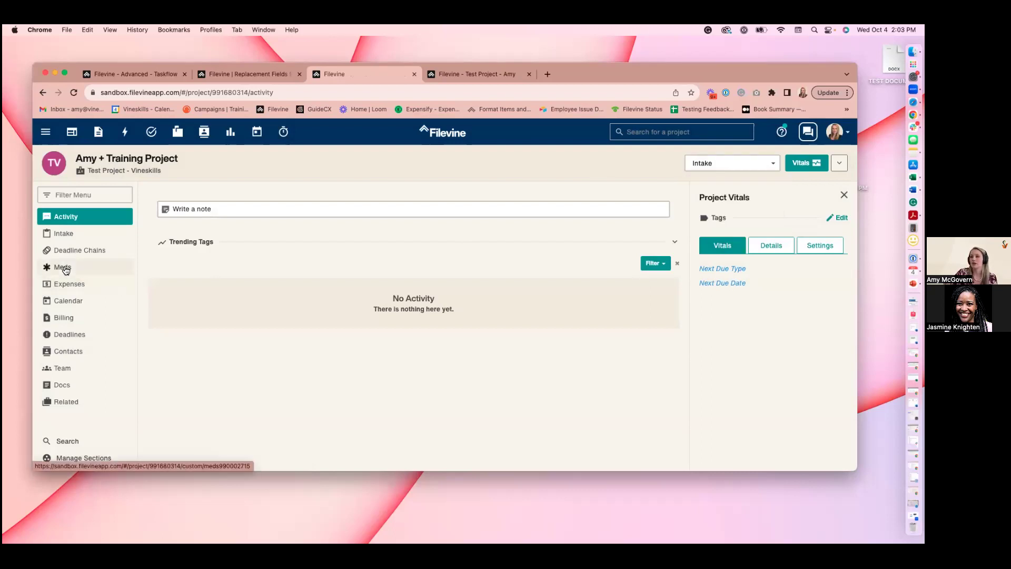
click(180, 199)
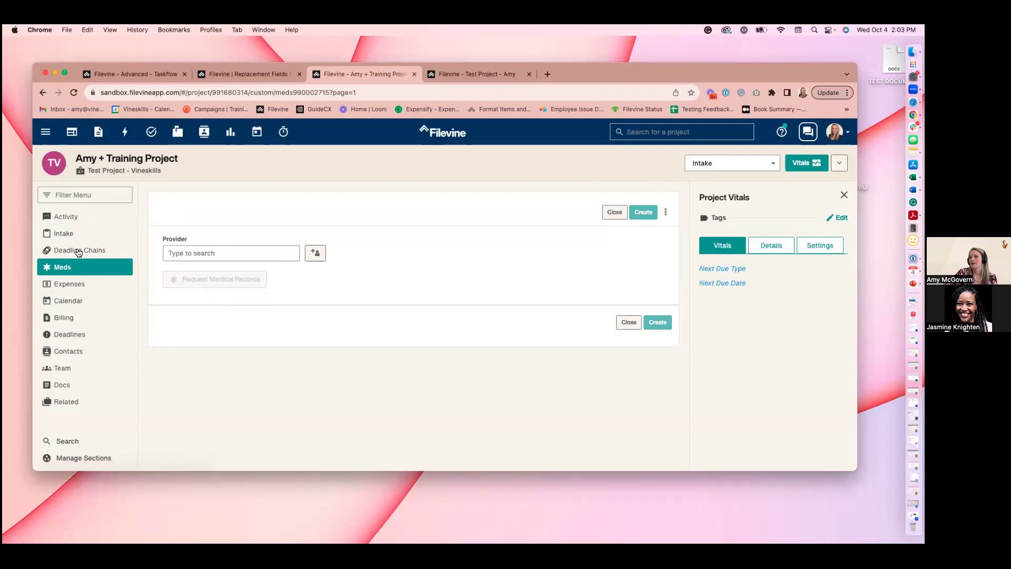
Revisit the phase choices in the activity feed and reopen a blank Meds item with its Request Medical Records action
click(77, 219)
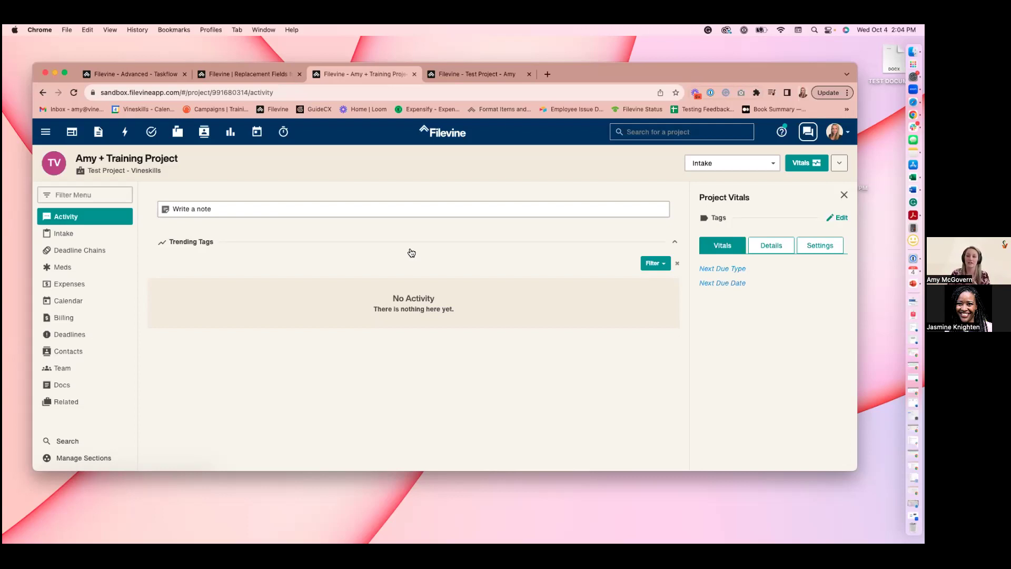
click(702, 166)
click(634, 174)
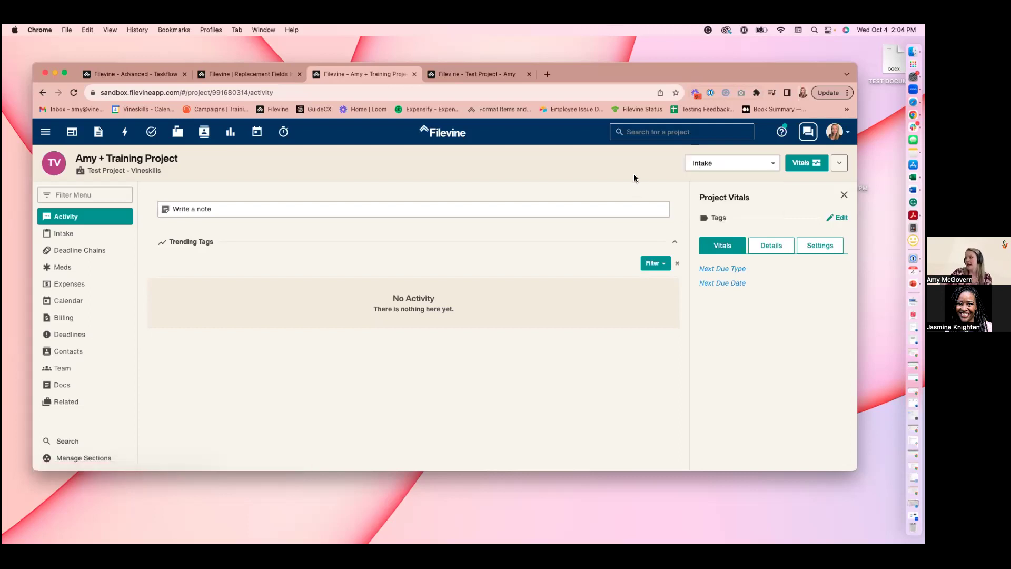
click(79, 270)
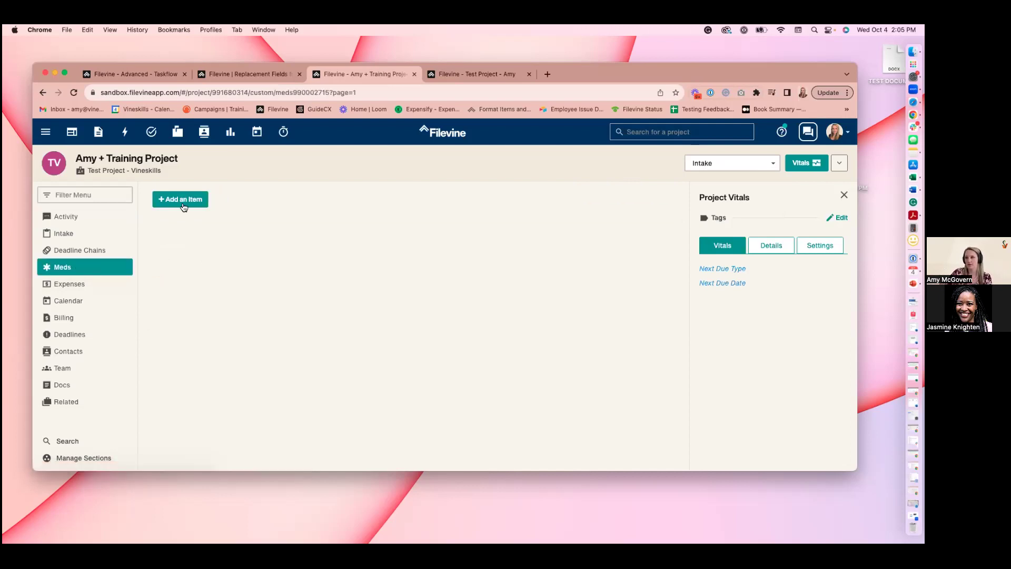
click(183, 204)
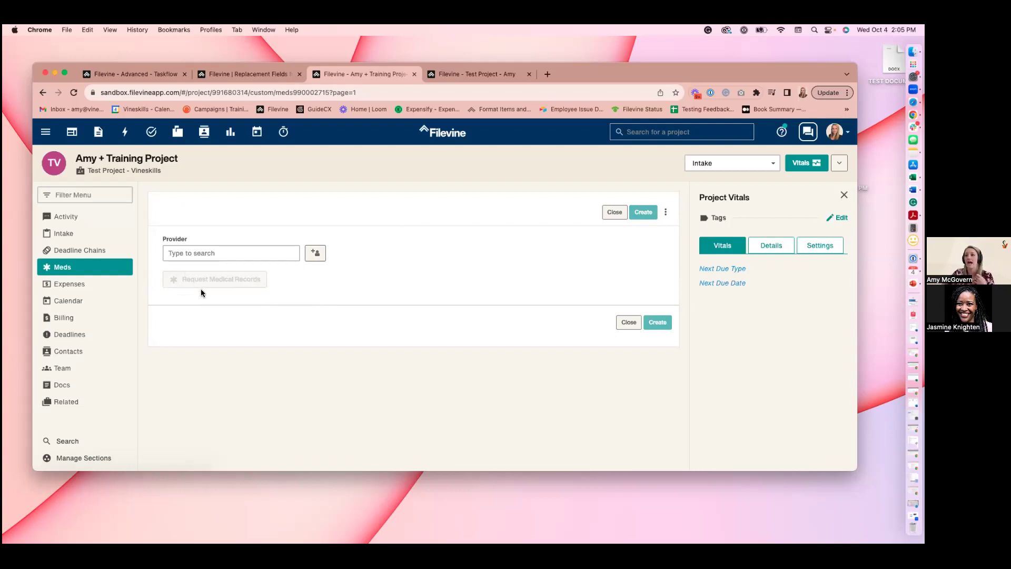
Review the Intake section's fields around the medical information, the SOL due date and the intake notes
click(79, 235)
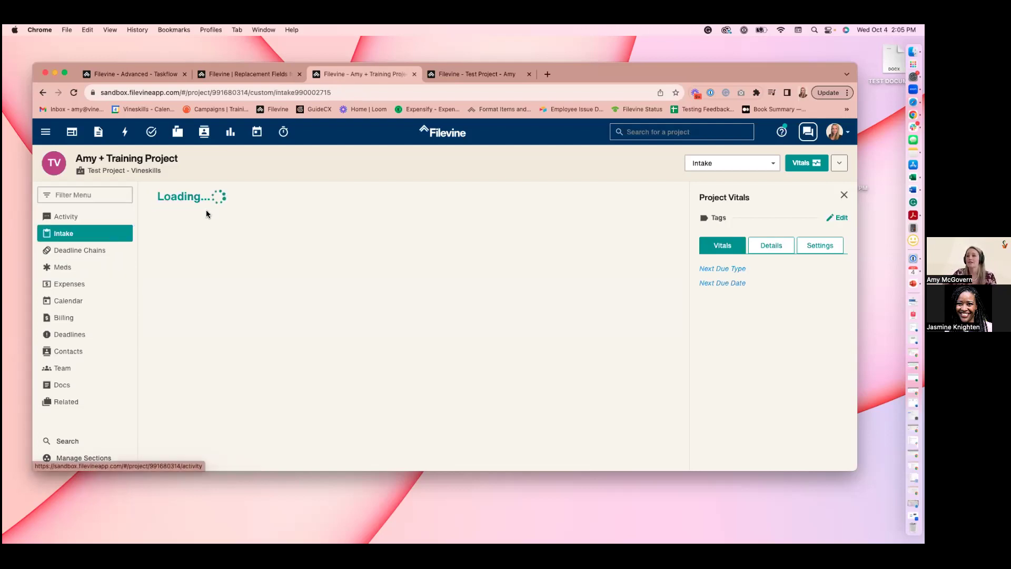
scroll(419, 312, down, 5)
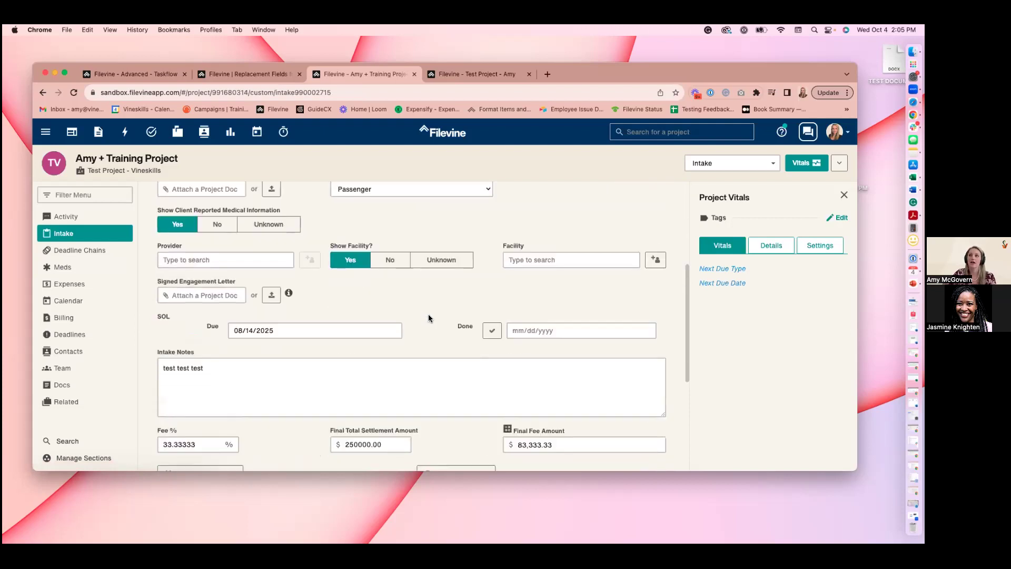
scroll(427, 319, up, 1)
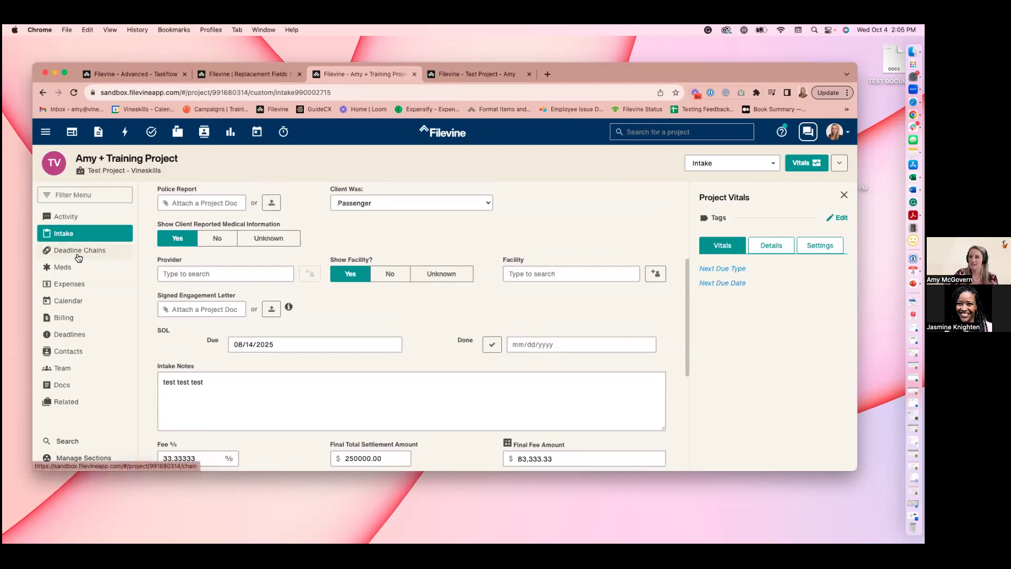
Return to the project's activity feed and change the project phase to Treating
click(67, 216)
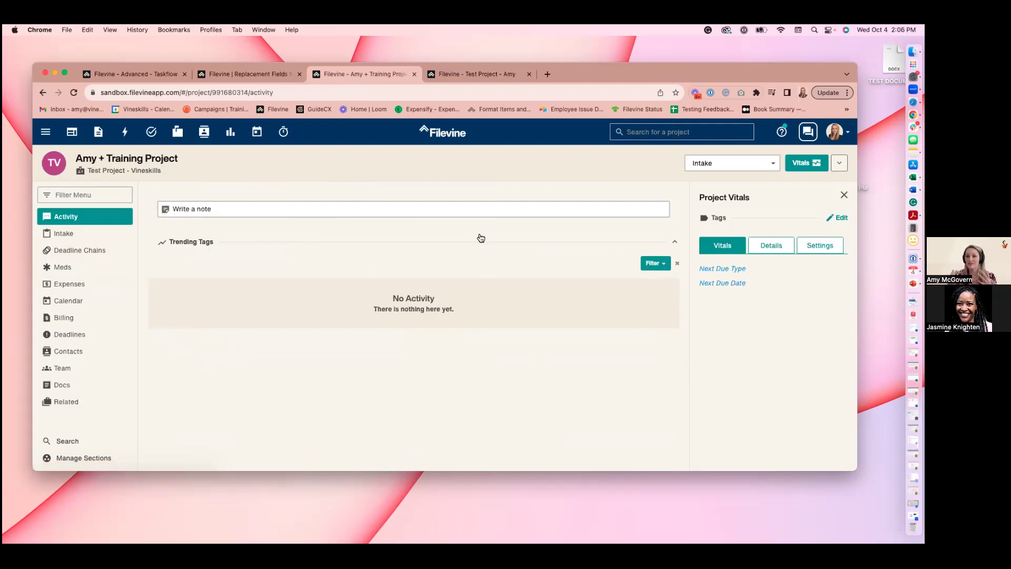
click(707, 169)
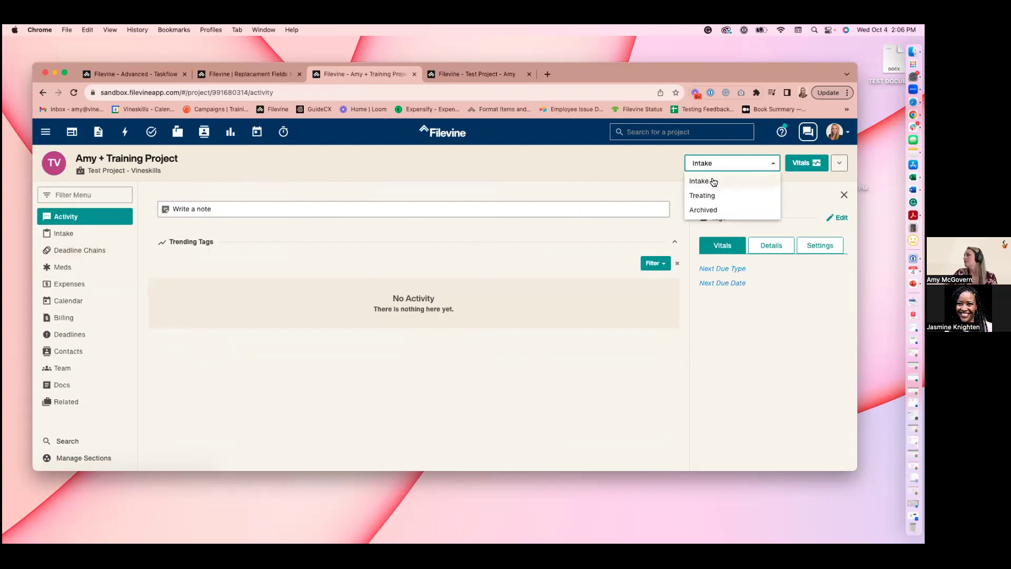
click(714, 195)
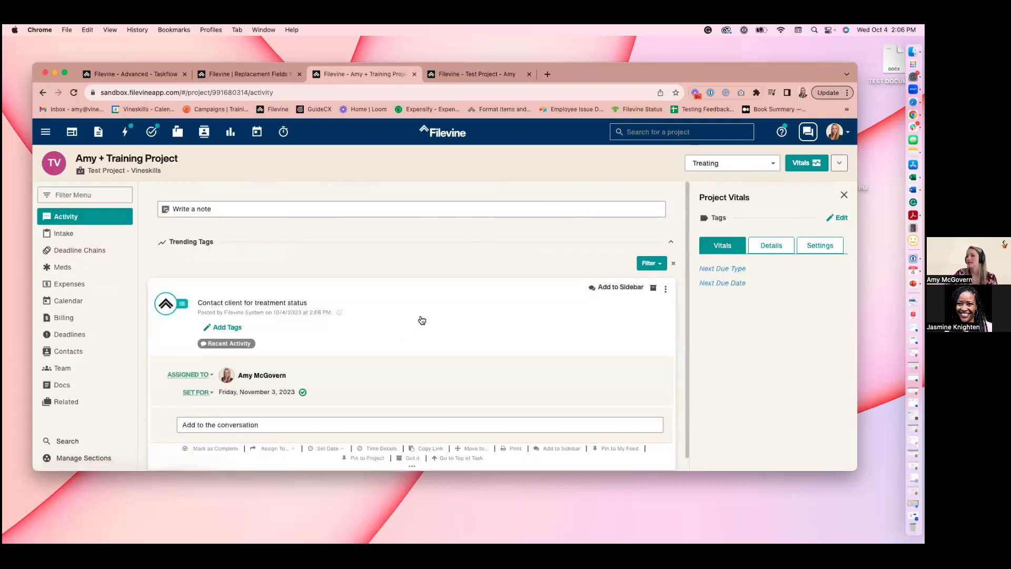
click(422, 320)
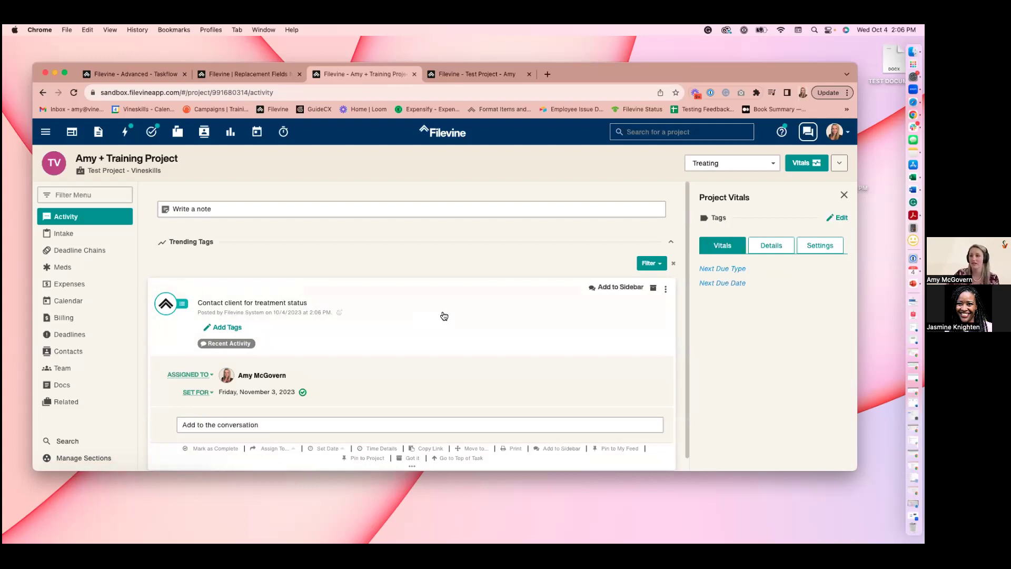
Switch to the Taskflow setup, set the auto-task trigger to Phases, and open the Treating phase's "Contact client for treatment status" auto-task for editing
click(150, 77)
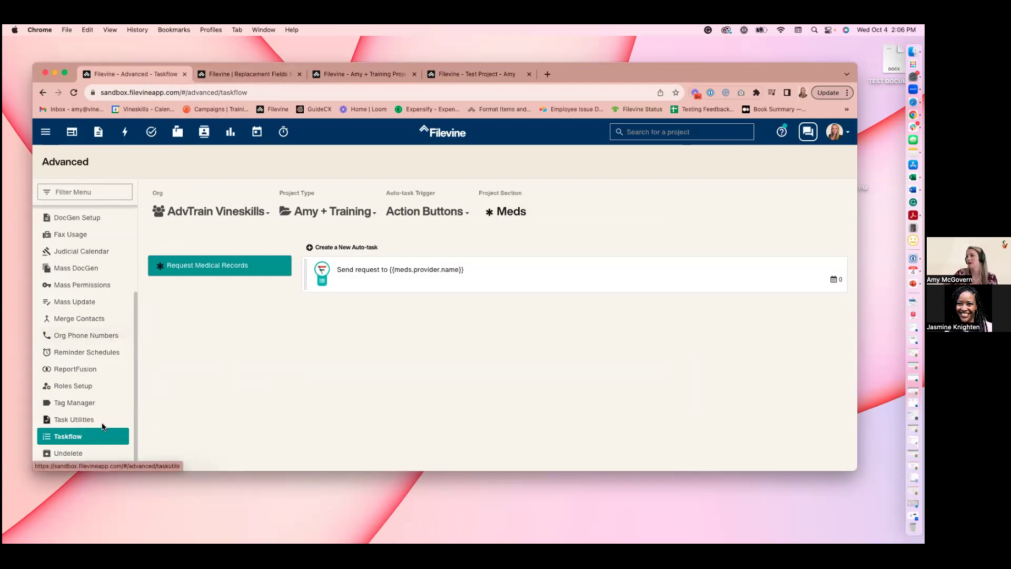
click(442, 213)
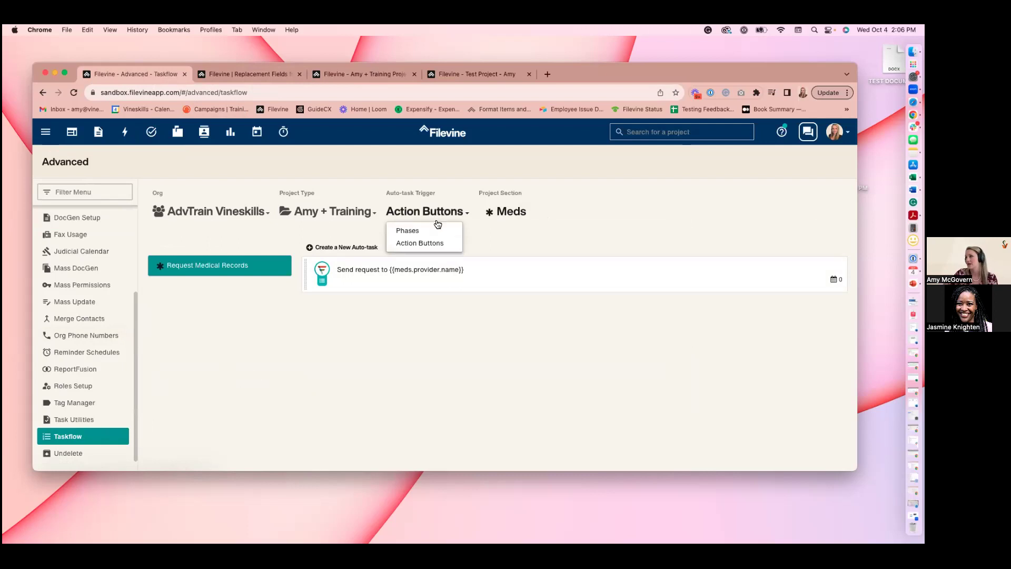
click(428, 230)
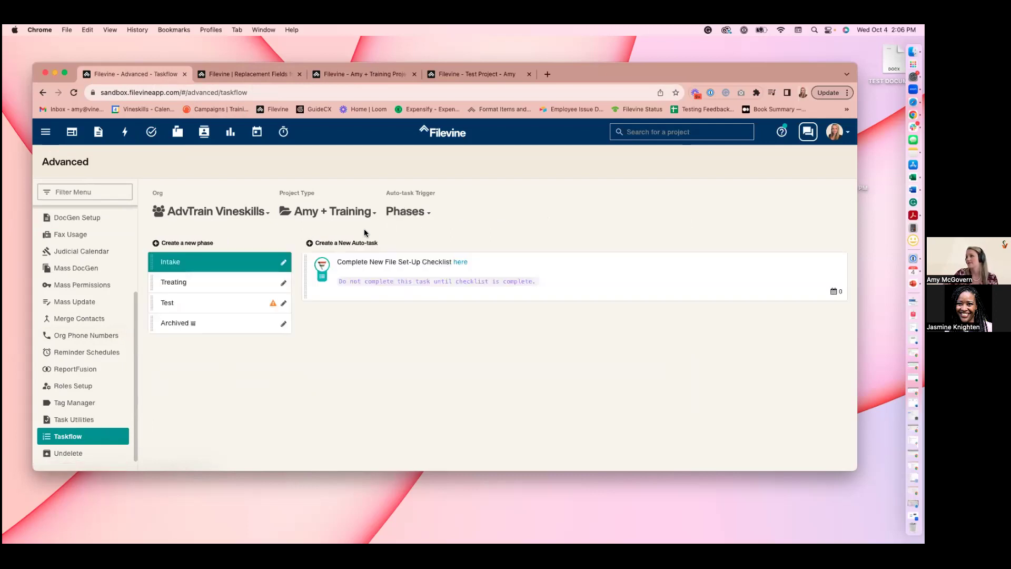
click(192, 282)
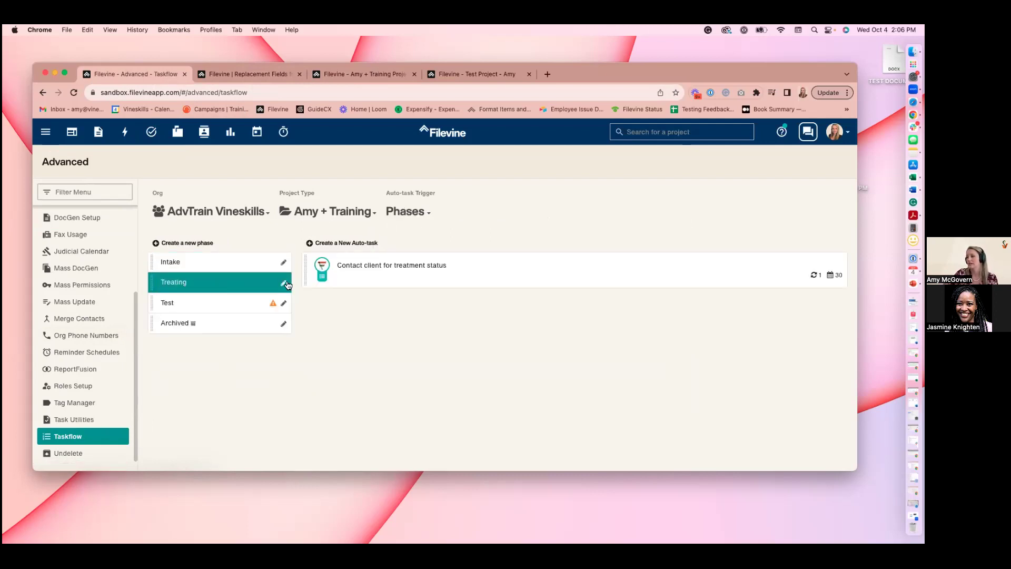
click(403, 282)
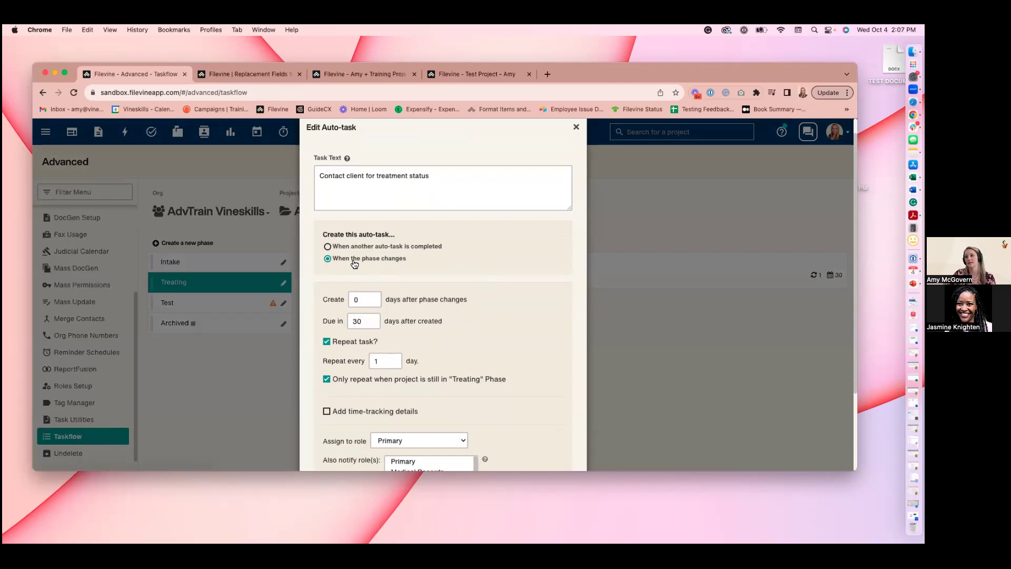
Examine the auto-task's creation timing, due date, repeat settings and role assignment
scroll(434, 267, down, 3)
scroll(434, 267, down, 1)
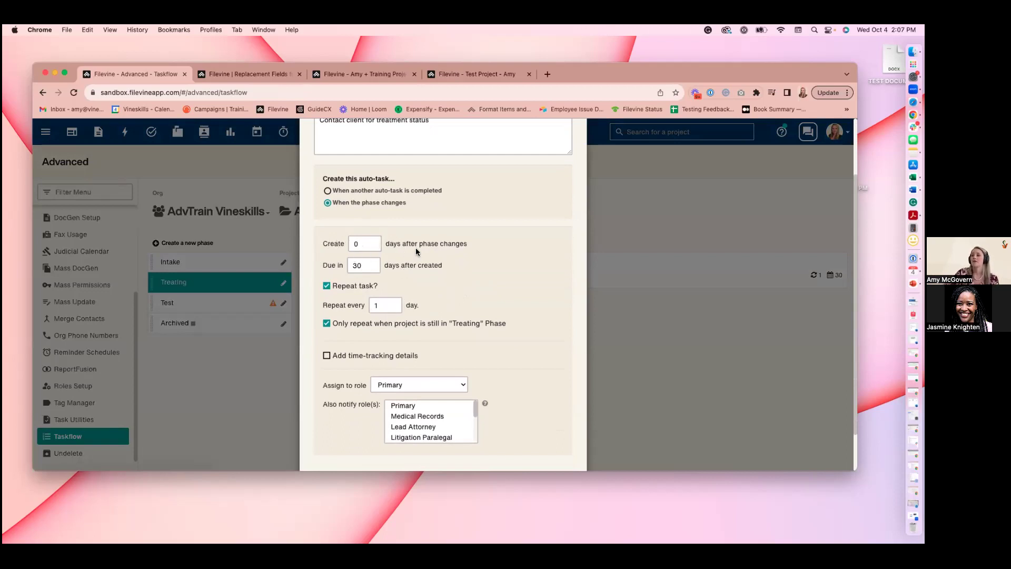
scroll(429, 254, up, 1)
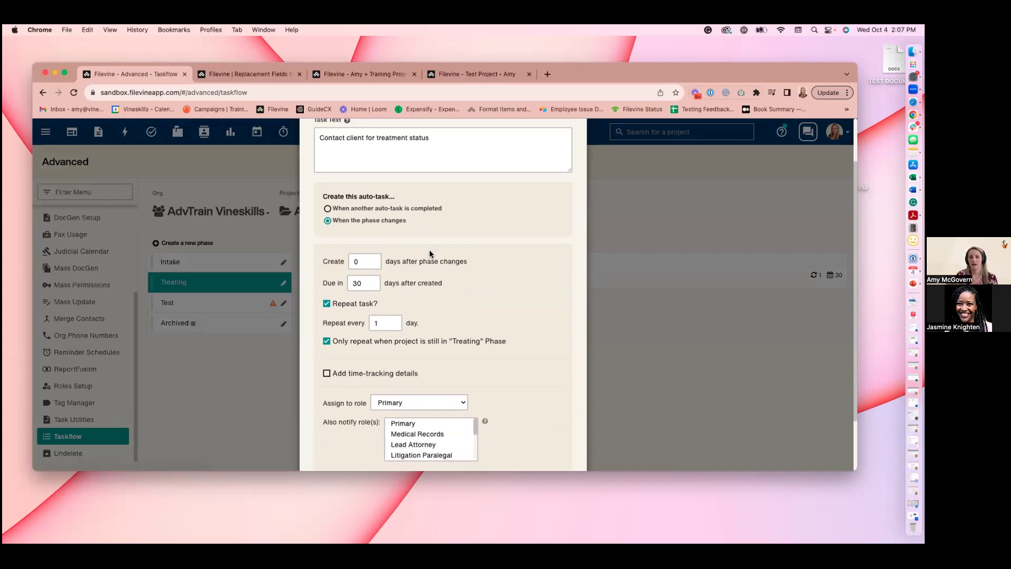
double_click(364, 284)
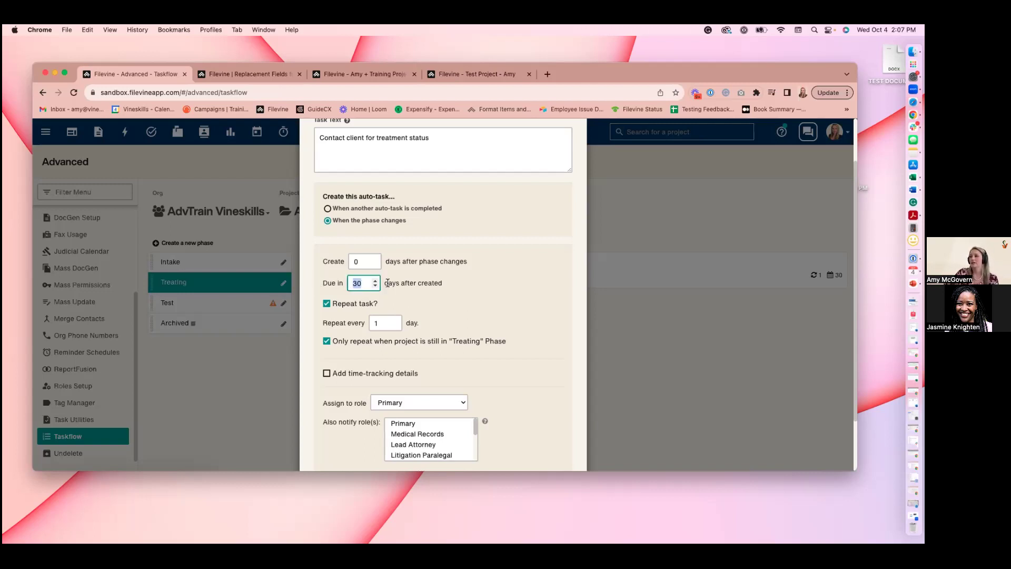
click(411, 283)
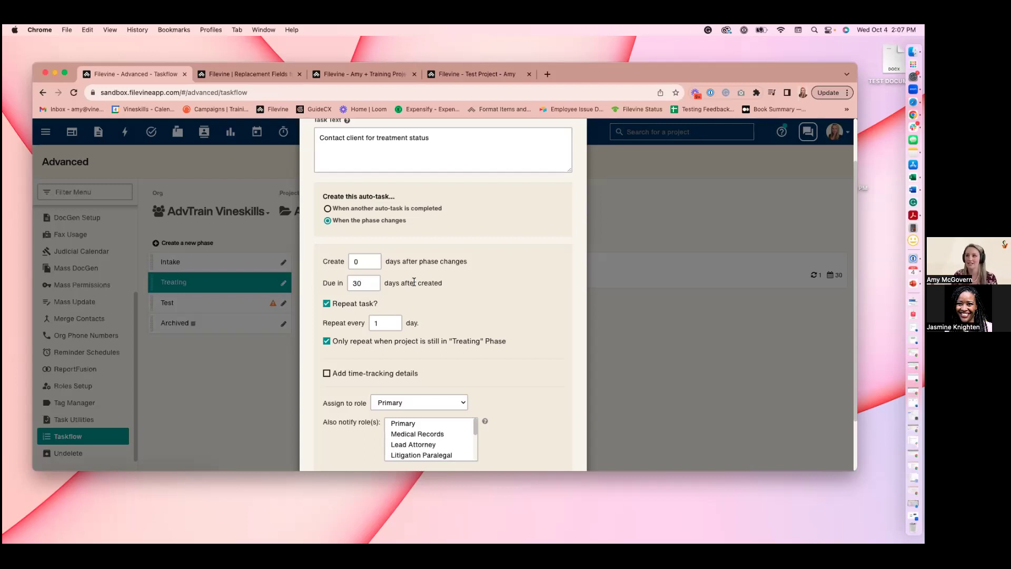
Set the auto-task to be created 90 days after the phase changes and due 0 days after creation
drag(375, 262, 327, 255)
text(90)
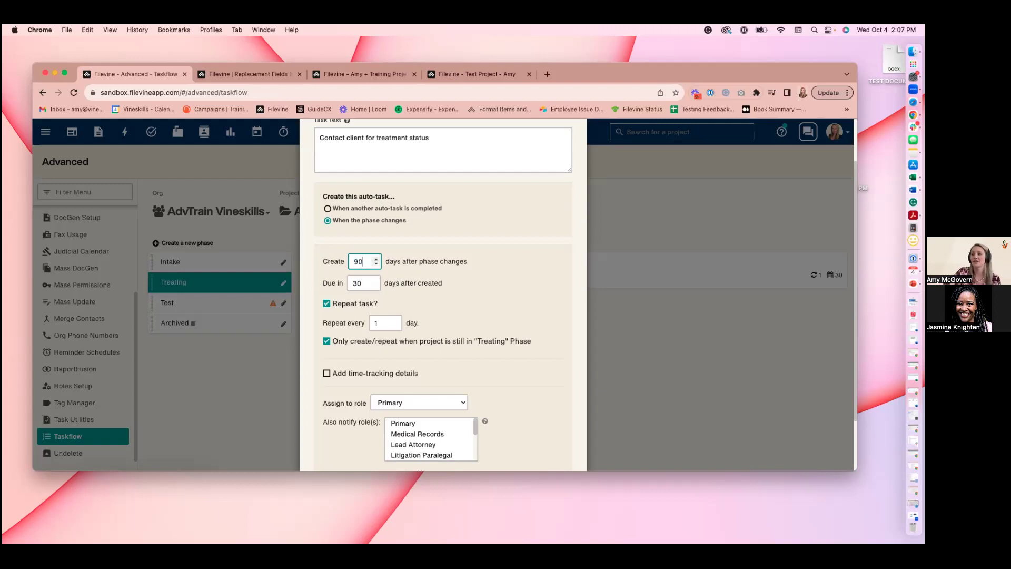
key(Tab)
text(0)
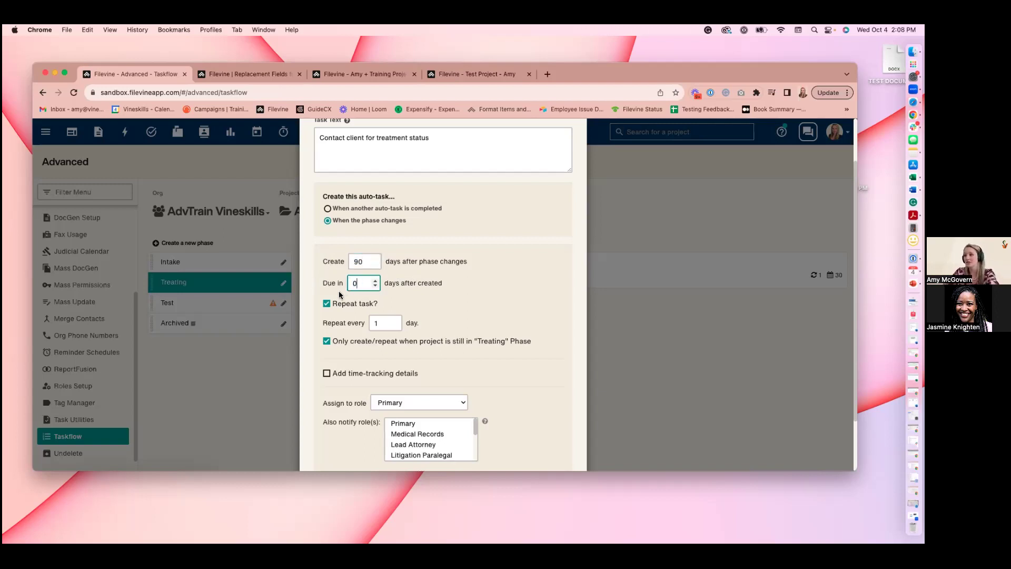
click(446, 289)
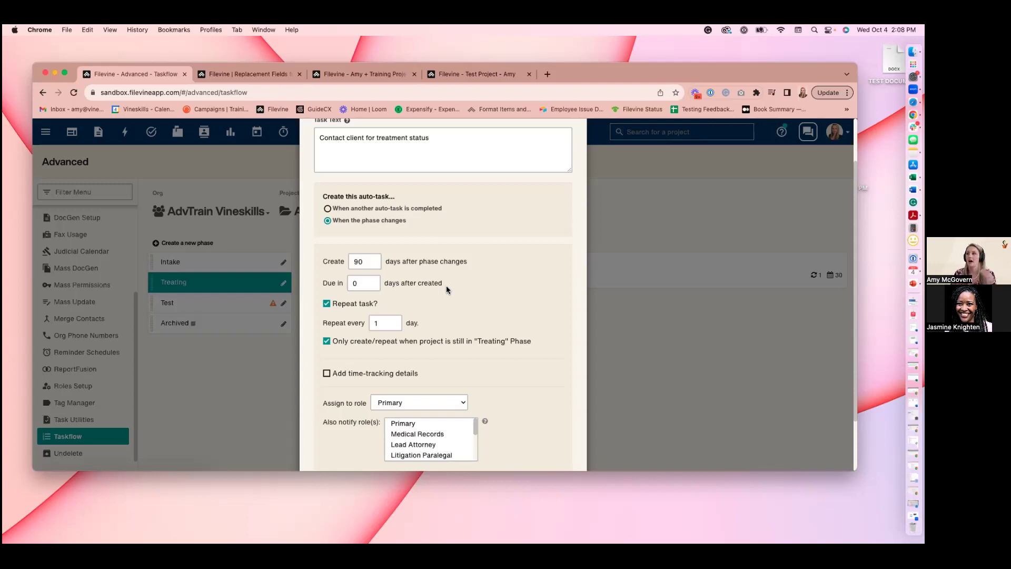
Set the auto-task back to creation 0 days after the phase changes and due 30 days after creation
double_click(361, 262)
text(0)
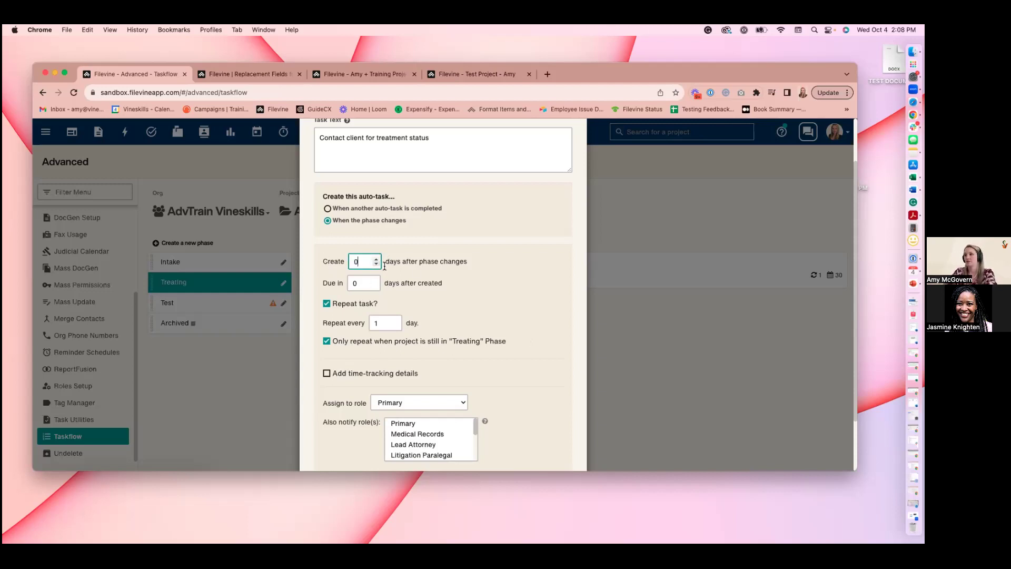
key(Tab)
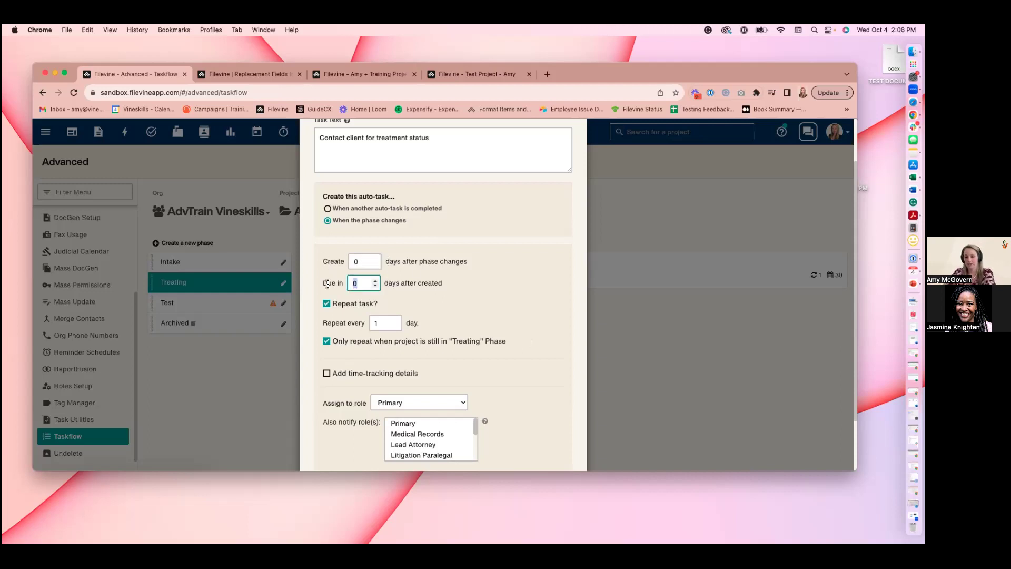
text(30)
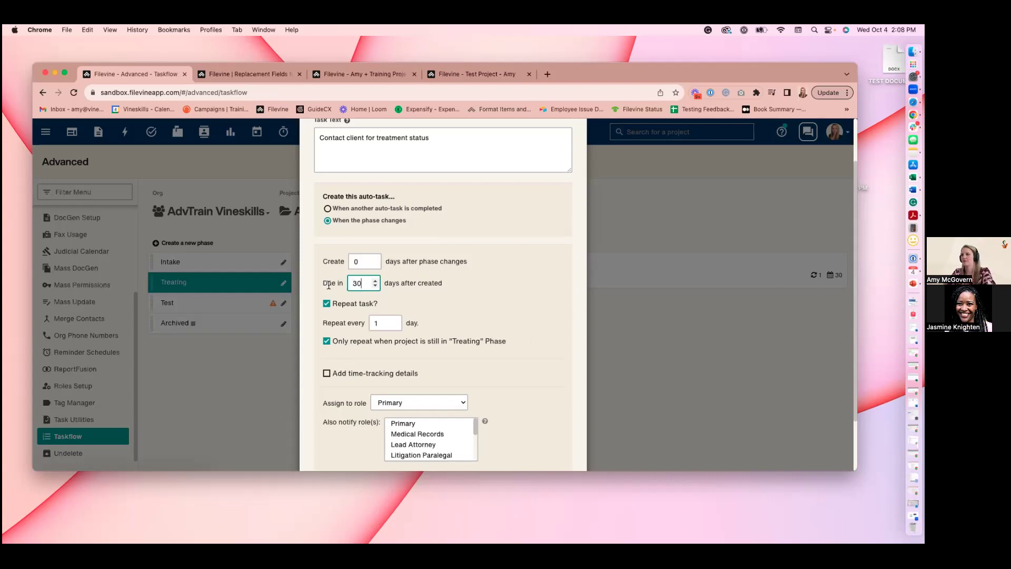
click(449, 283)
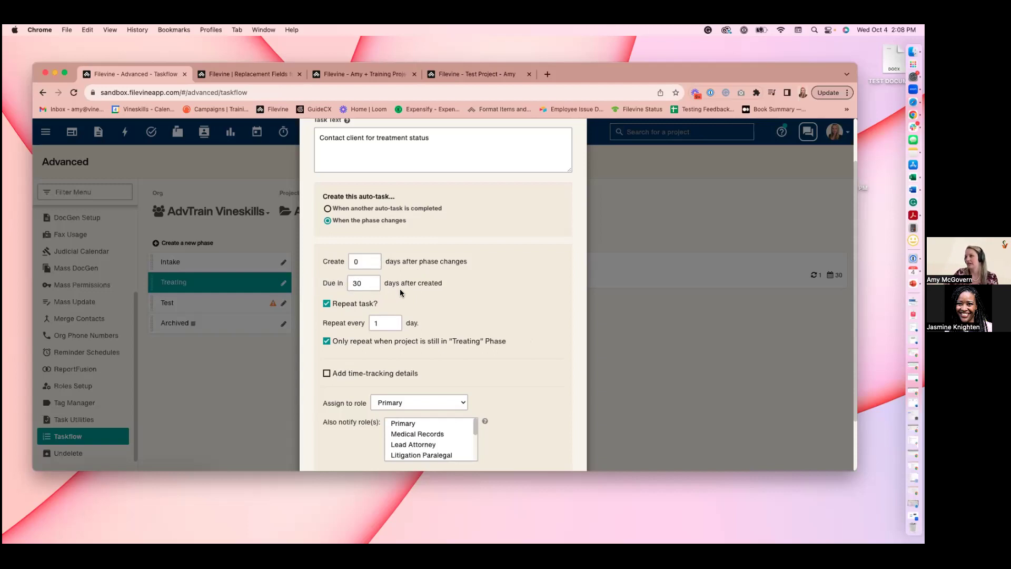
End the task text with a period and add "`This is a repeating task that will re-trigger the next day once completed.`" below it
scroll(415, 304, down, 1)
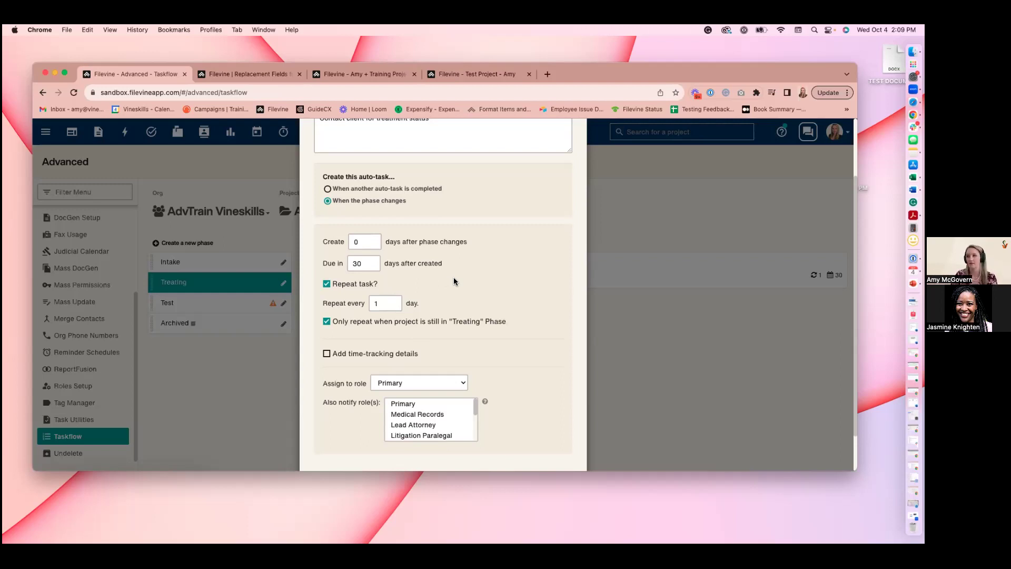
scroll(458, 278, down, 3)
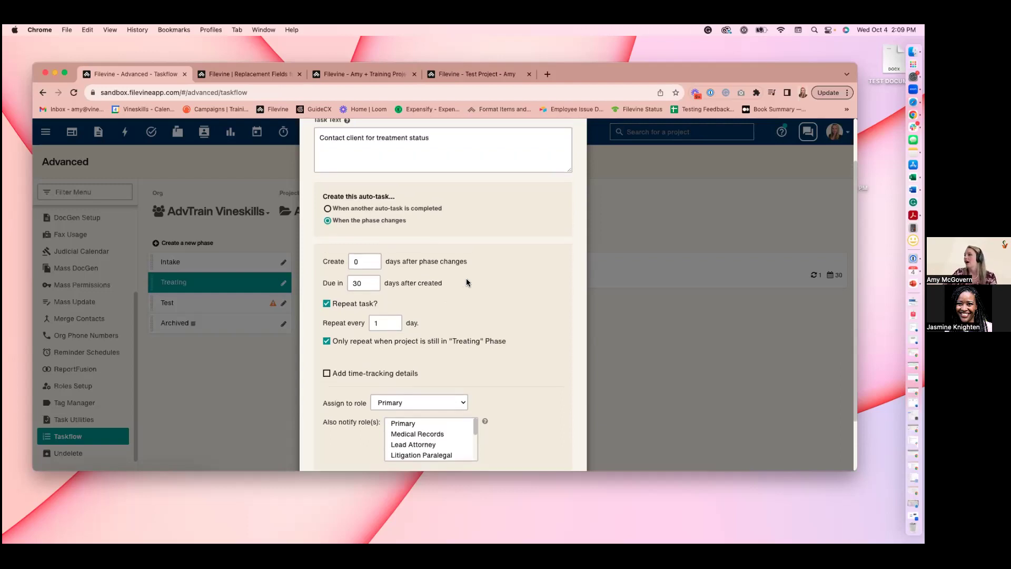
scroll(377, 251, up, 3)
click(334, 179)
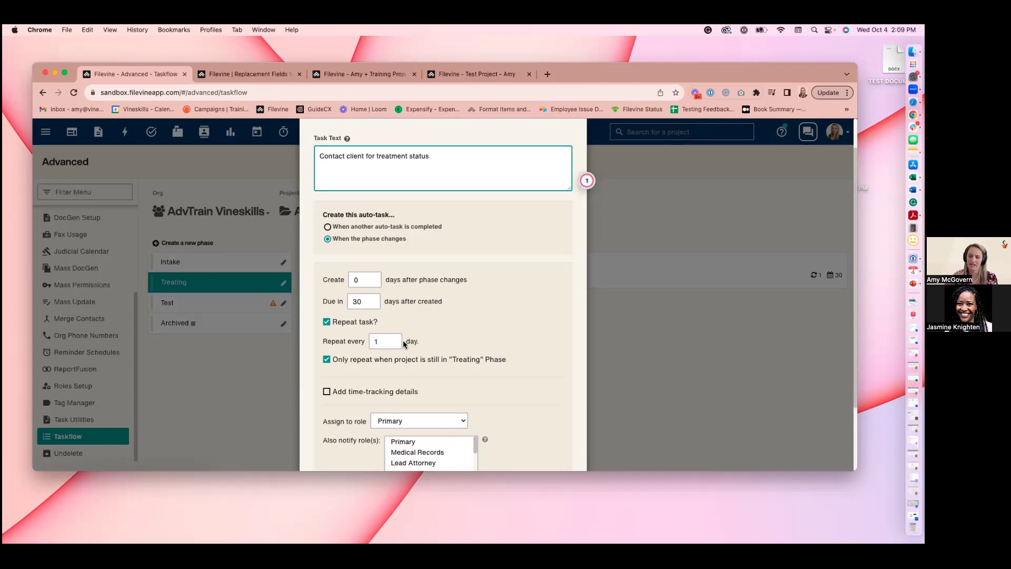
text(.)
key(Return)
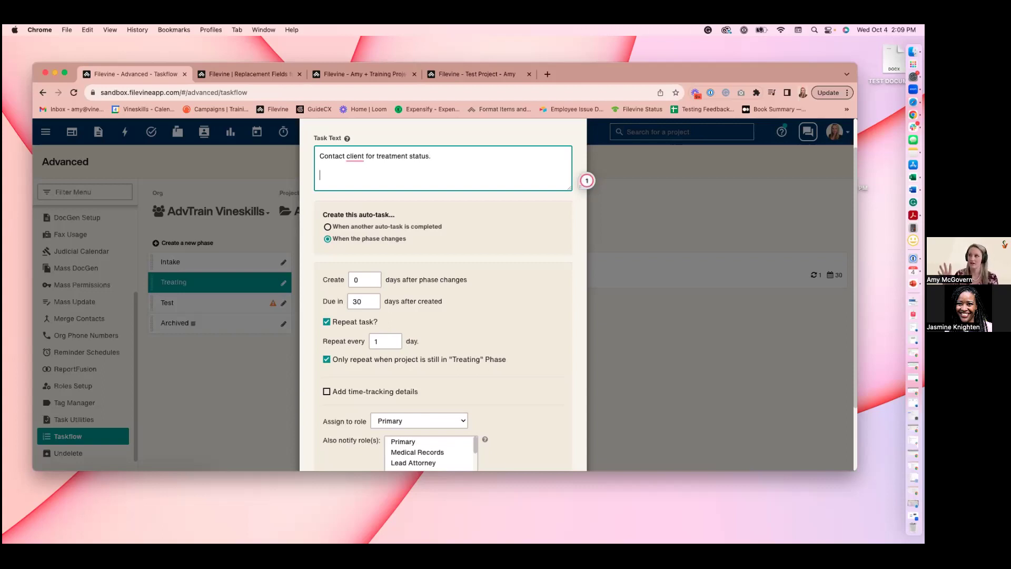
text(`)
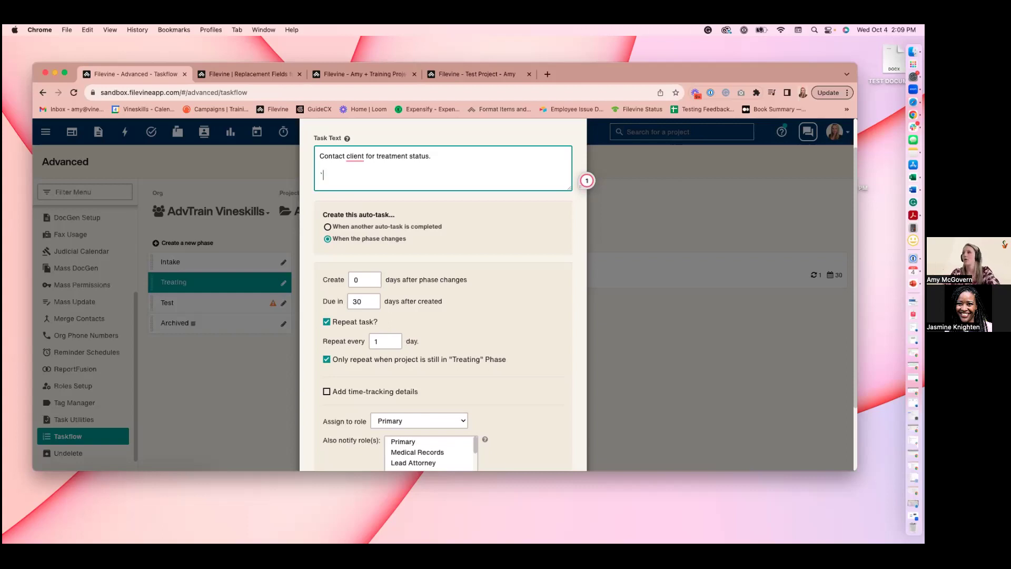
text(This is th)
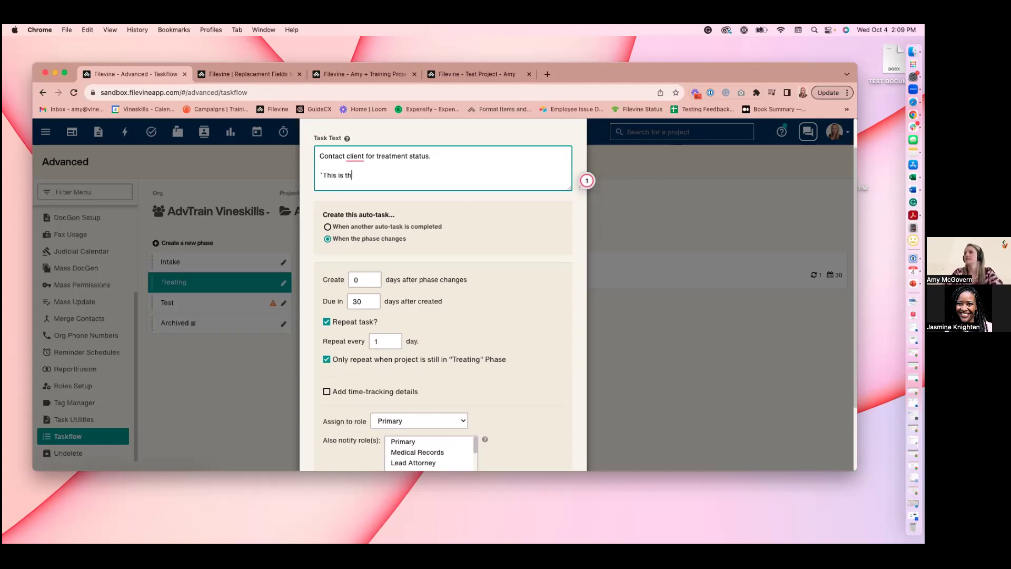
key(BackSpace)
key(BackSpace)
text(a repeating task that will)
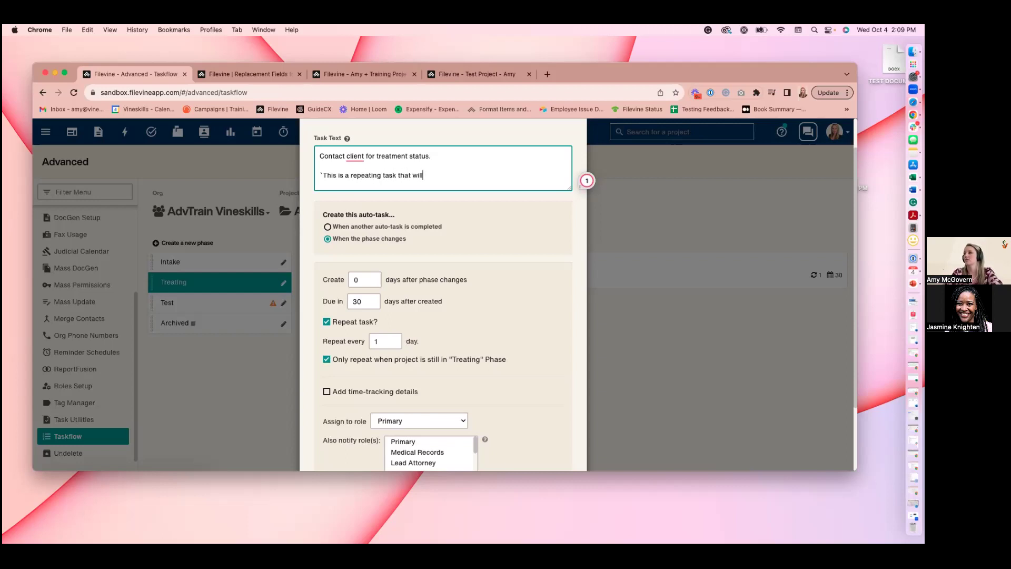
text( re-trigger t)
text( the nex)
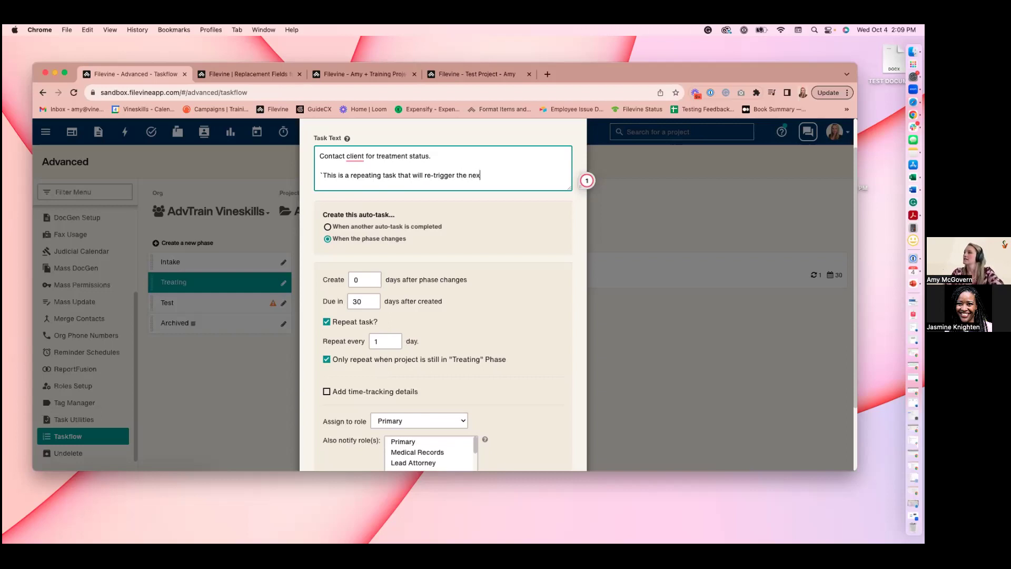
text(t day once co)
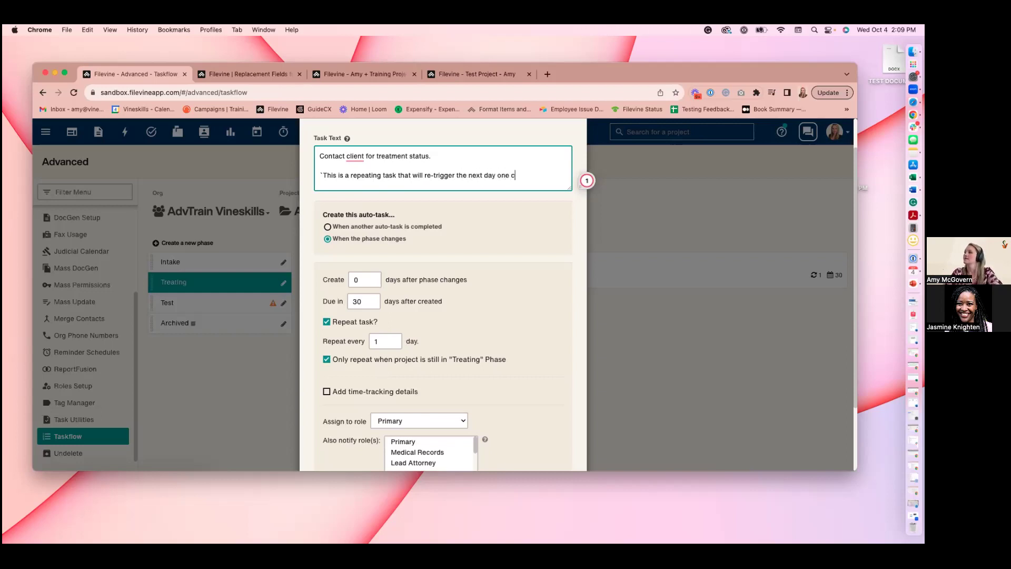
text(mpleted. `)
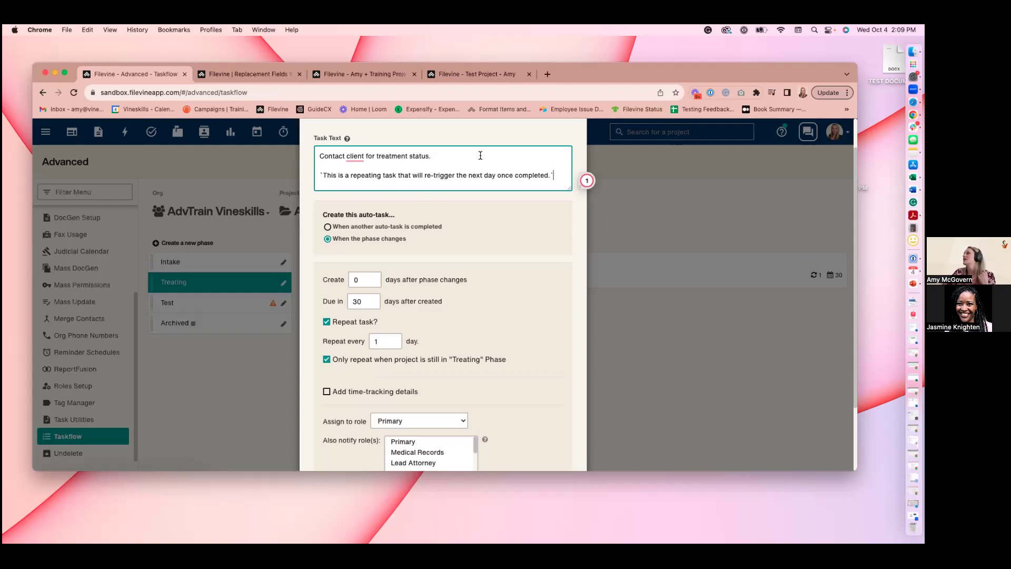
Open the bookmarked "Format Items and Instructions" help article in a new browser tab
click(547, 74)
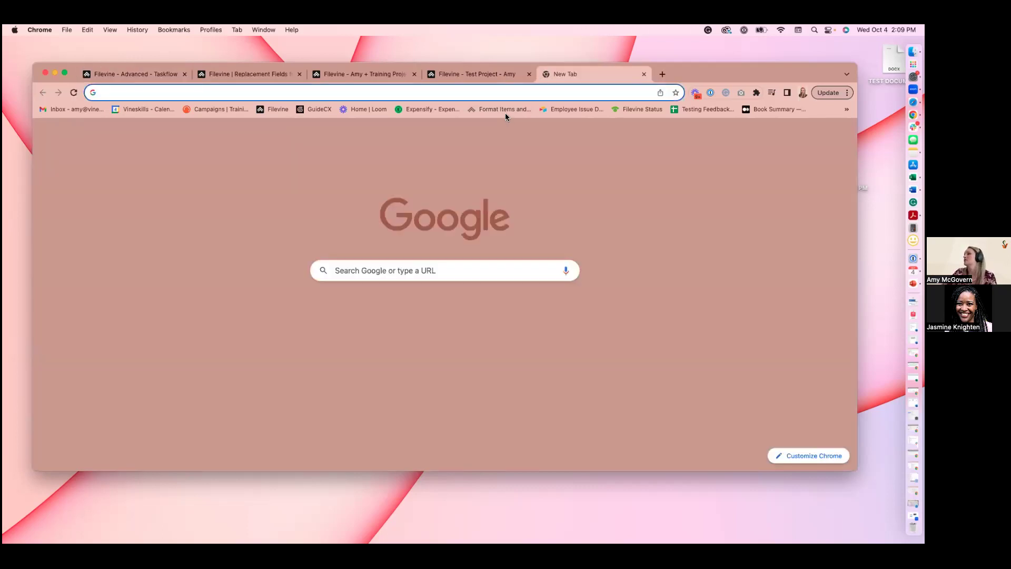
click(505, 109)
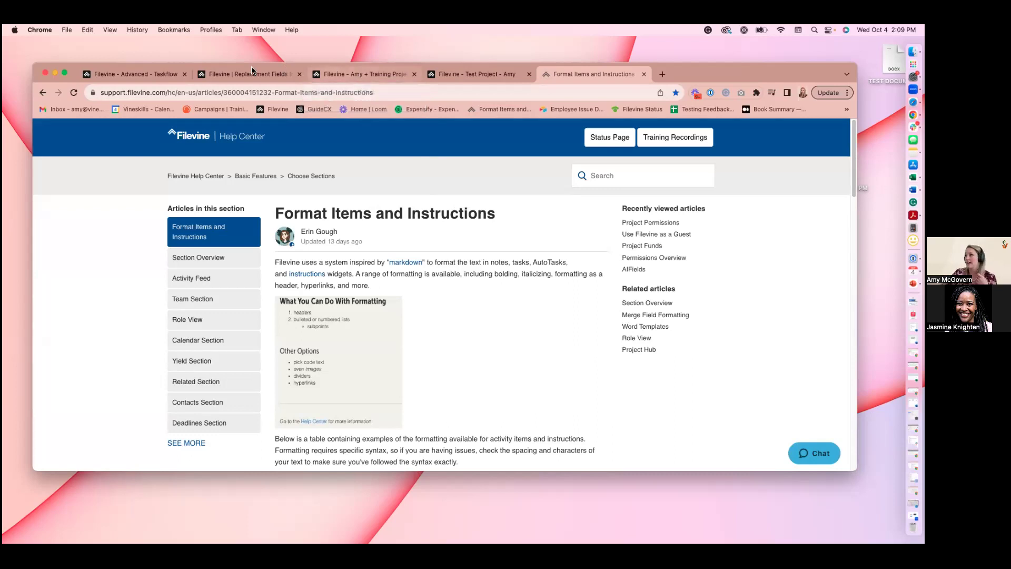
Return to the auto-task editor in Taskflow and save the Treating phase's auto-task
click(154, 74)
scroll(541, 261, down, 3)
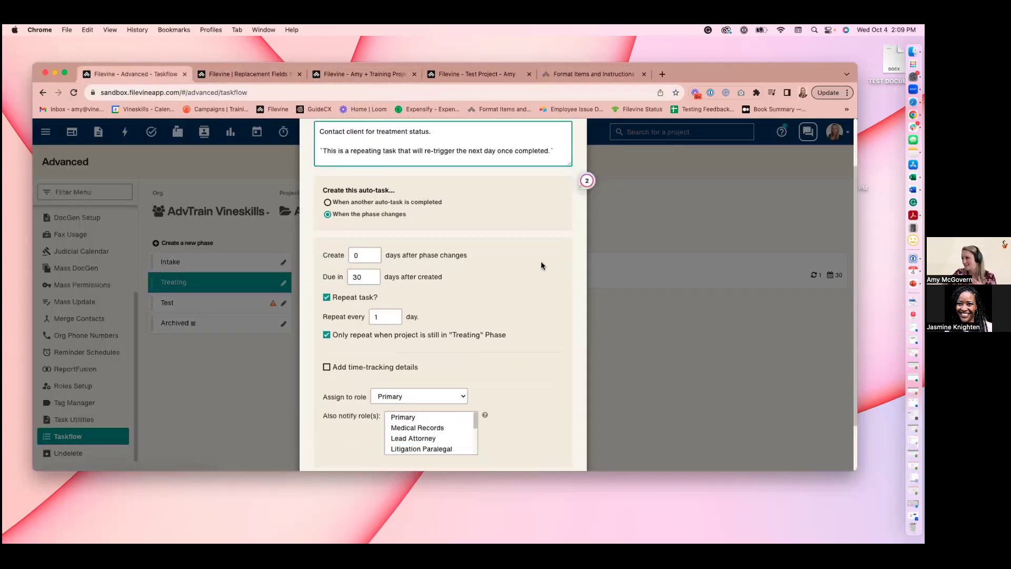
click(566, 438)
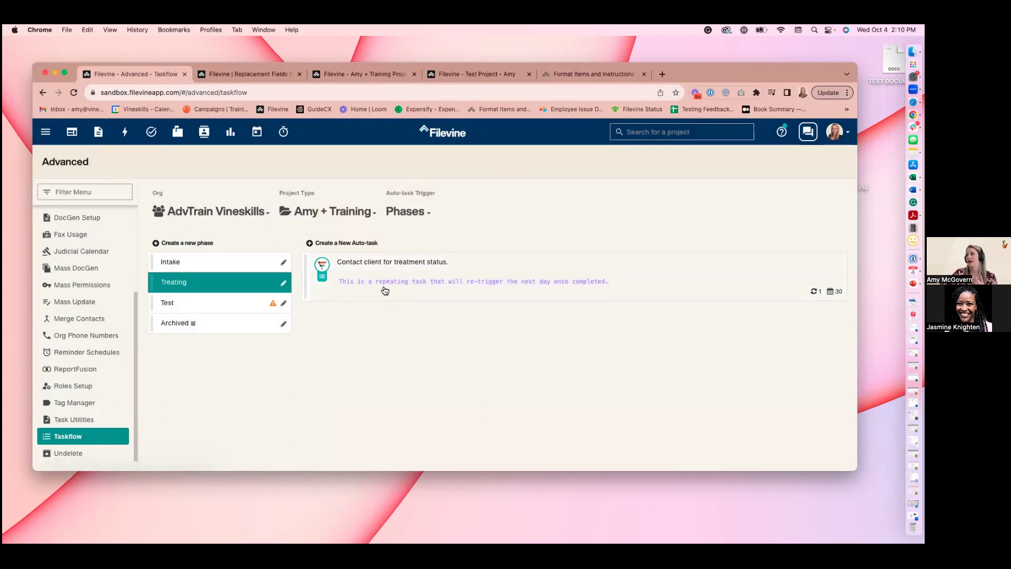
Compare the Amy + Training Project's activity feed, the formatting help article and the Taskflow setup
click(363, 73)
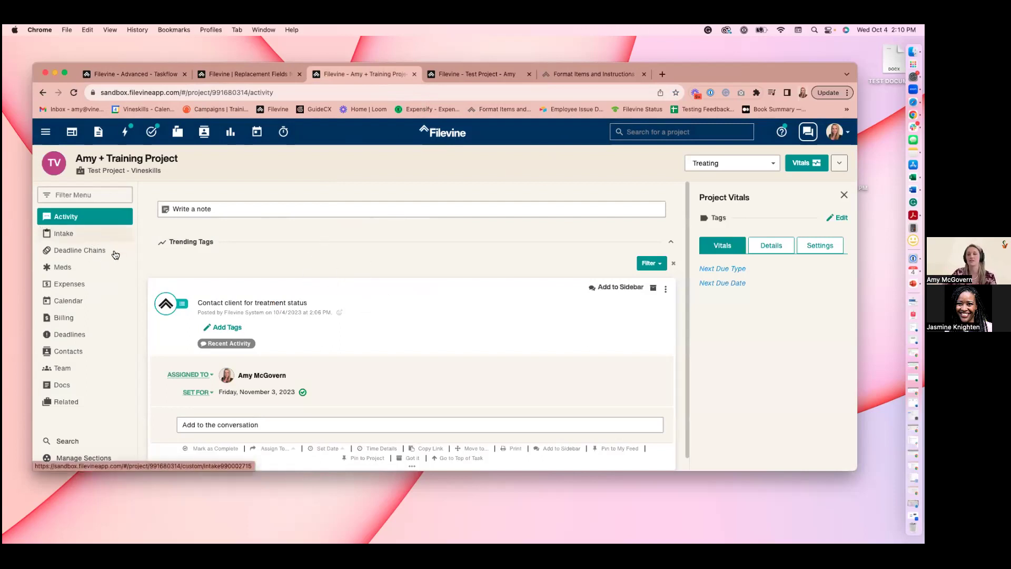
click(148, 78)
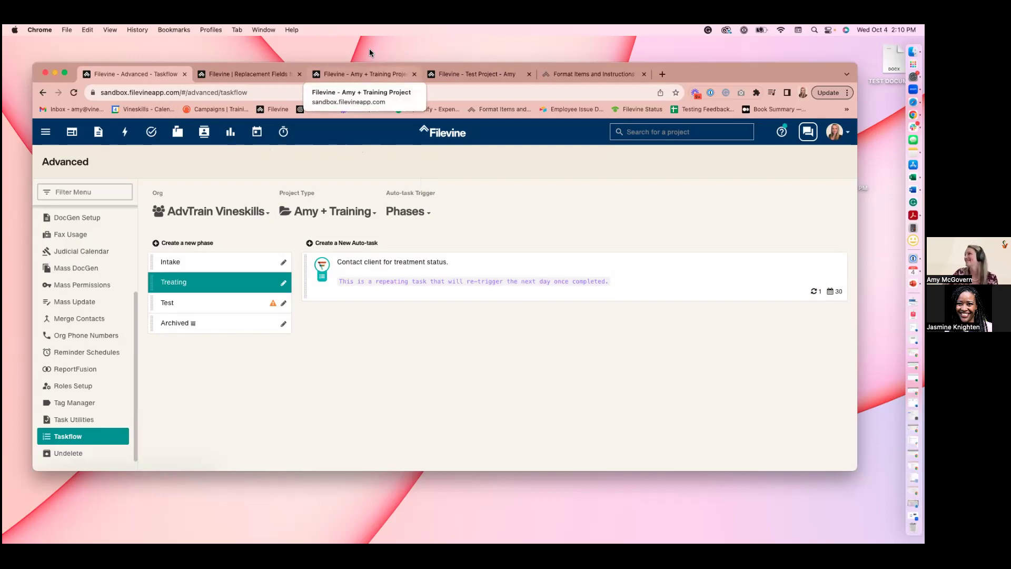
click(627, 73)
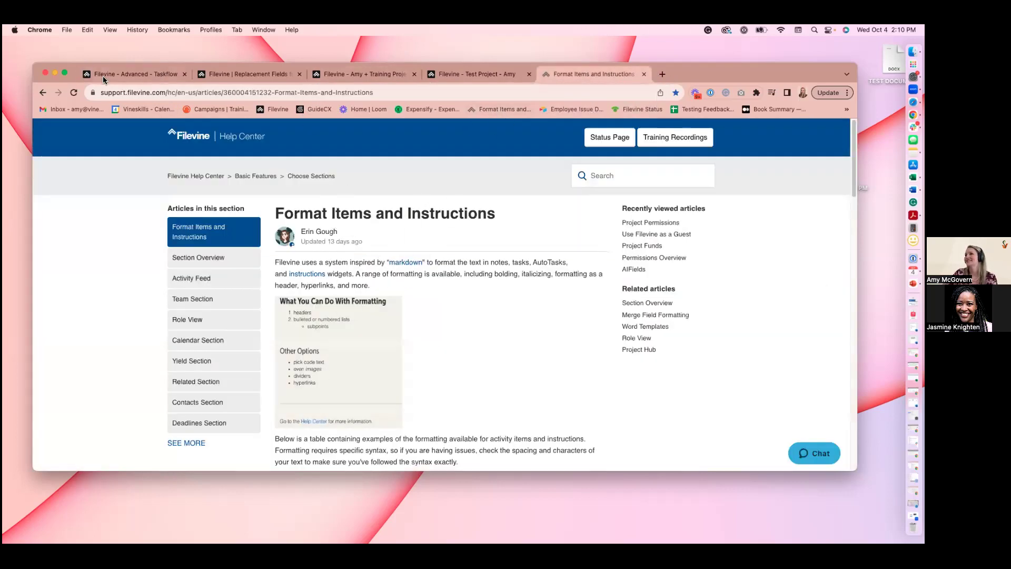
click(136, 74)
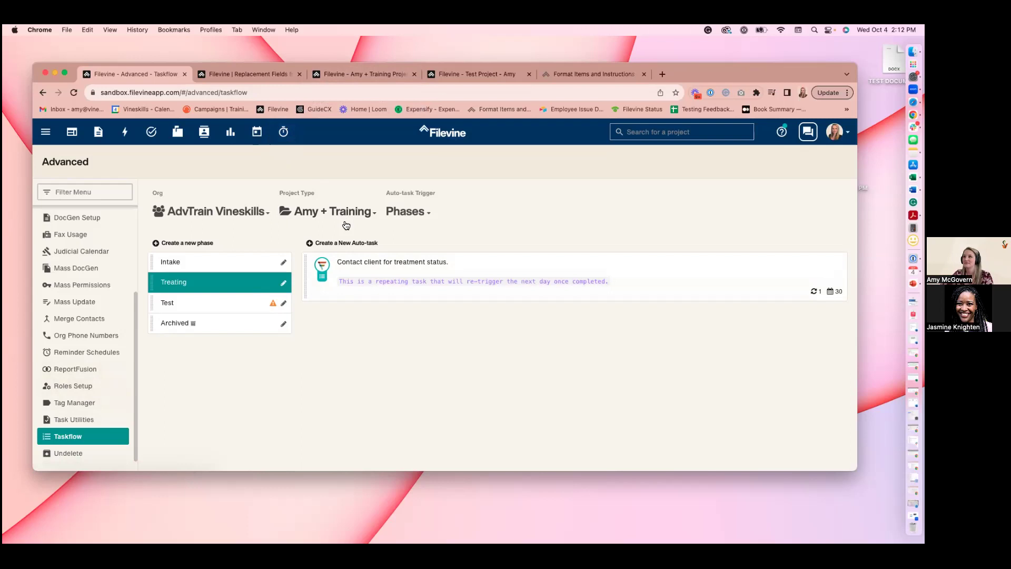
In the Amy + Training Project, collapse the treatment status task and change the project phase to Intake
click(356, 76)
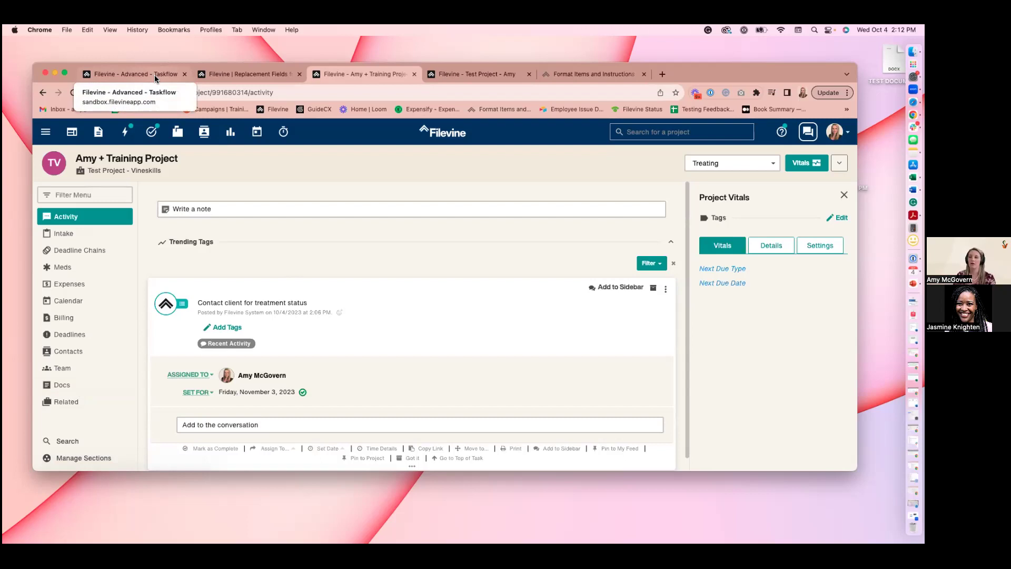
click(410, 312)
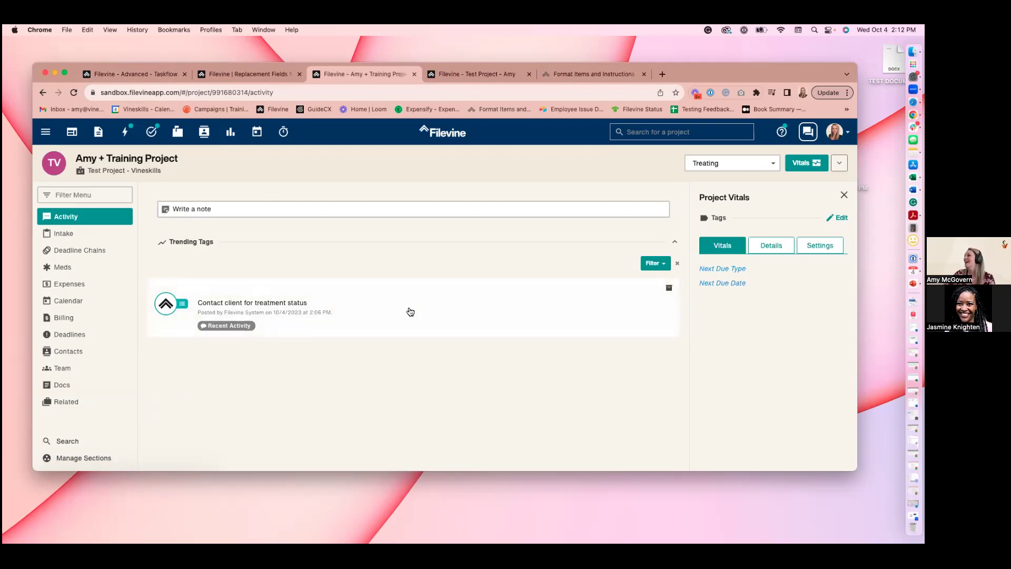
click(716, 170)
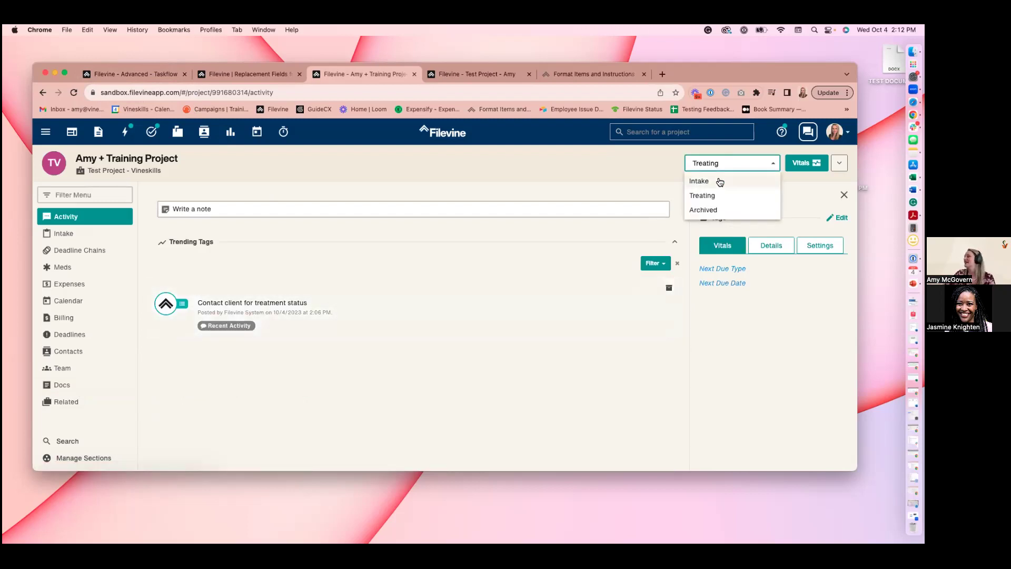
click(718, 179)
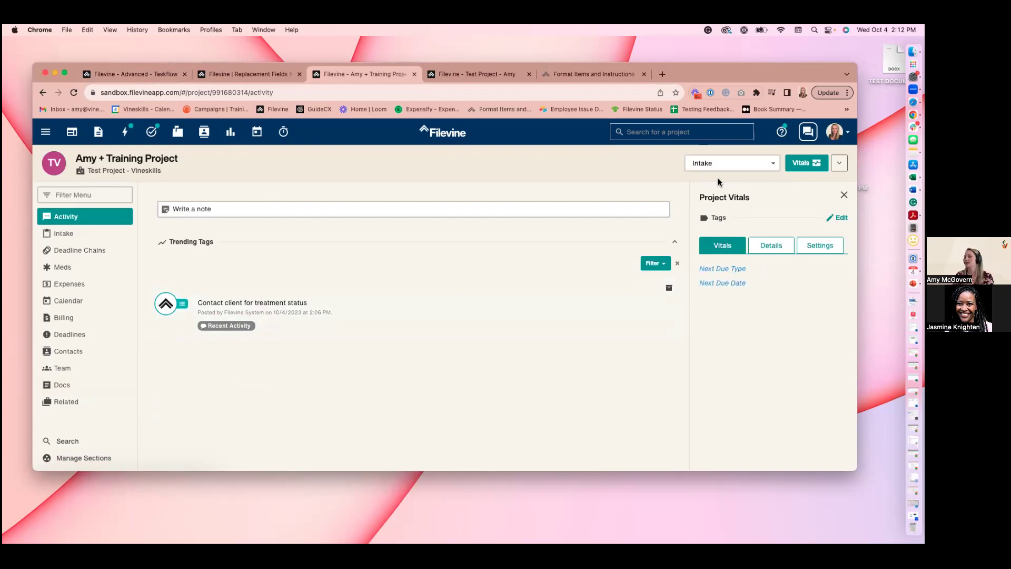
In the Intake section's File Set-Up Checklist, mark Retainer Signed, HIPAA Signed, Order Police Report and Injury Photos, and save the section
click(99, 241)
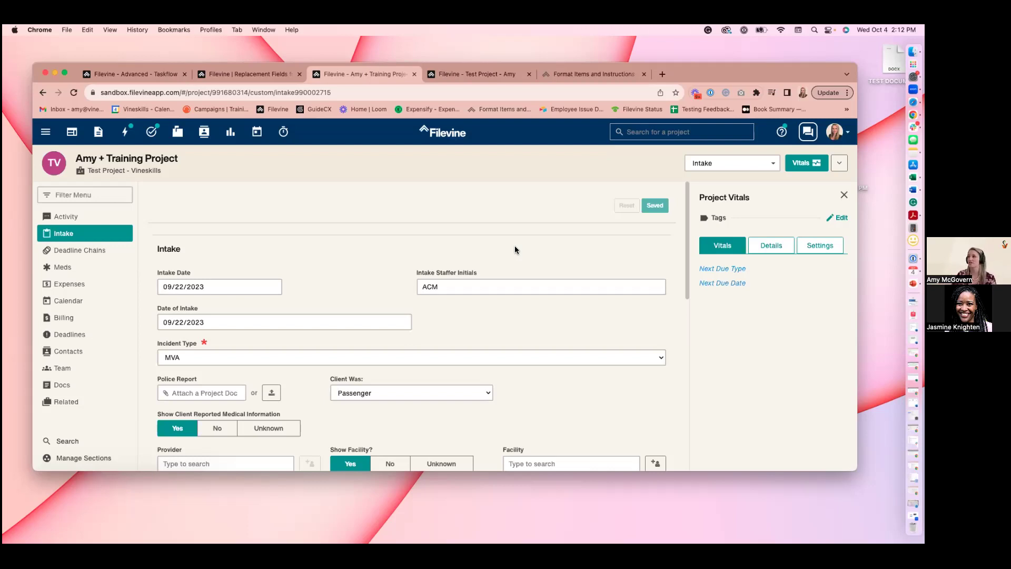
scroll(522, 248, down, 3)
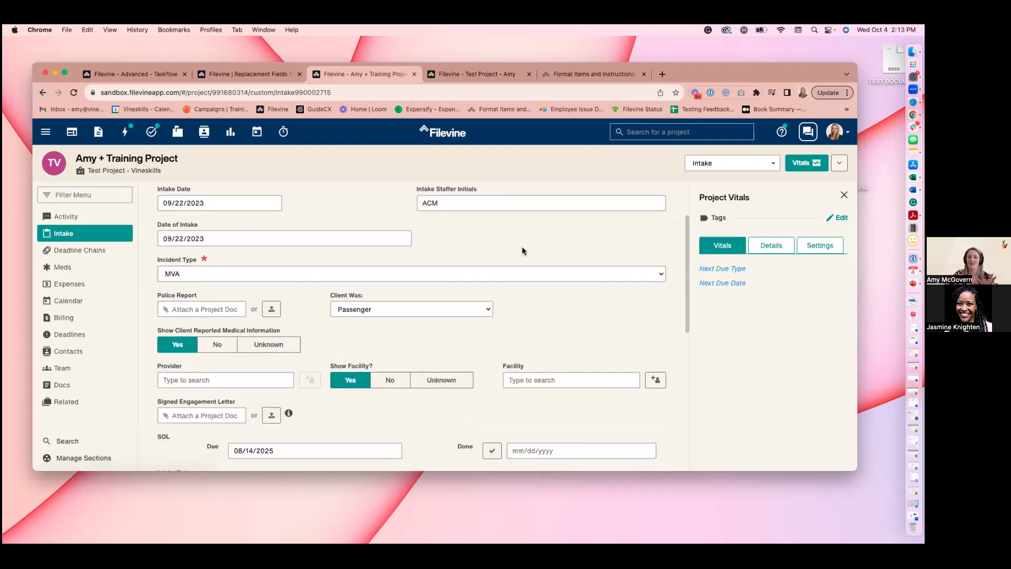
scroll(523, 250, down, 4)
scroll(524, 257, down, 2)
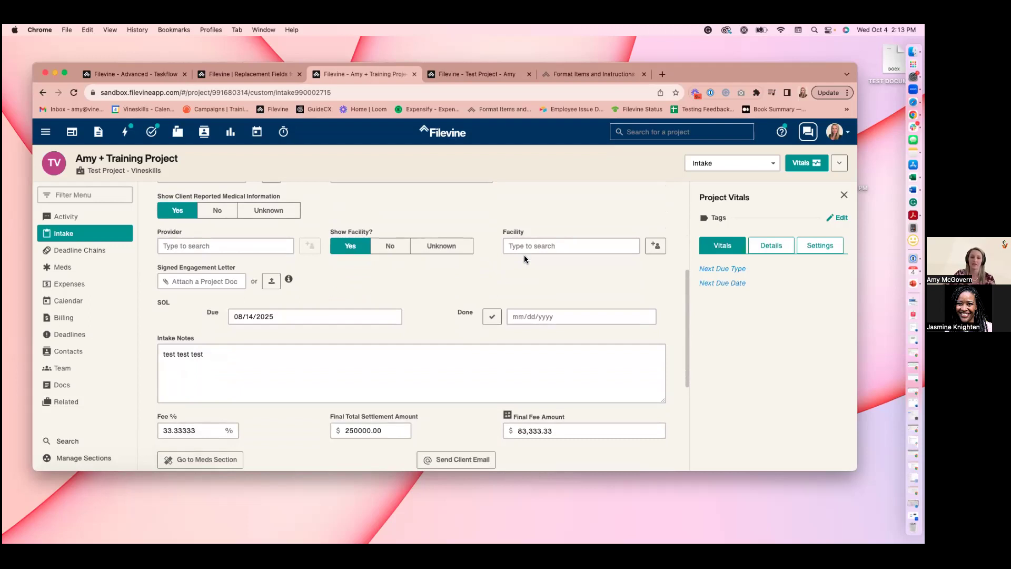
scroll(524, 255, down, 8)
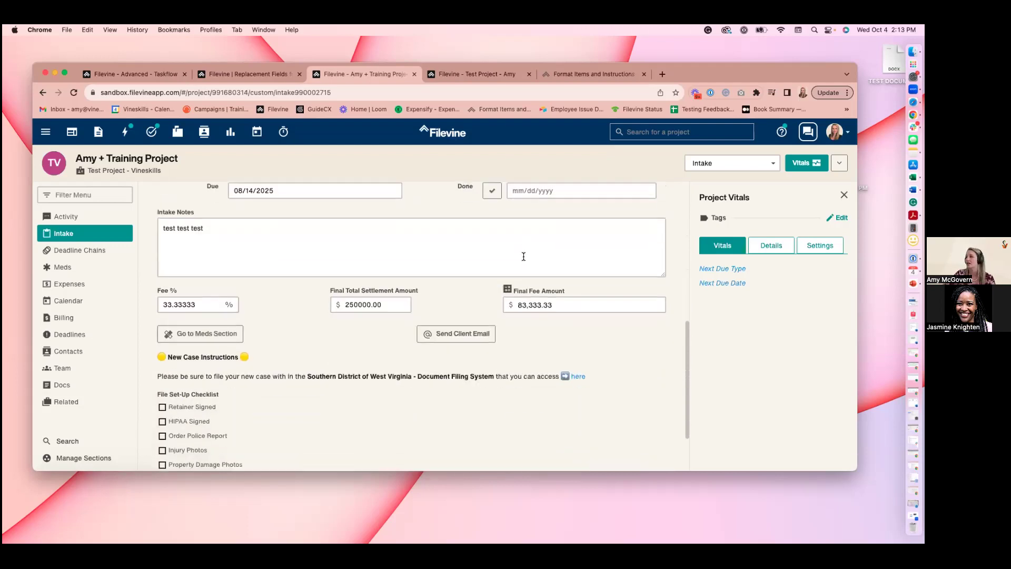
scroll(525, 260, down, 1)
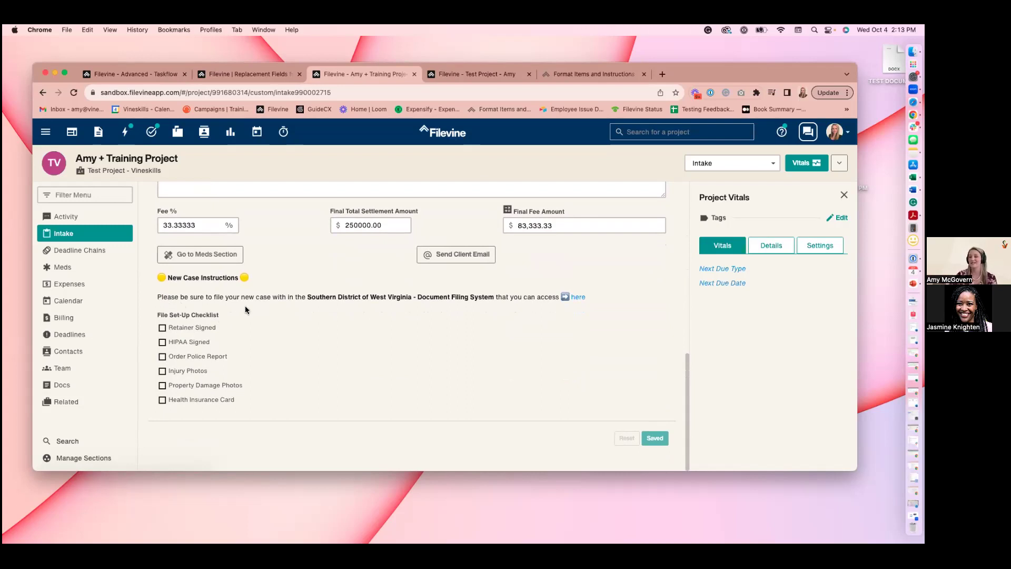
click(162, 328)
click(163, 357)
click(163, 372)
click(163, 385)
click(162, 400)
click(162, 414)
click(164, 415)
click(174, 400)
click(653, 454)
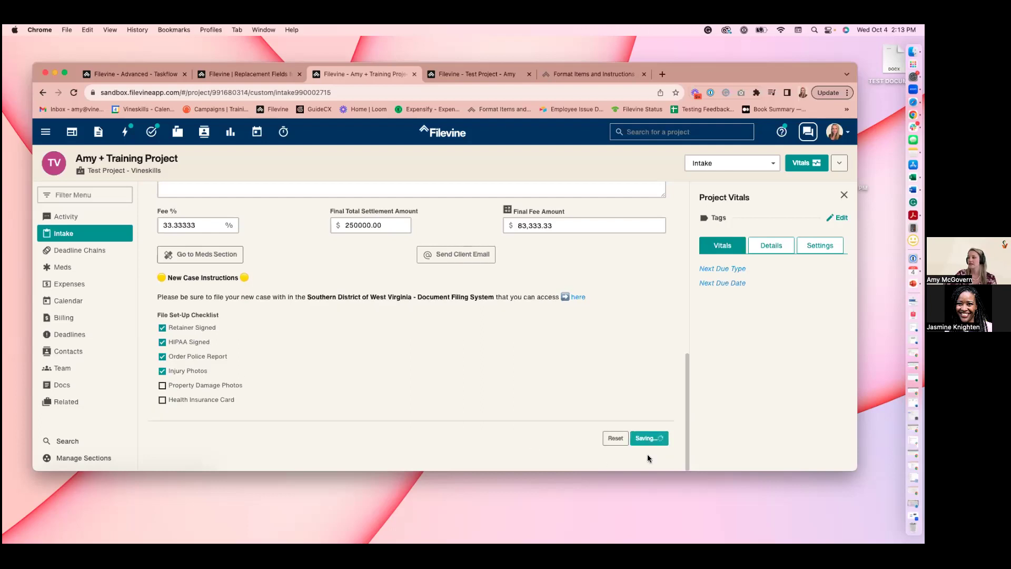
Return to the project's activity feed, expand the "Complete New File Set-Up Checklist" task and follow its "here" link
scroll(527, 416, up, 10)
click(63, 217)
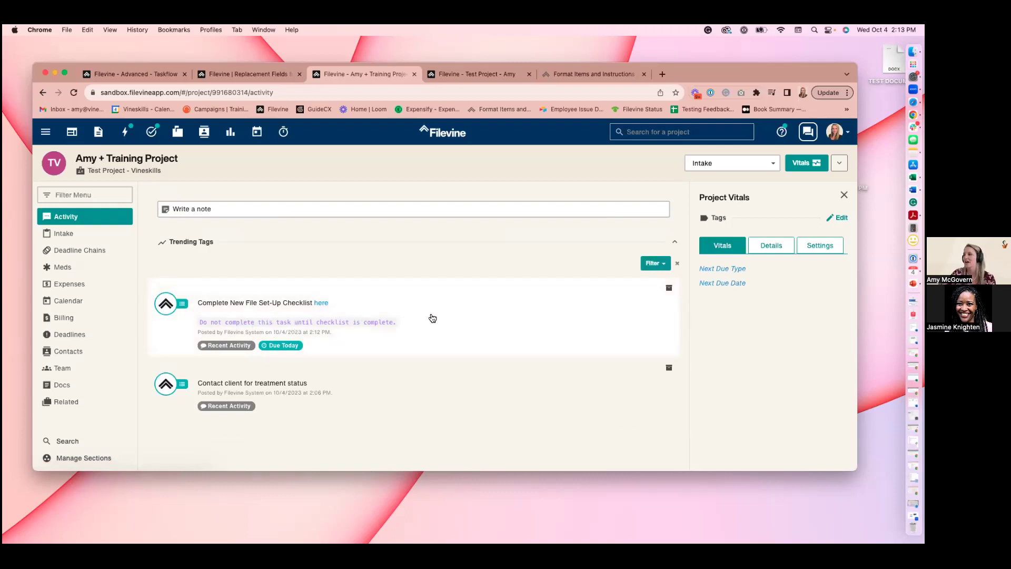
click(454, 318)
scroll(456, 318, down, 2)
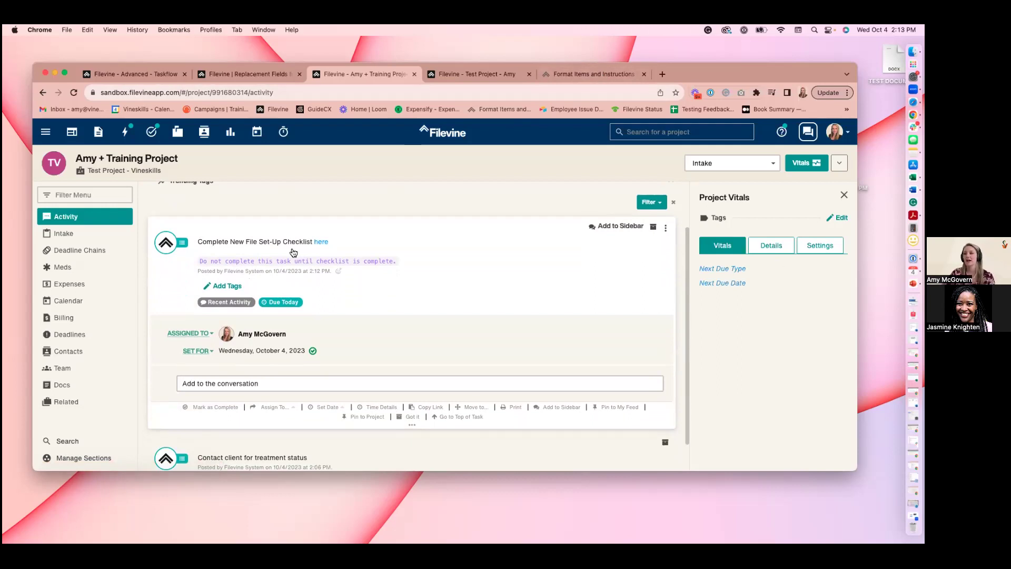
click(324, 243)
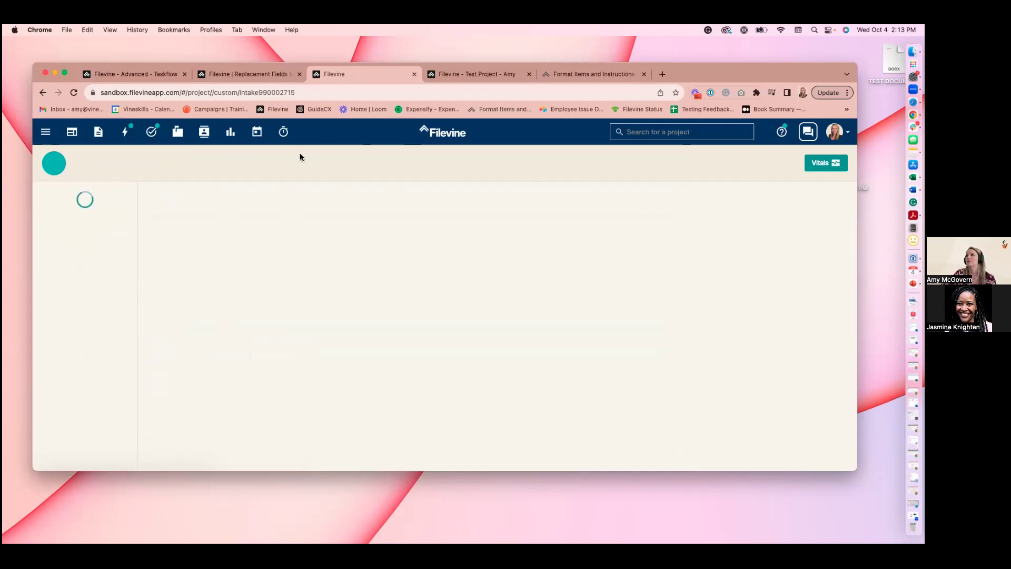
Return to the activity feed and comment "Called Police Department. Stated PR would be ready on Monday." on the "Complete New File Set-Up Checklist" task
click(44, 93)
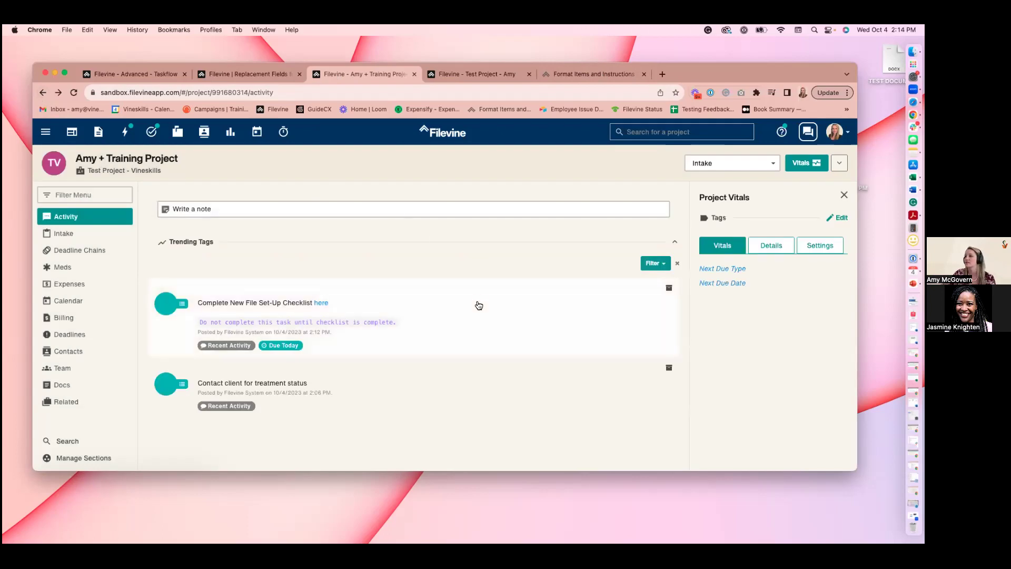
click(486, 313)
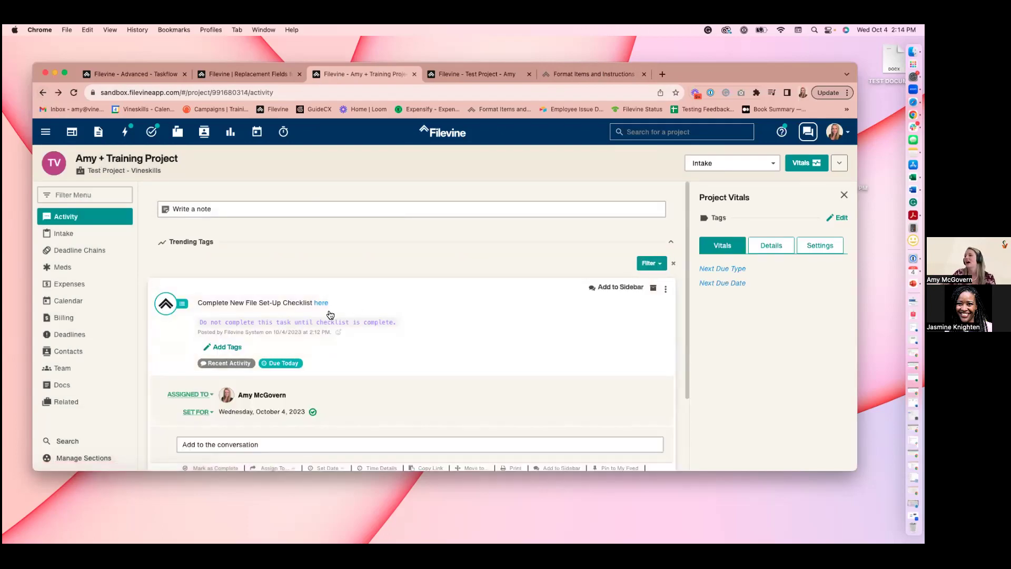
scroll(251, 337, down, 2)
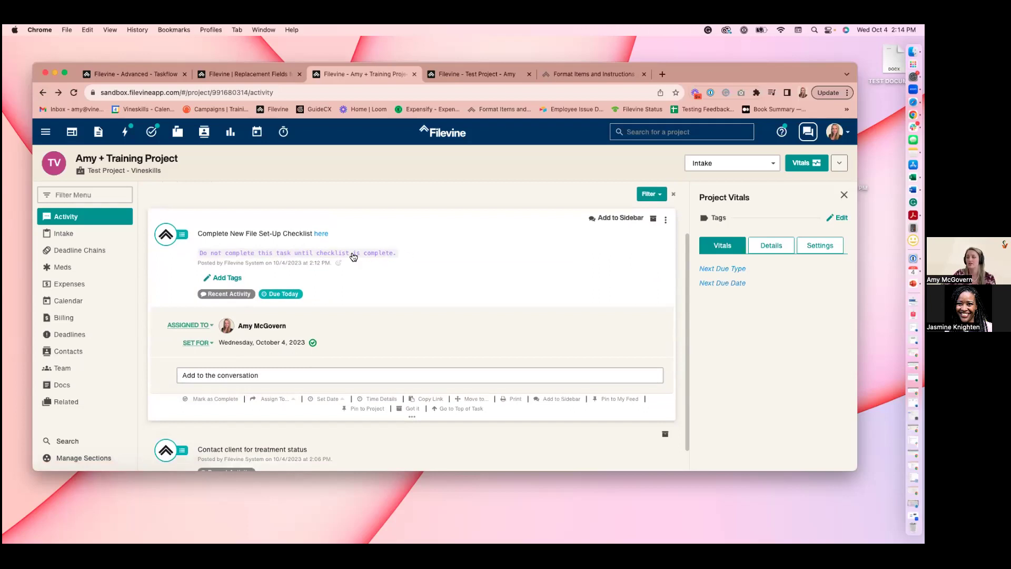
click(199, 377)
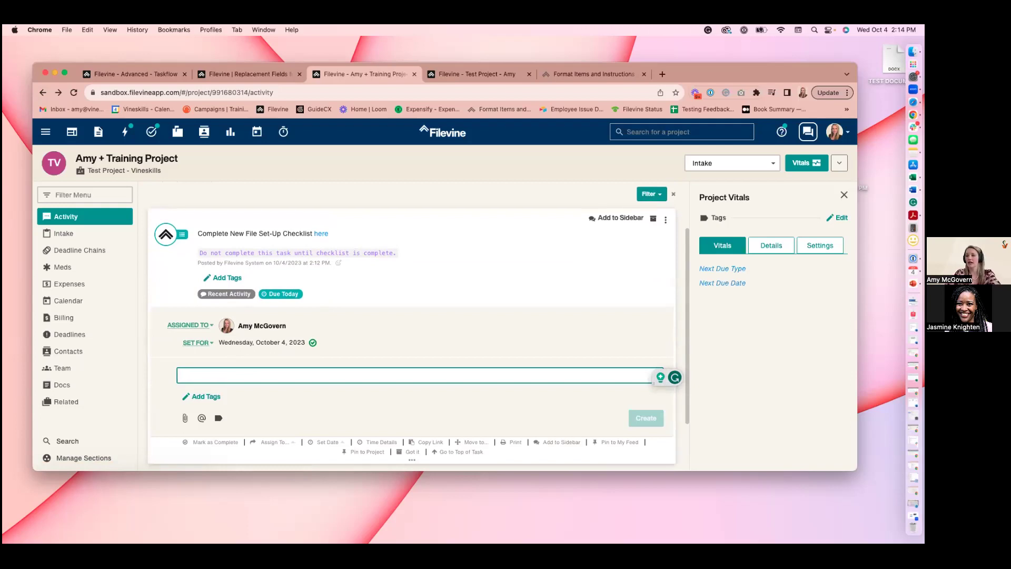
text(Called Pol)
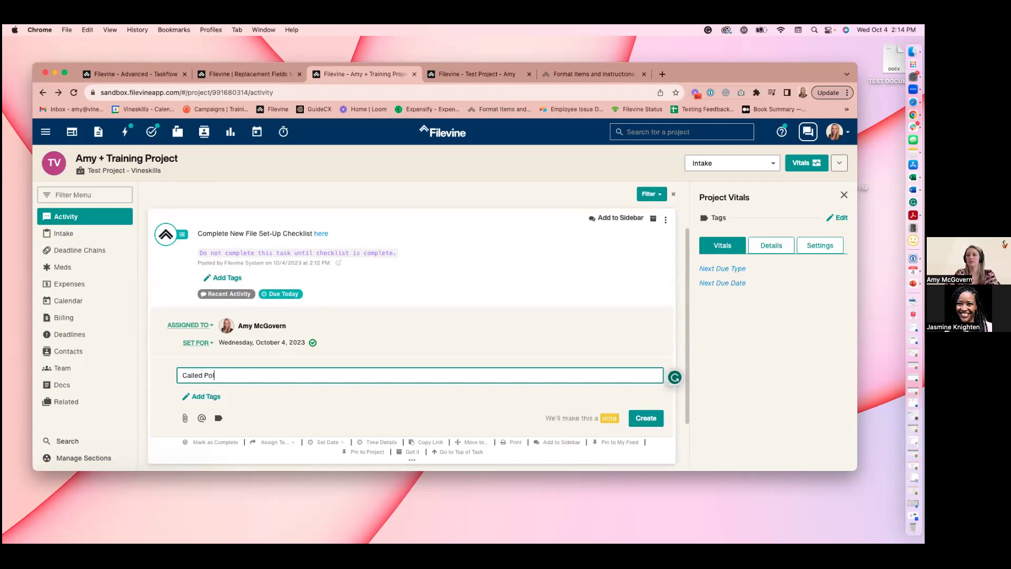
text(ice Department)
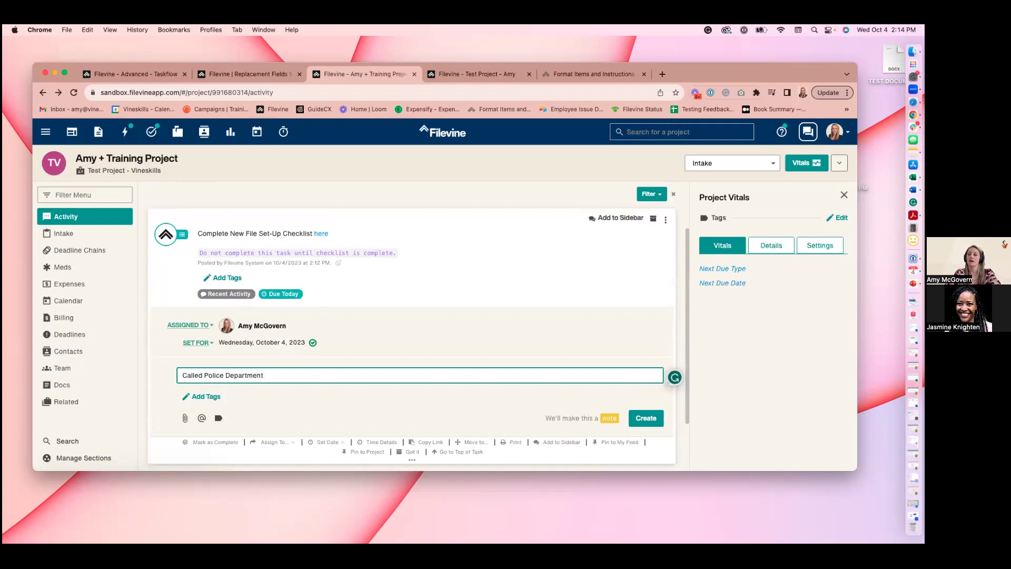
text(.  Stated PR )
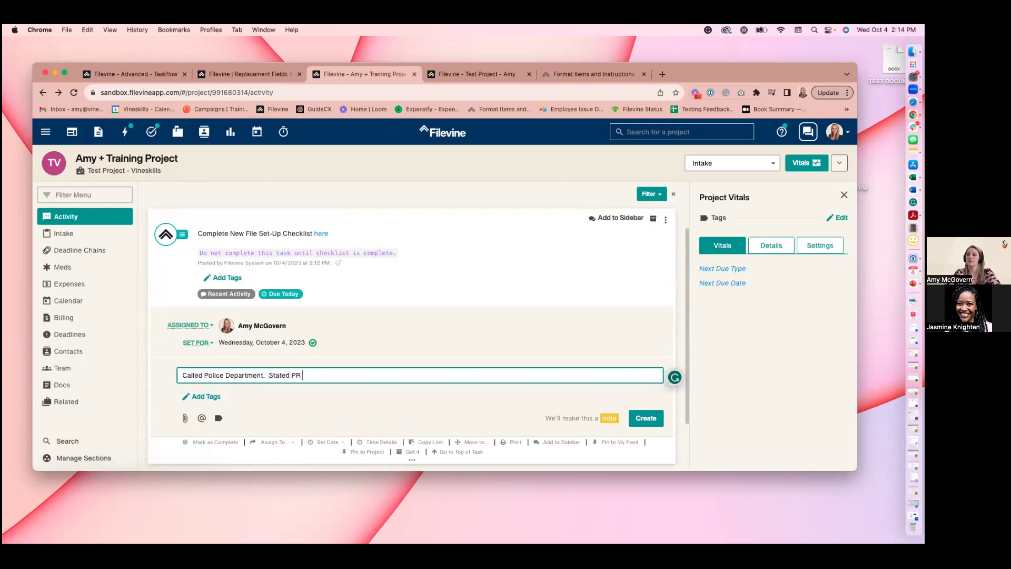
text(would be ready on Monday.)
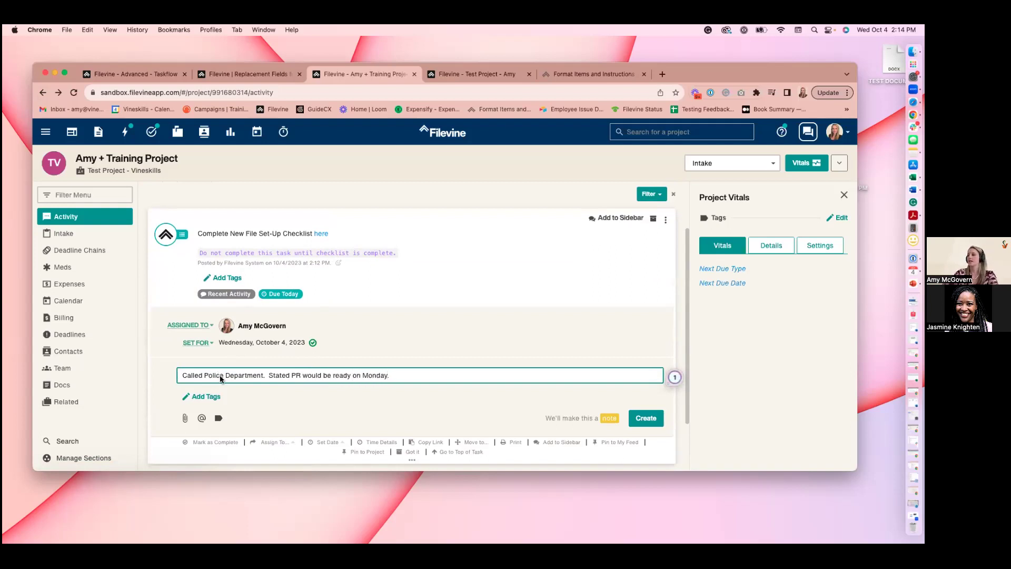
click(645, 418)
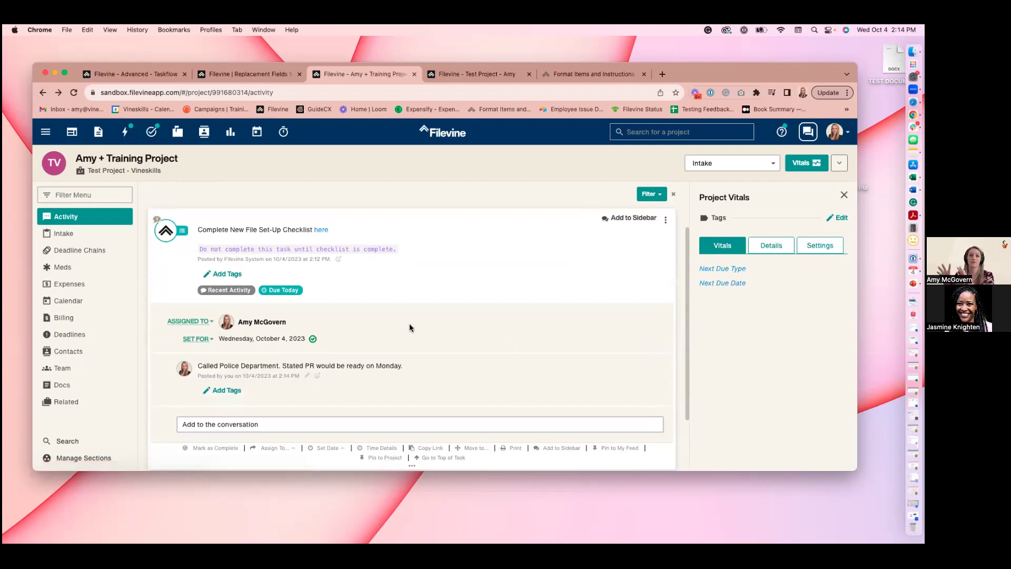
Review the commented checklist task and the File Set-Up Checklist in the Intake section, ending back in the activity feed
click(454, 277)
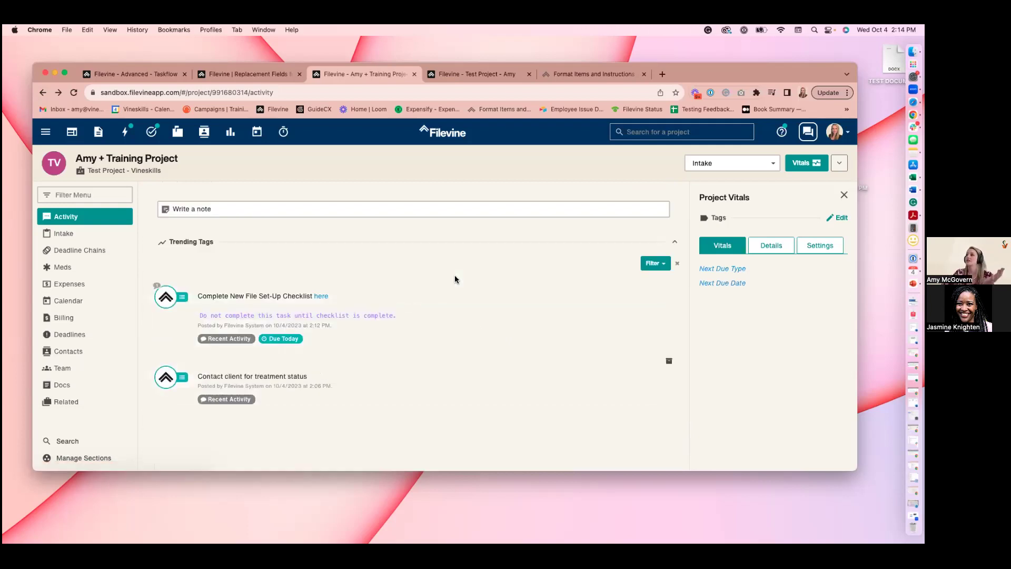
click(495, 293)
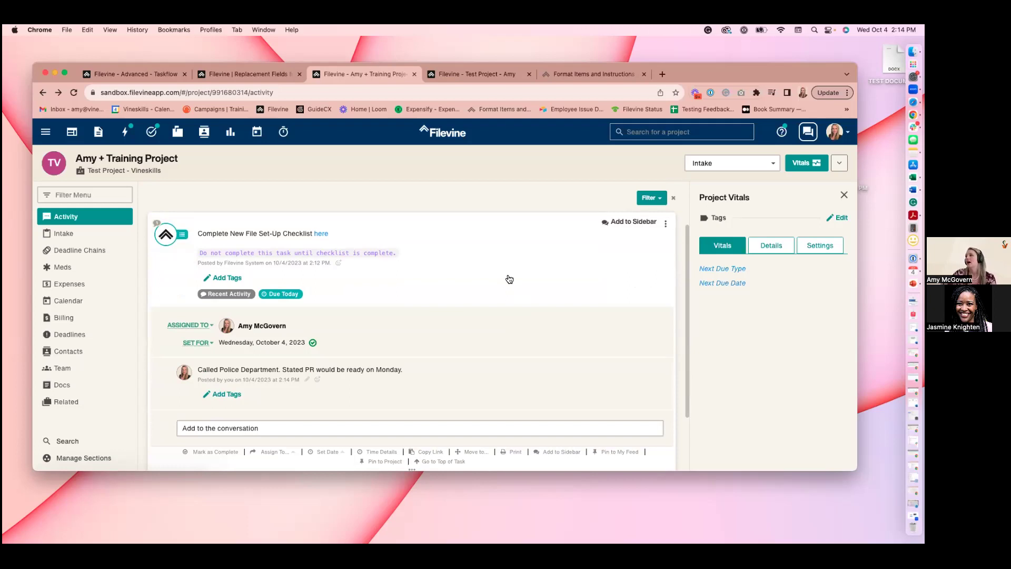
click(510, 279)
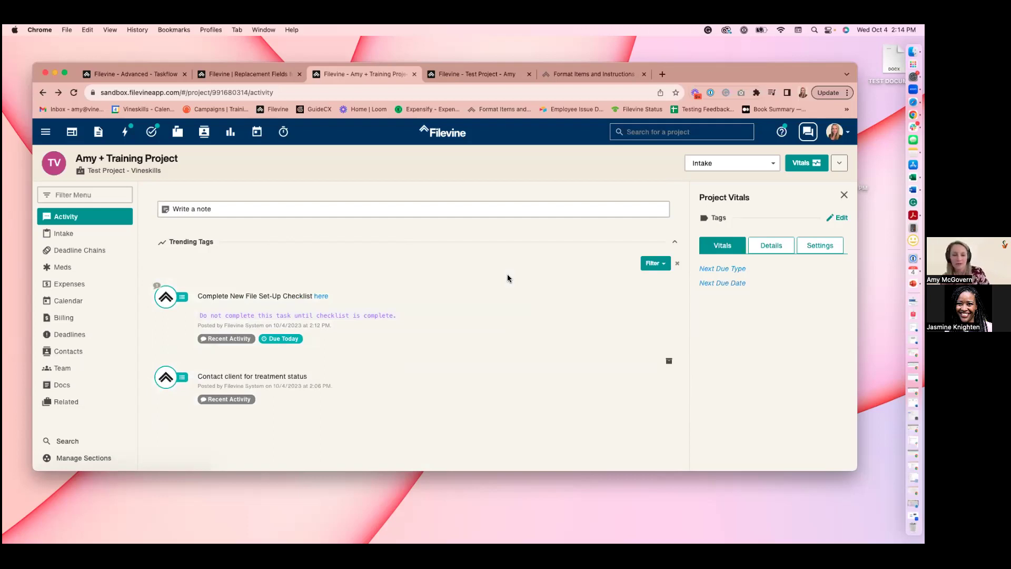
click(66, 234)
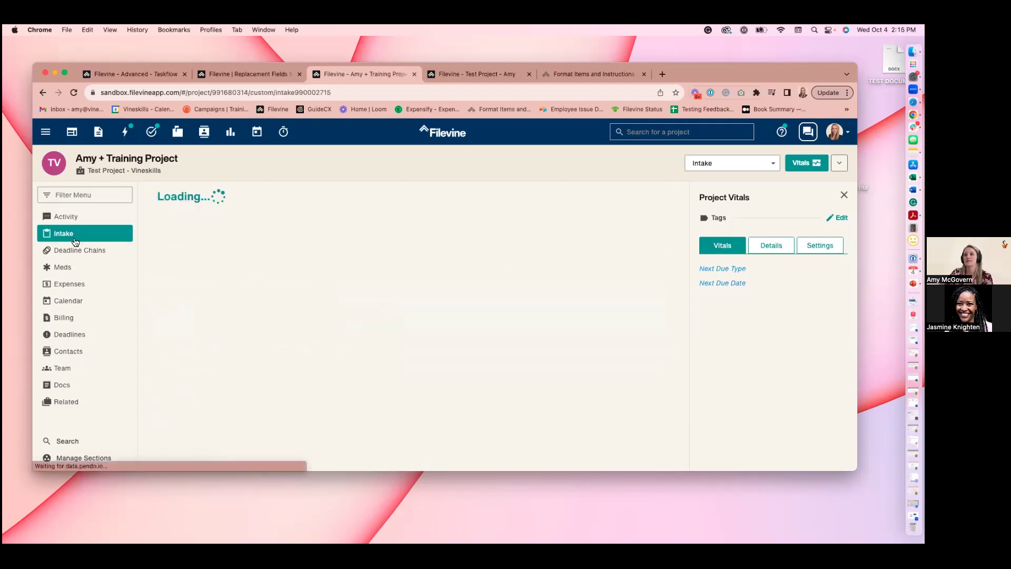
scroll(392, 339, down, 10)
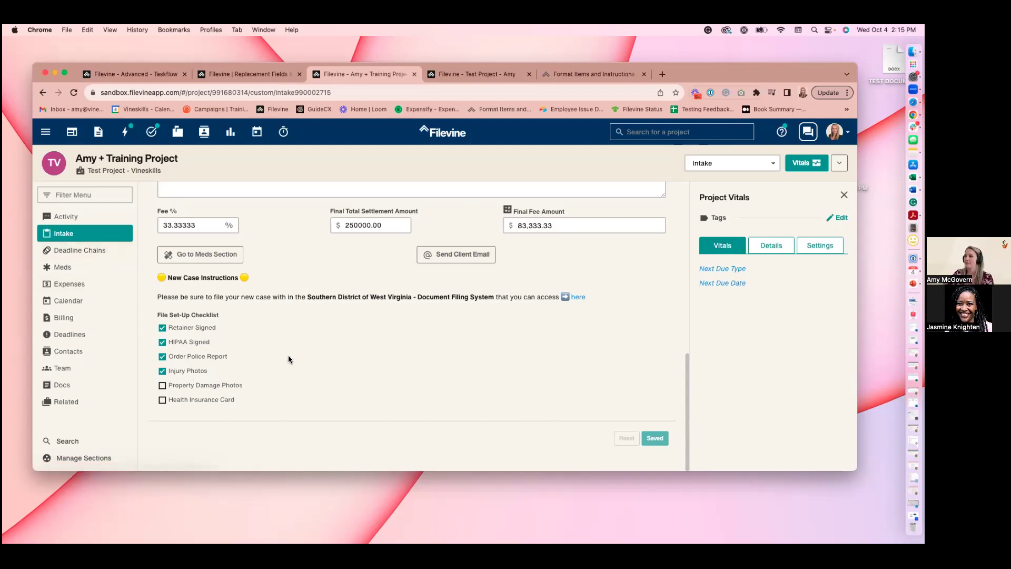
scroll(289, 355, up, 5)
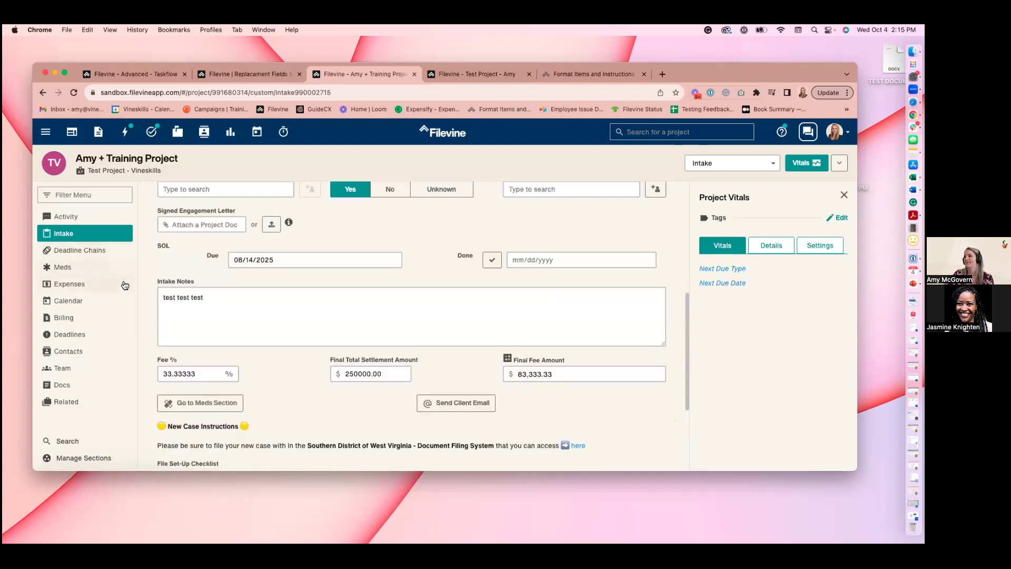
click(63, 216)
In Taskflow, examine the Intake phase's checklist auto-task text and its replaceable keyword help, and close the auto-task without changes
click(132, 74)
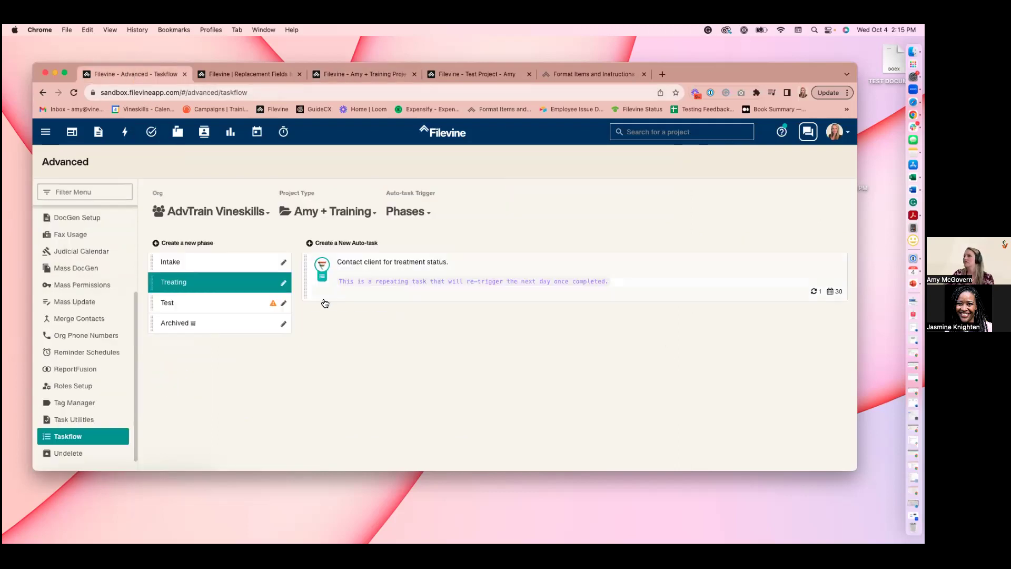
click(191, 265)
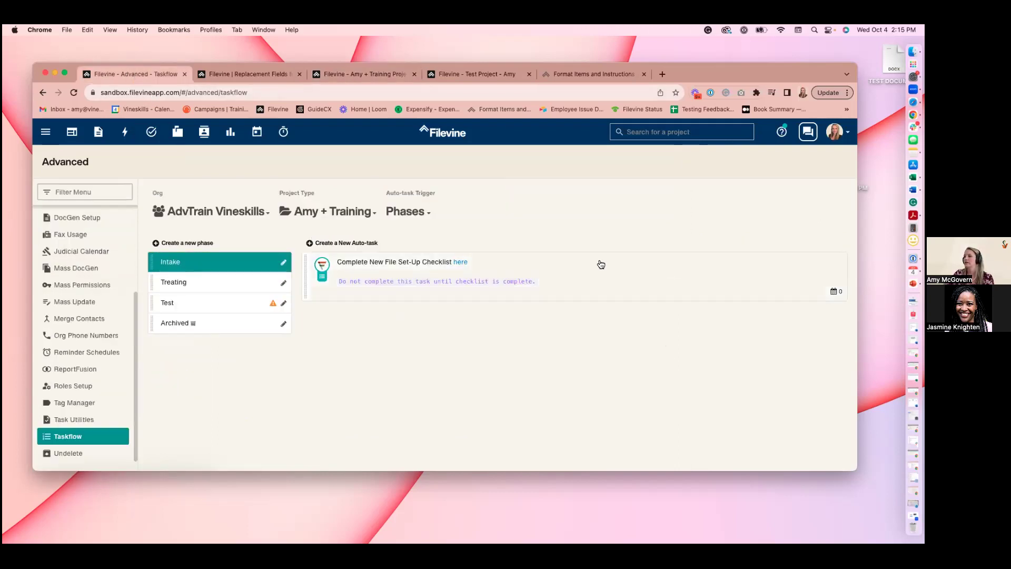
click(625, 275)
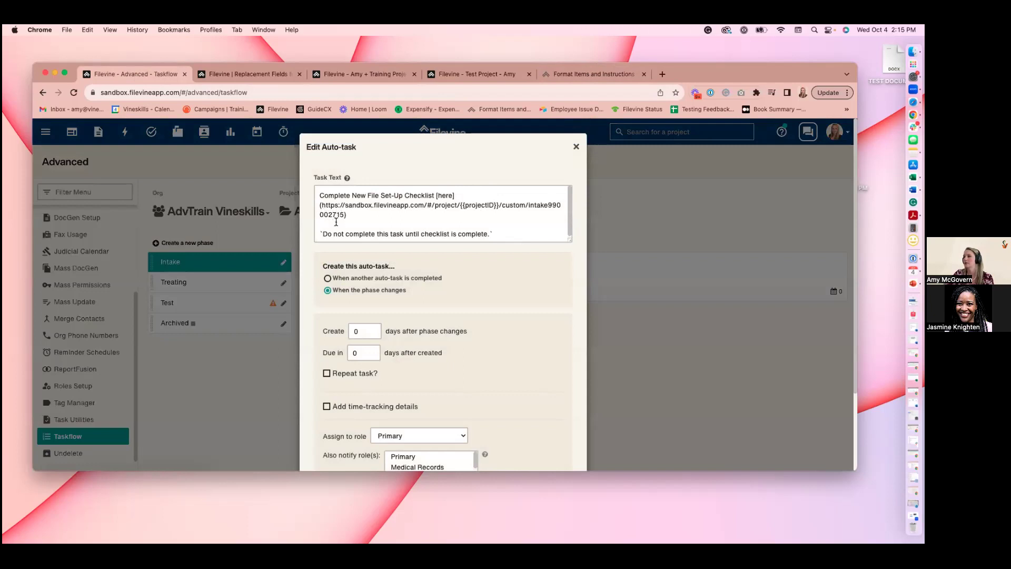
click(488, 213)
click(384, 168)
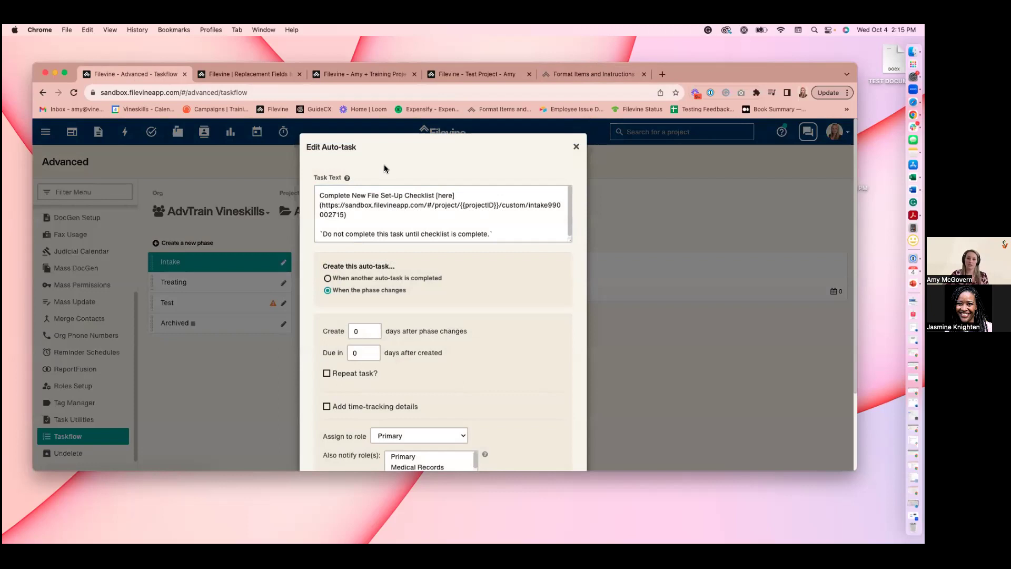
click(348, 179)
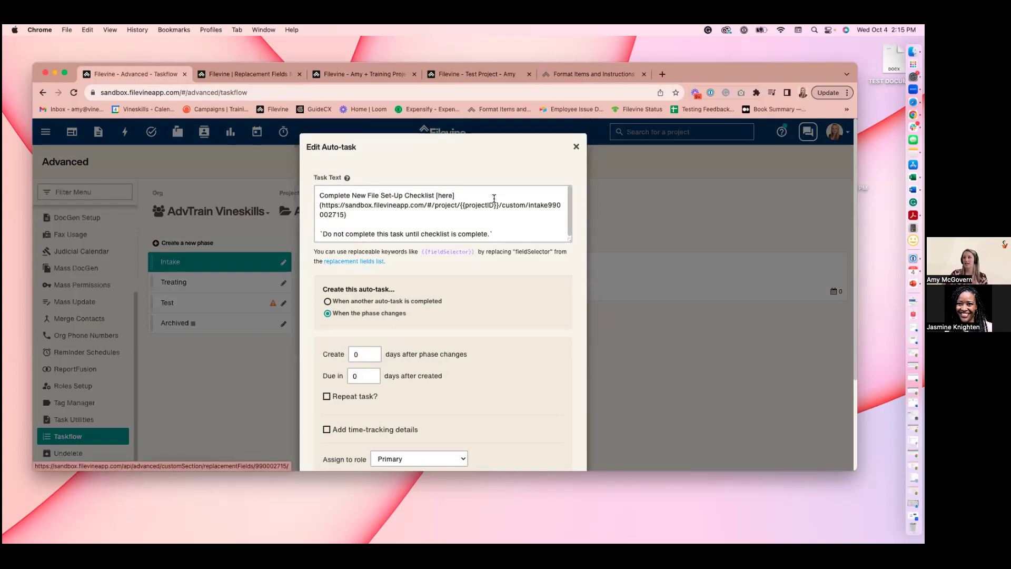
click(576, 148)
Open the Treating phase's "Contact client for treatment status." auto-task for editing and bring up its replacement fields list
click(201, 285)
click(526, 263)
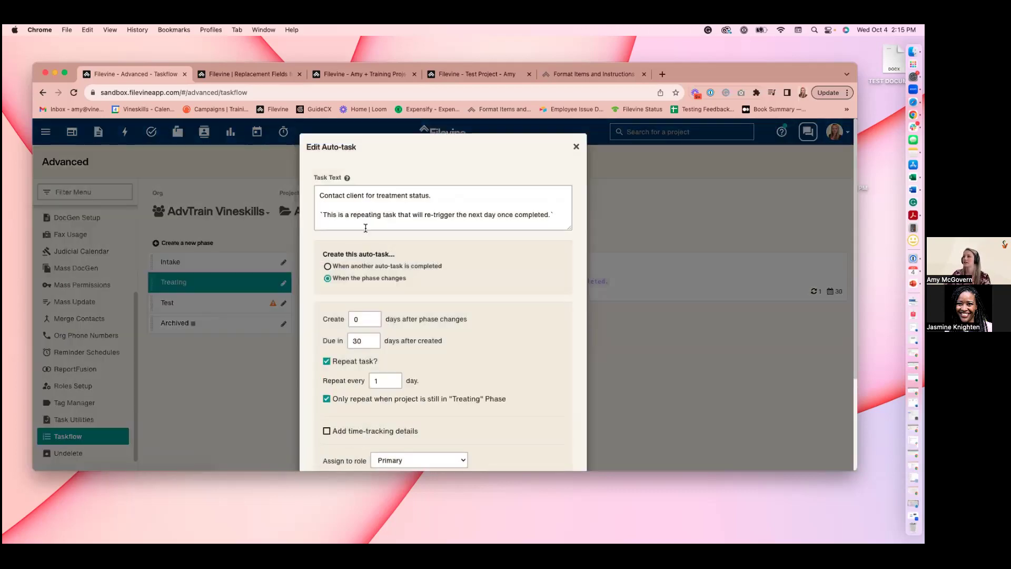
click(347, 178)
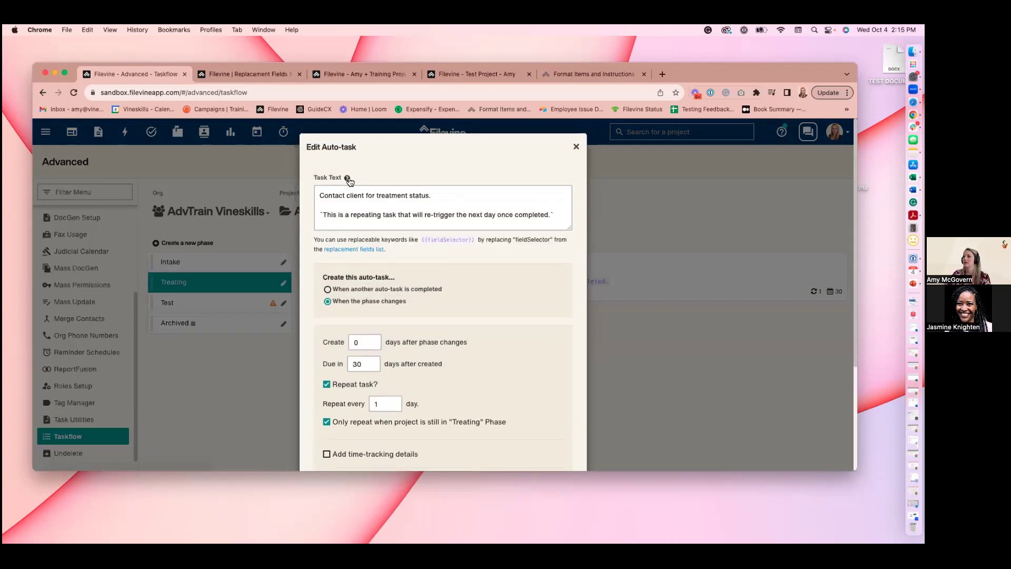
click(355, 249)
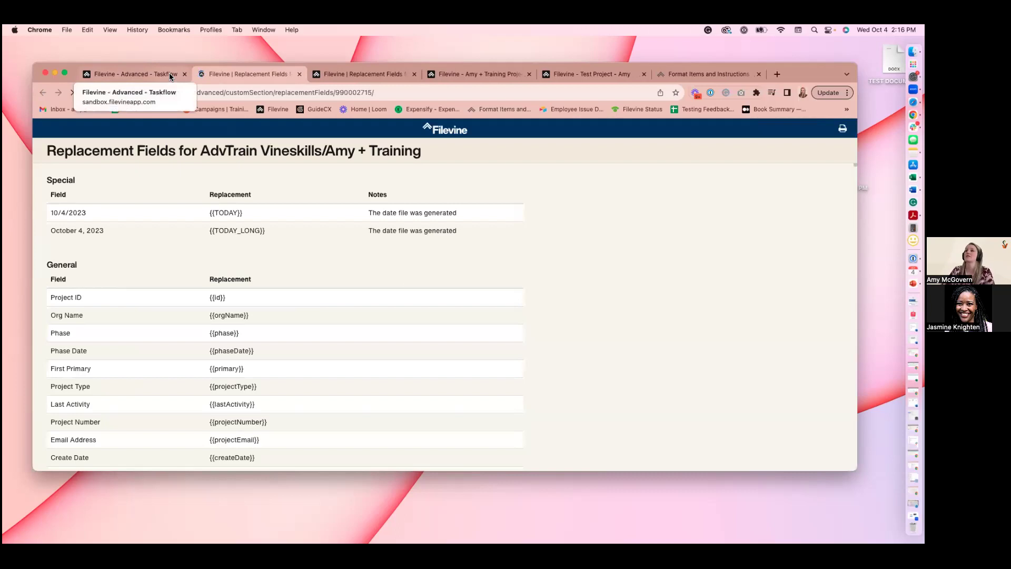
Search the replacement fields list for "client phone" and copy the {{client.phone1}} code
click(170, 77)
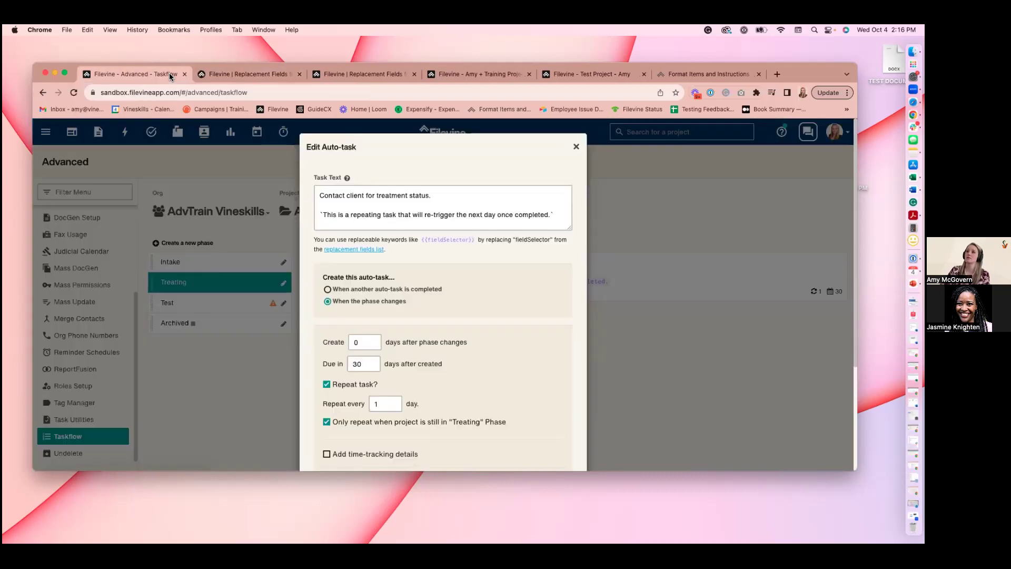
click(219, 77)
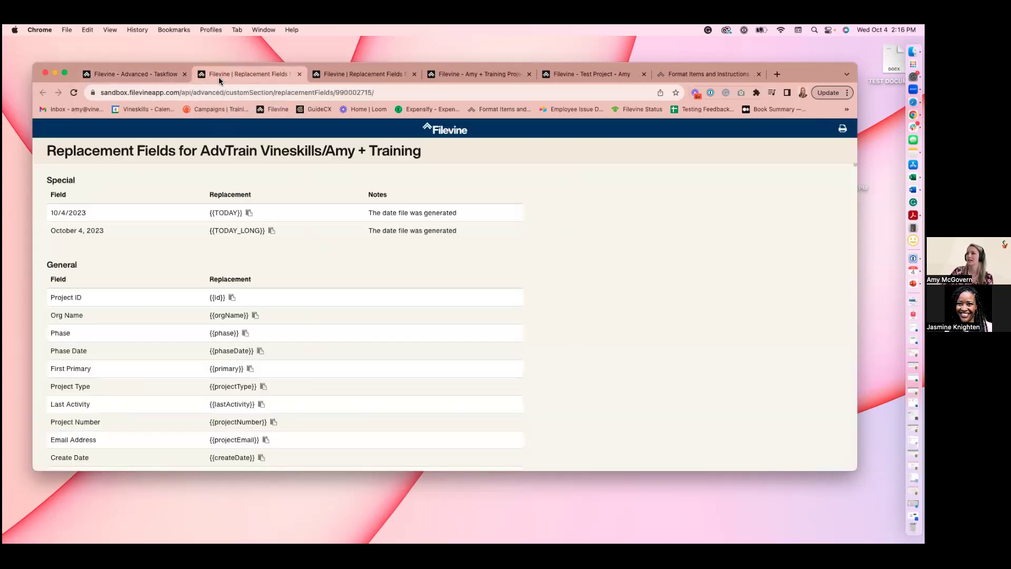
key(super+f)
text(client)
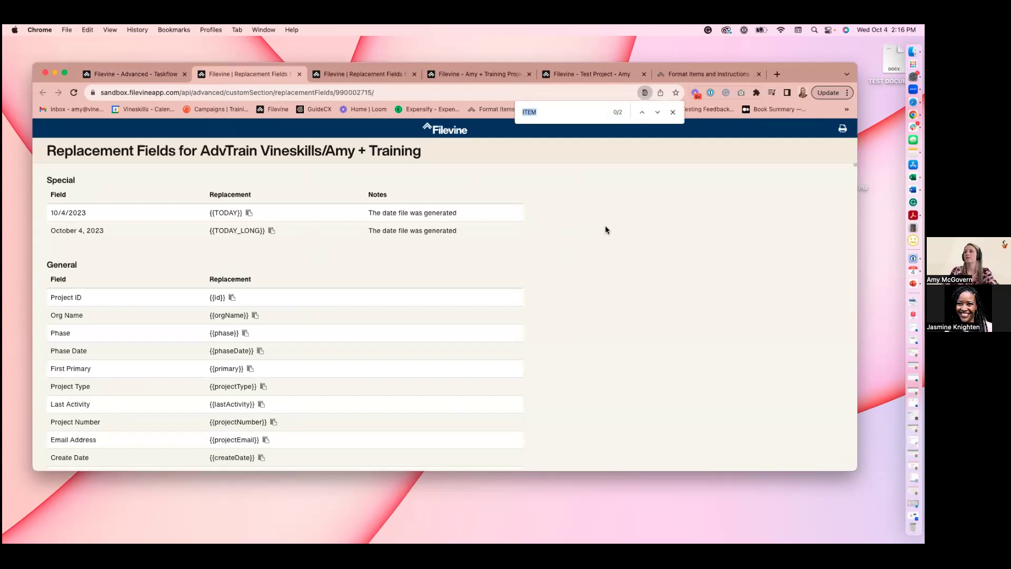
text( phone)
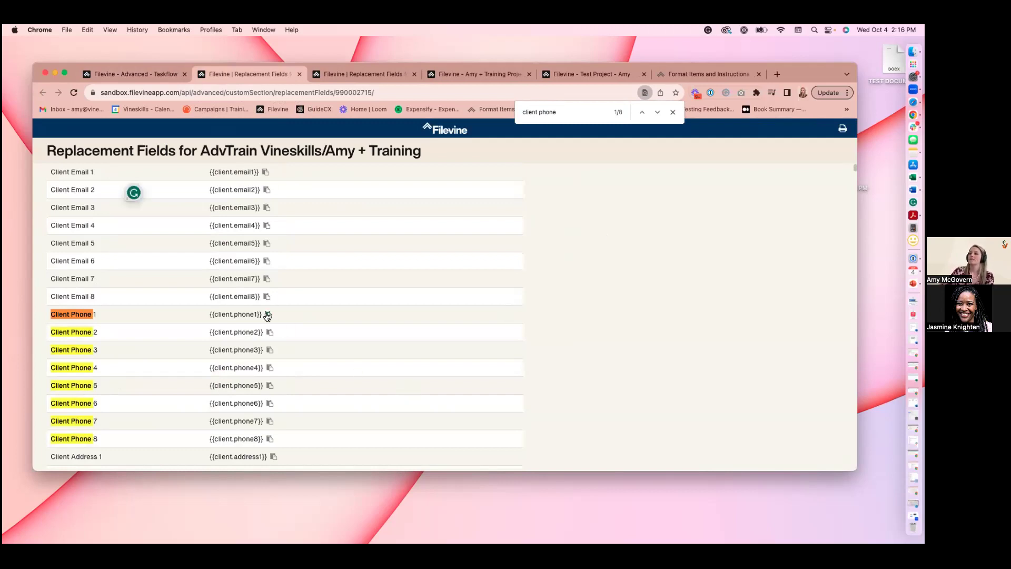
Change the auto-task's first line to "Contact client at {{client.phone1}} for treatment status." and save it
click(150, 77)
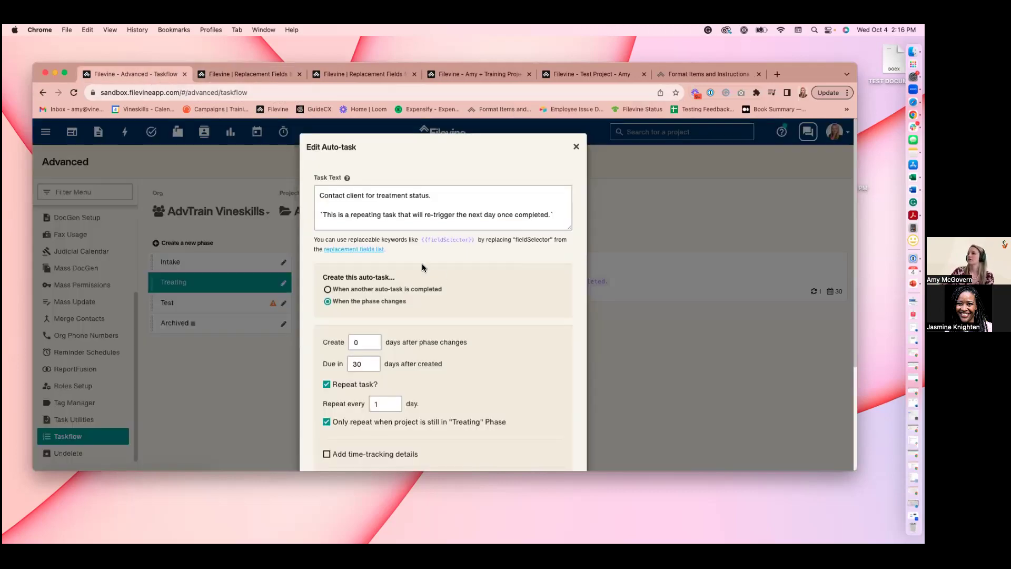
click(367, 197)
text(at)
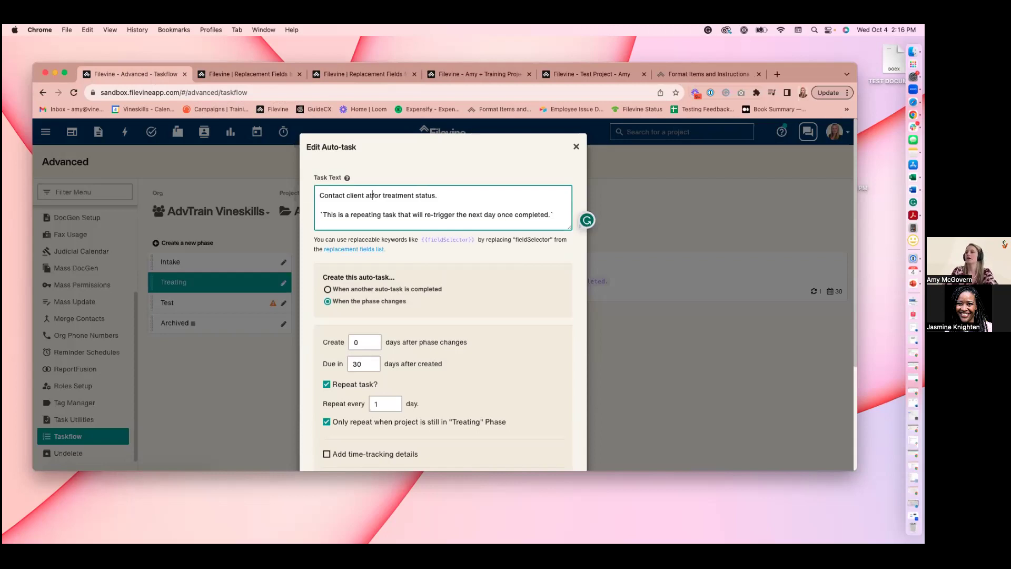
text({{client.phone1}})
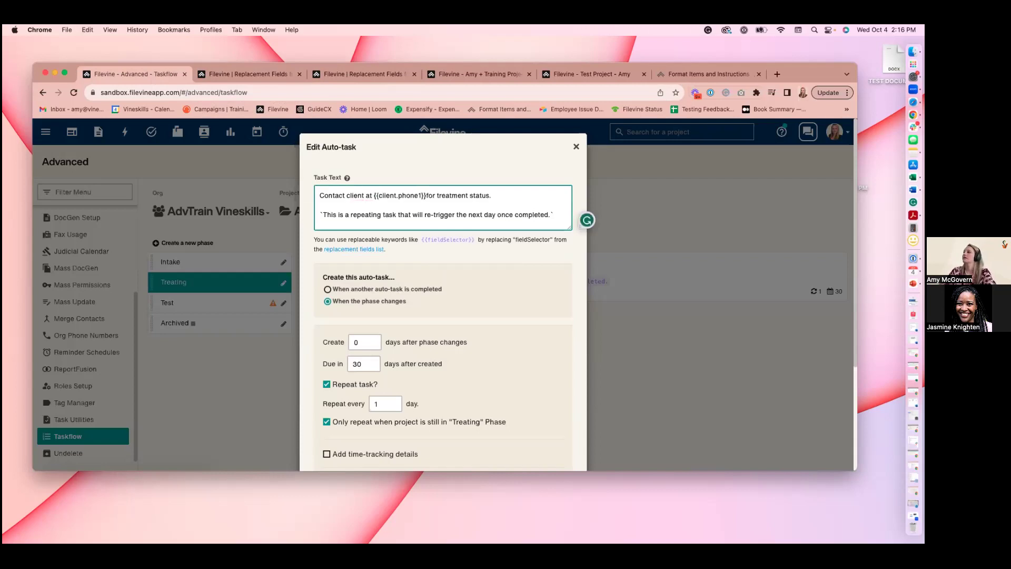
scroll(543, 311, down, 4)
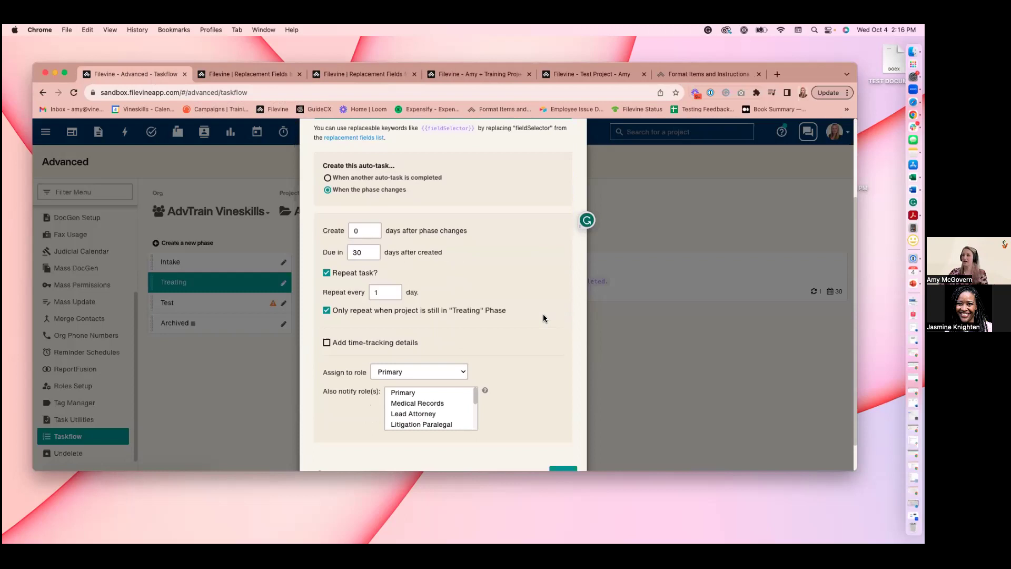
scroll(544, 318, down, 1)
click(562, 442)
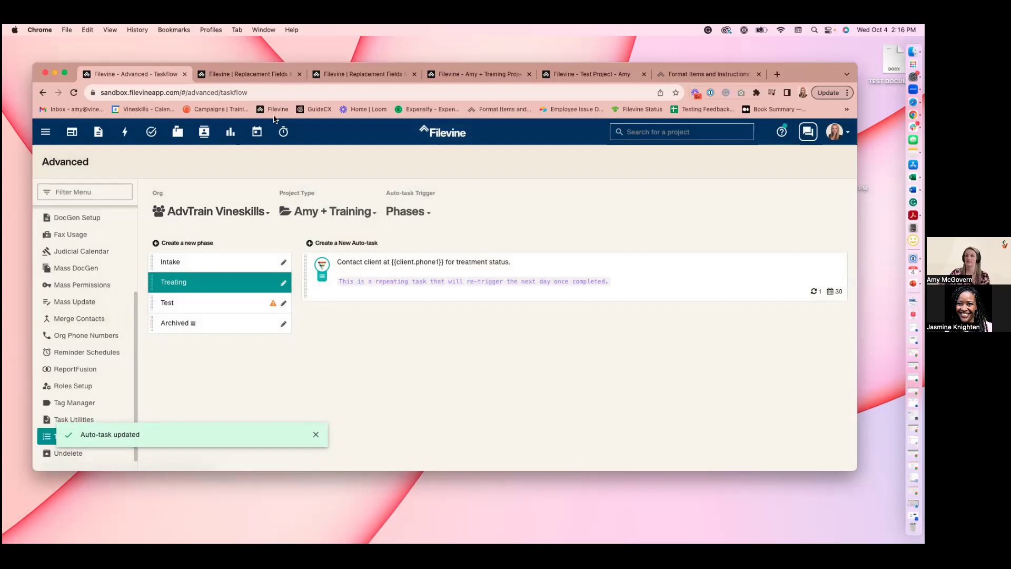
Close the two replacement fields tabs and switch to the training project's activity feed
click(300, 75)
click(300, 75)
click(249, 74)
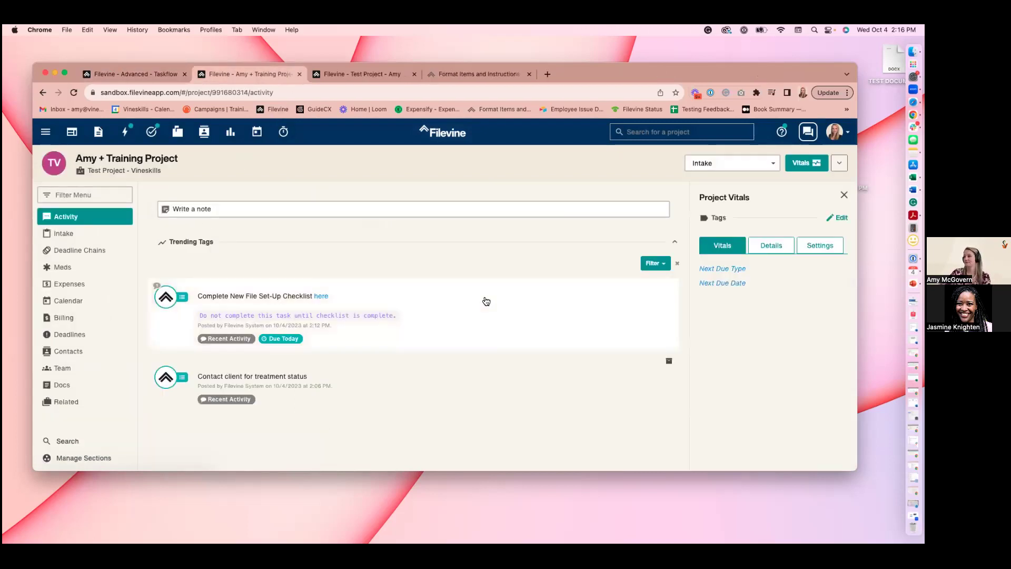
click(486, 301)
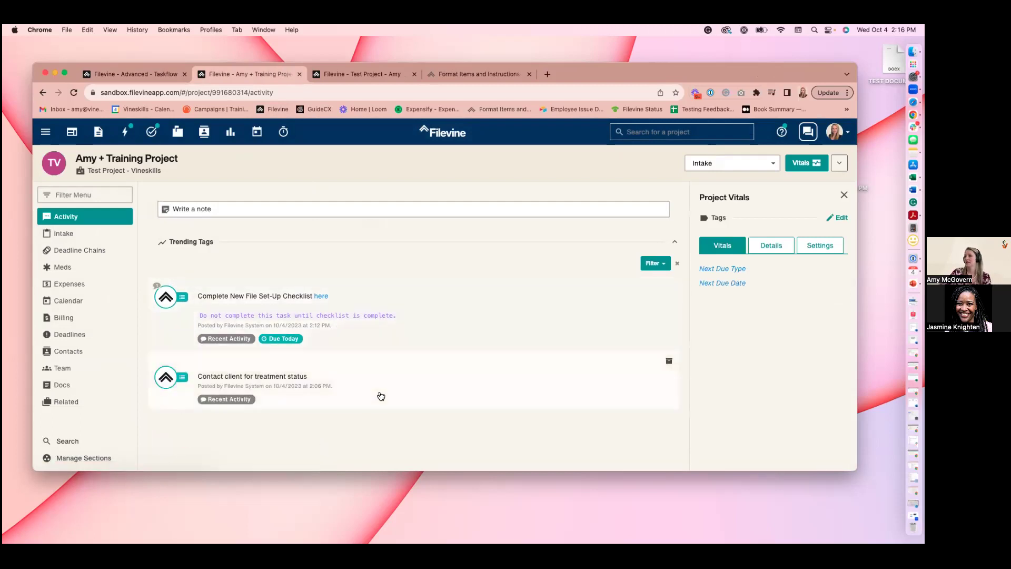
Add a phone number to the project's client contact, save the contact and close it
click(101, 172)
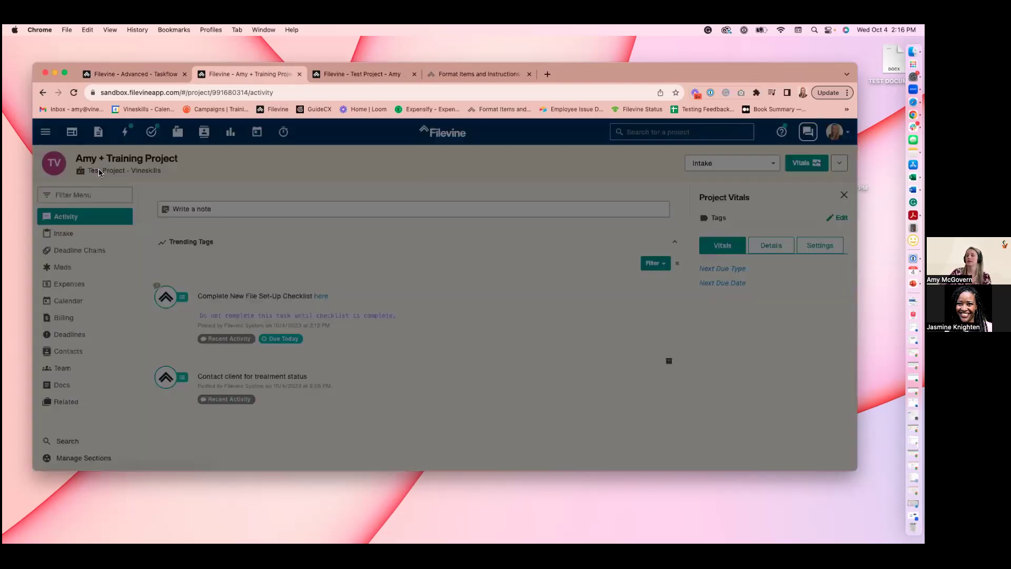
scroll(330, 329, down, 3)
click(296, 307)
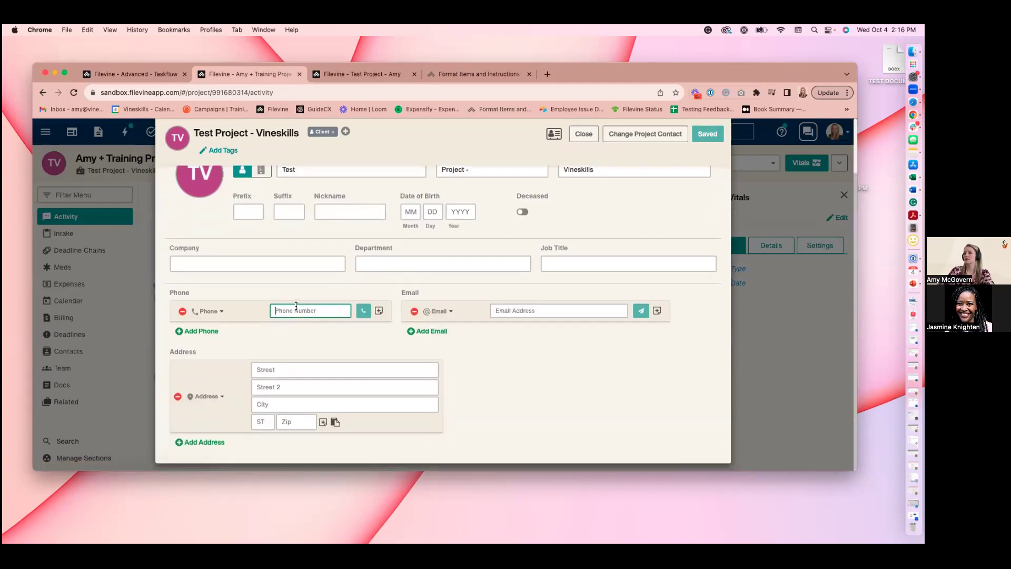
text(123)
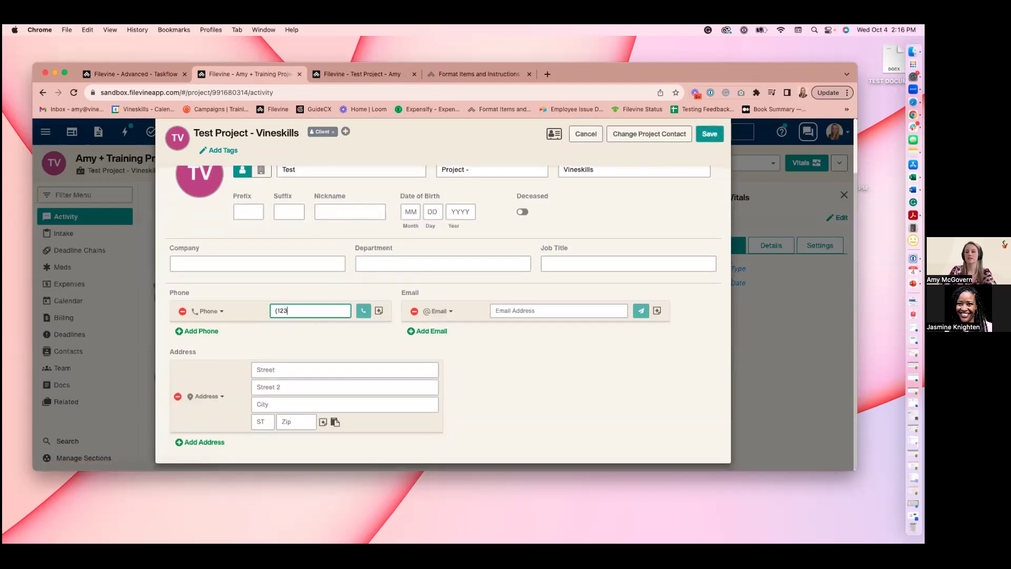
text()456-7899)
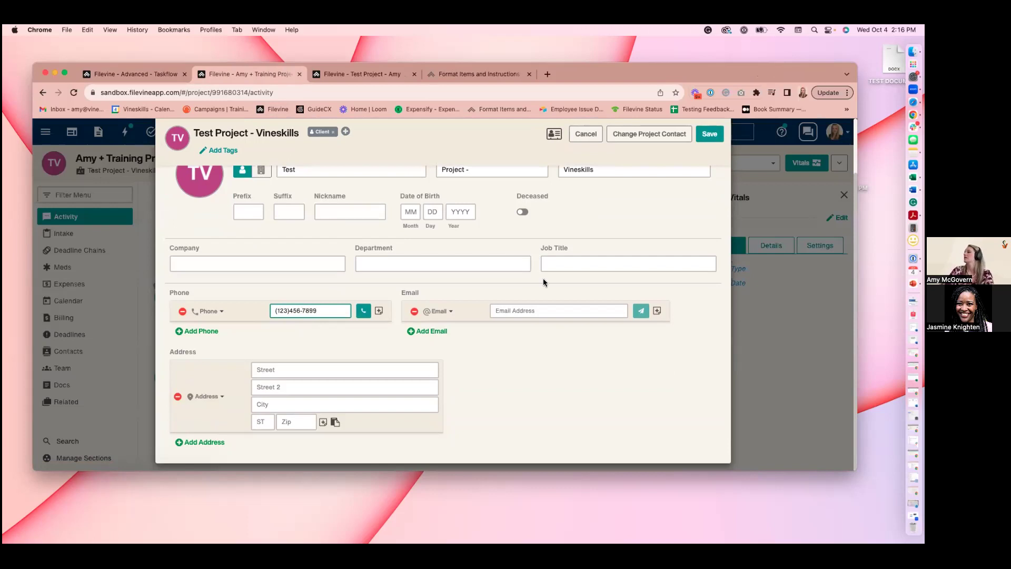
click(710, 136)
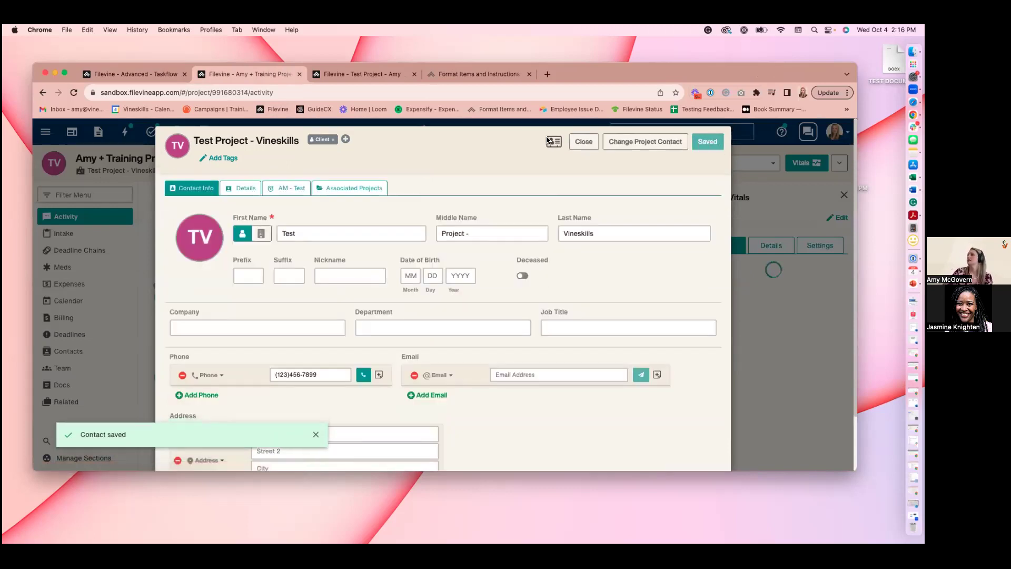
click(583, 141)
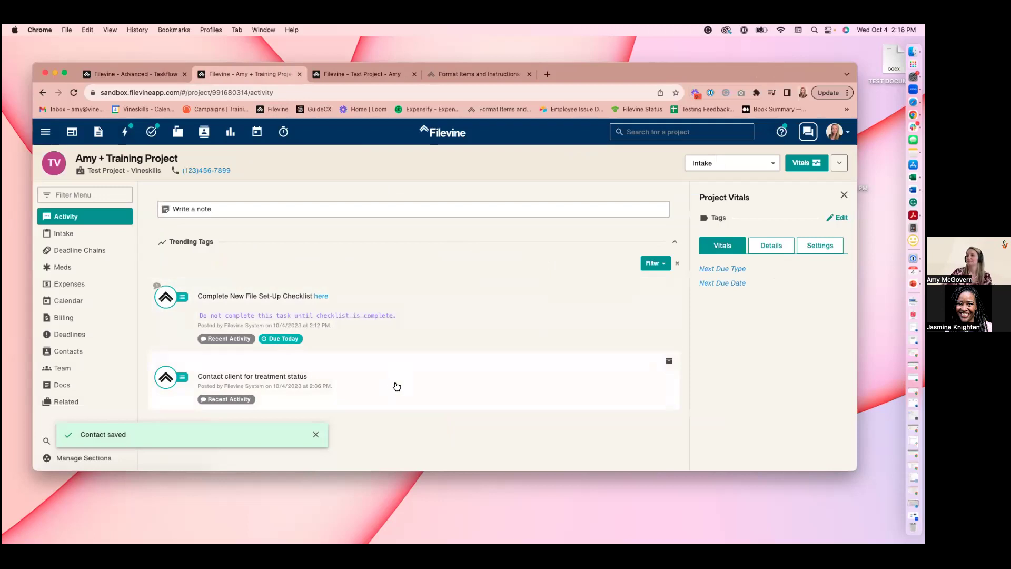
Mark the existing "Contact client for treatment status" task complete and change the project's phase to Treating
scroll(395, 384, down, 3)
click(303, 380)
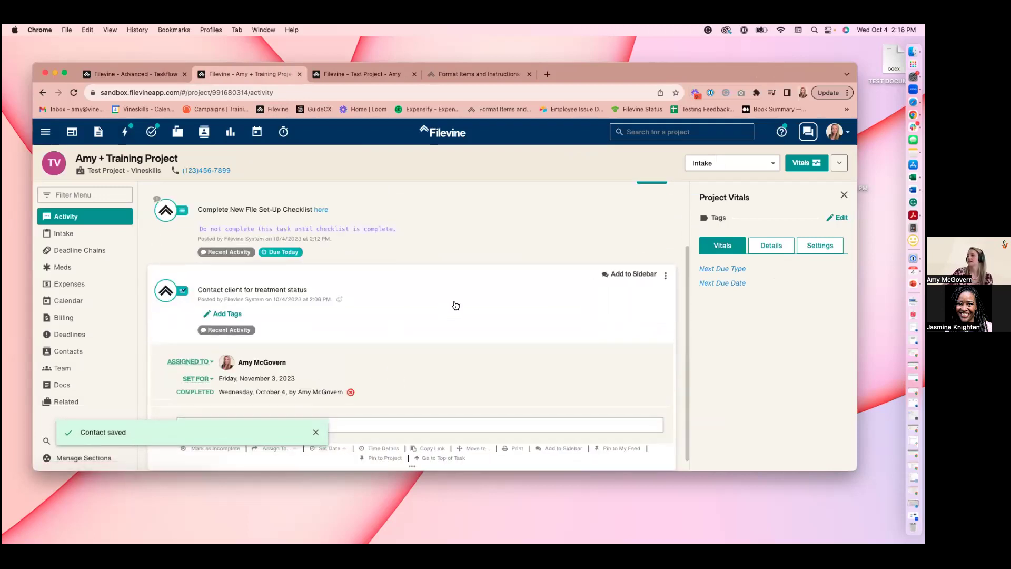
click(730, 163)
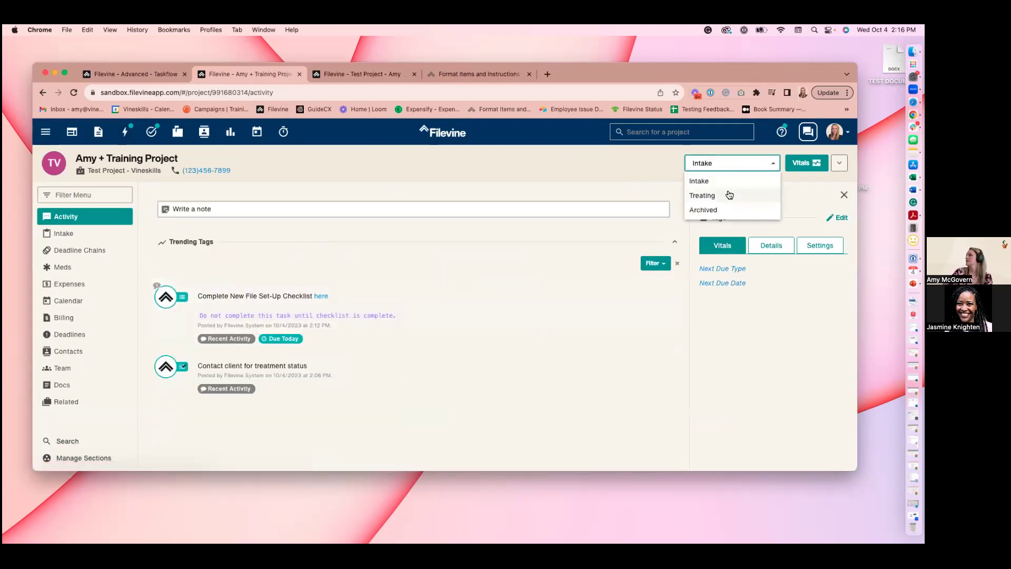
click(727, 195)
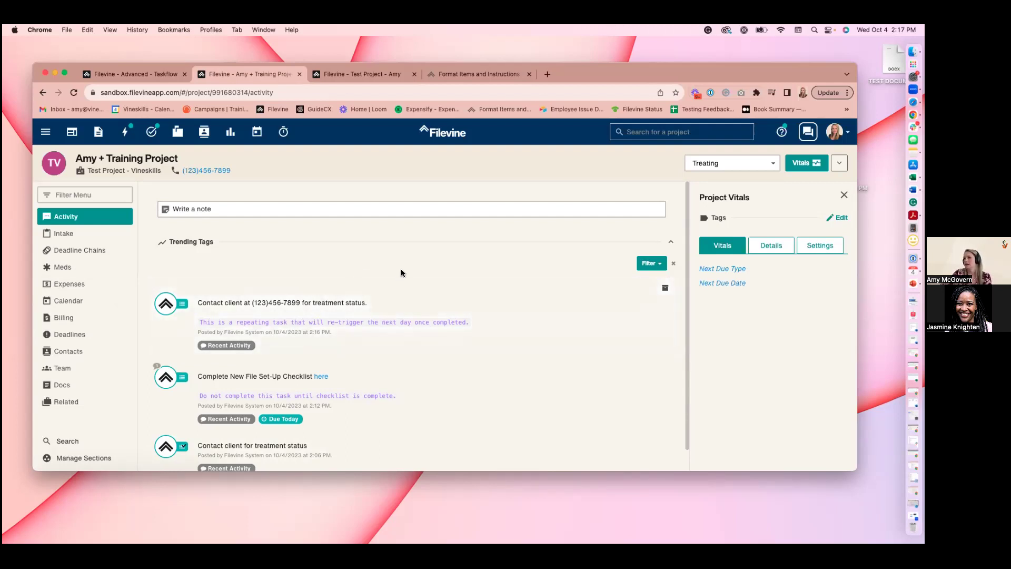
Start a new item in the project's Meds section
click(78, 268)
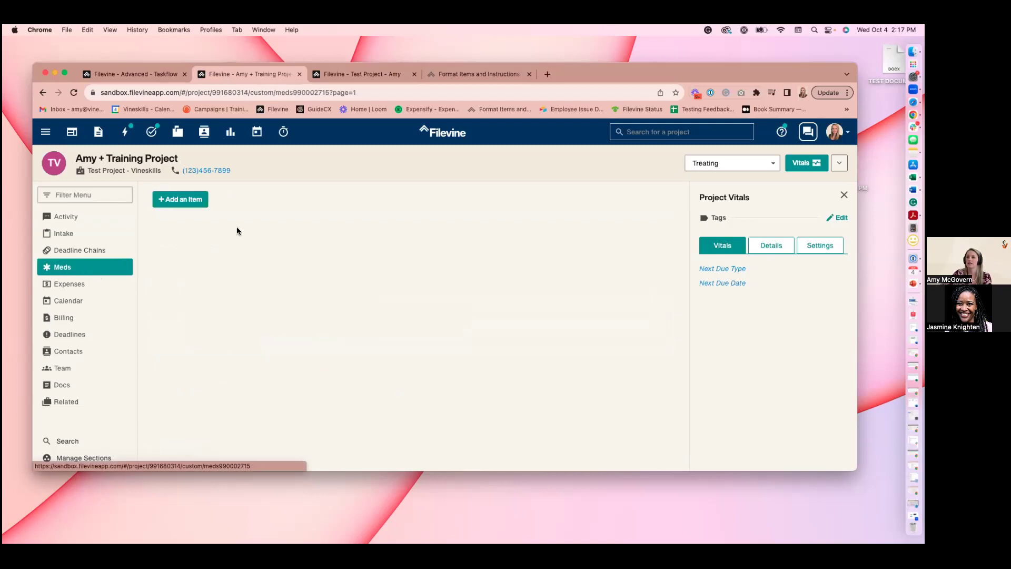
click(184, 199)
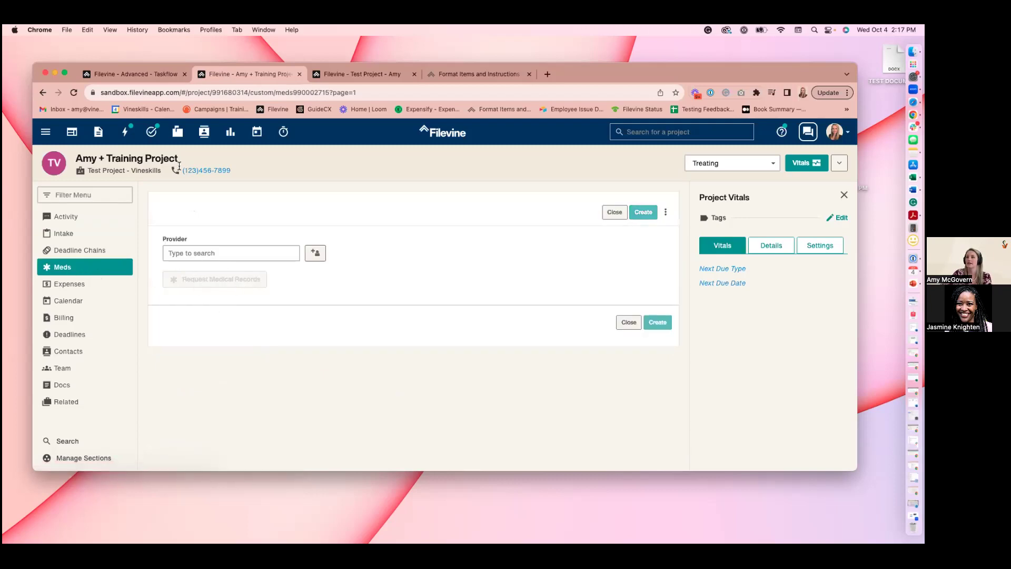
Return to Taskflow and switch the auto-task trigger from Phases to Action Buttons
click(136, 74)
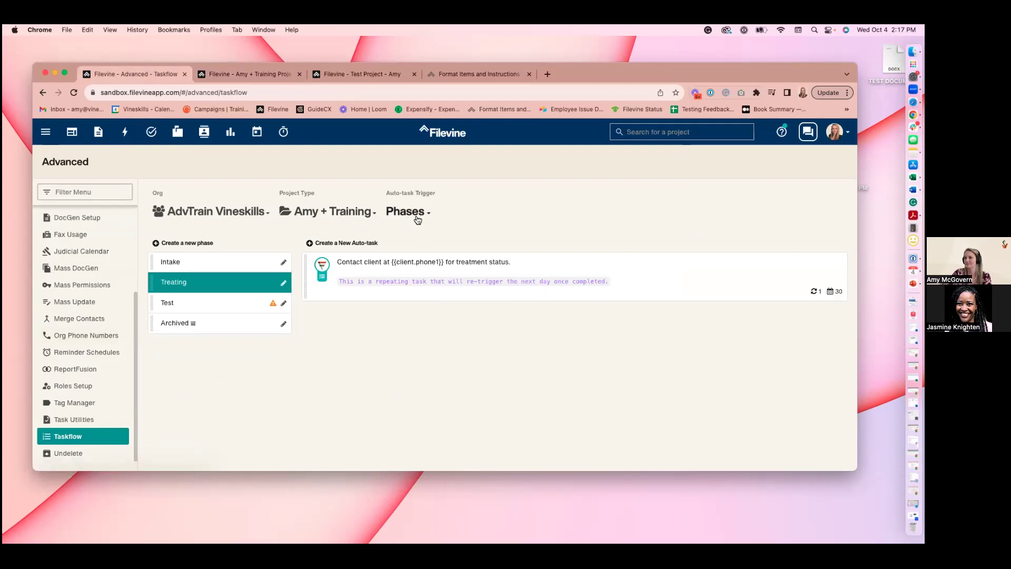
click(400, 213)
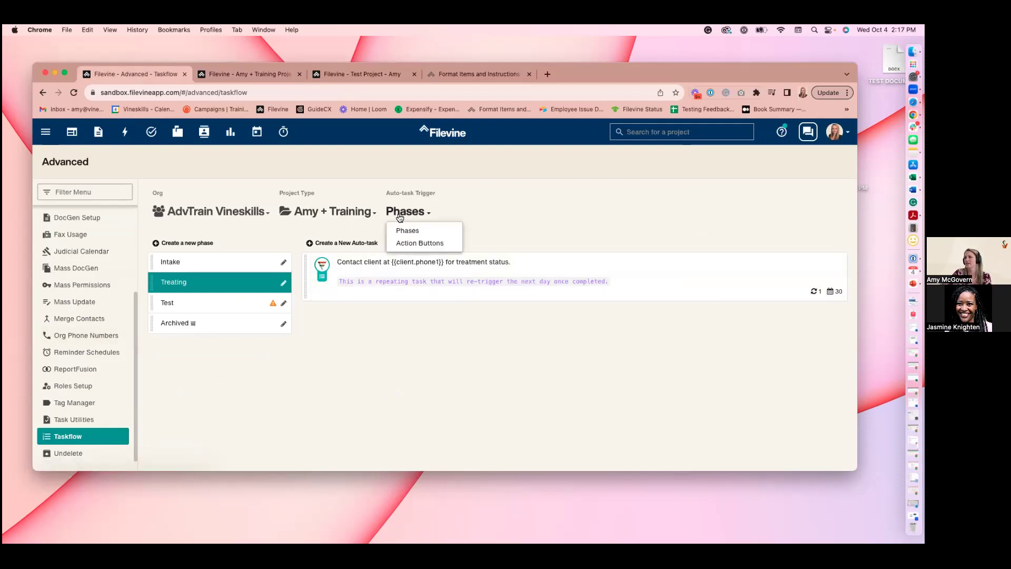
click(704, 255)
click(576, 146)
click(407, 211)
click(420, 243)
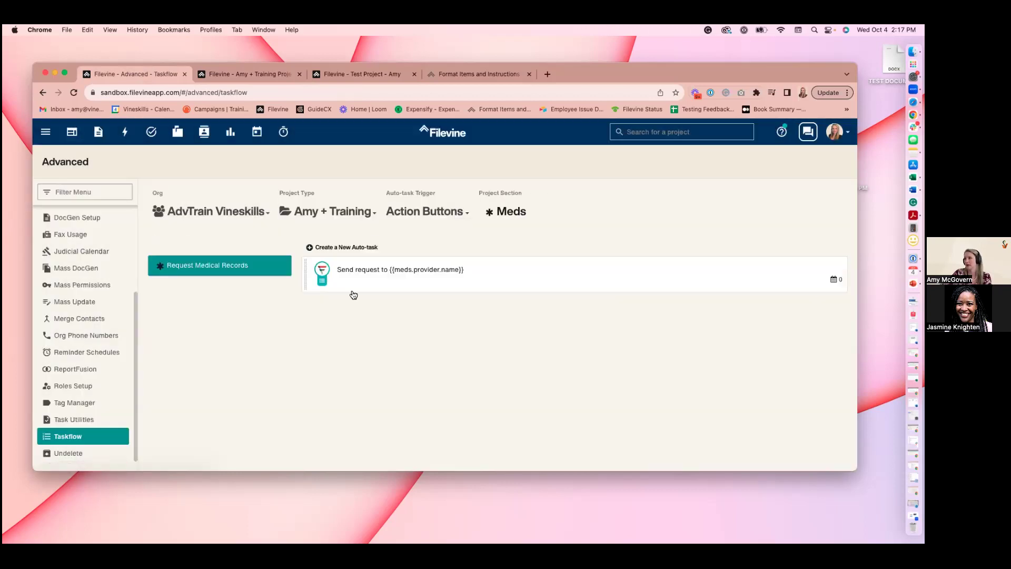
Examine the trigger, timing and repeat options of the "Send request to {{meds.provider.name}}" auto-task, and close it without saving
click(379, 280)
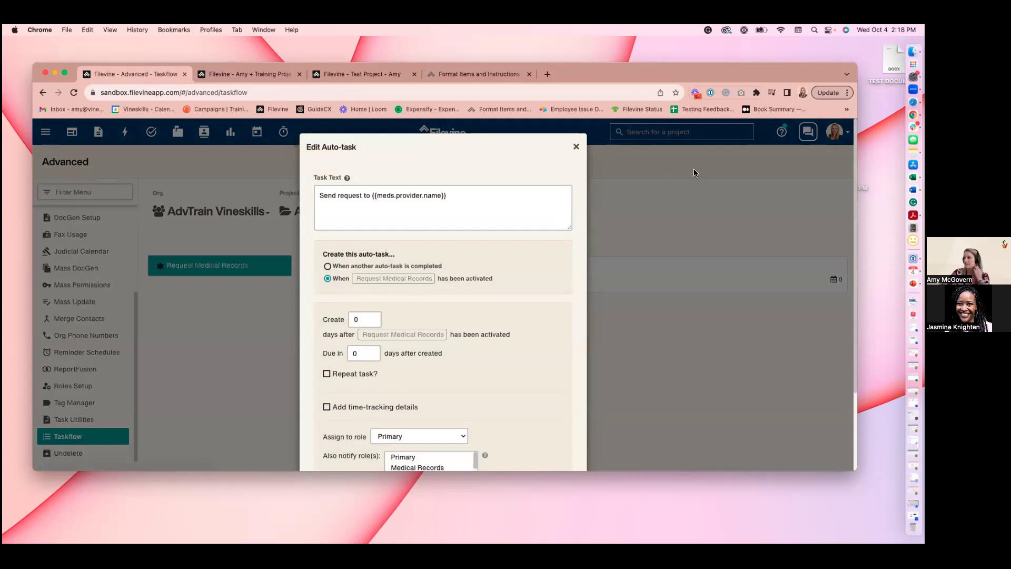
click(576, 147)
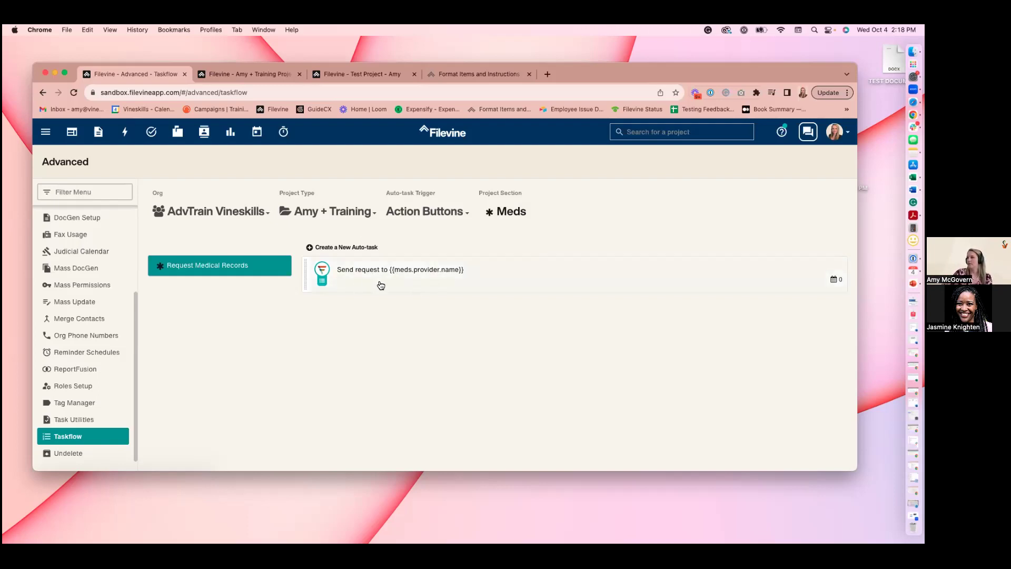
click(359, 277)
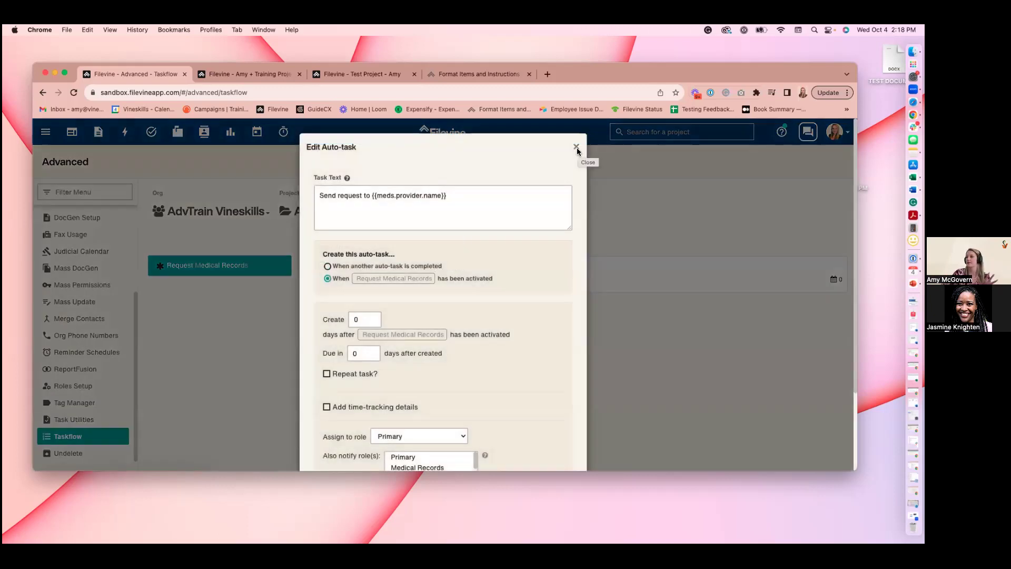
scroll(542, 215, down, 1)
scroll(440, 301, down, 1)
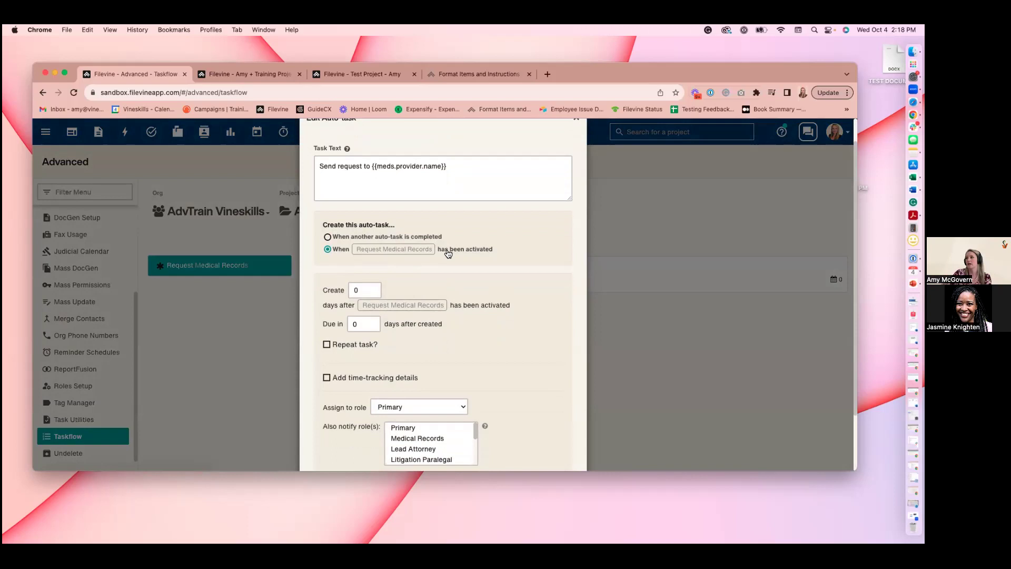
scroll(505, 258, down, 1)
click(326, 324)
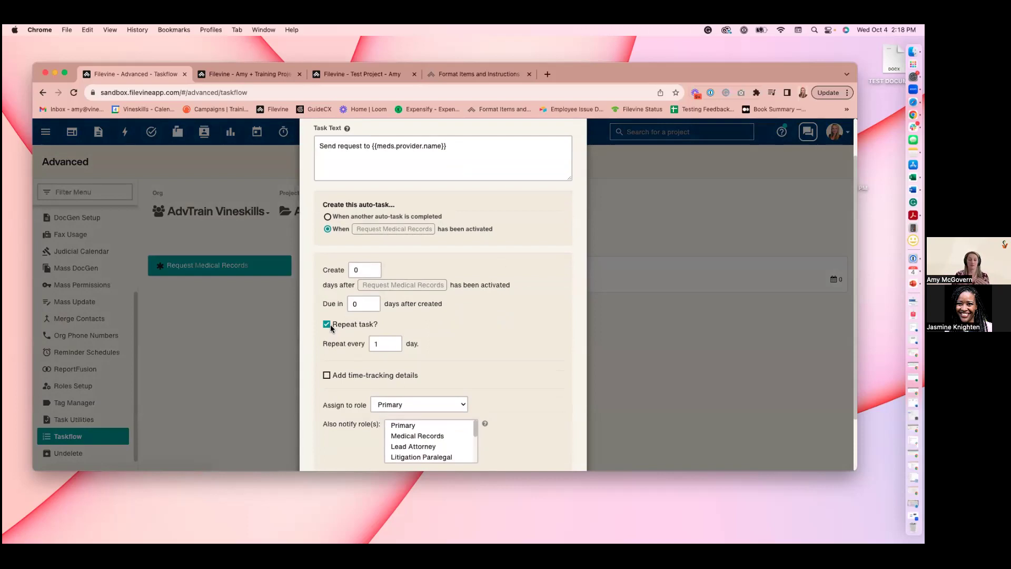
click(327, 324)
scroll(327, 332, up, 1)
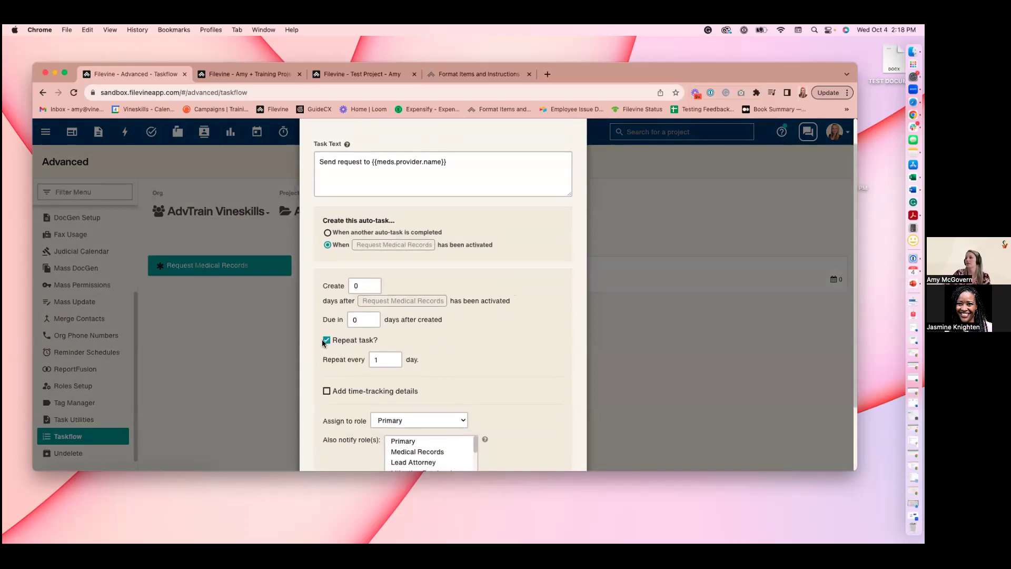
scroll(326, 343, up, 2)
click(577, 145)
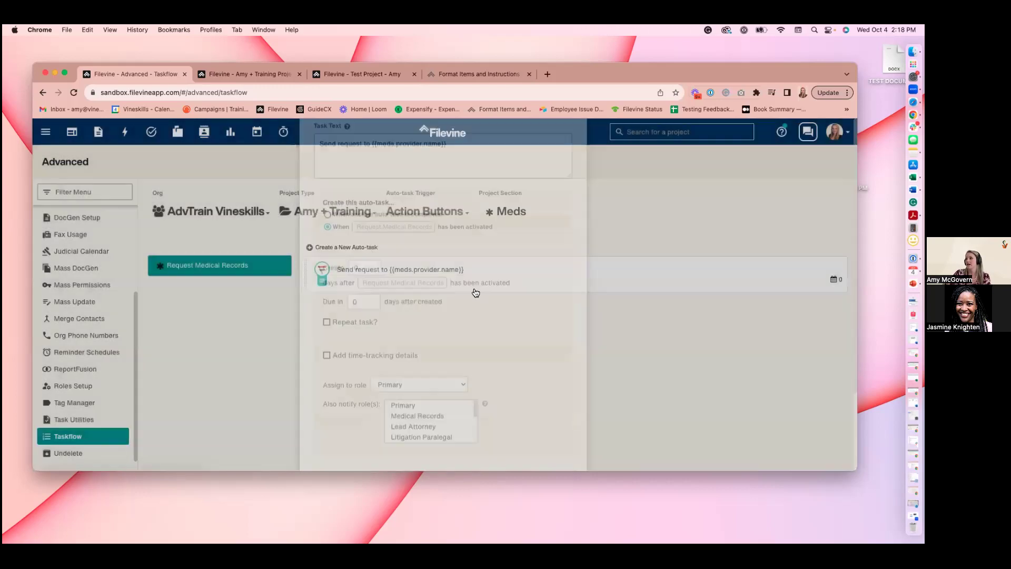
Reopen the Request Medical Records auto-task, review its settings down to the role assignments, and close it unchanged
click(500, 278)
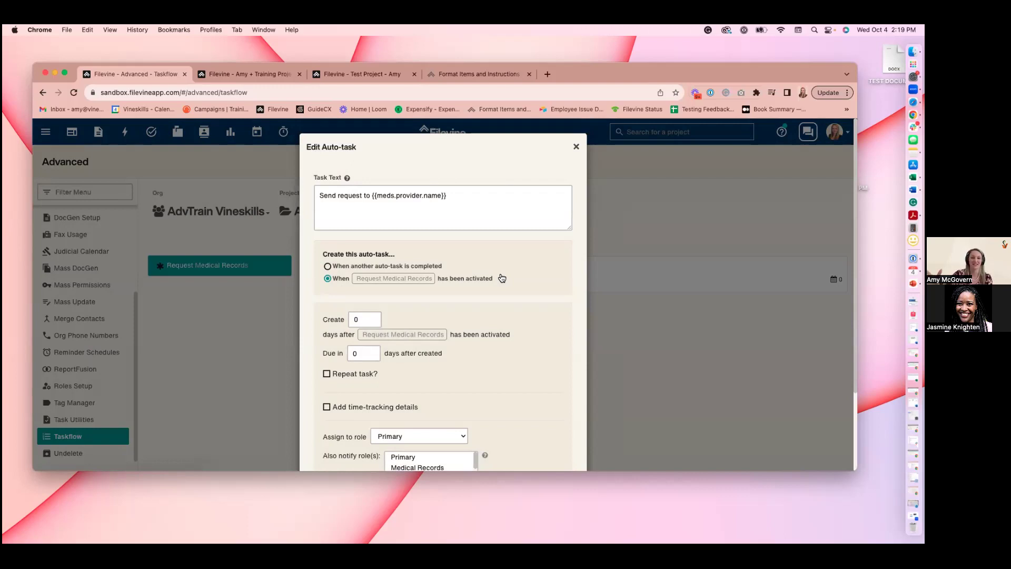
scroll(513, 290, down, 3)
scroll(542, 369, up, 3)
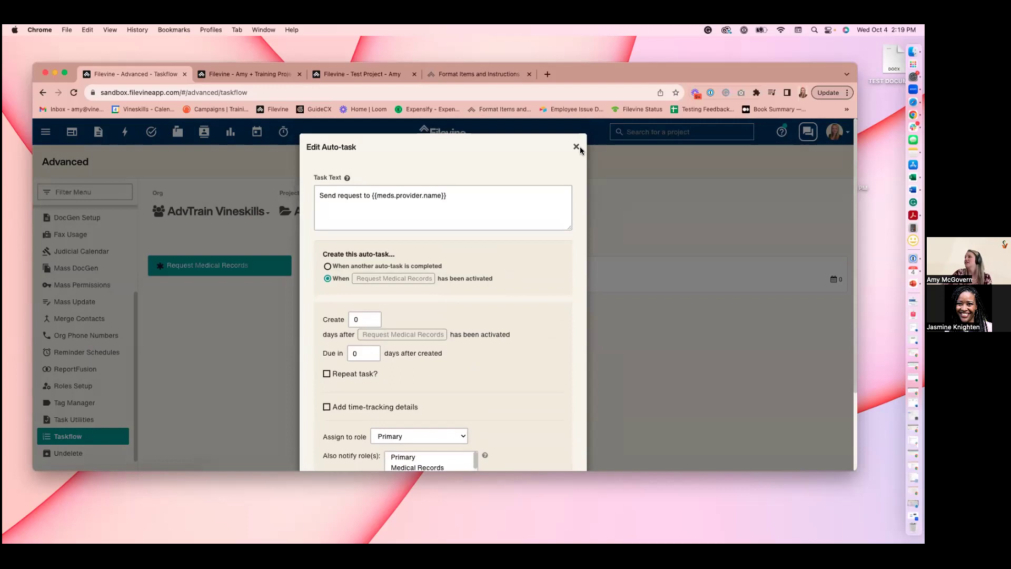
scroll(495, 298, down, 3)
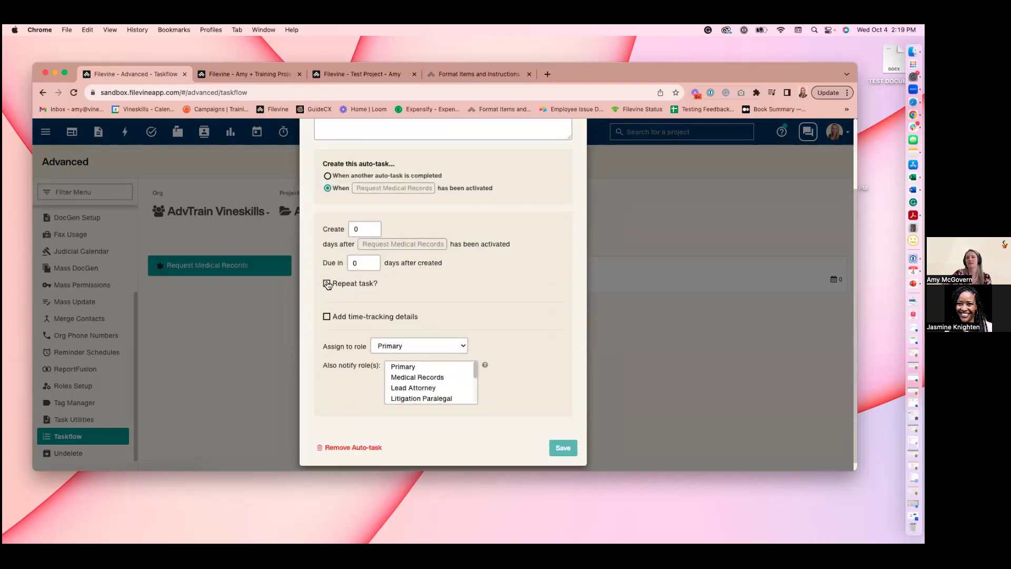
scroll(446, 303, up, 3)
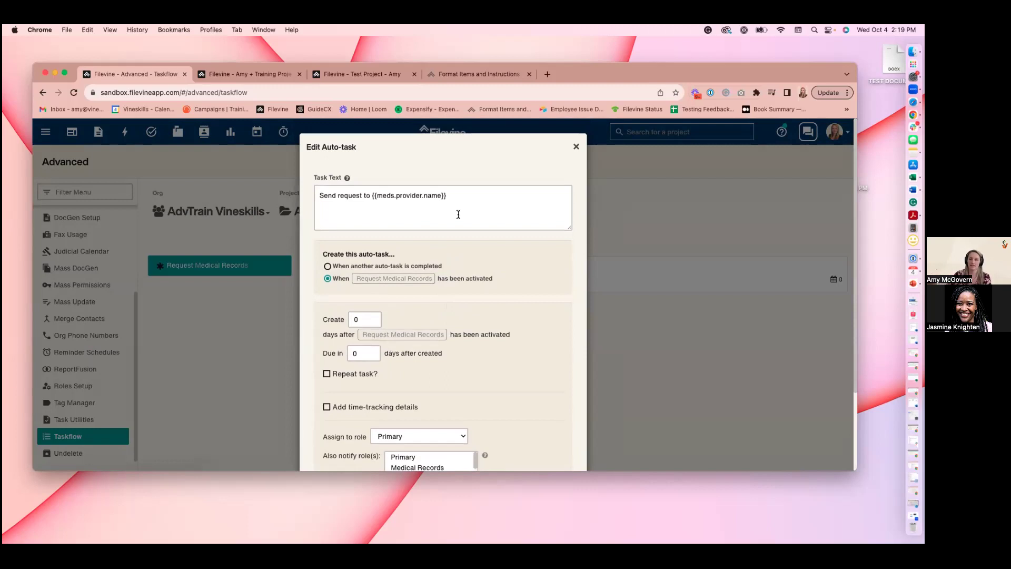
click(576, 147)
In the project's new Meds item, search providers for "test", choose a test contact and create the item
click(247, 74)
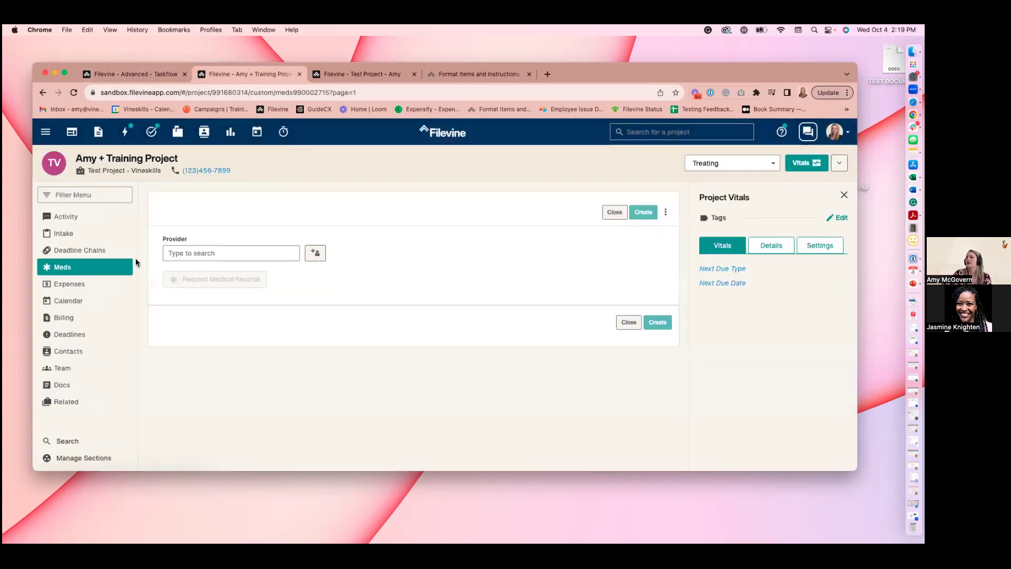
click(226, 247)
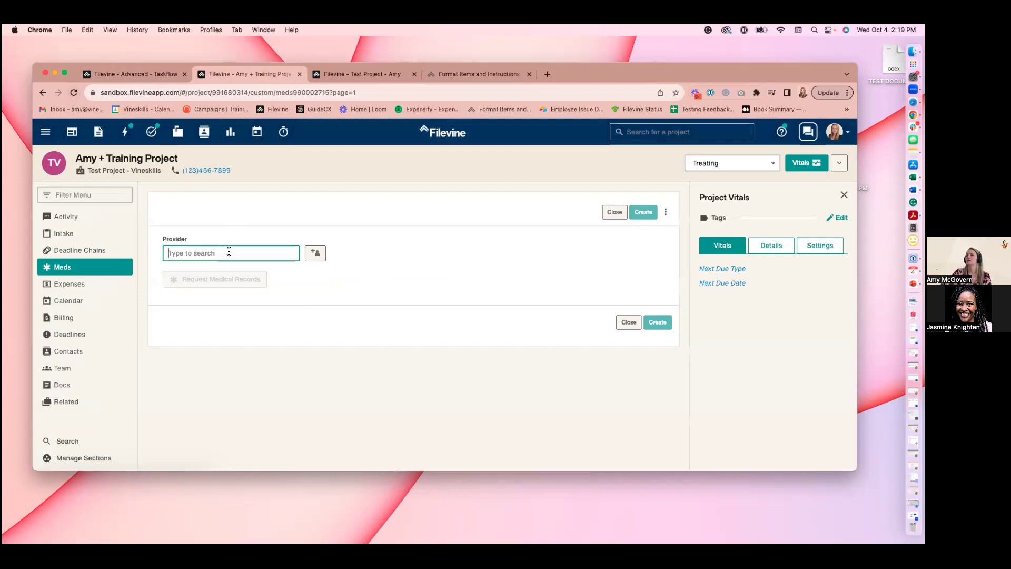
text(test)
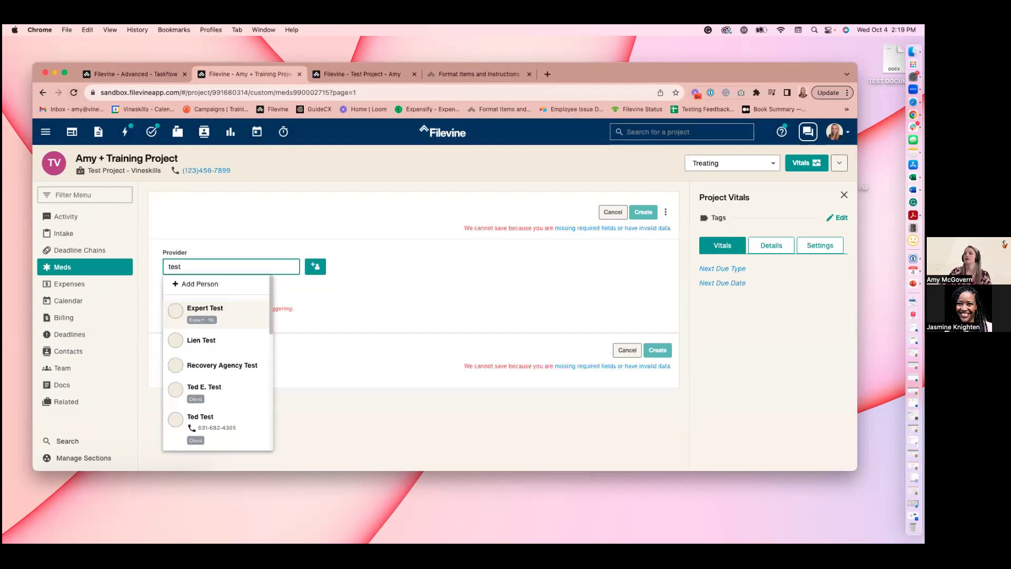
click(203, 337)
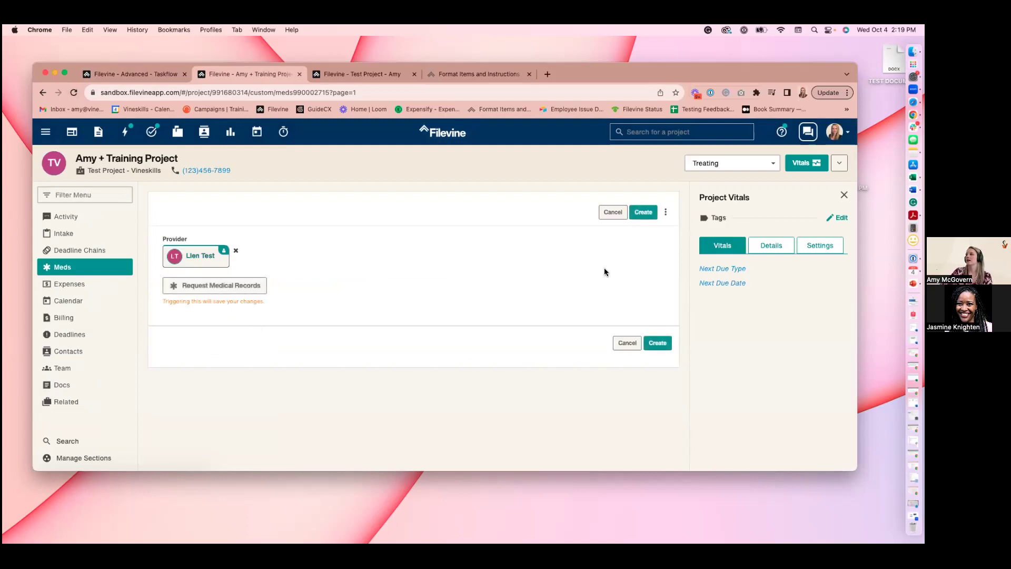
click(640, 212)
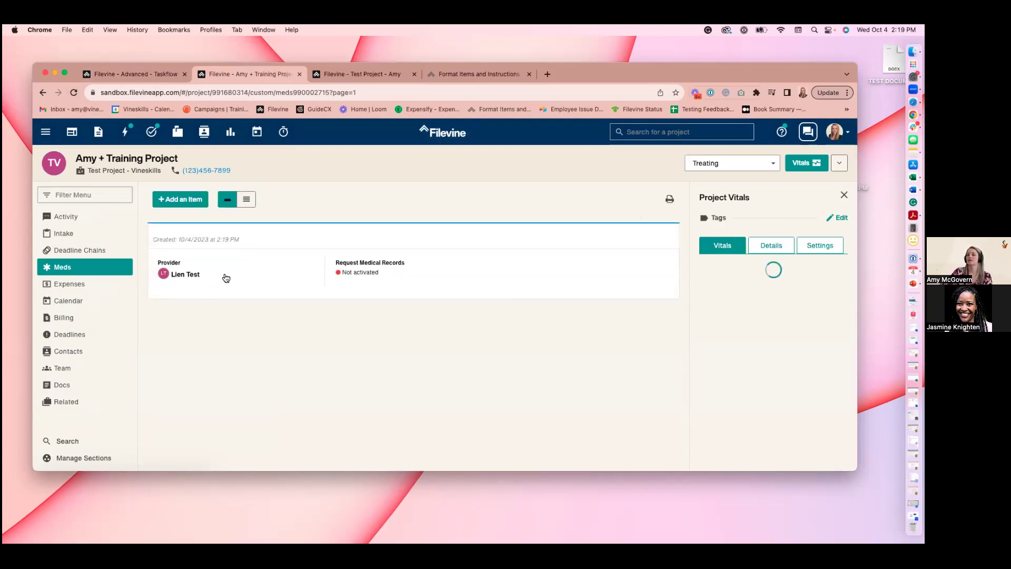
Open the created Meds item, activate its Request Medical Records action, and reset that action's tasks
click(226, 277)
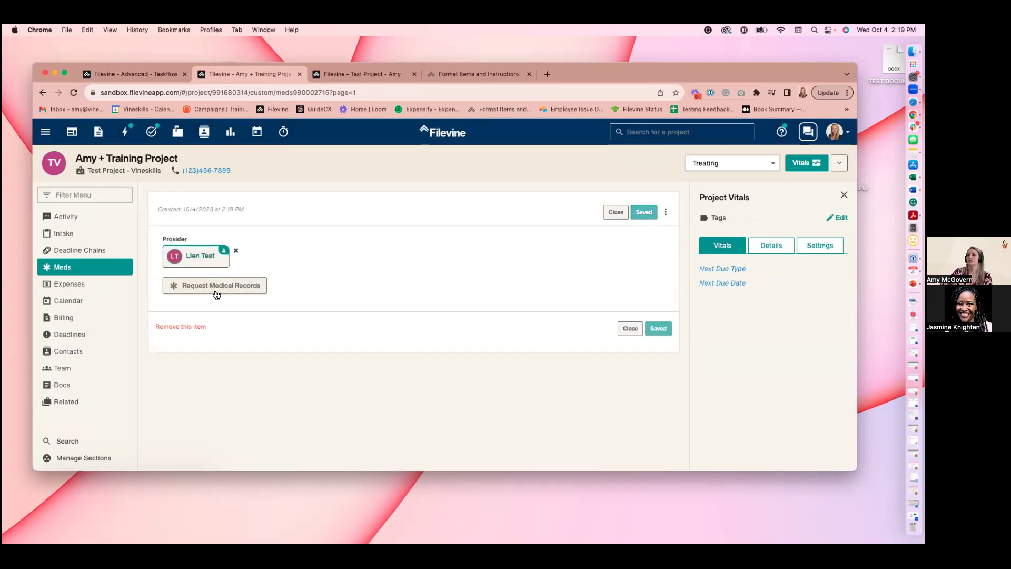
click(216, 287)
click(473, 232)
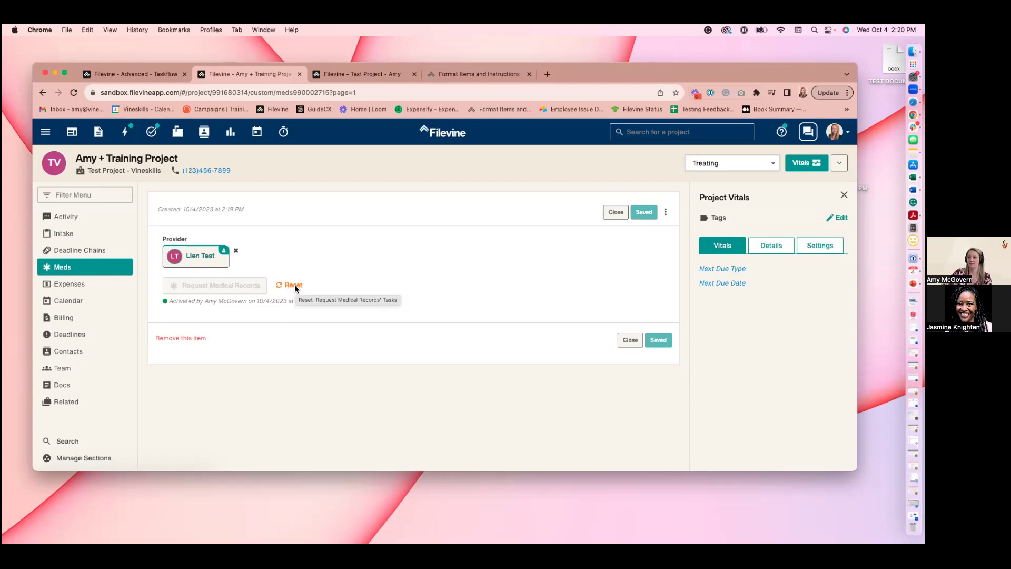
click(294, 285)
click(452, 253)
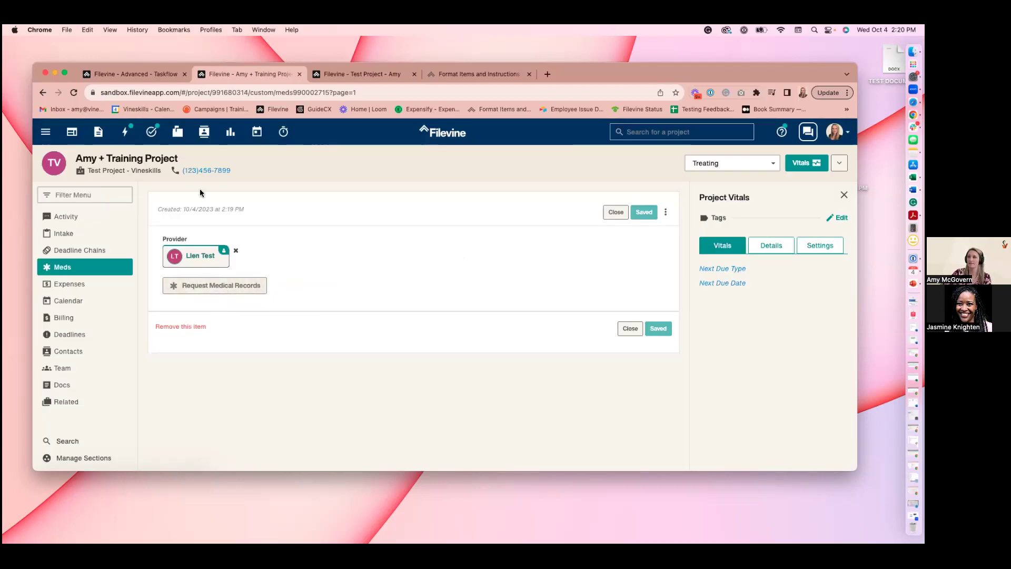
Review the action-button trigger choices and the "Send request to {{meds.provider.name}}" auto-task in Taskflow, leaving them unsaved
click(154, 74)
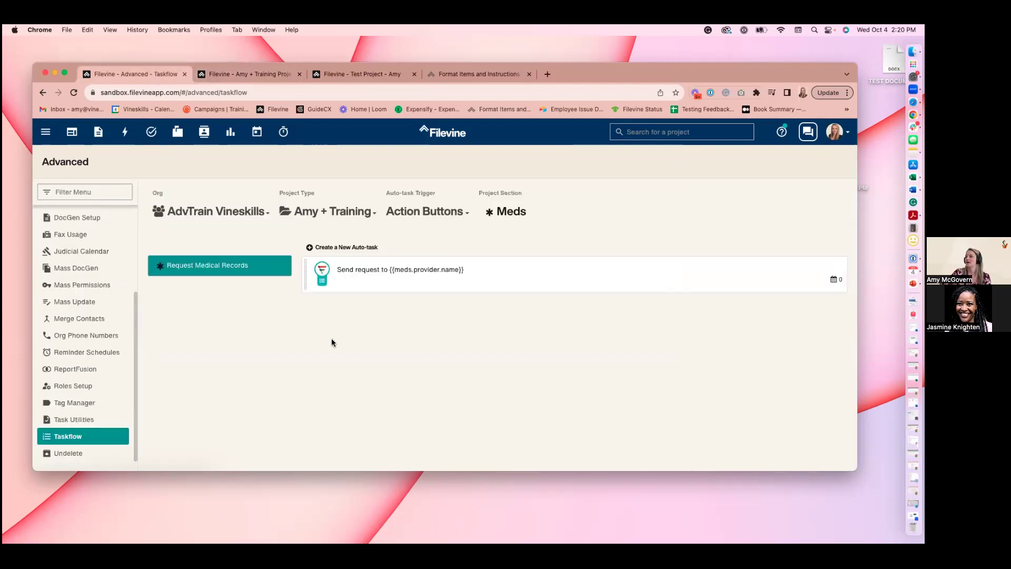
click(457, 217)
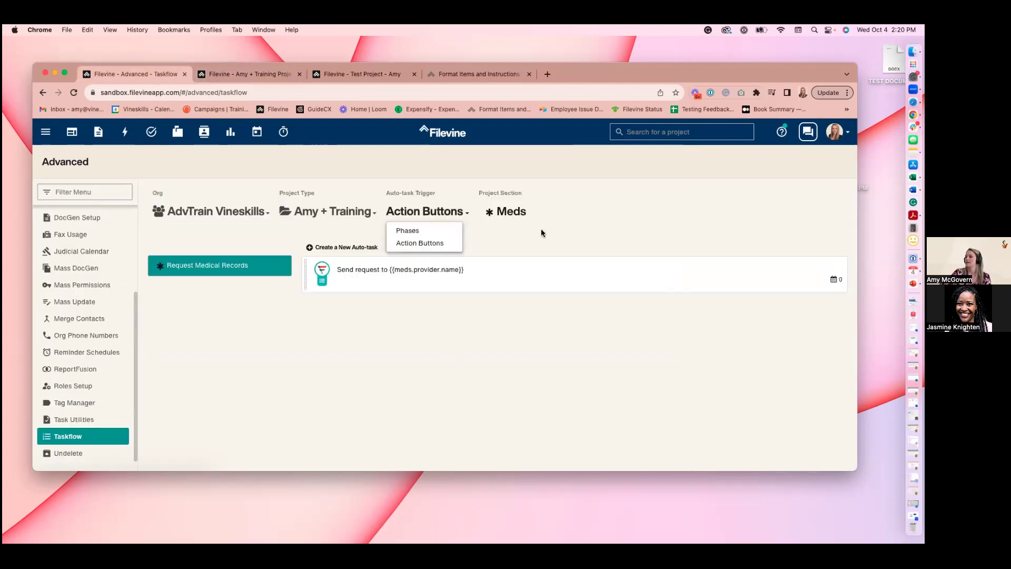
click(561, 234)
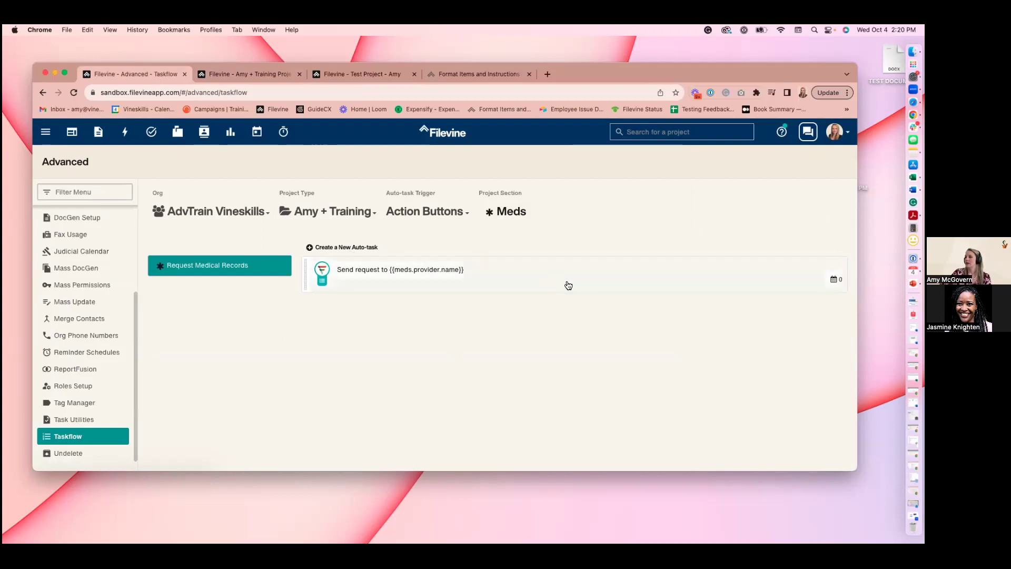
click(251, 77)
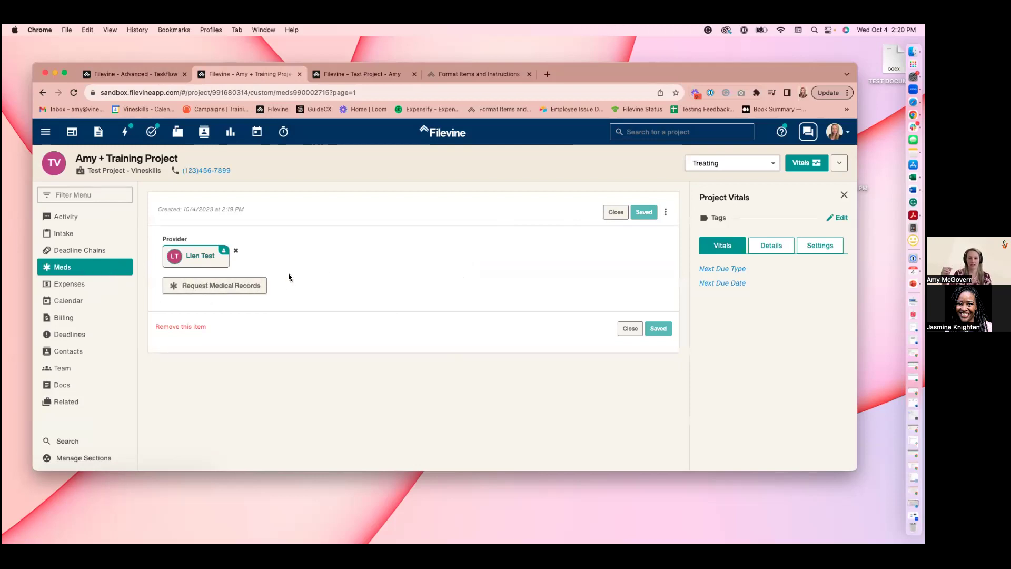
click(174, 77)
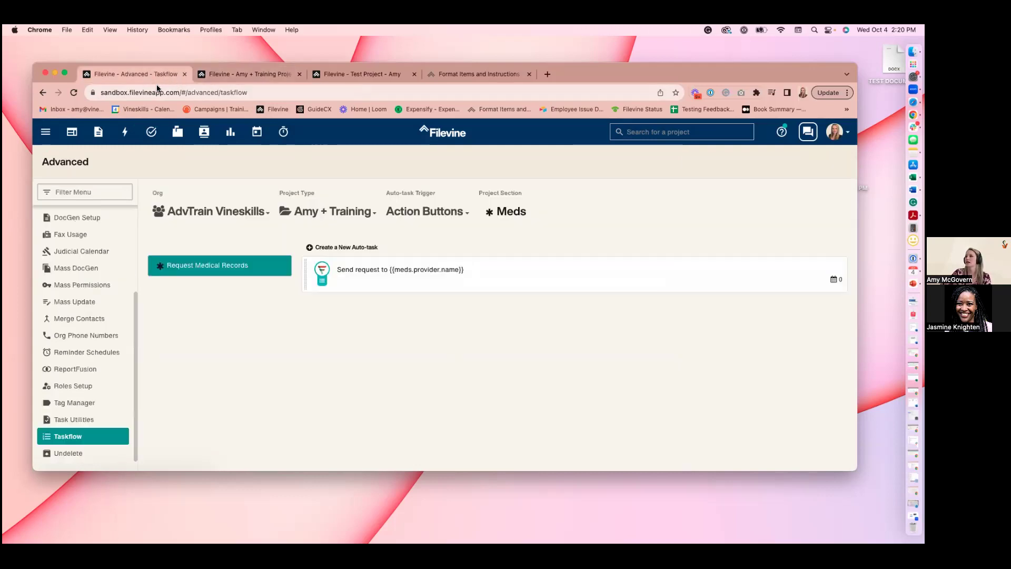
click(389, 281)
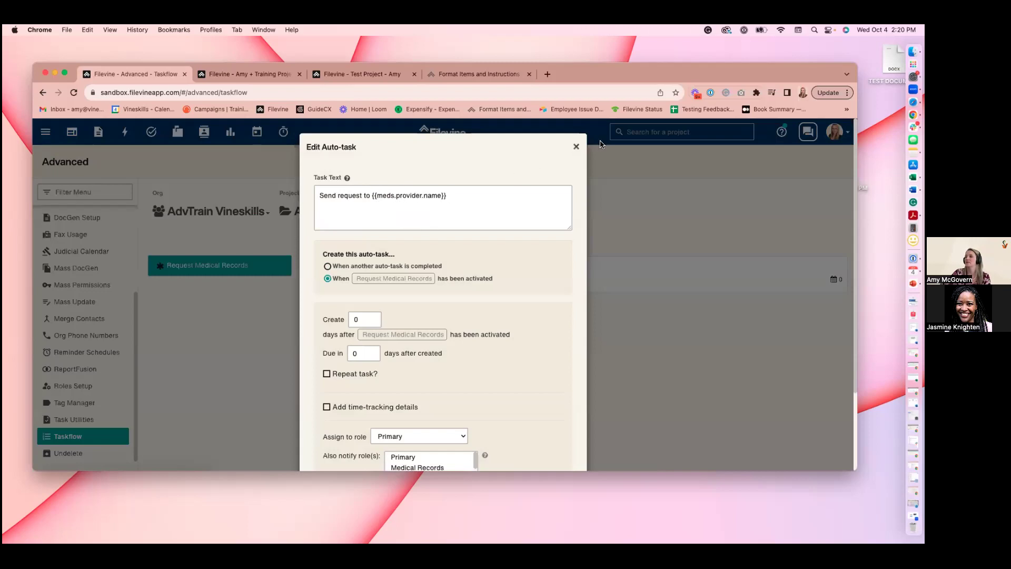
click(576, 147)
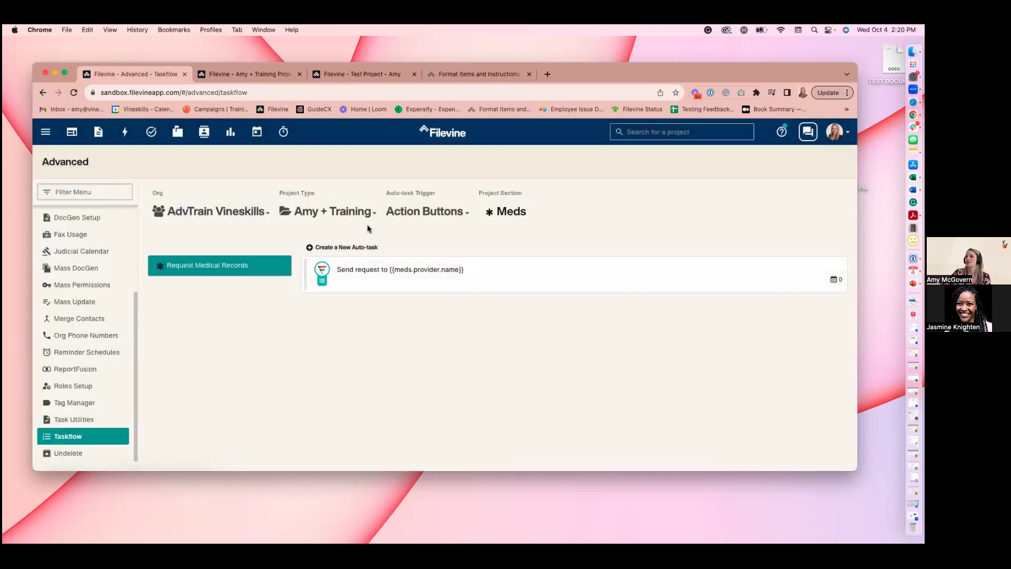
In the project's activity feed, find the provider request task and follow its Taskflow Button link to the originating Meds item
click(268, 74)
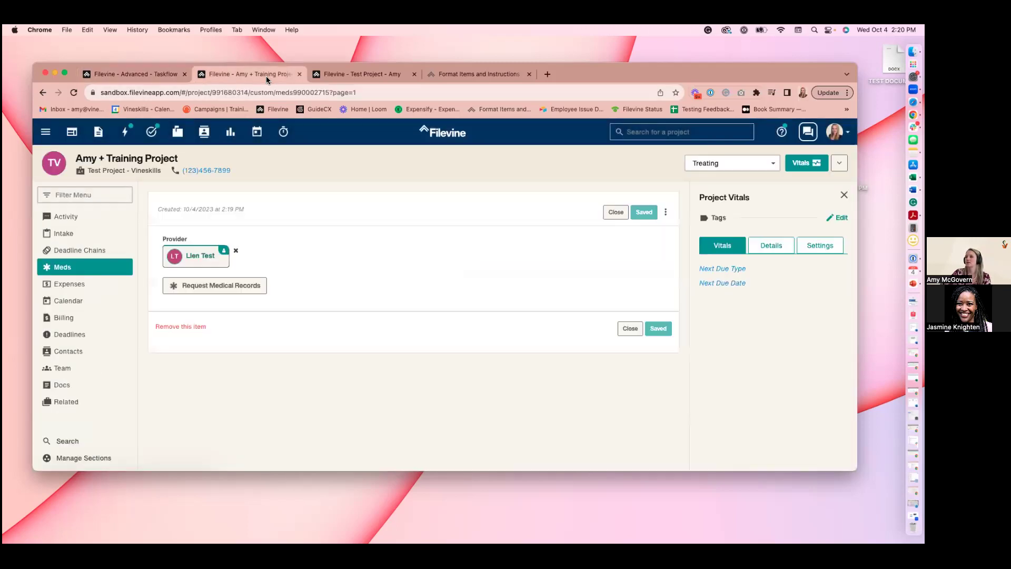
click(65, 217)
scroll(241, 236, down, 3)
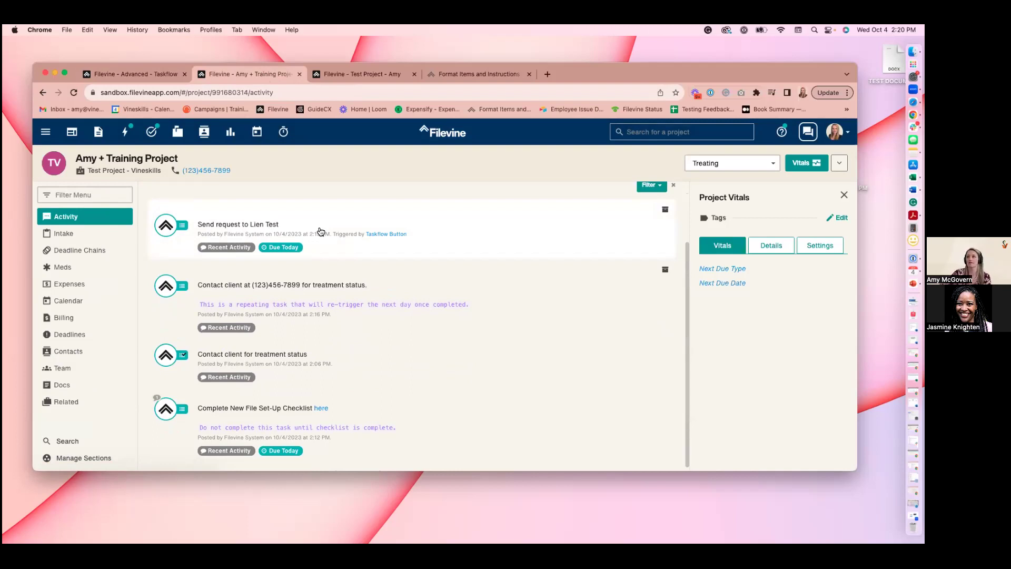
click(387, 234)
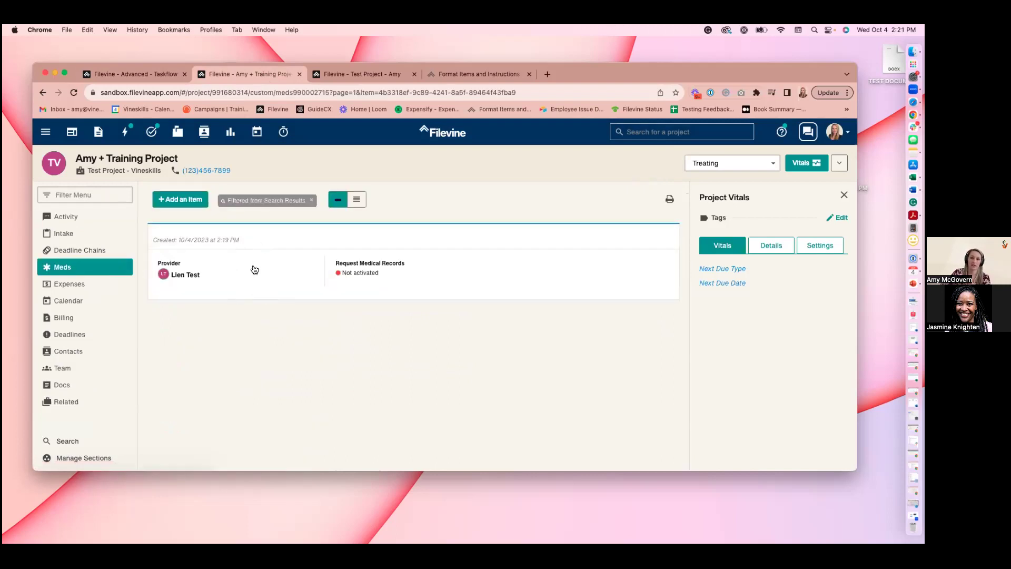
Start an activity note that mentions a team member and reads "Client called. Please follow up *on Friday"
click(79, 222)
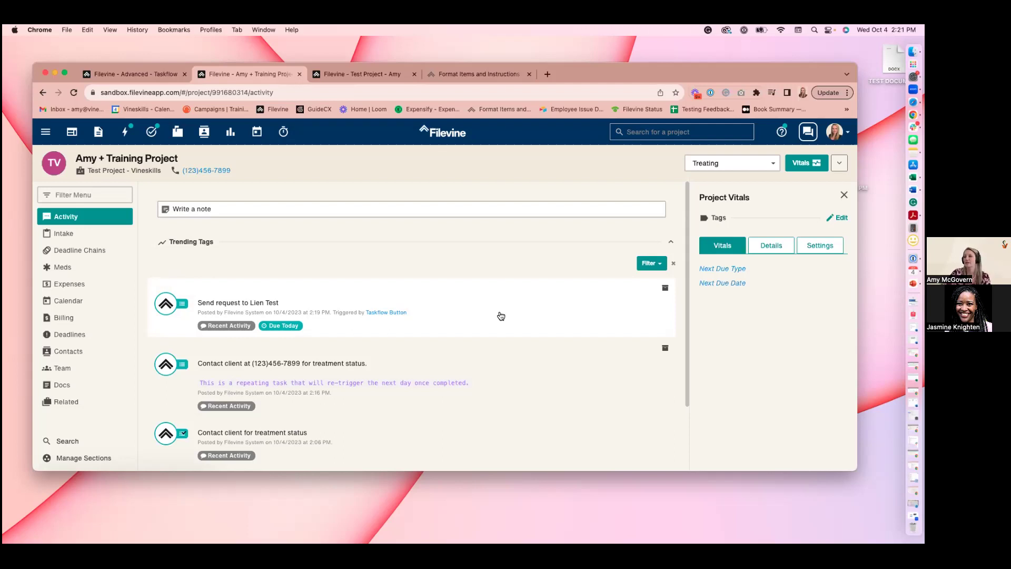
click(226, 207)
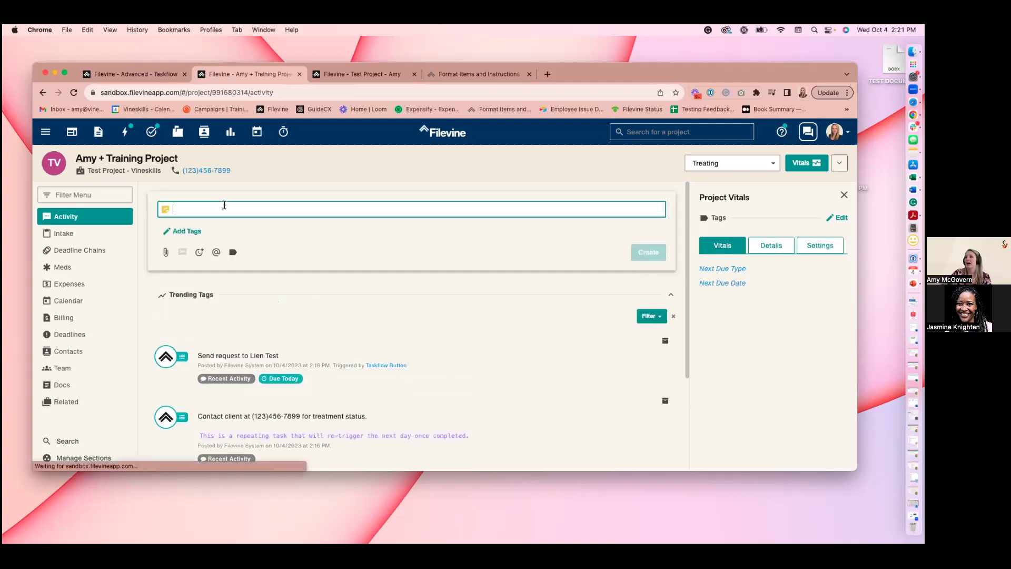
click(217, 253)
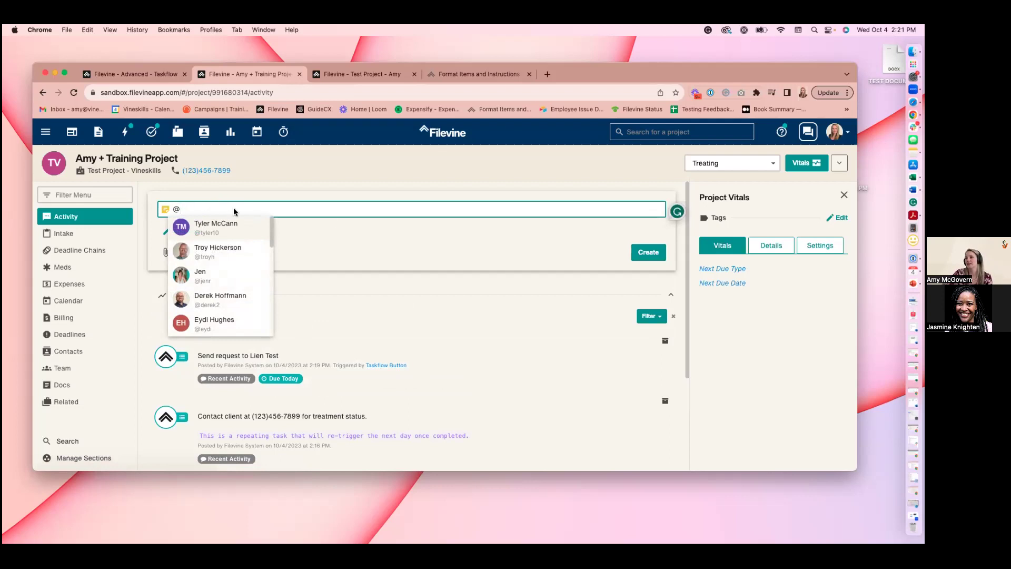
click(235, 294)
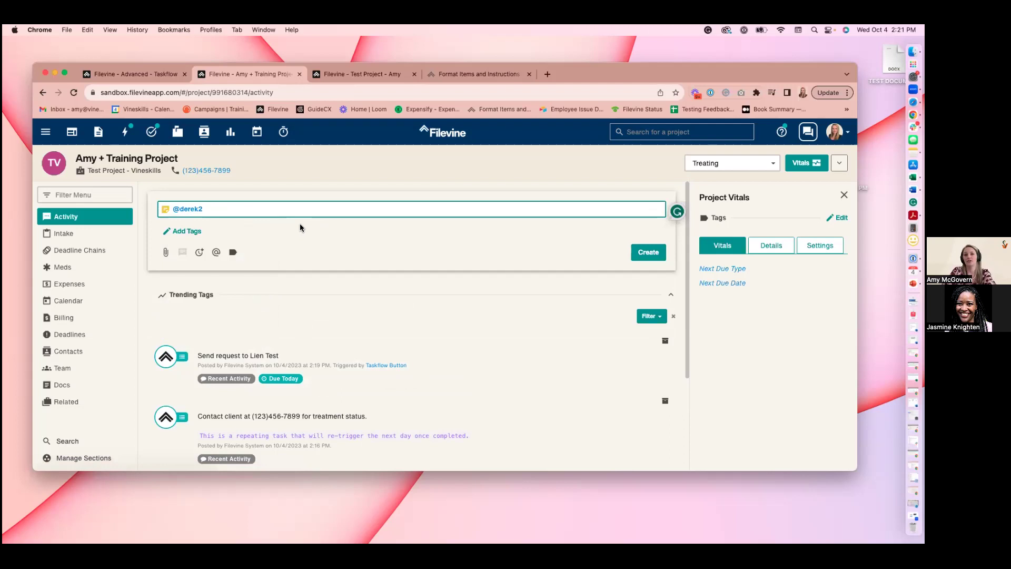
text(C)
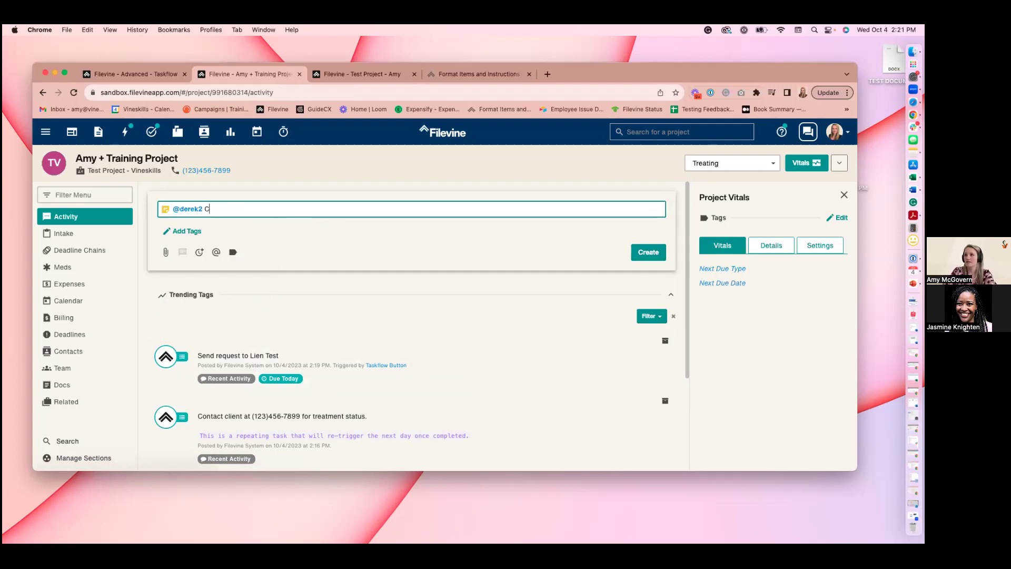
text(lient called.  Pleas)
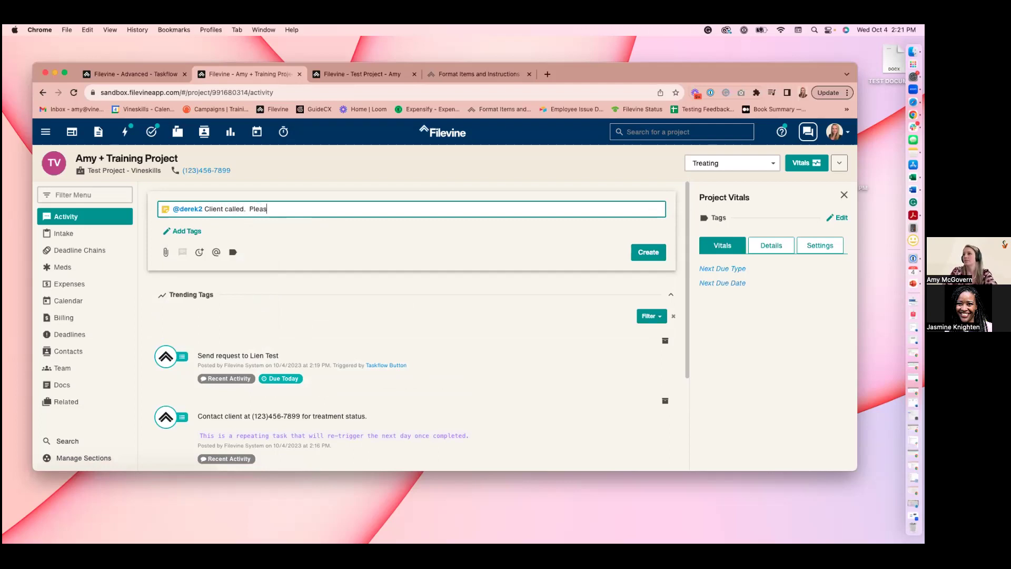
text(e follow up)
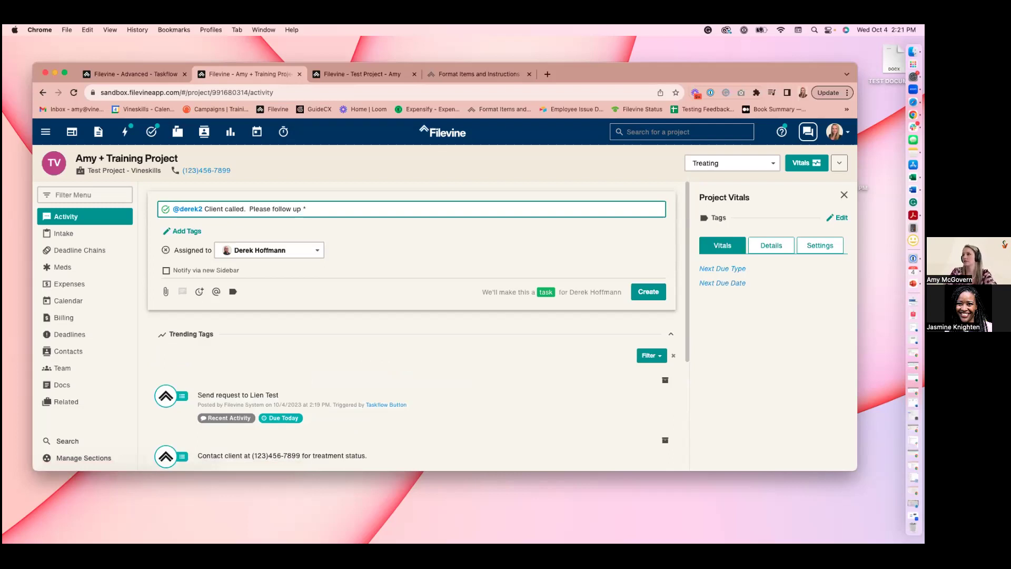
text(*on Friday)
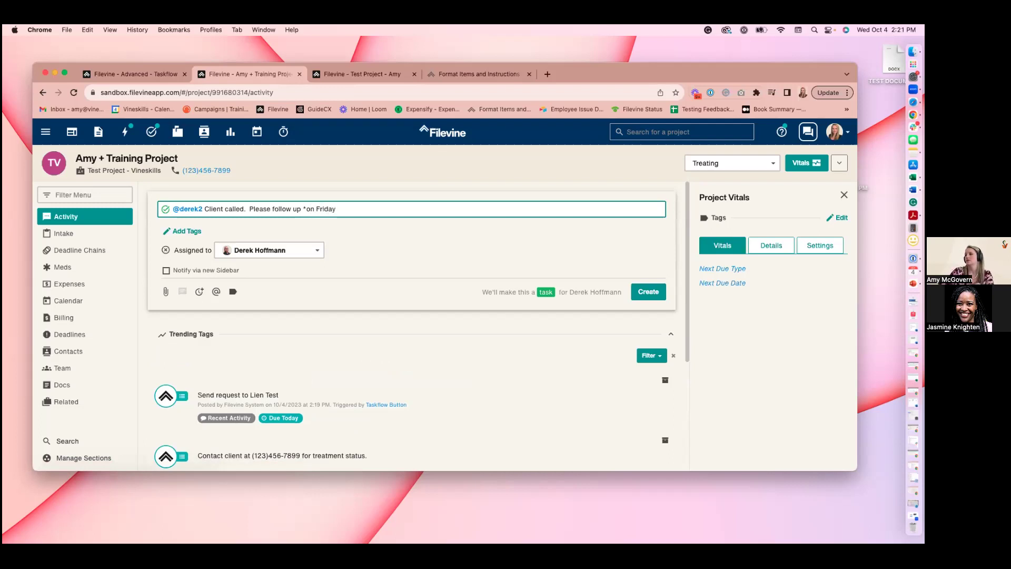
Shorten the note's due-date phrase to "*Friday", check the task preview line, and create the task
click(313, 210)
key(BackSpace)
key(BackSpace)
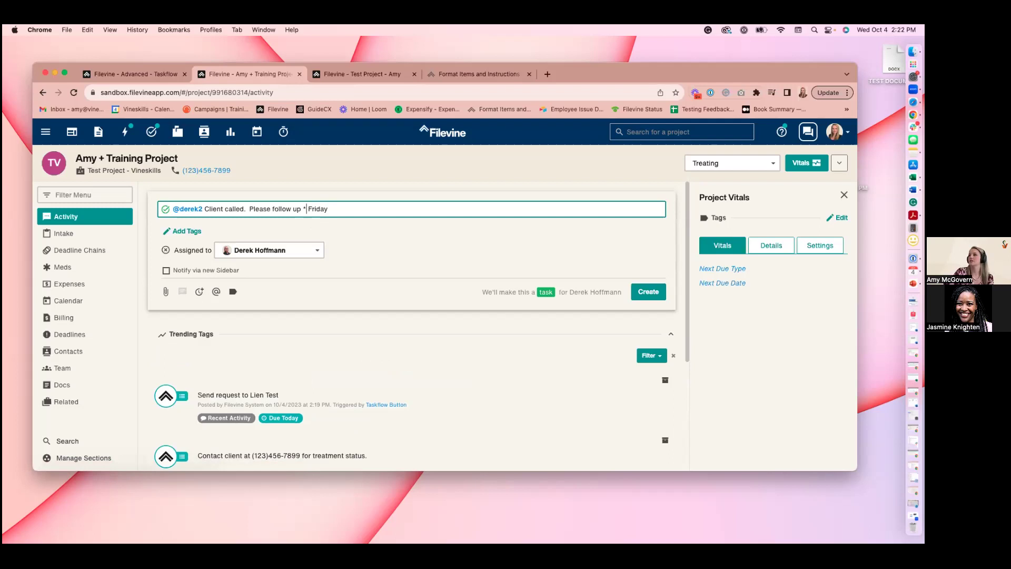
key(BackSpace)
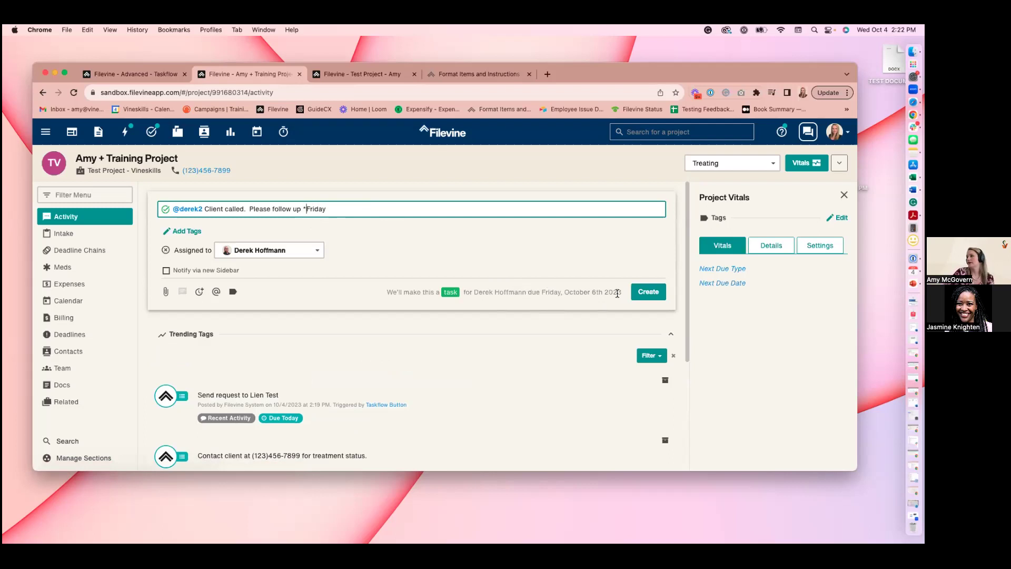
drag(623, 293, 386, 293)
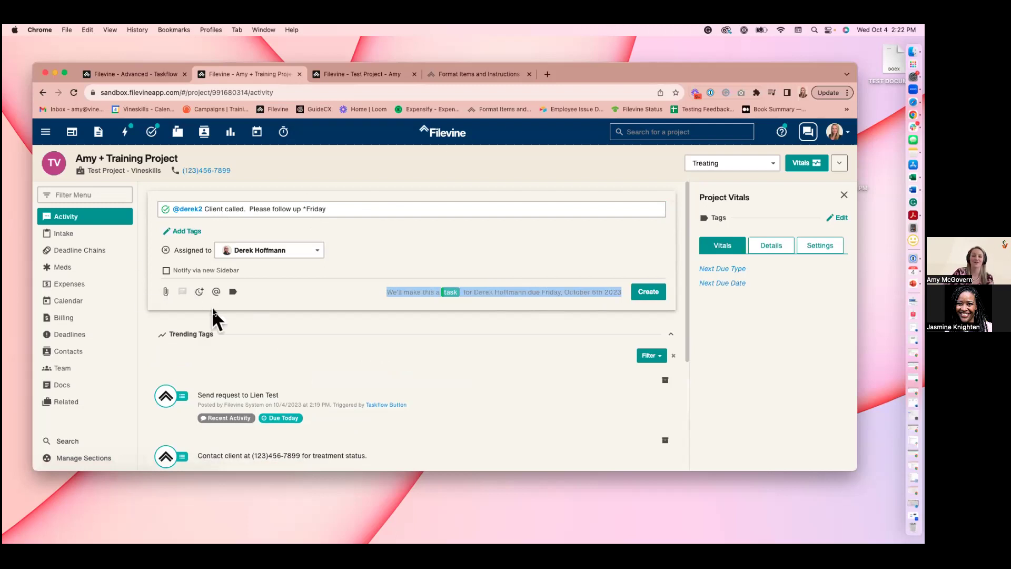
drag(386, 293, 622, 293)
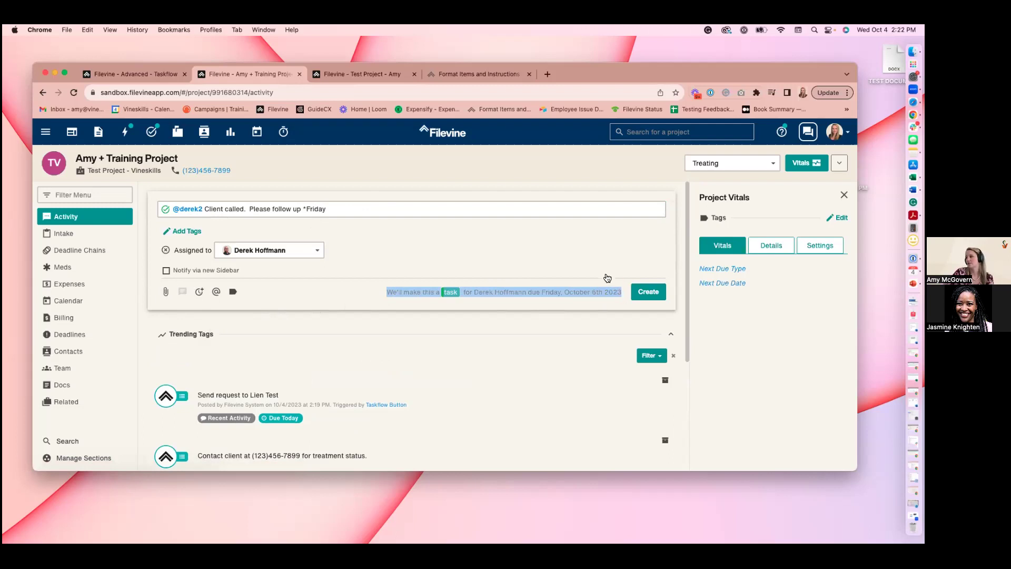
click(388, 304)
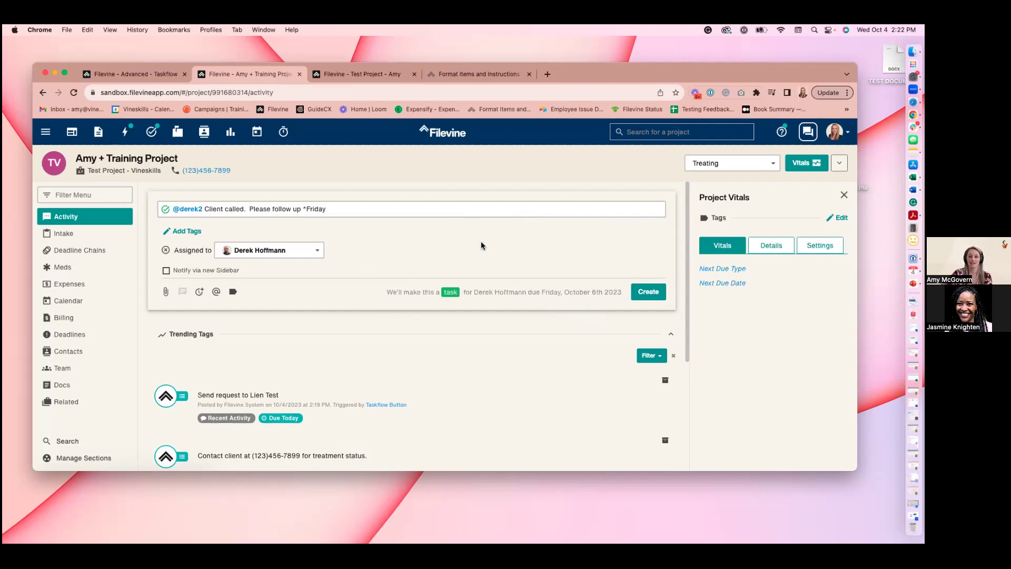
click(649, 293)
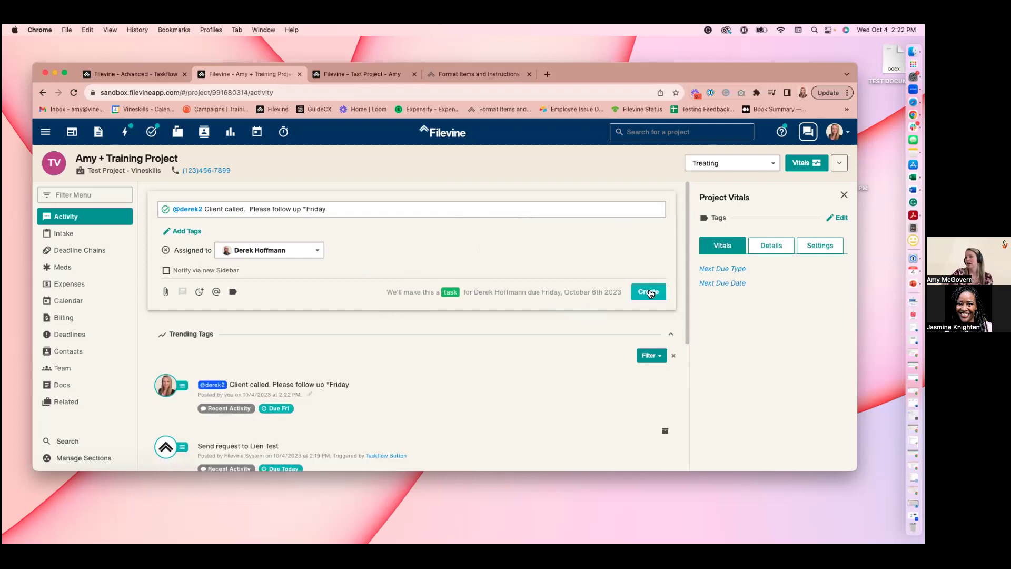
Open the new client follow-up task and reassign it by posting a reply that mentions a different team member
scroll(447, 350, down, 3)
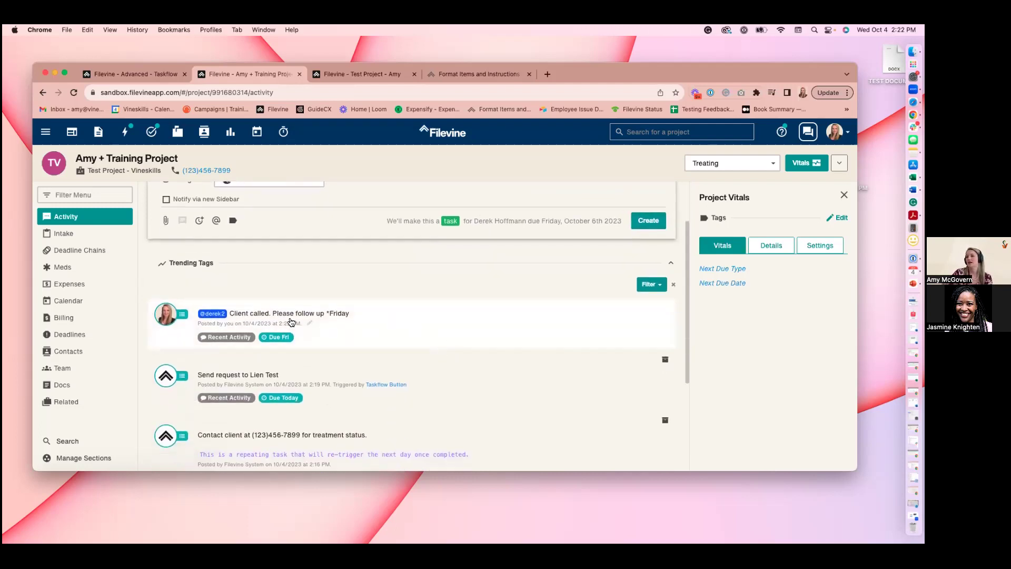
click(387, 328)
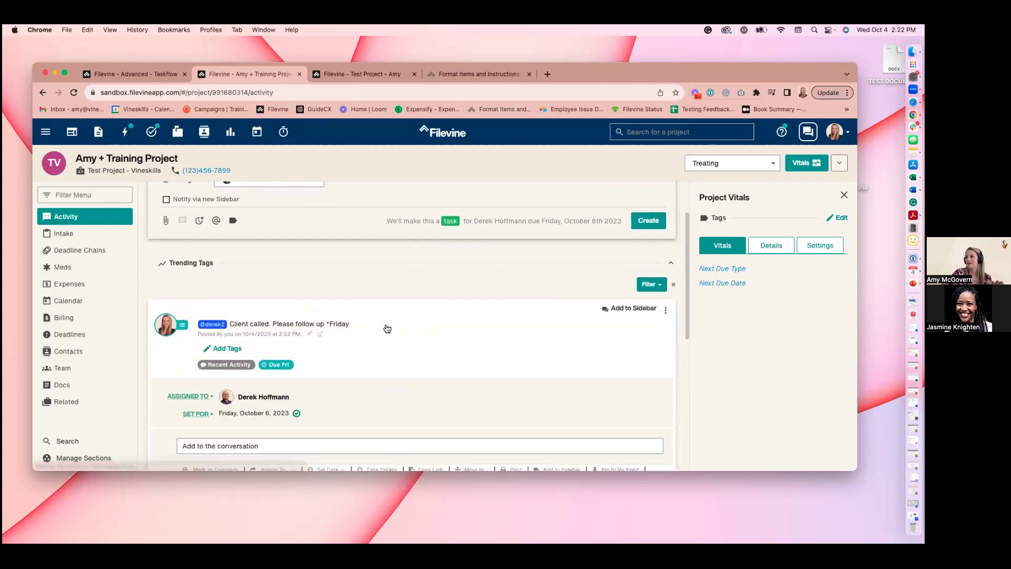
scroll(386, 330, down, 2)
click(234, 358)
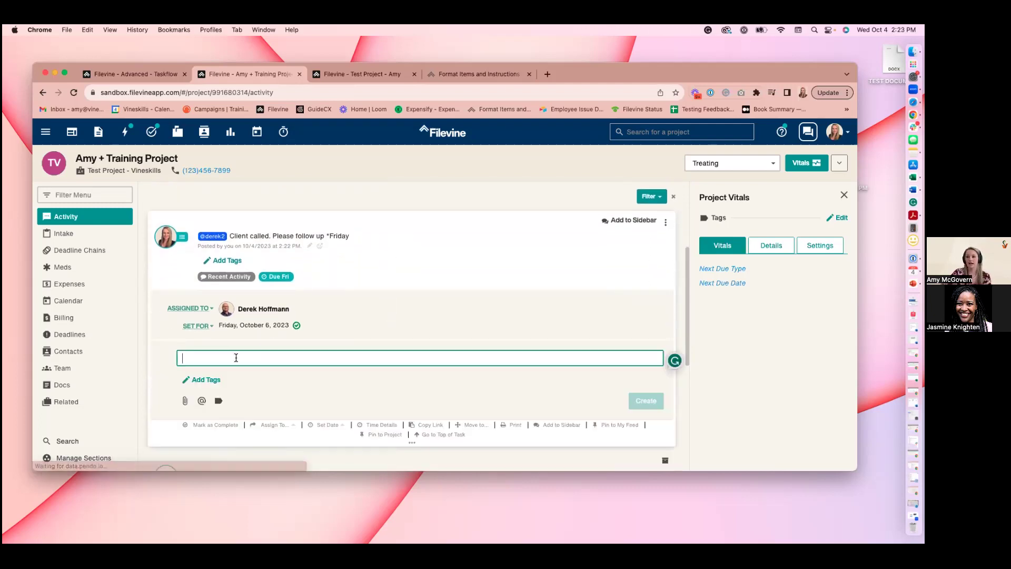
text(@)
scroll(252, 390, down, 4)
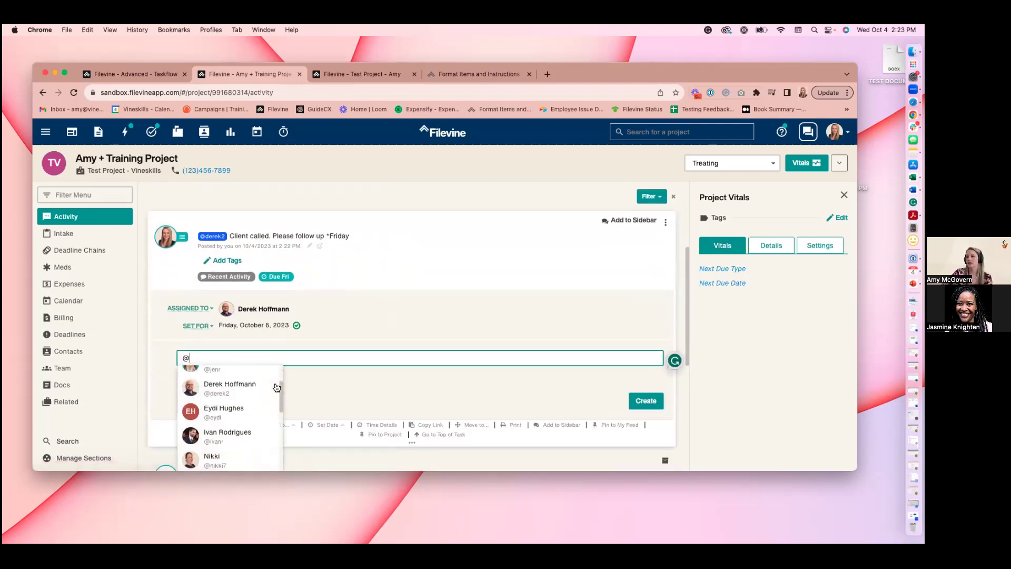
scroll(246, 419, down, 2)
click(250, 425)
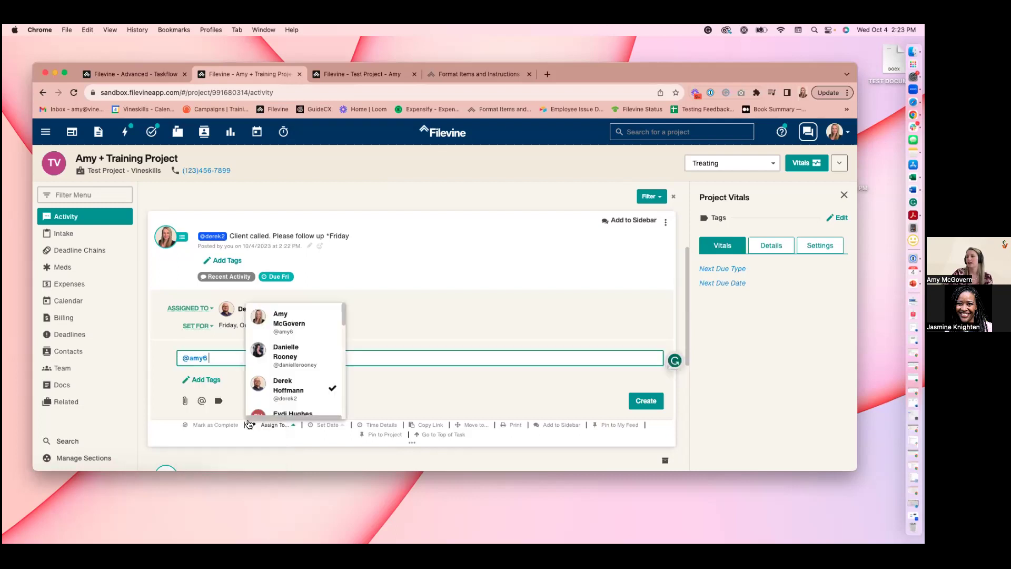
click(417, 325)
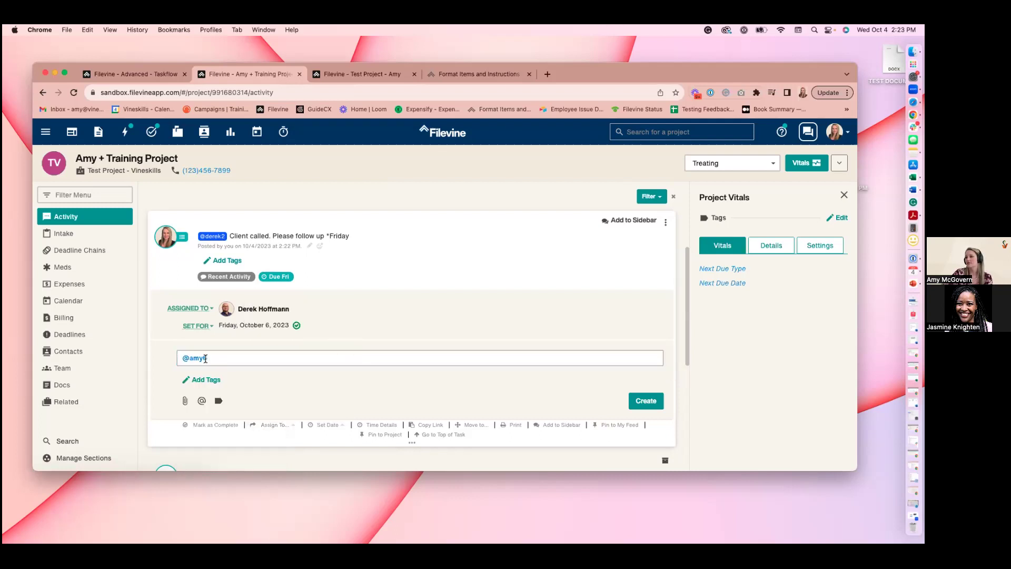
click(646, 406)
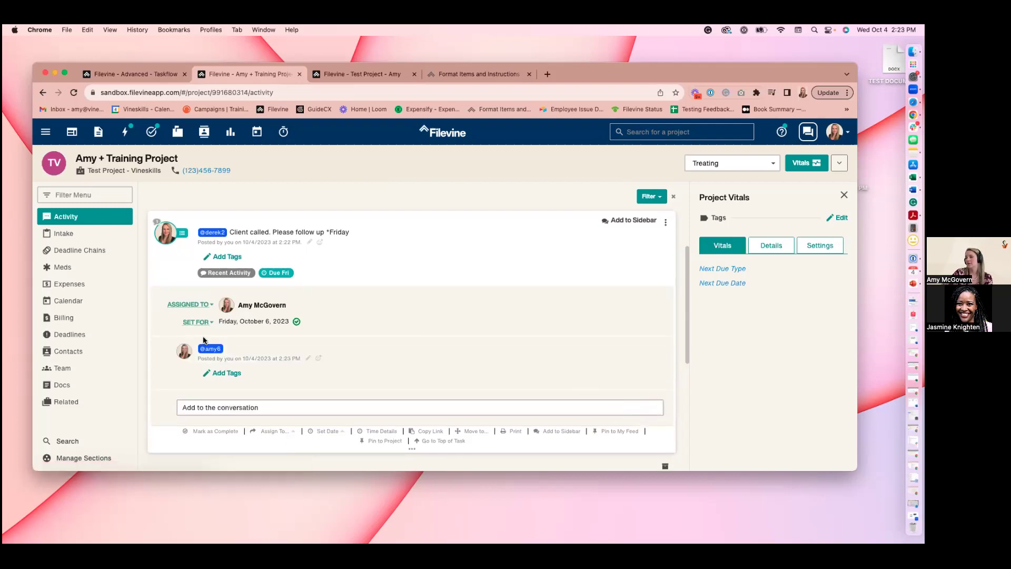
Check the assignee and due-date options of the client follow-up task without changing them
click(205, 304)
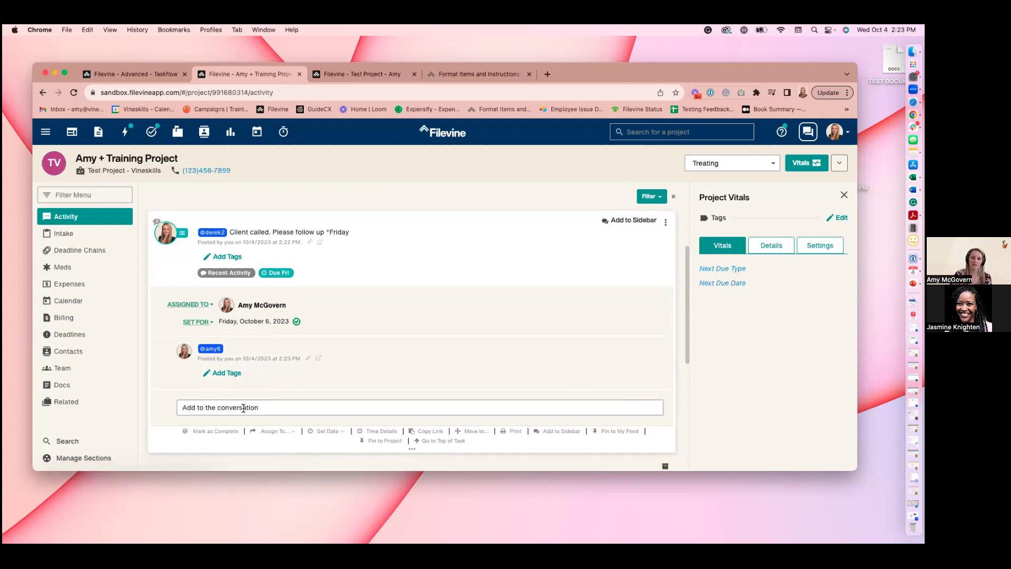
click(199, 322)
scroll(200, 324, down, 1)
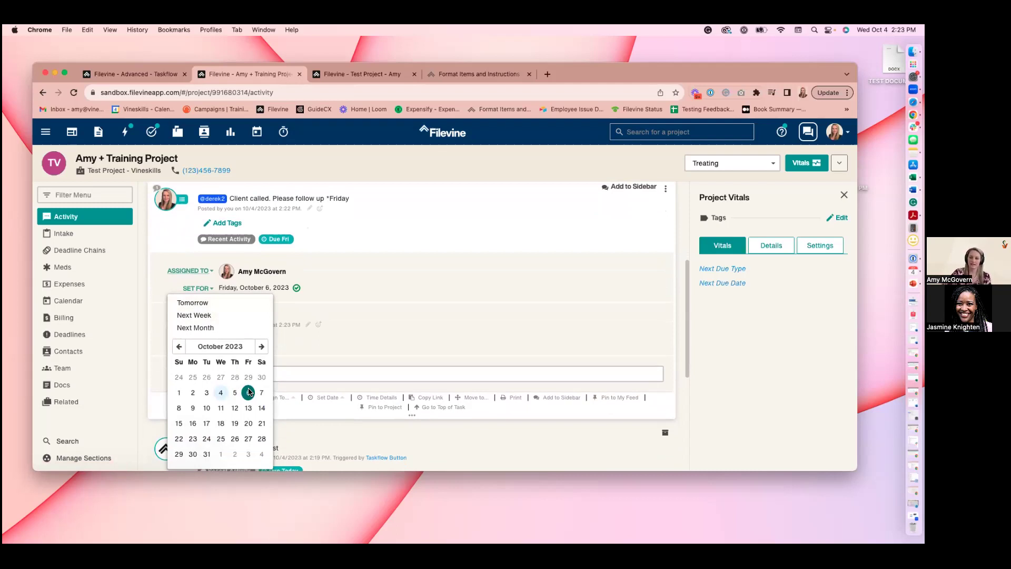
click(321, 378)
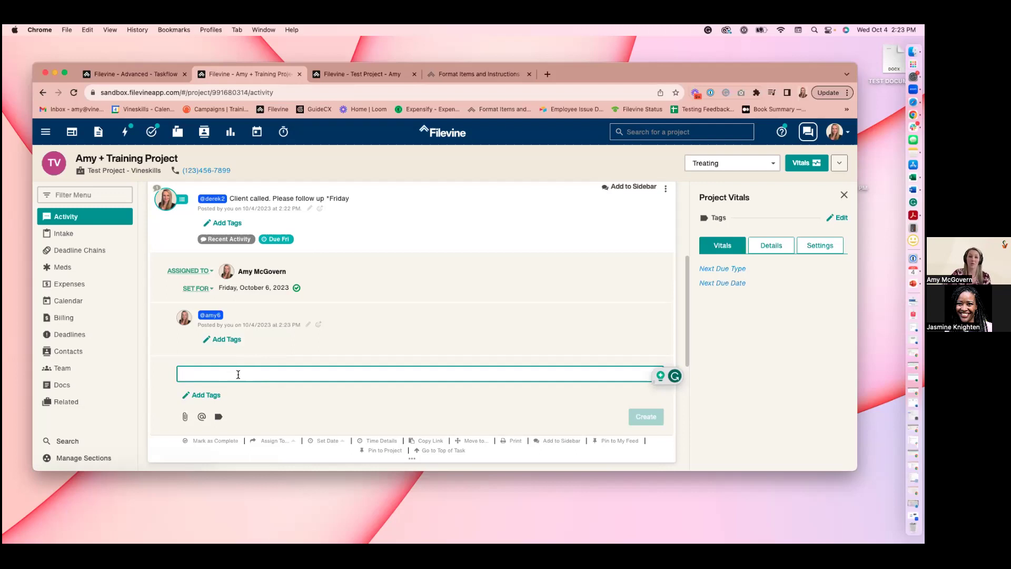
click(198, 289)
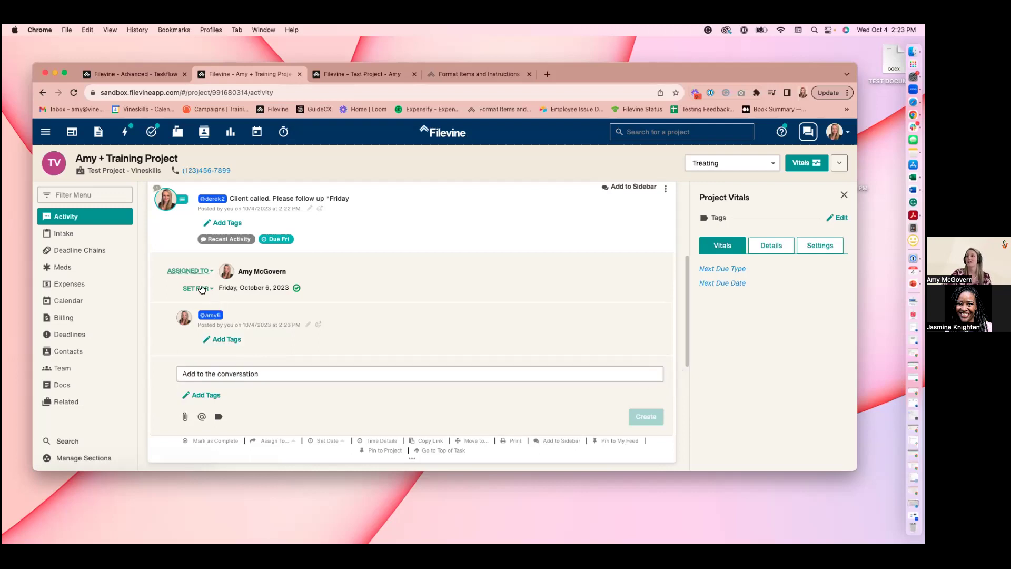
click(352, 279)
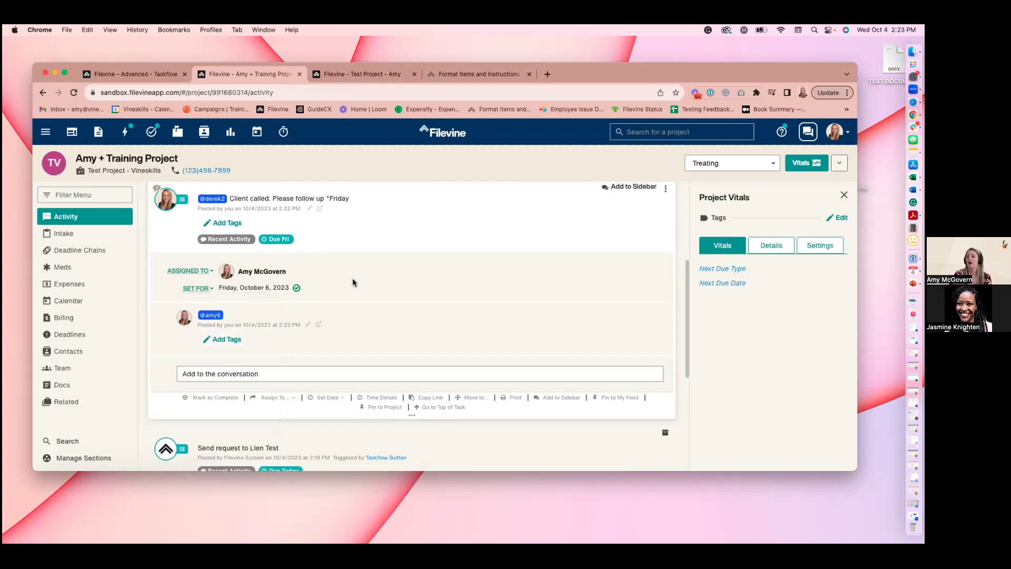
Mark the client follow-up task as complete and collapse it in the activity feed
scroll(390, 301, up, 3)
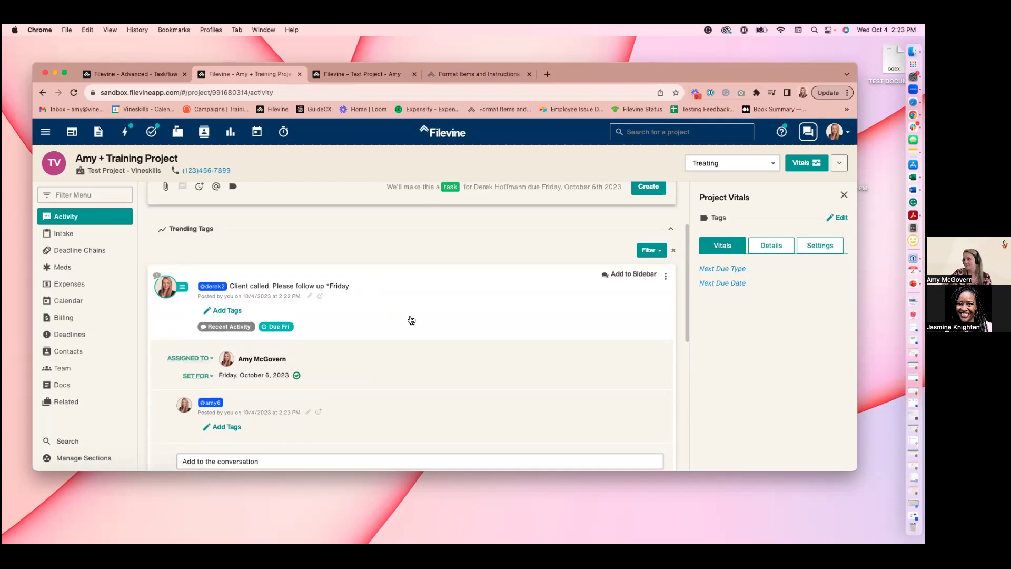
click(411, 319)
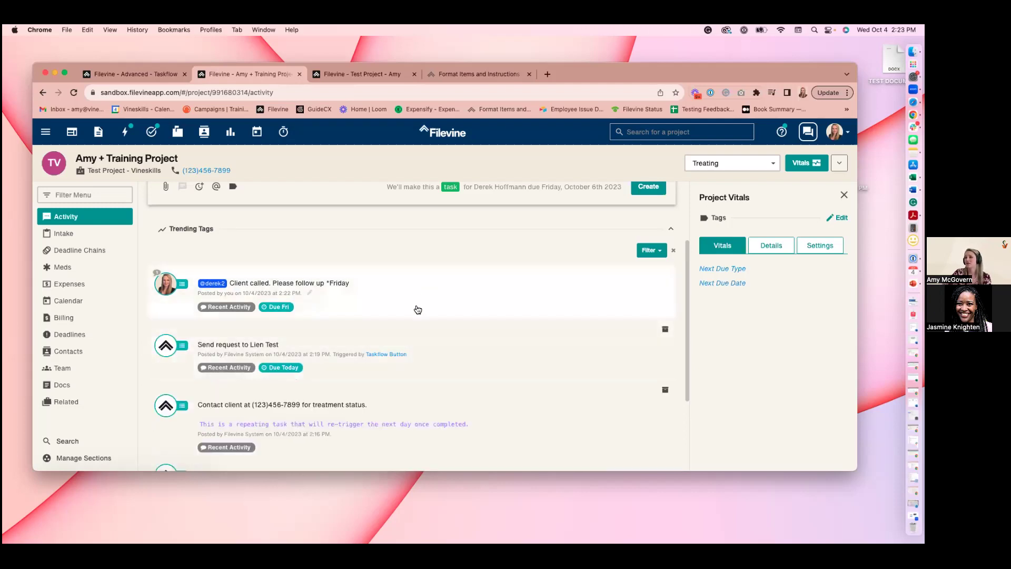
scroll(413, 309, up, 3)
click(409, 378)
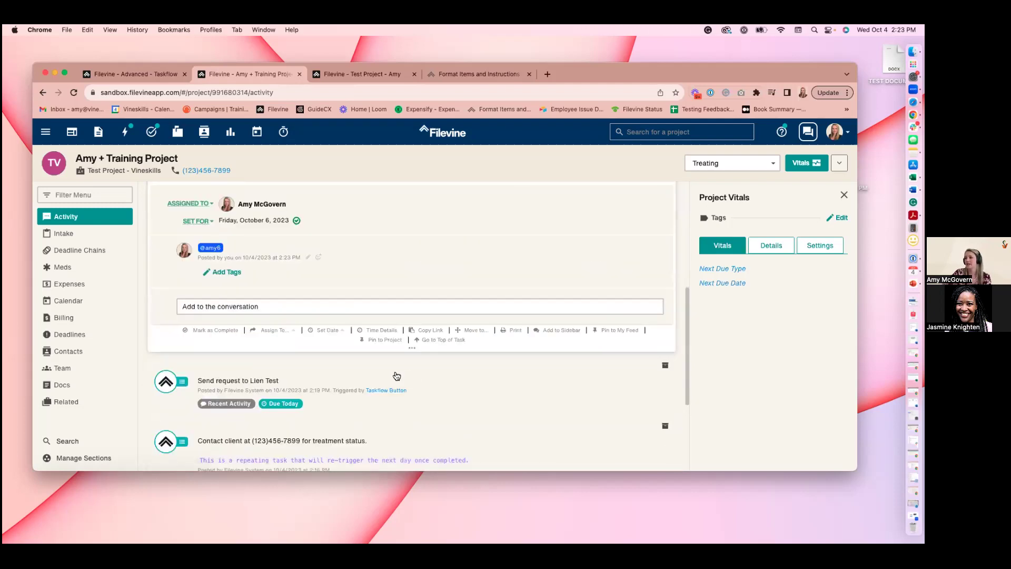
click(297, 220)
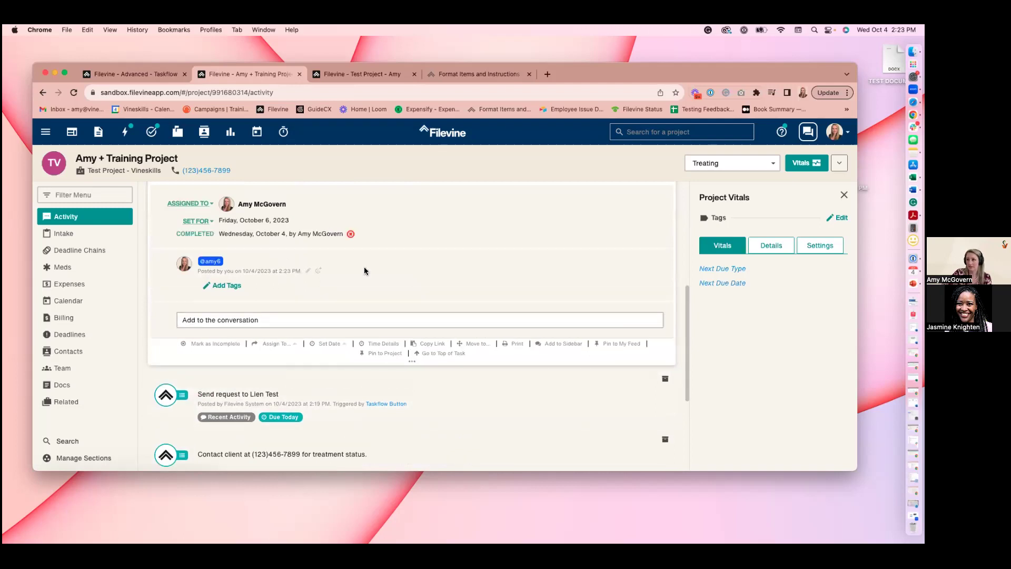
scroll(364, 270, up, 5)
click(353, 354)
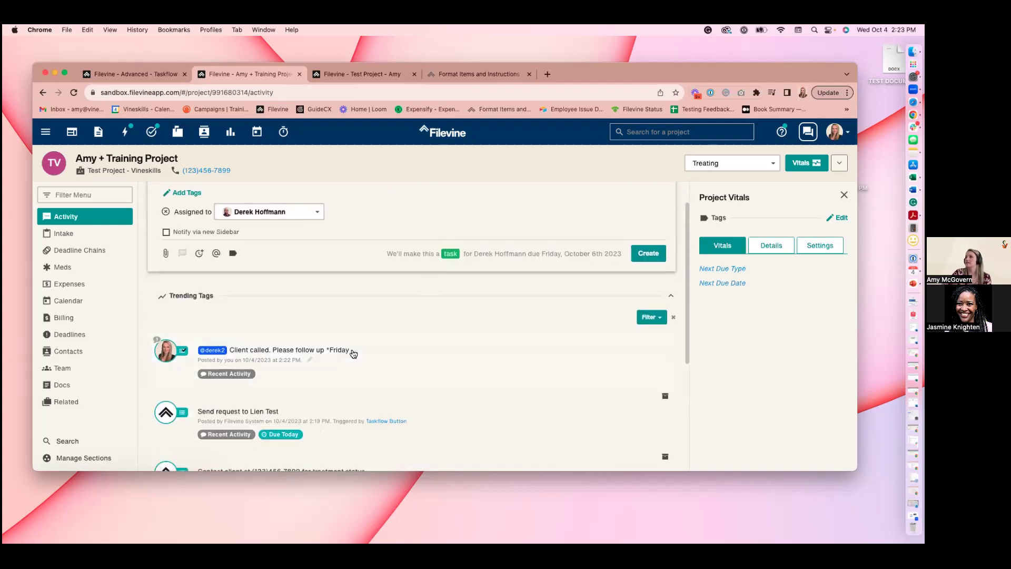
scroll(354, 352, up, 2)
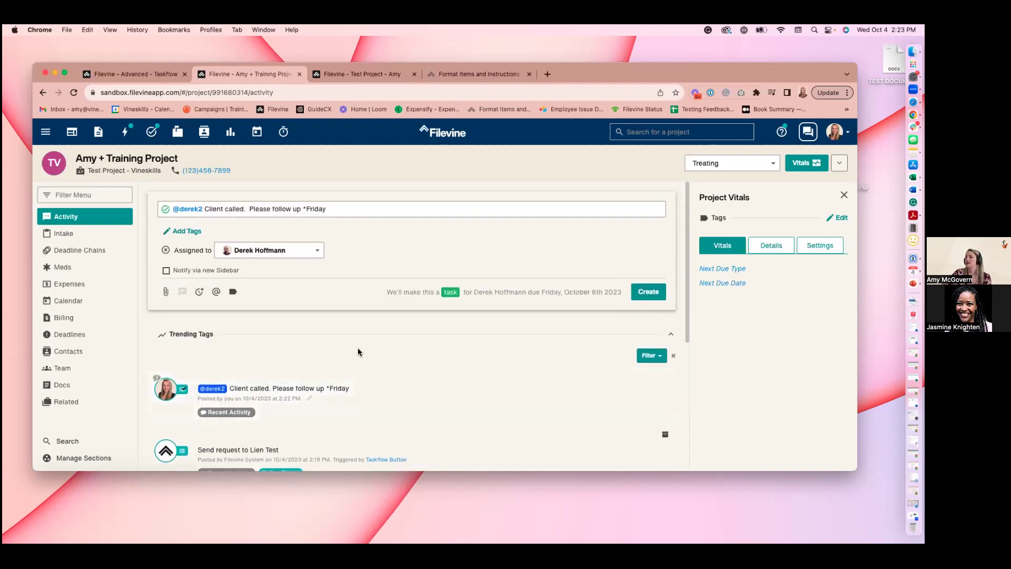
Attach the project document "Amy + Training Project - Invoice #22 (Final).pdf" to the draft note
click(165, 293)
click(198, 288)
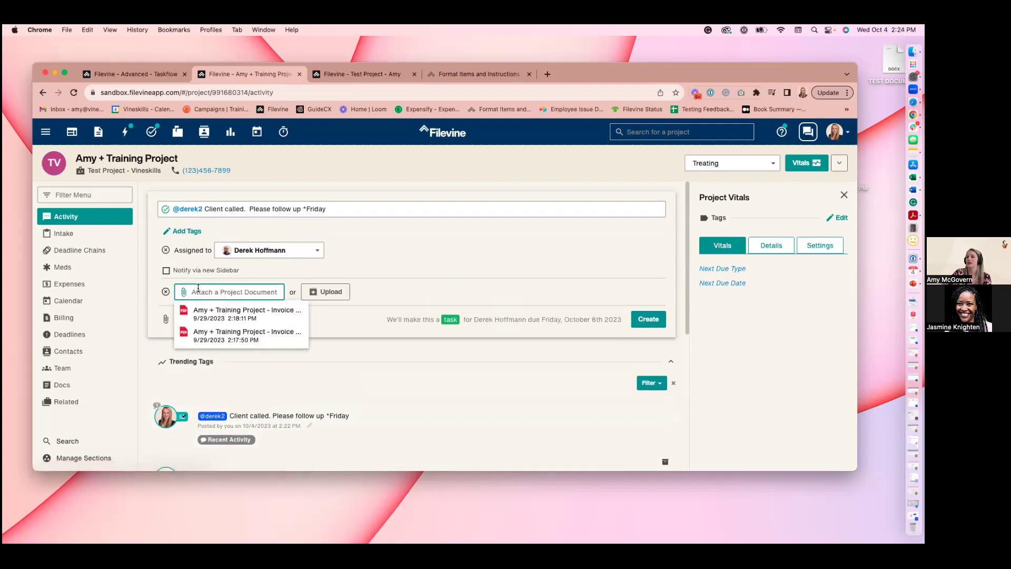
click(229, 313)
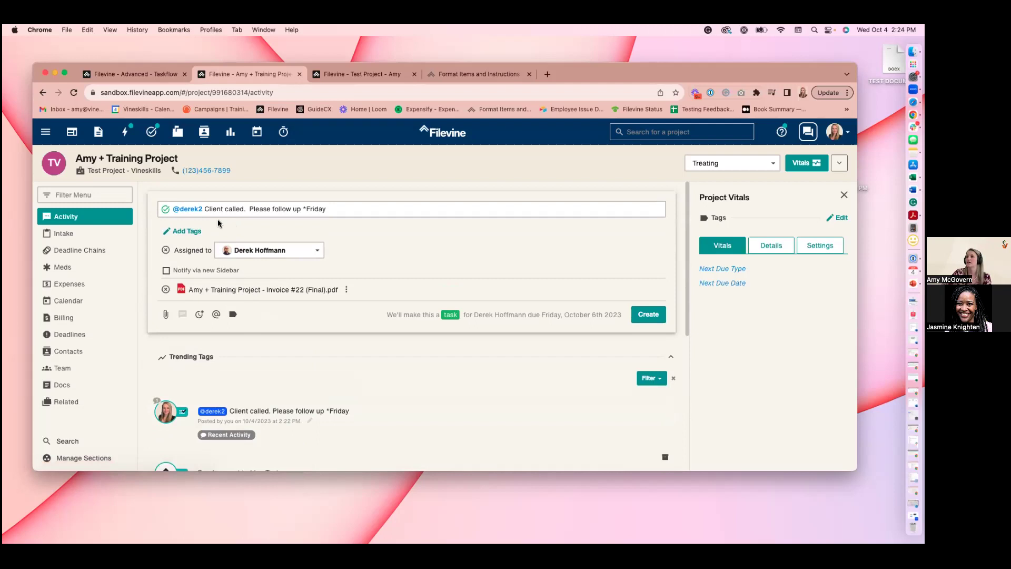
scroll(361, 282, down, 3)
scroll(361, 282, up, 3)
Clear the leftover follow-up text and mention from the draft note, keeping the attached invoice
click(338, 209)
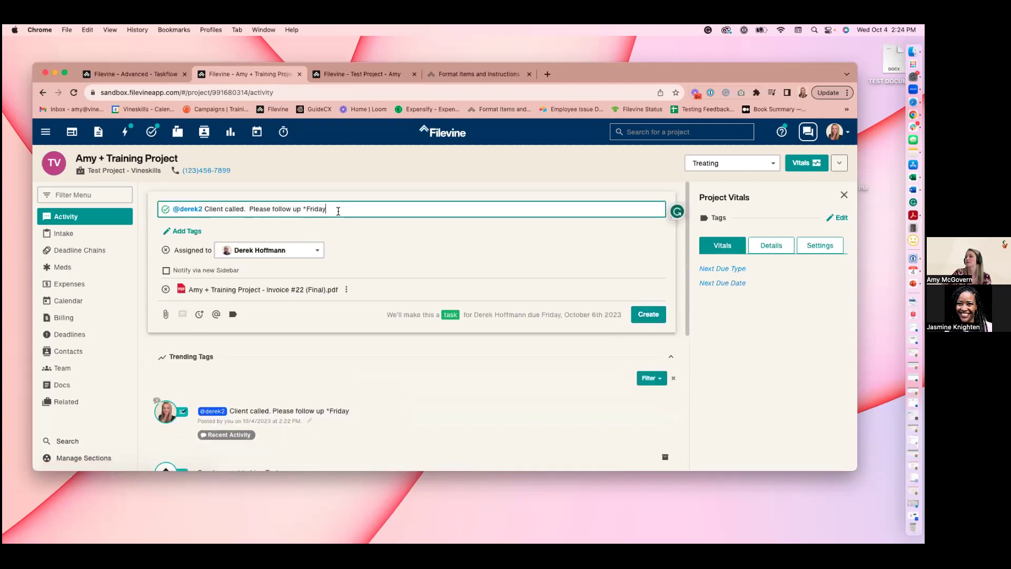
key(BackSpace)
key(BackSpace)
key(BackSpace)
key(BackSpace)
key(BackSpace)
key(BackSpace)
key(BackSpace)
key(BackSpace)
key(BackSpace)
key(BackSpace)
key(BackSpace)
key(BackSpace)
key(BackSpace)
key(BackSpace)
key(BackSpace)
key(BackSpace)
key(BackSpace)
key(BackSpace)
key(BackSpace)
key(BackSpace)
key(BackSpace)
key(BackSpace)
key(BackSpace)
key(BackSpace)
key(BackSpace)
key(BackSpace)
key(BackSpace)
key(BackSpace)
key(BackSpace)
key(BackSpace)
key(BackSpace)
key(BackSpace)
key(BackSpace)
key(BackSpace)
key(BackSpace)
key(BackSpace)
key(BackSpace)
key(BackSpace)
key(BackSpace)
key(BackSpace)
key(BackSpace)
key(BackSpace)
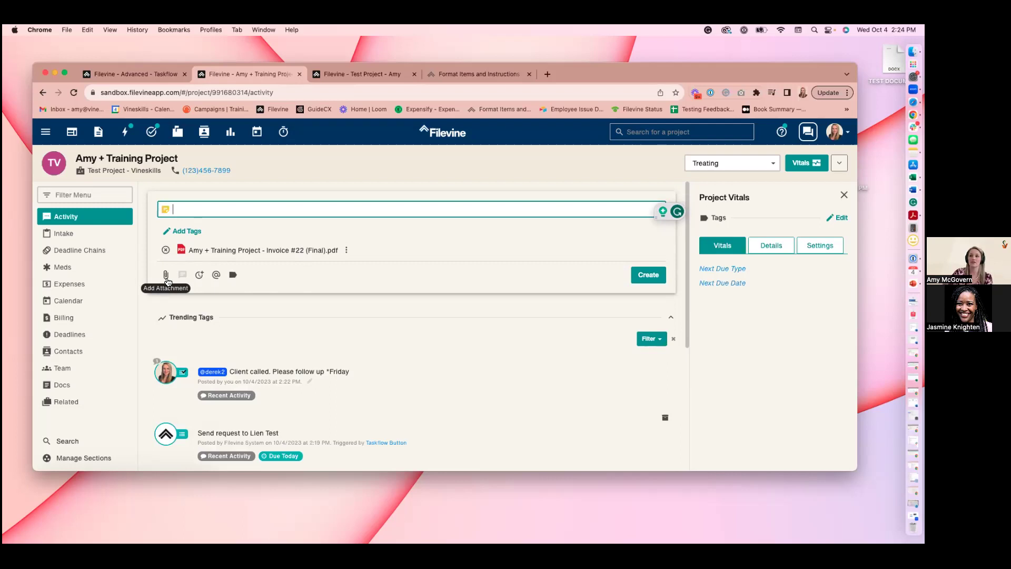
Mention a different team member in the note, add "Please review.", and create the task with the attached invoice
text(@)
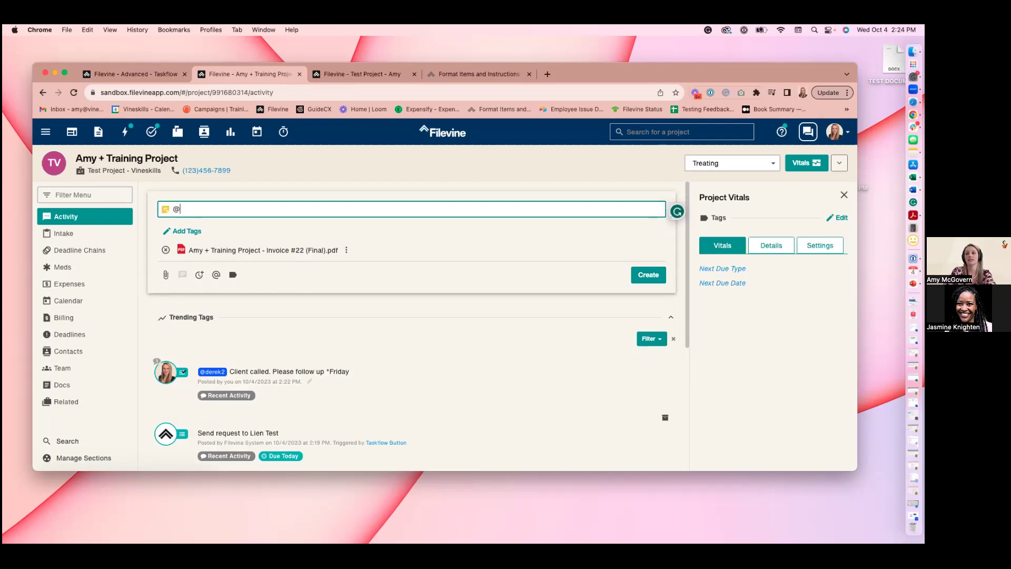
text(ja)
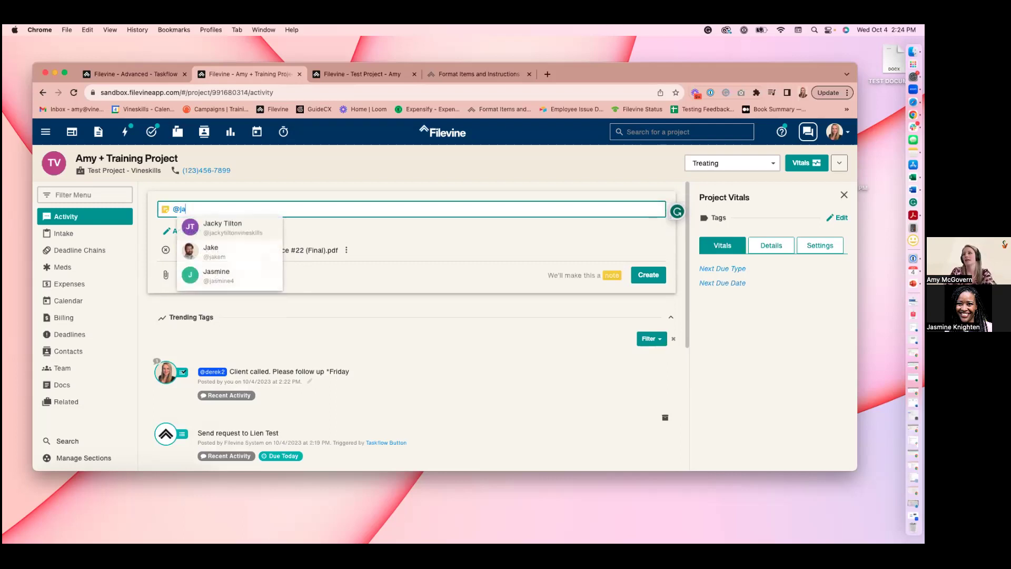
click(229, 274)
text(Pleaser)
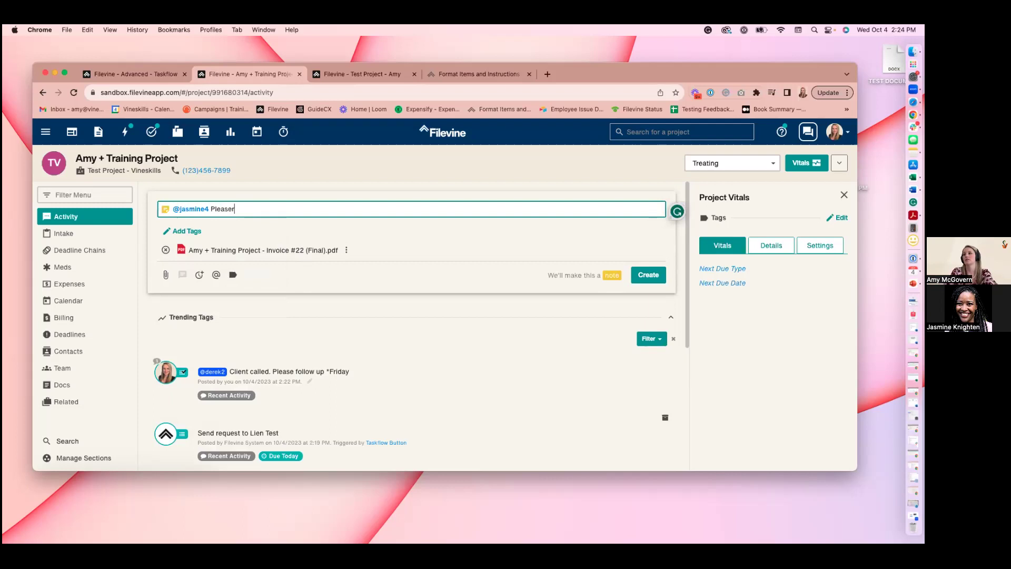
key(BackSpace)
text(review.)
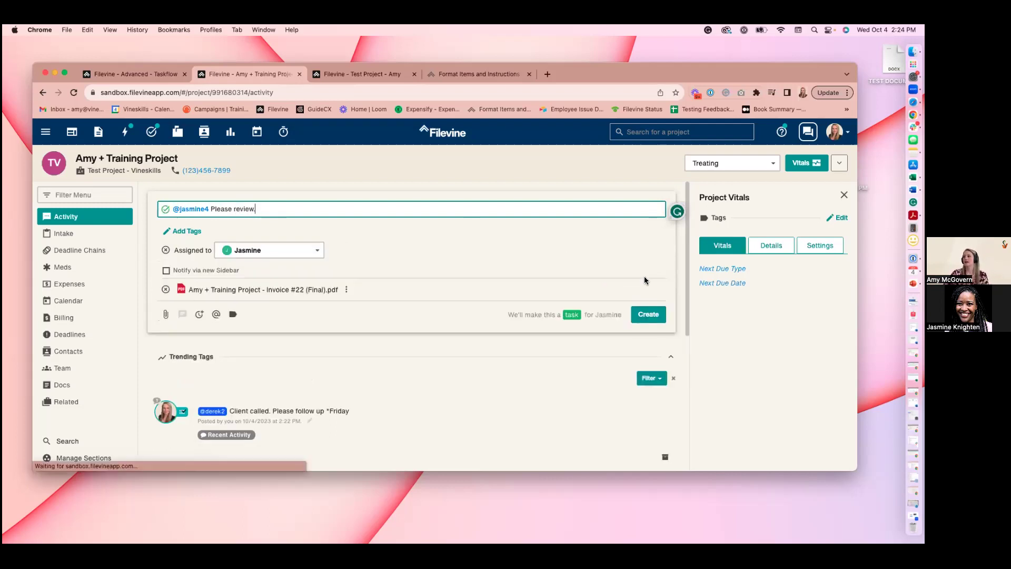
click(649, 315)
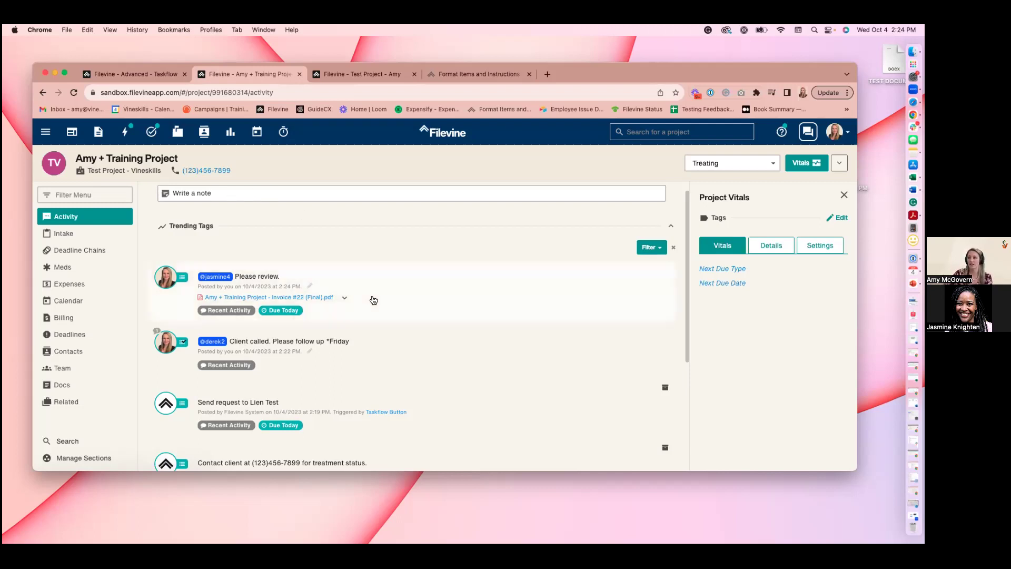
Examine the document actions available for the invoice attached to the review task, then dismiss them
click(345, 298)
scroll(456, 279, down, 2)
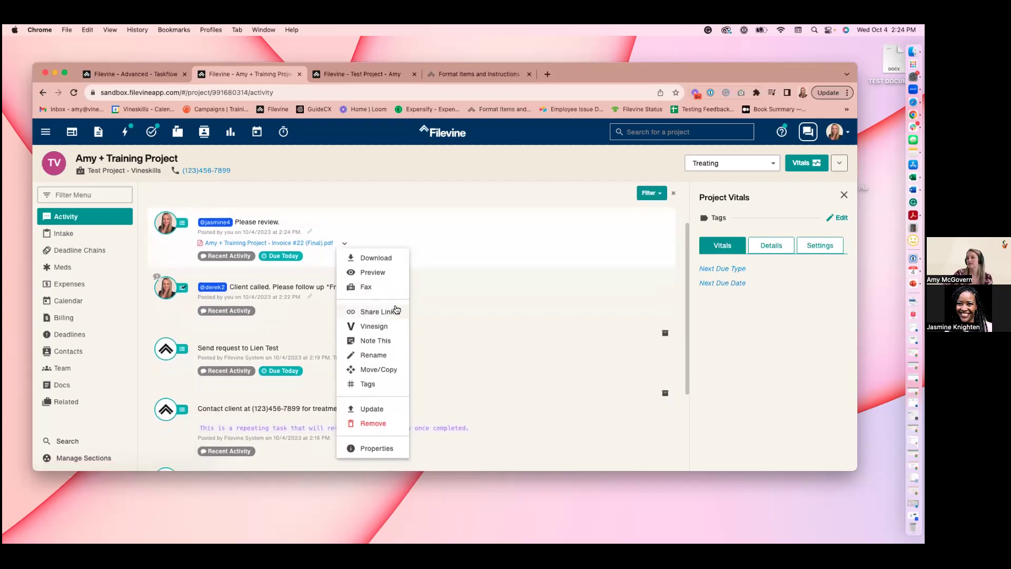
click(430, 245)
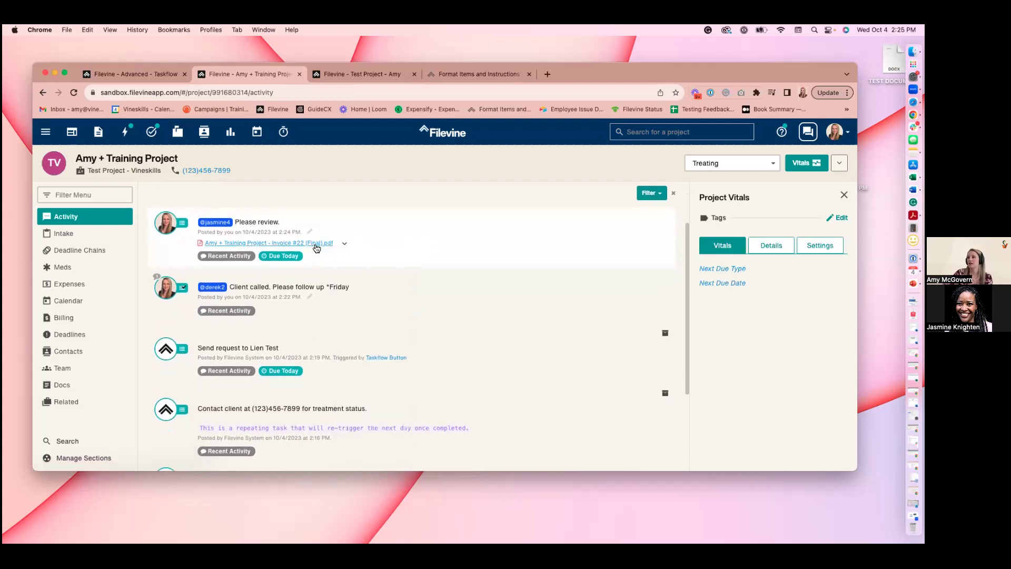
click(345, 243)
click(462, 222)
Open the attached invoice in the document viewer, close it, and collapse the review task in the feed
click(306, 243)
click(300, 255)
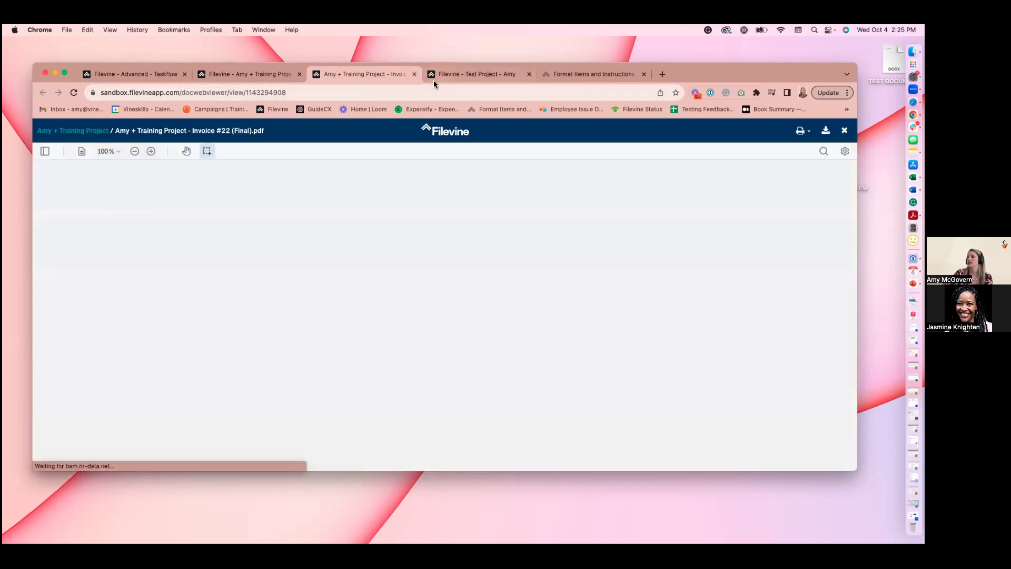
click(415, 74)
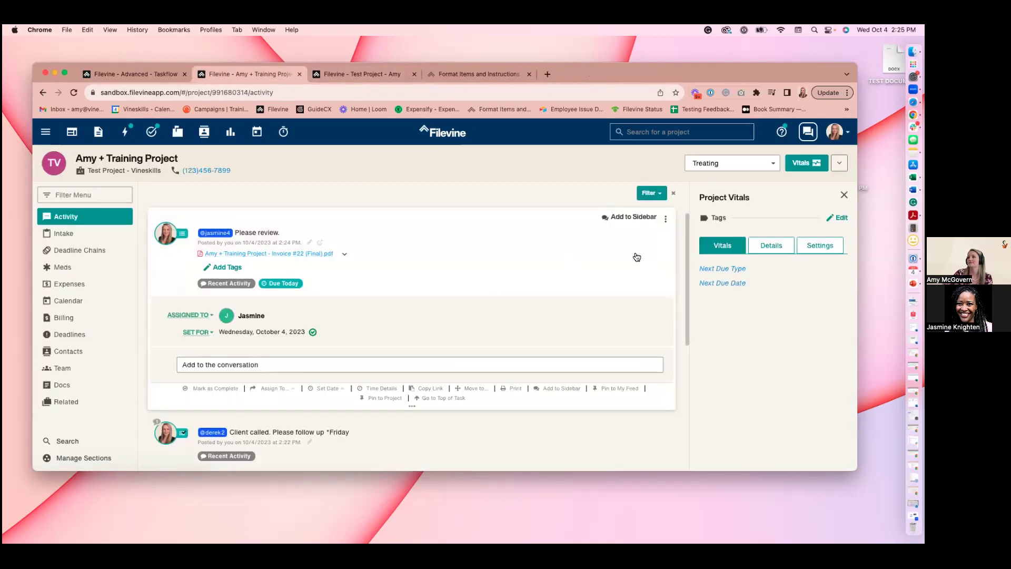
click(508, 241)
scroll(509, 241, up, 3)
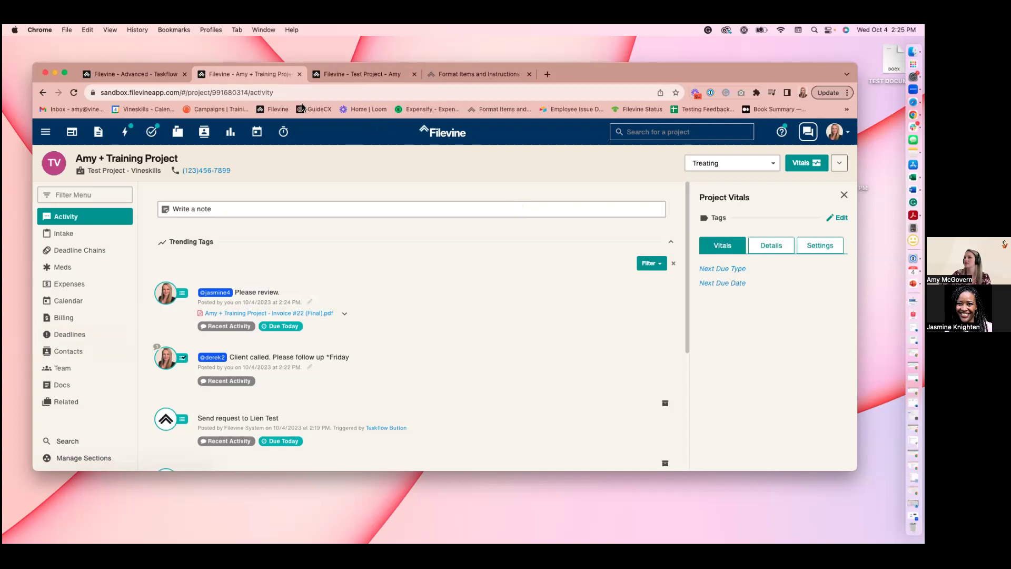
In the project's Deadline Chains section, add the "Trial Deadline Chain - AM" chain
click(81, 337)
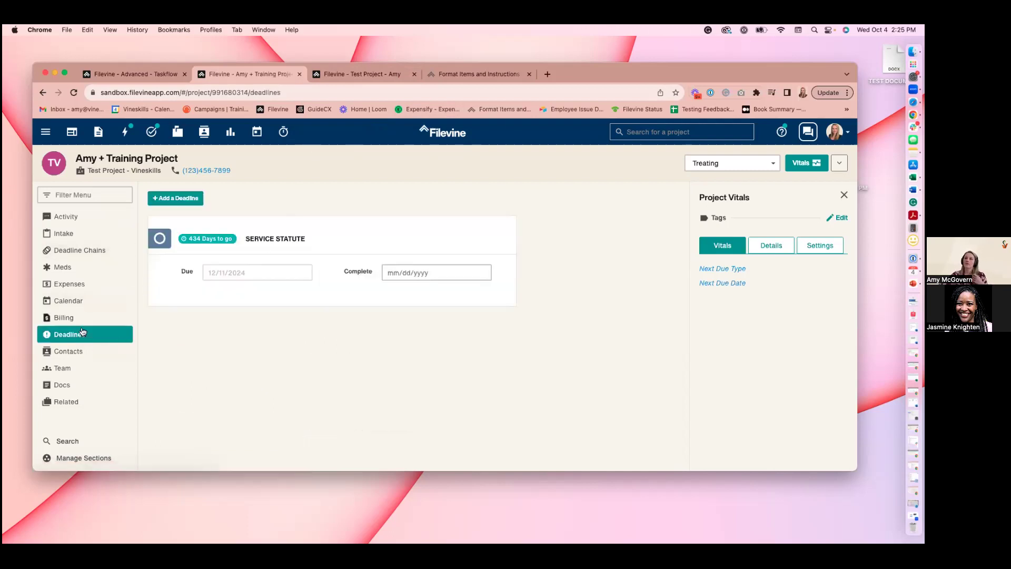
click(101, 371)
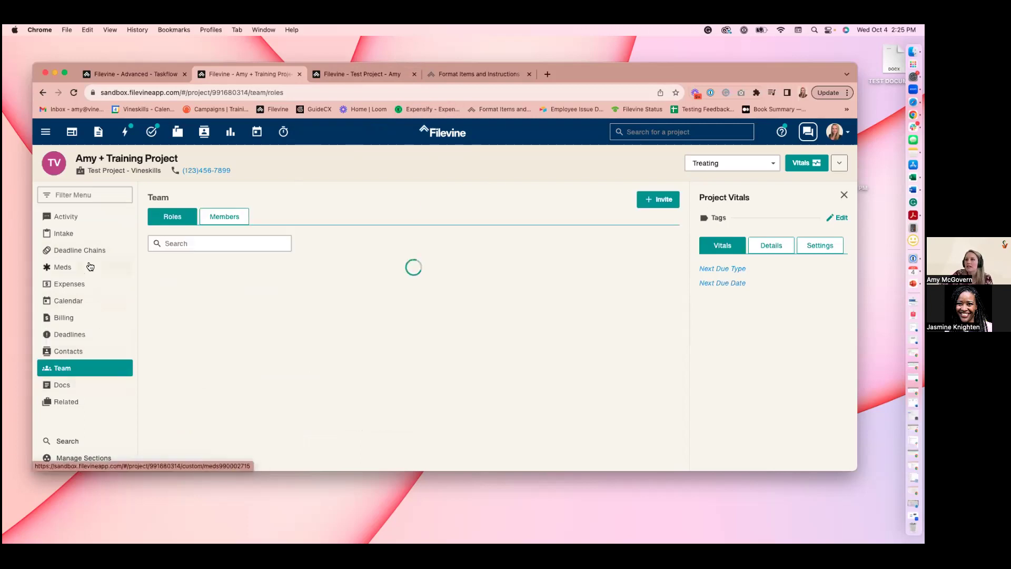
click(90, 252)
click(194, 202)
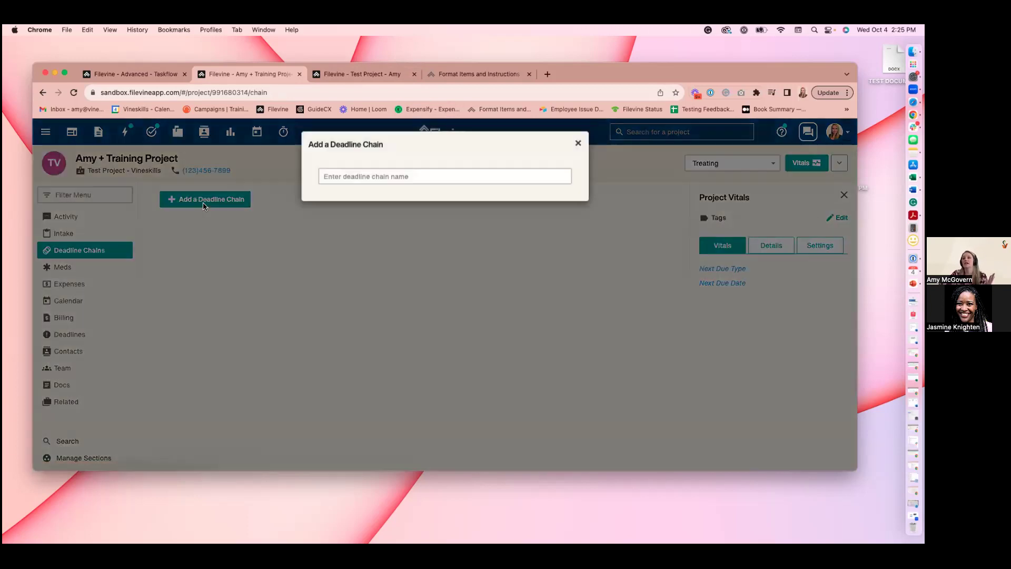
click(359, 182)
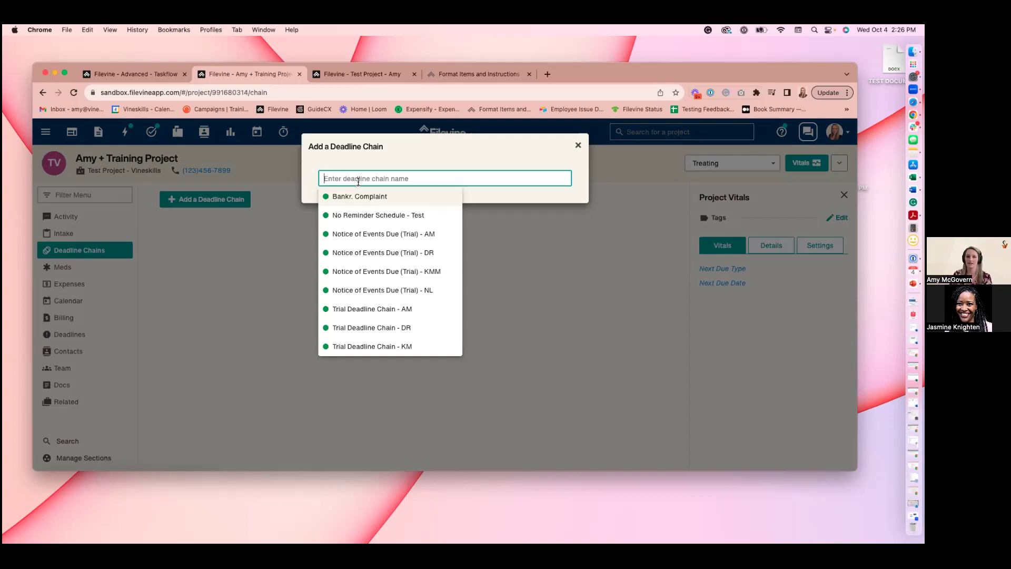
click(441, 146)
click(387, 178)
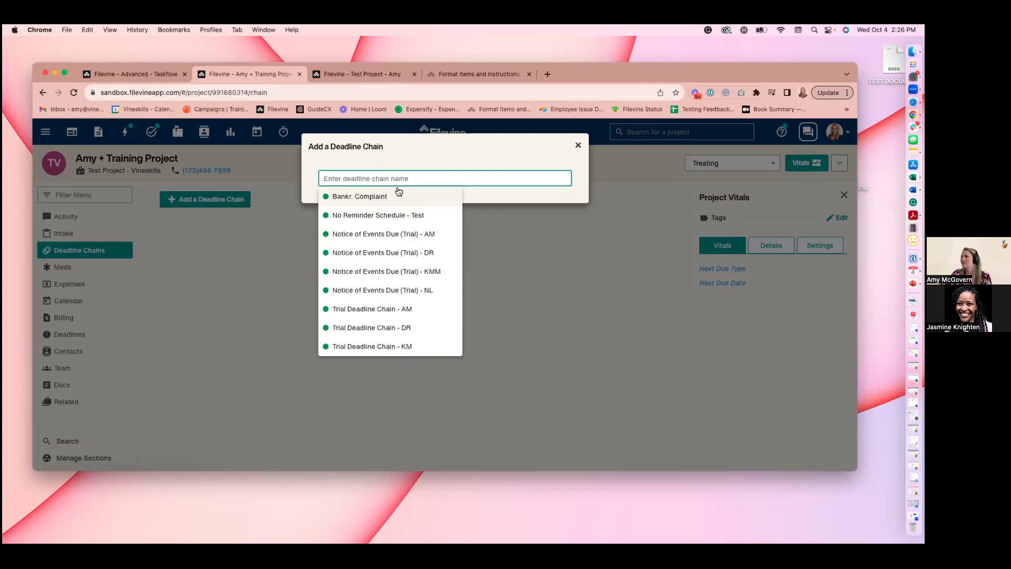
click(409, 311)
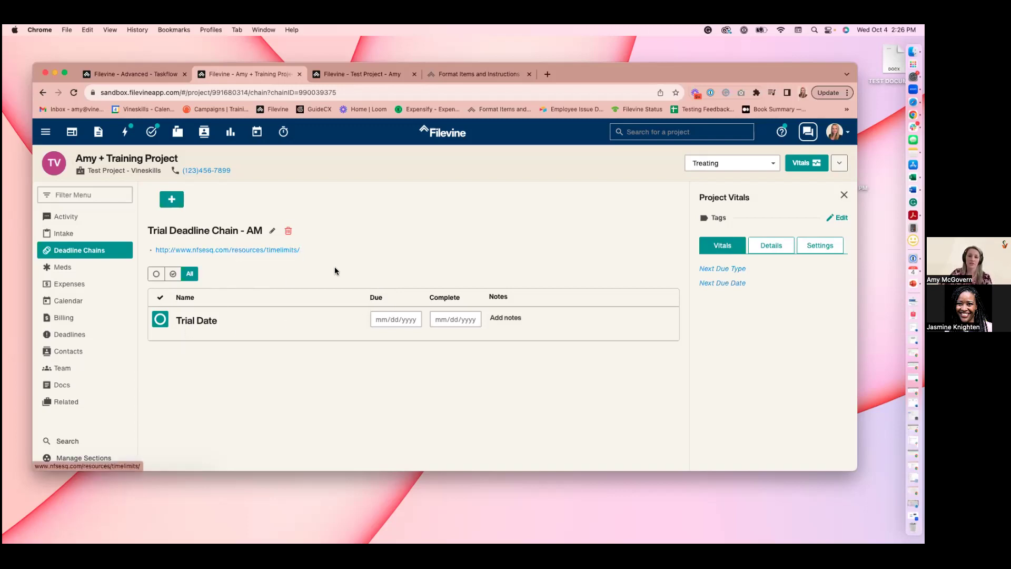
Set the Trial Date due date to 04/26/2024 and review the deadlines generated in the chain
click(398, 319)
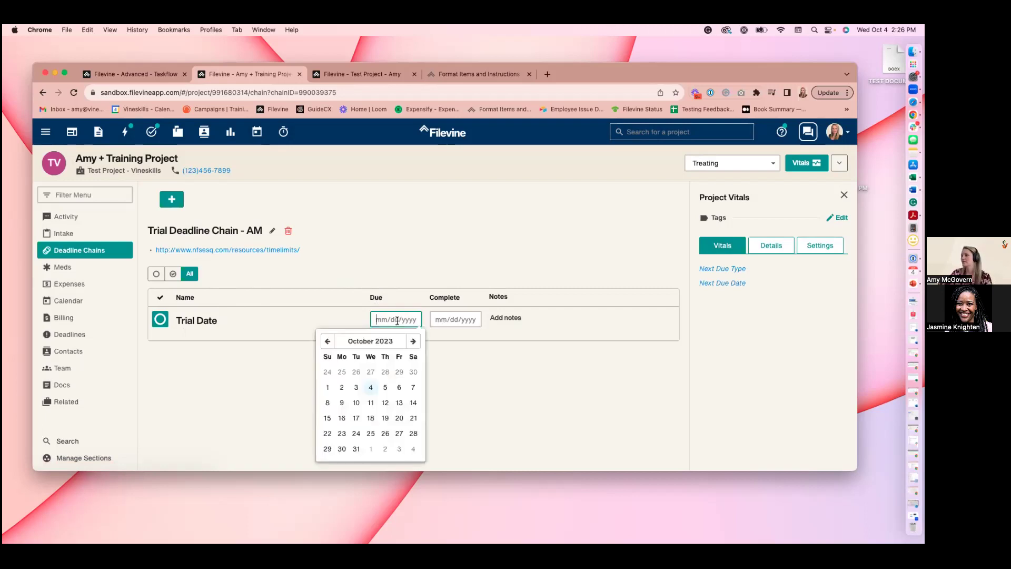
click(414, 341)
click(414, 342)
click(415, 342)
click(414, 342)
click(415, 342)
click(415, 341)
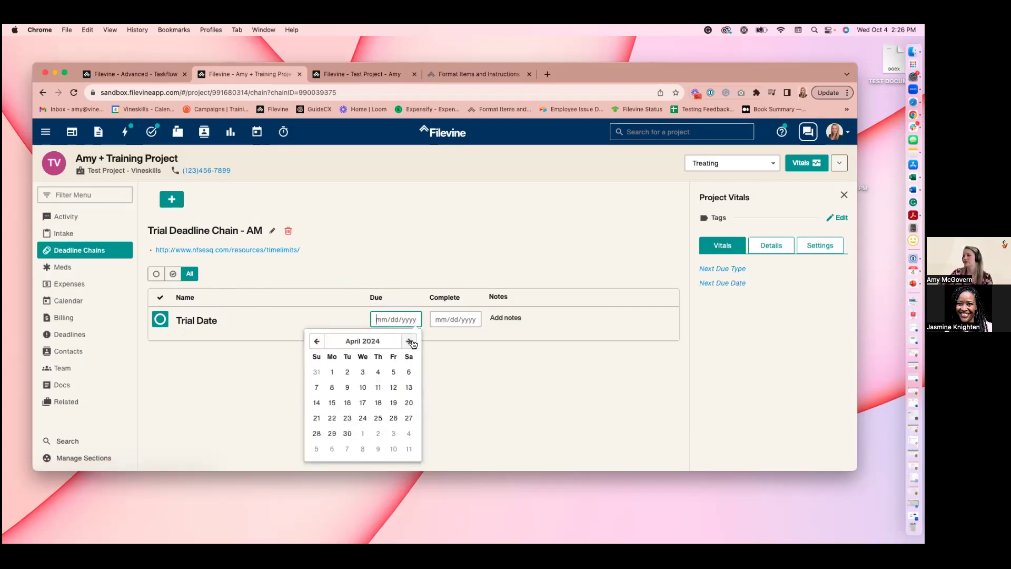
click(397, 417)
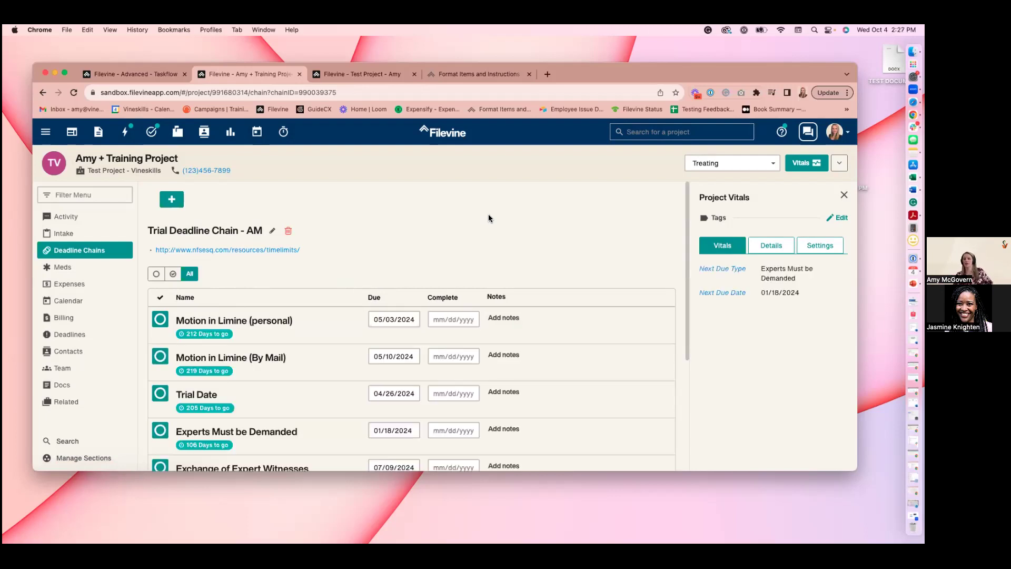
scroll(611, 221, down, 4)
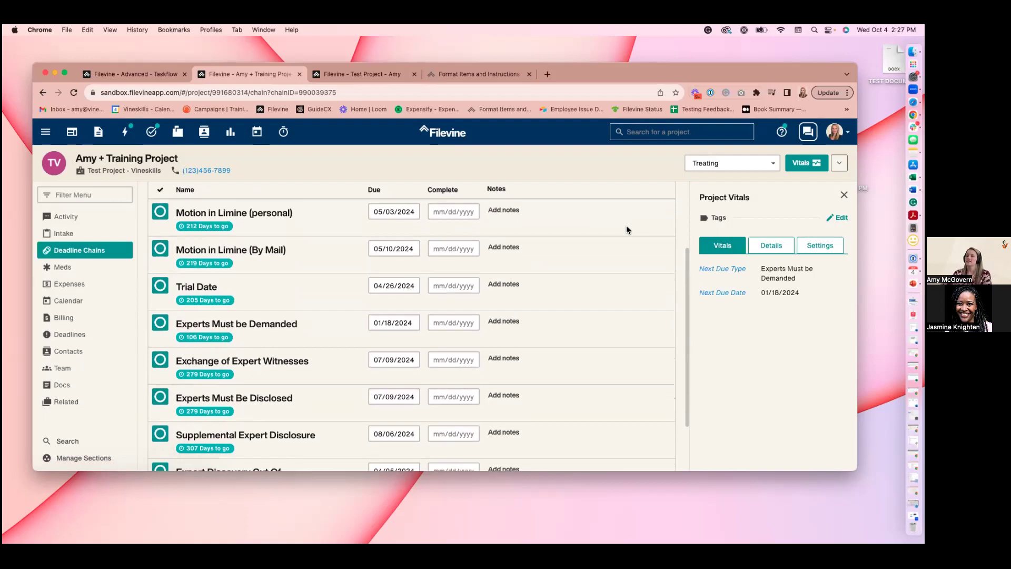
Review the chain's remaining deadlines, show the project calendar as a list to examine its events, and check the Deadlines section
scroll(626, 227, down, 2)
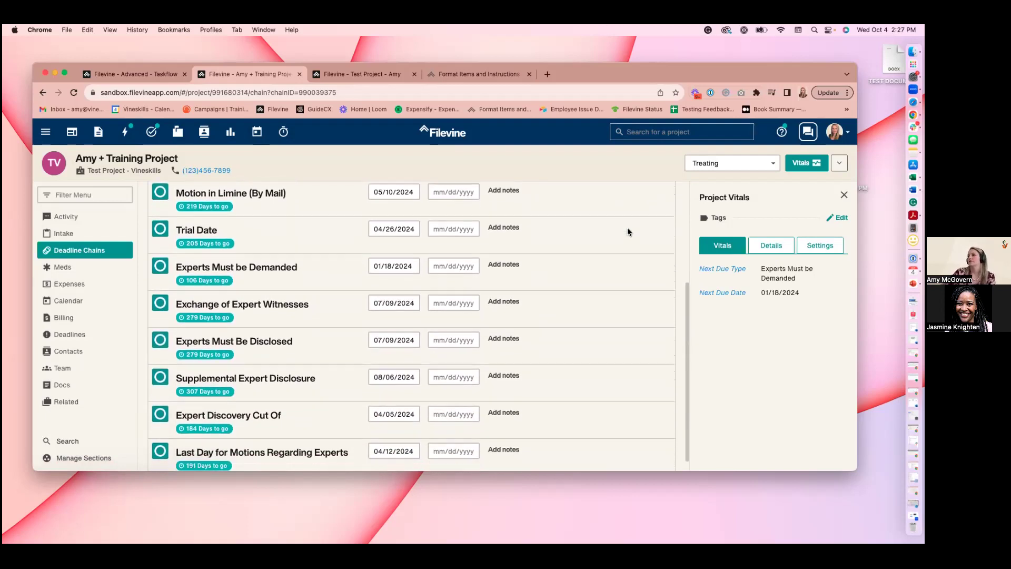
scroll(627, 232, down, 1)
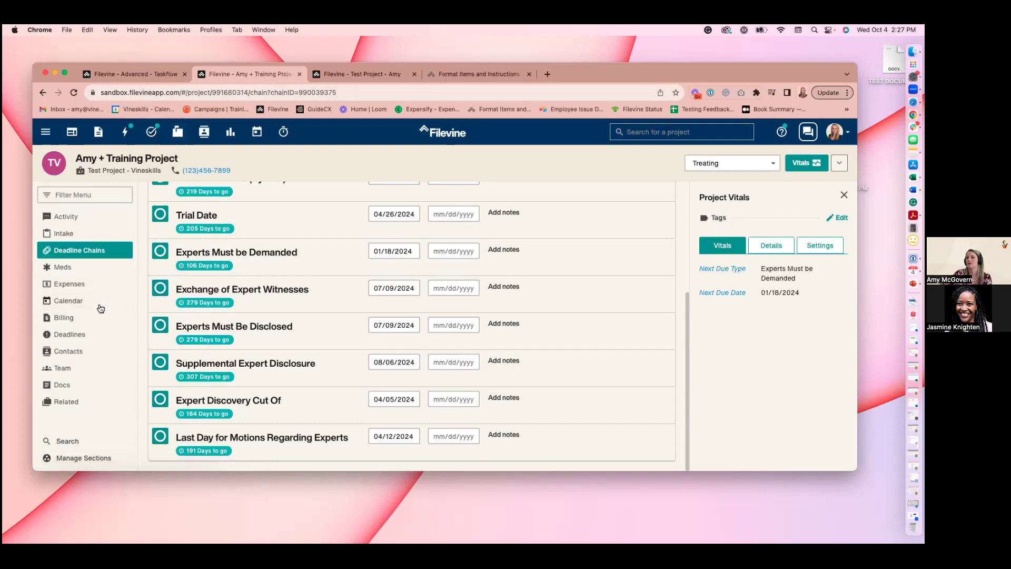
click(73, 301)
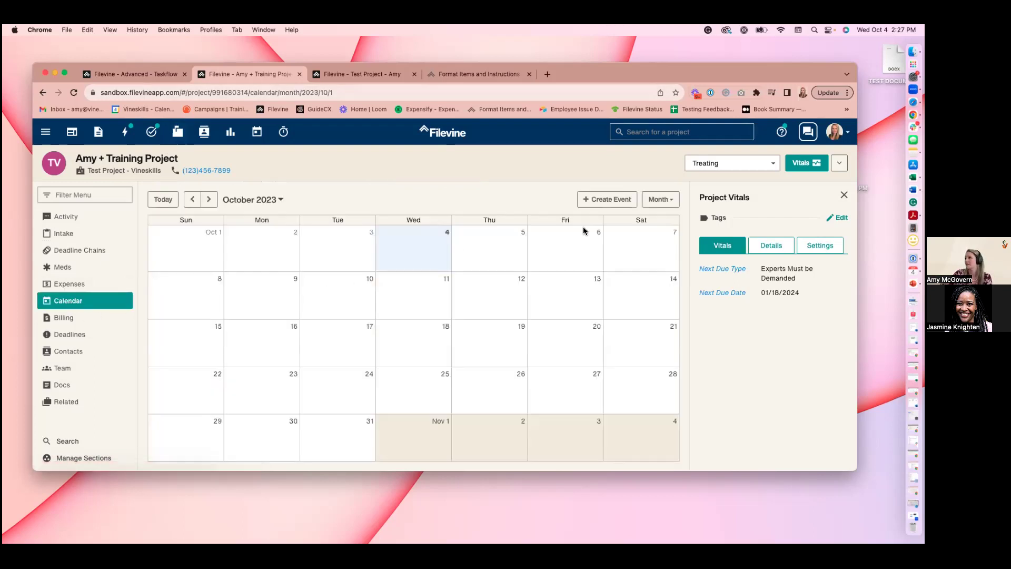
click(673, 199)
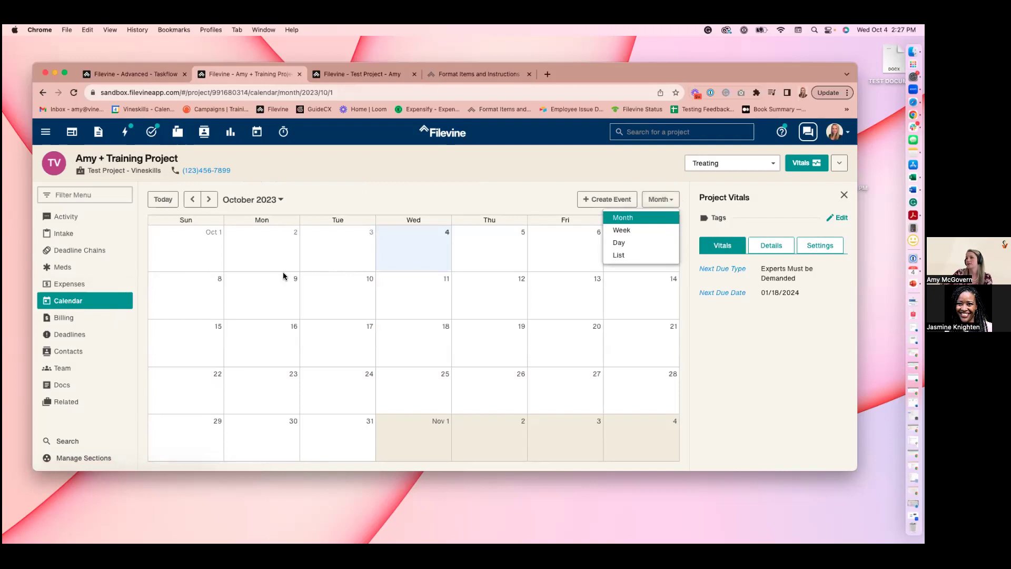
click(627, 255)
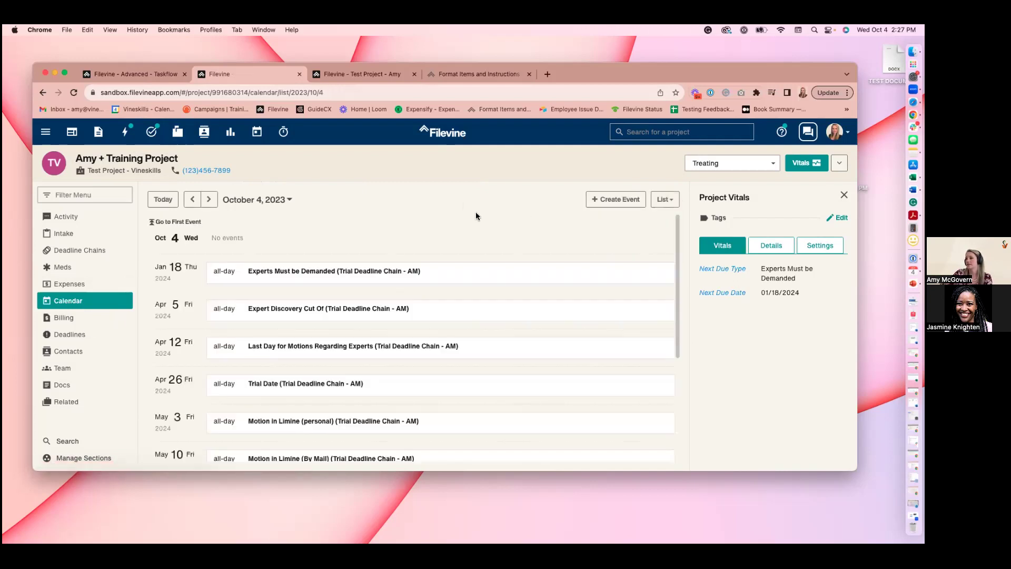
scroll(464, 218, down, 3)
scroll(348, 263, down, 2)
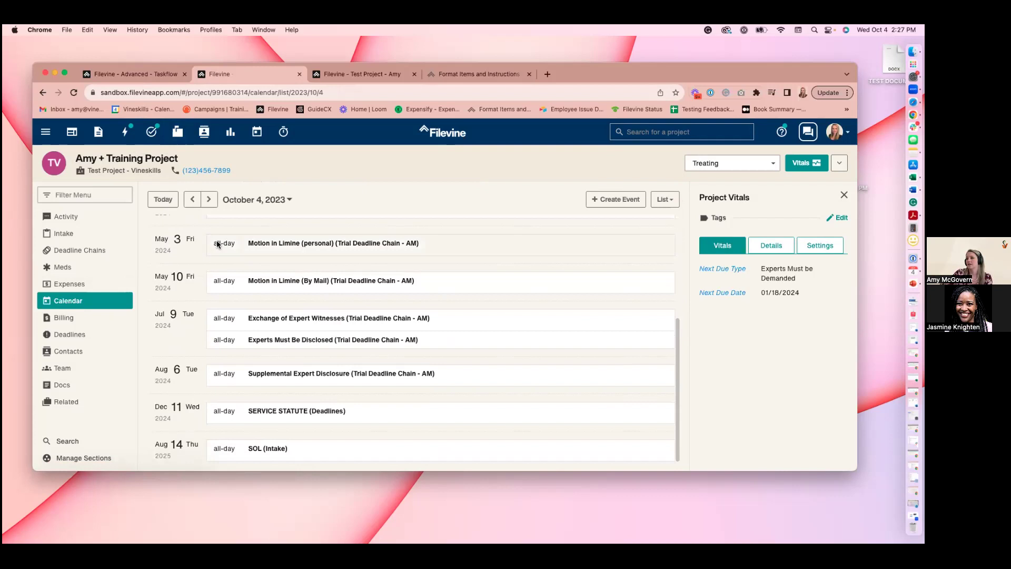
scroll(349, 261, up, 5)
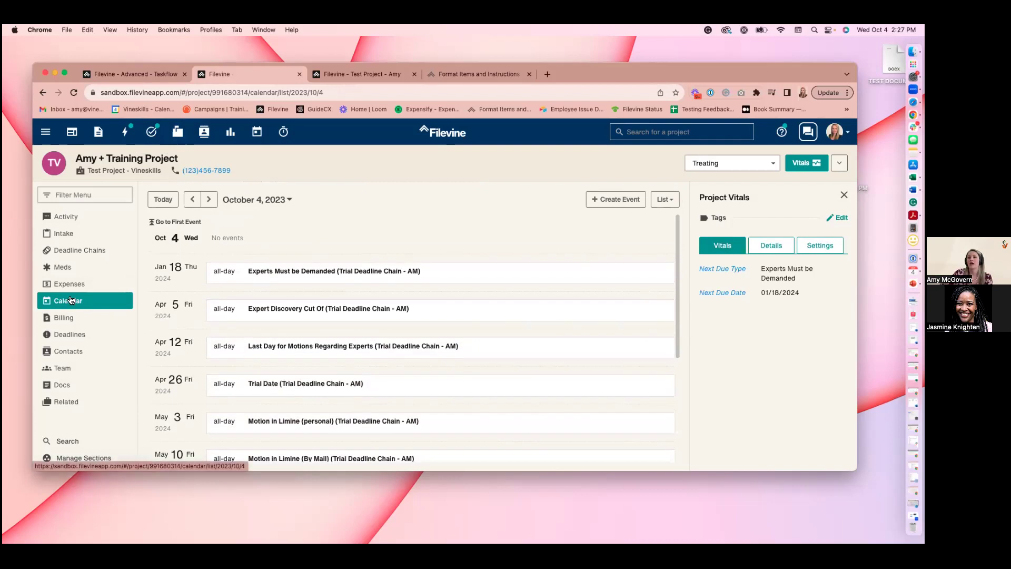
click(73, 335)
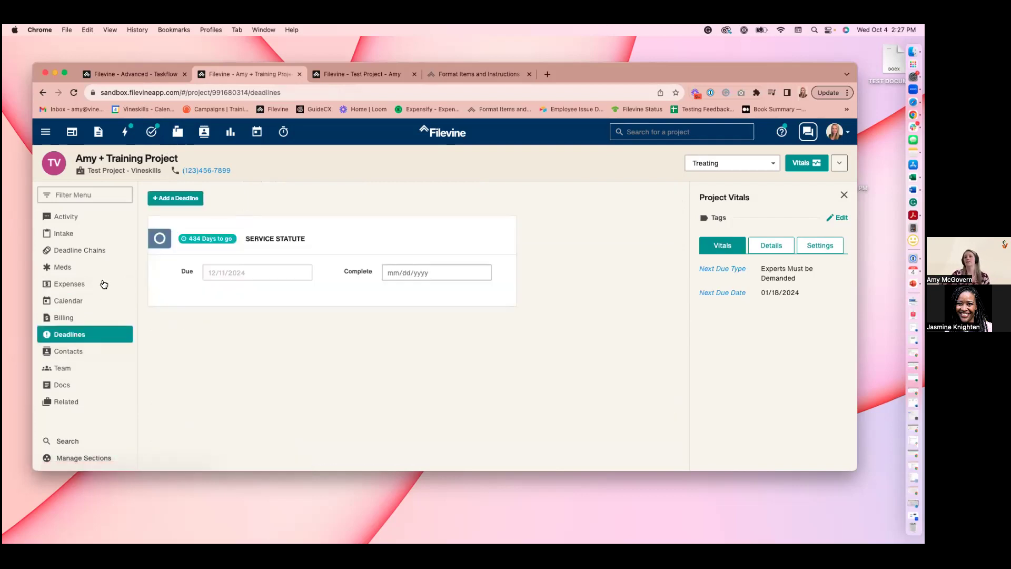
Rename the existing deadline chain, replacing "AM" in its title with "Defendant" and the first defendant's surname
click(80, 251)
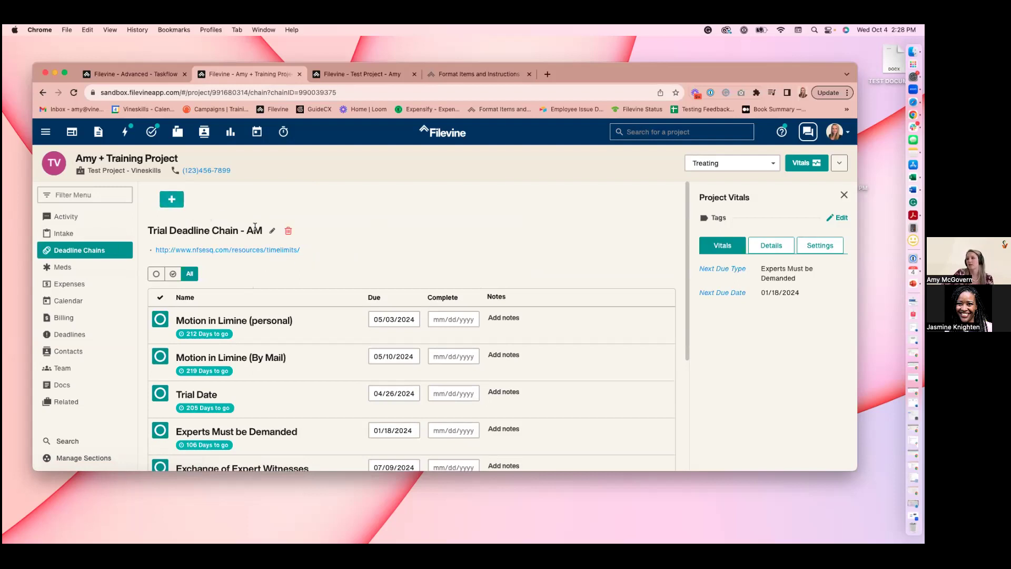
click(273, 232)
double_click(253, 255)
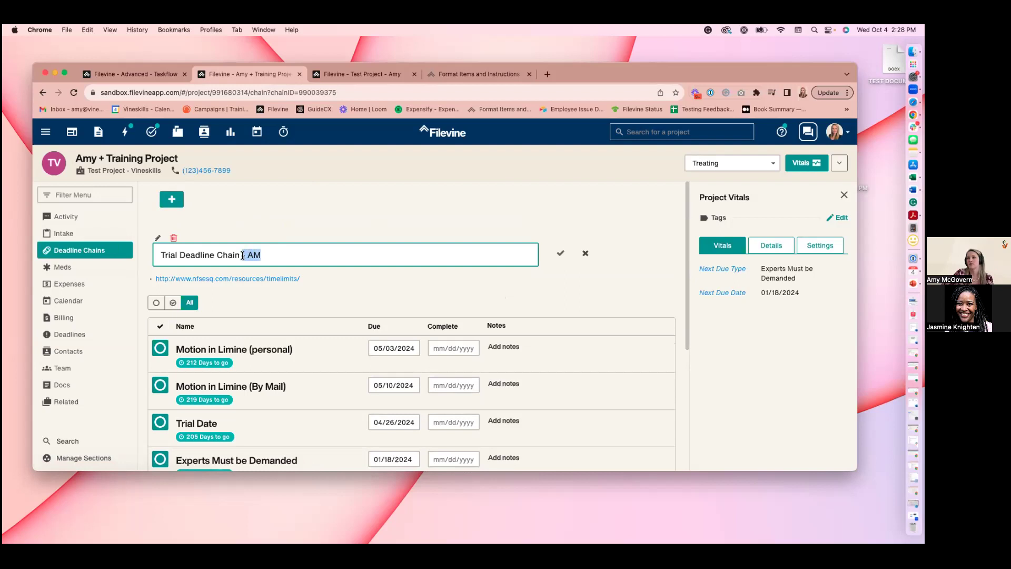
key(BackSpace)
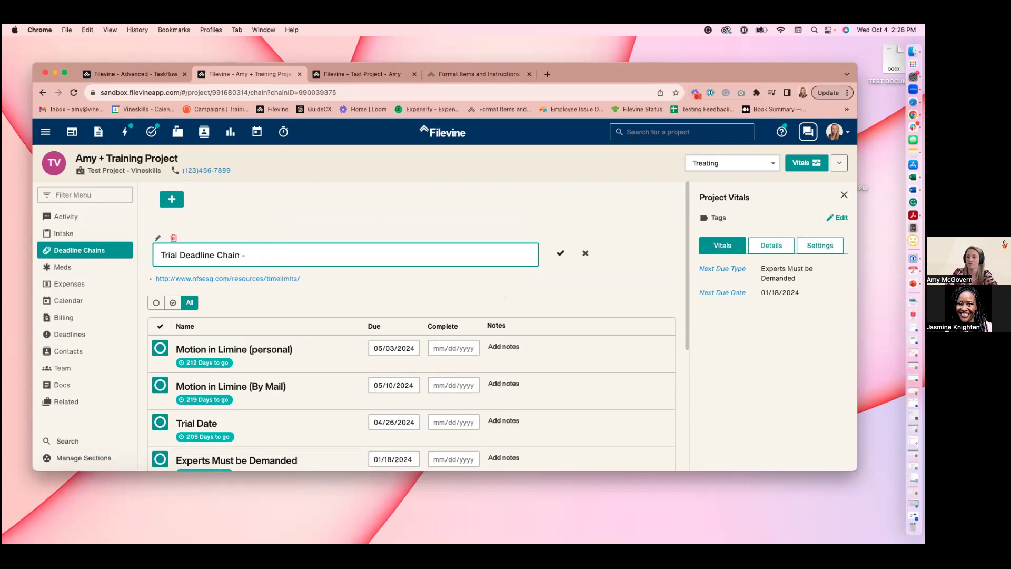
text(Defen)
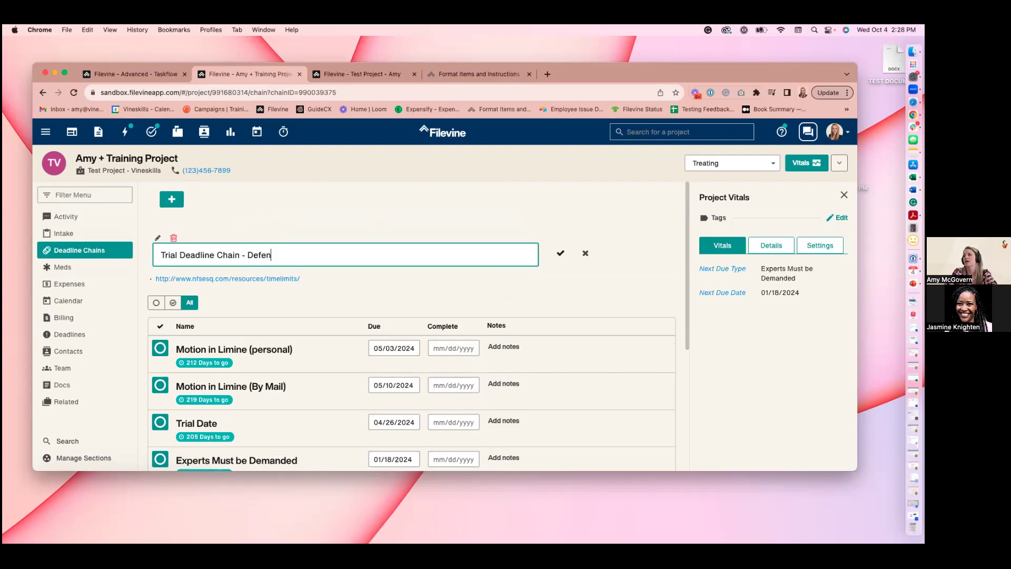
text(dant Smith)
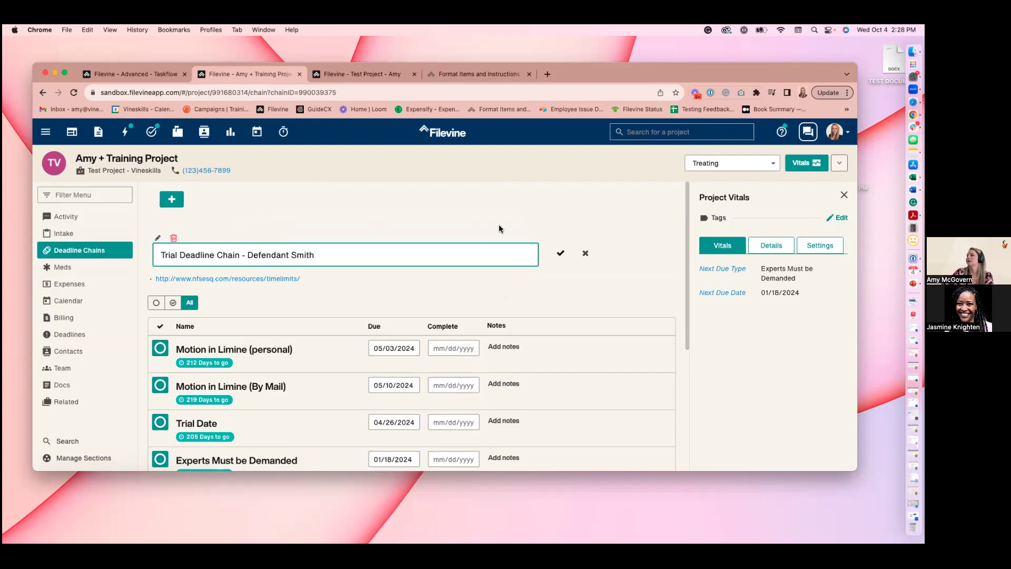
click(560, 254)
Add another "Trial Deadline Chain - AM" chain to the project
click(174, 200)
click(367, 179)
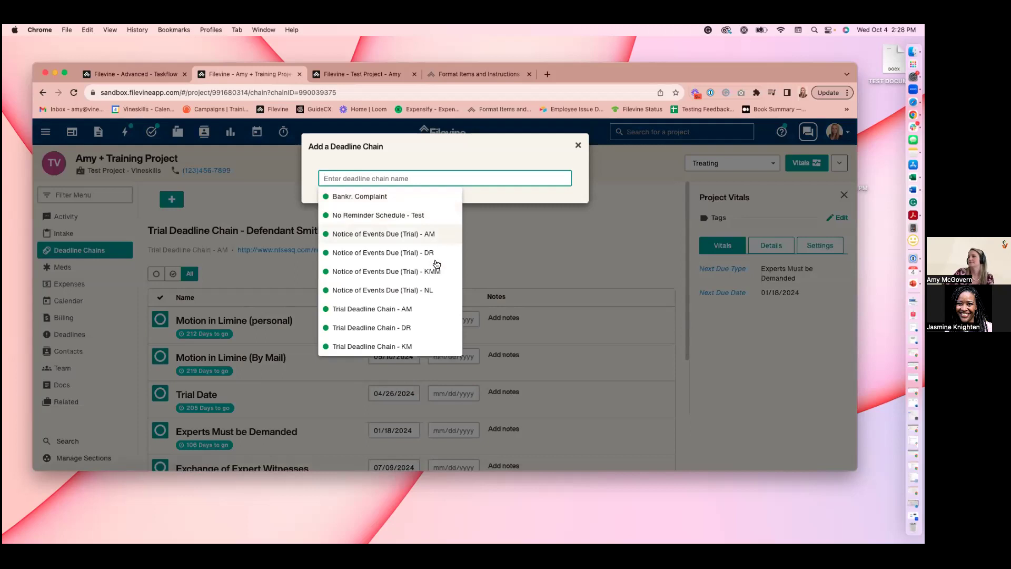
click(416, 309)
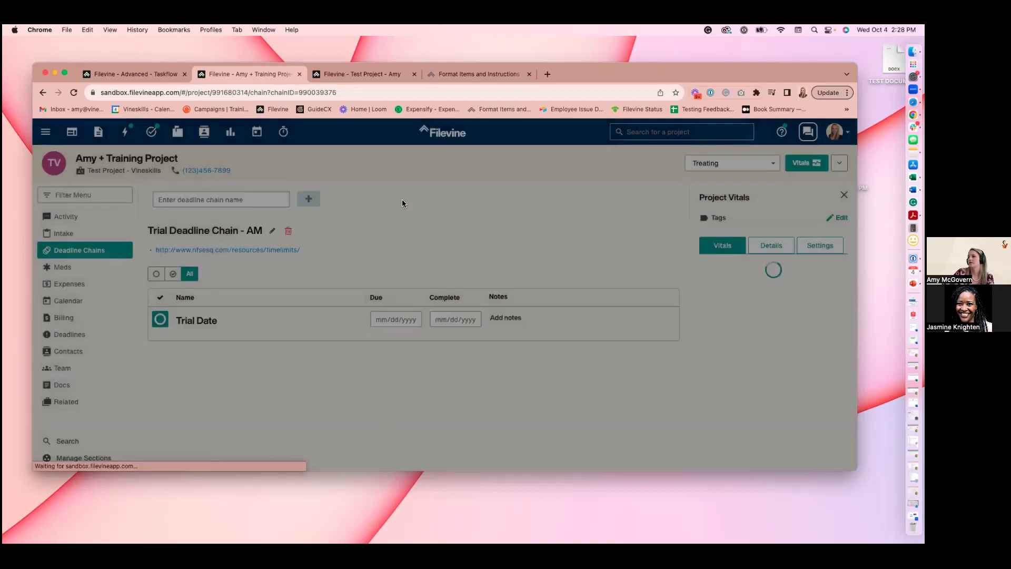
Set the Trial Date due date in the second chain to 11/30/2024
click(402, 319)
click(414, 342)
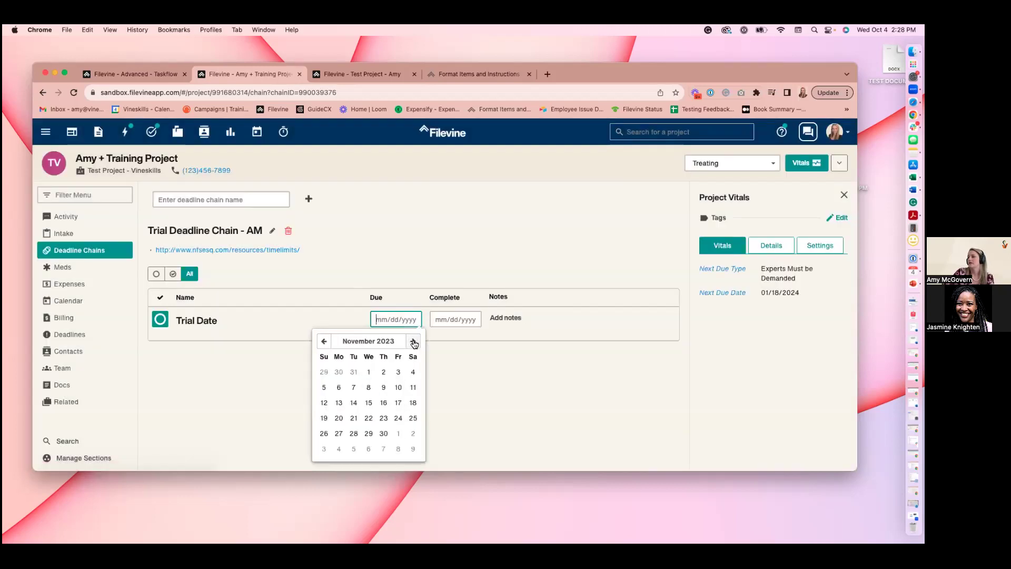
click(411, 341)
click(410, 341)
click(409, 341)
click(408, 341)
click(408, 342)
click(409, 341)
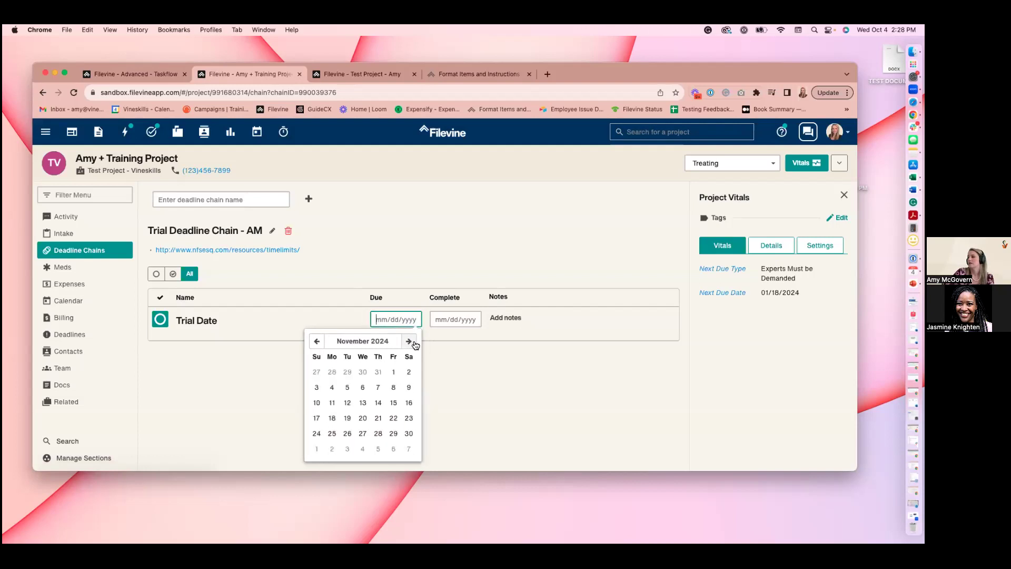
click(408, 434)
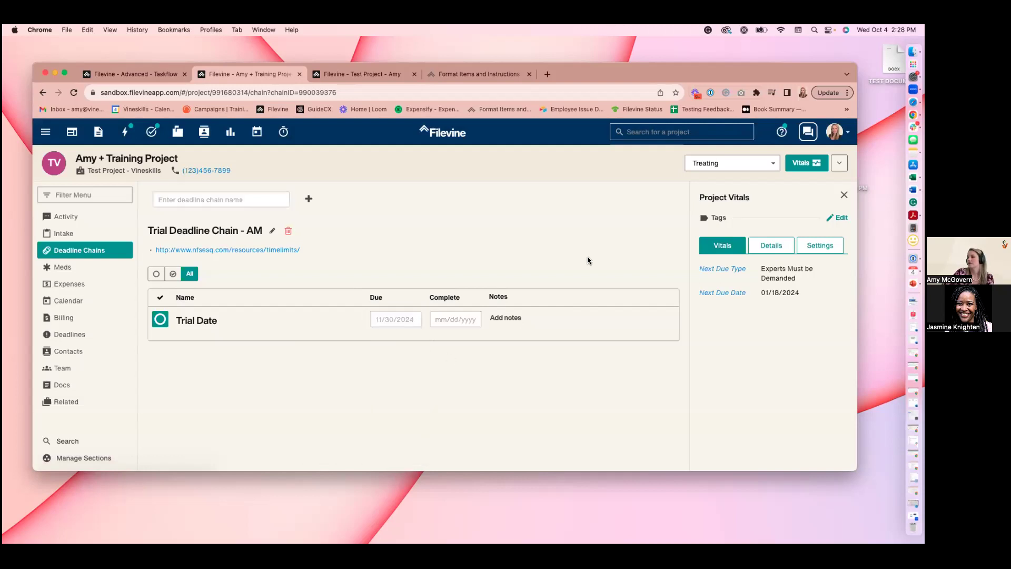
Rename the second deadline chain, replacing "AM" in its title with "Defendant" and the second defendant's surname
click(272, 230)
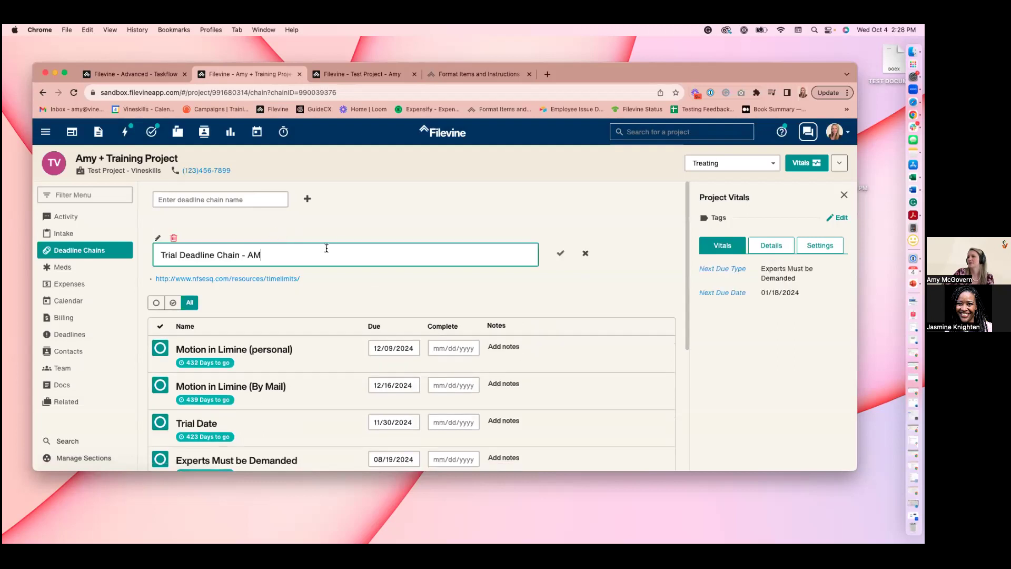
double_click(257, 256)
text(Defendant Wil)
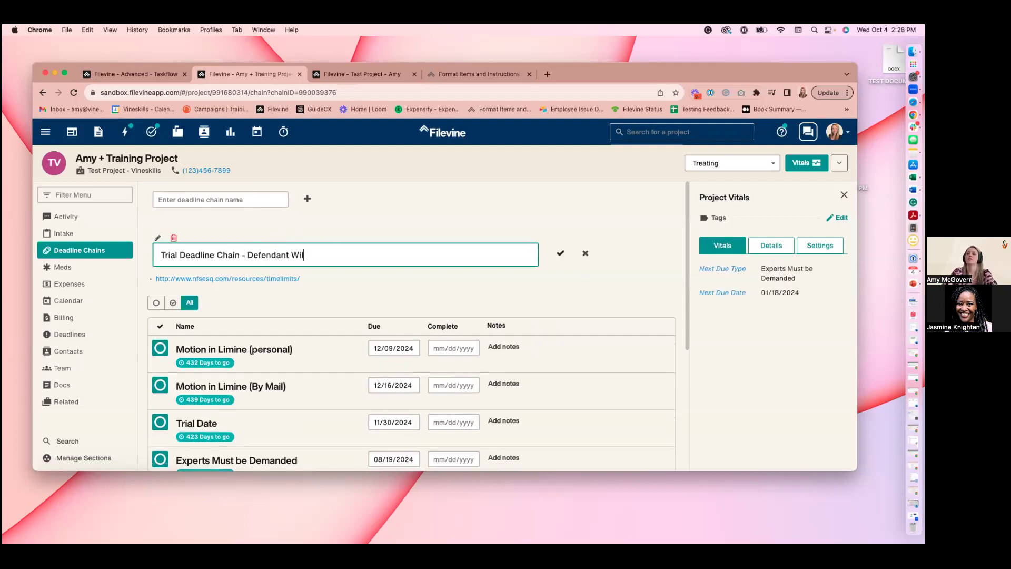
text(liams)
click(560, 253)
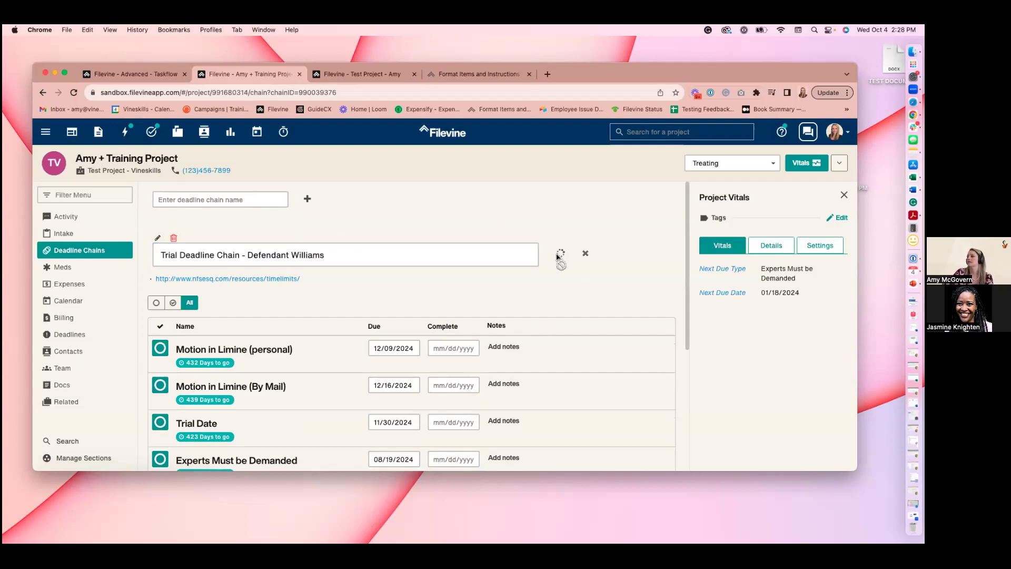
Check the project's list of deadline chains and review both defendants' trial deadlines in the project calendar
scroll(404, 331, down, 2)
scroll(403, 331, up, 2)
click(202, 199)
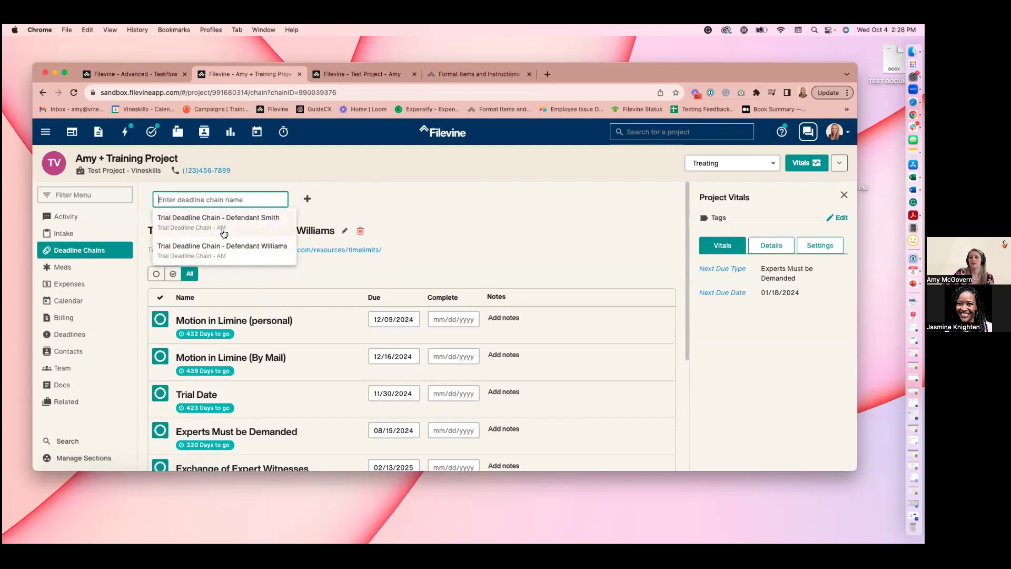
click(507, 222)
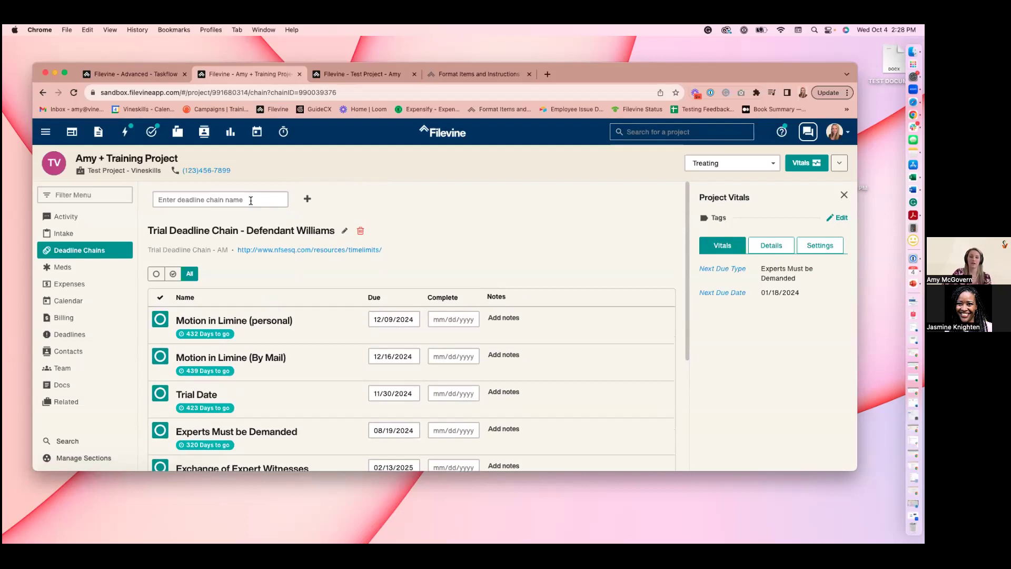
click(94, 301)
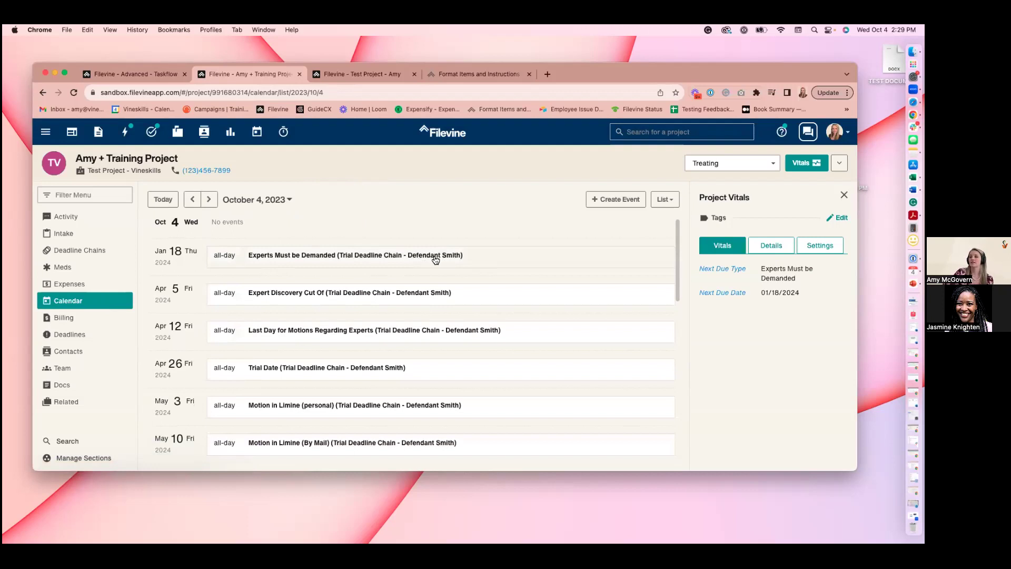
scroll(428, 260, down, 1)
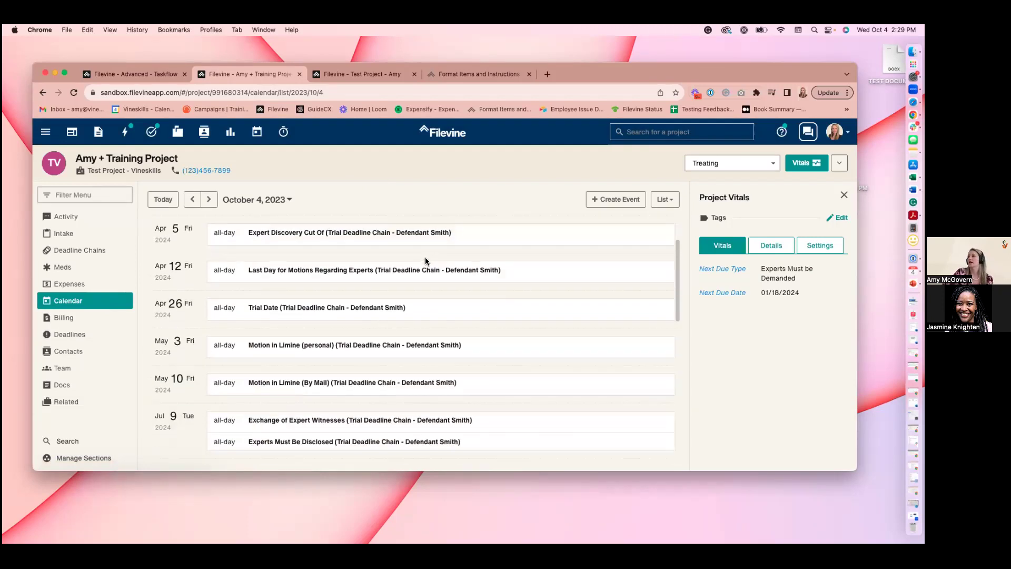
scroll(432, 273, down, 6)
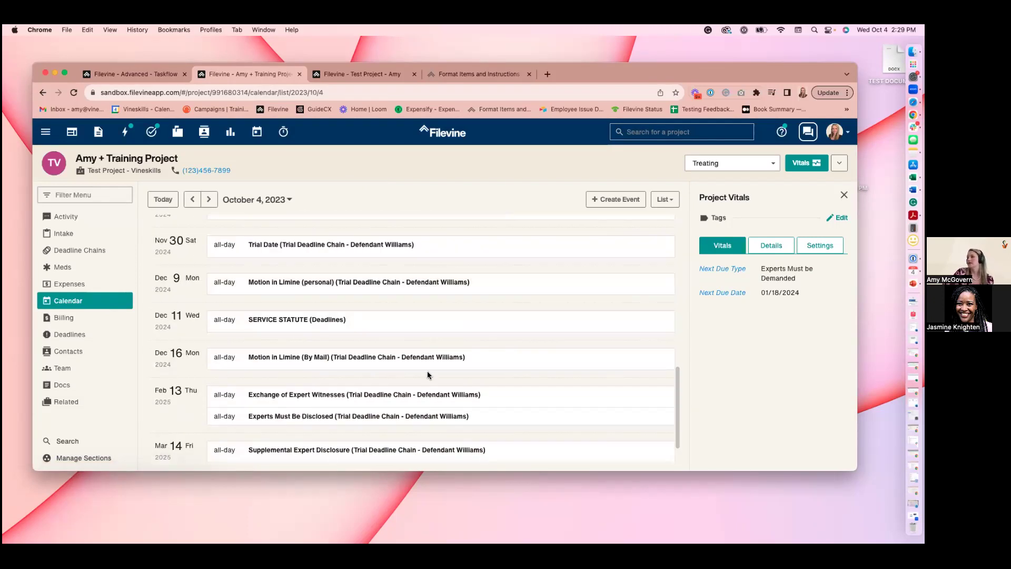
In the first defendant's deadline chain, set the Motion in Limine (personal) completion date to 10/04/2023
click(92, 254)
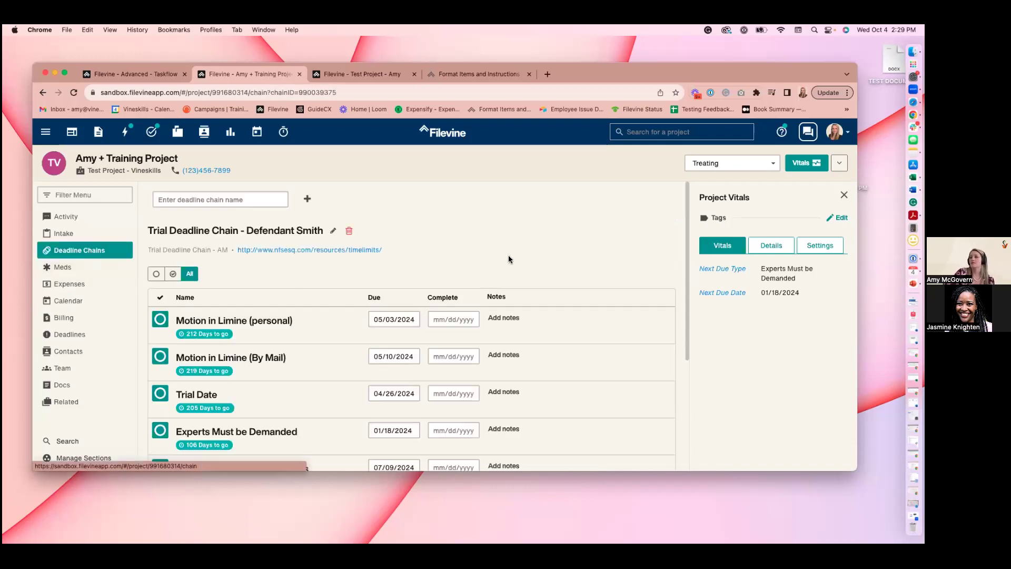
click(461, 307)
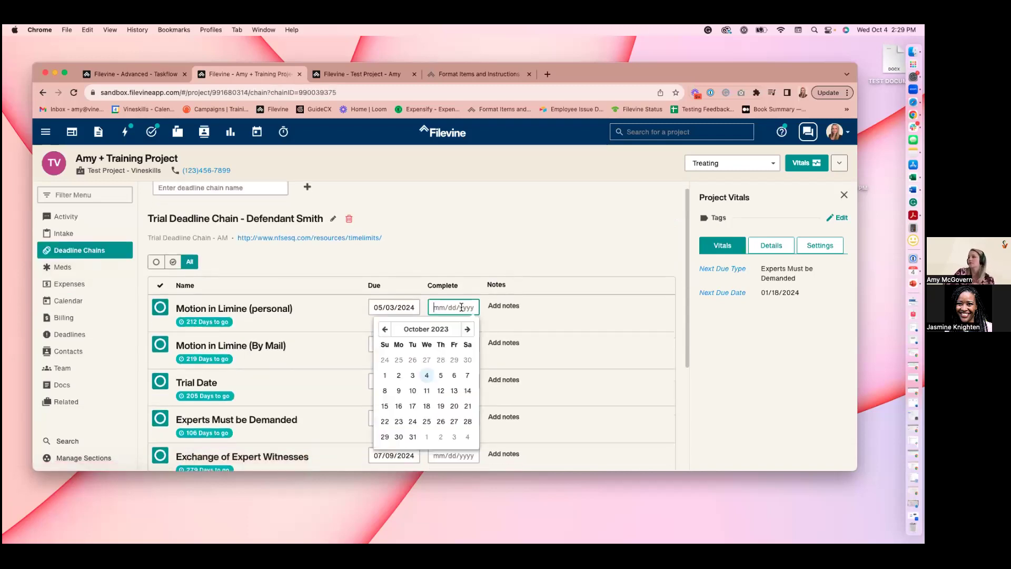
click(426, 375)
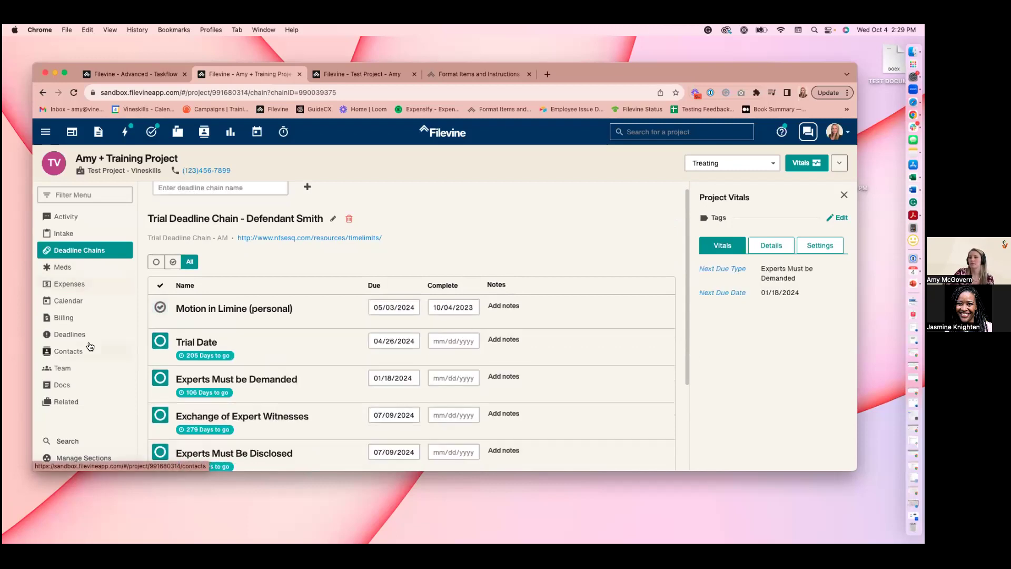
Compare how the completed Motion in Limine (personal) deadline is listed in the project calendar and the deadline chain
click(75, 303)
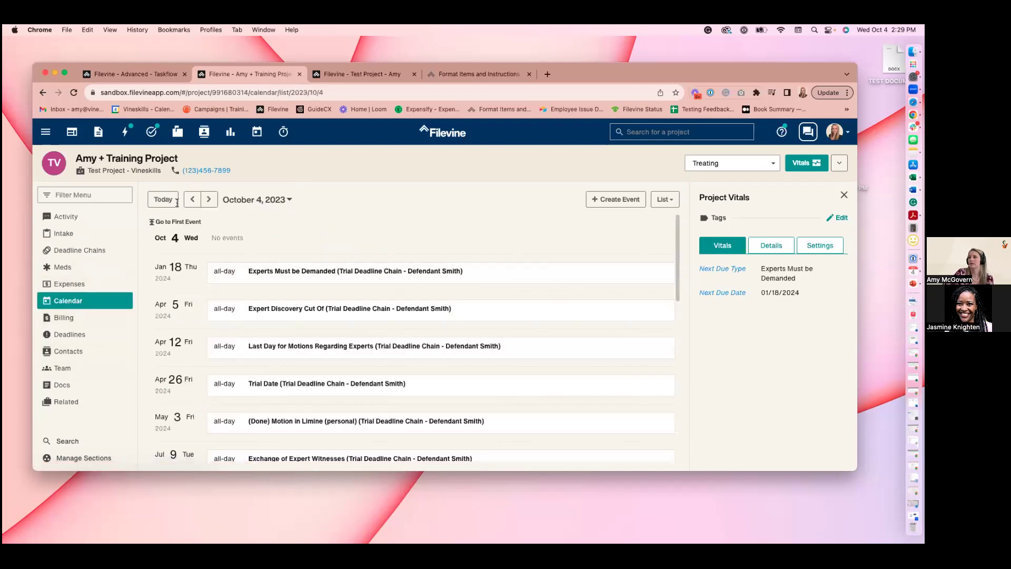
click(86, 255)
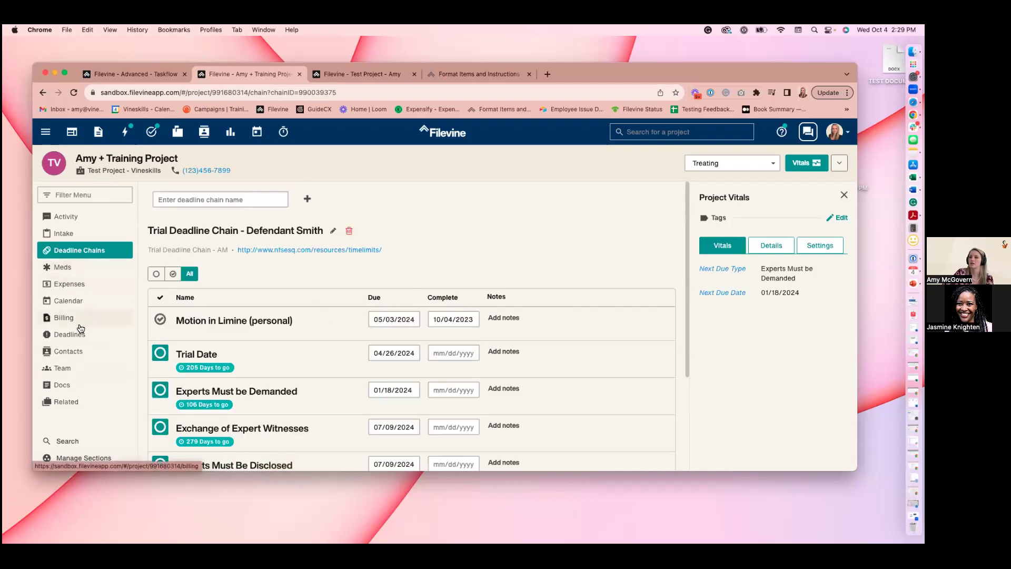
click(78, 302)
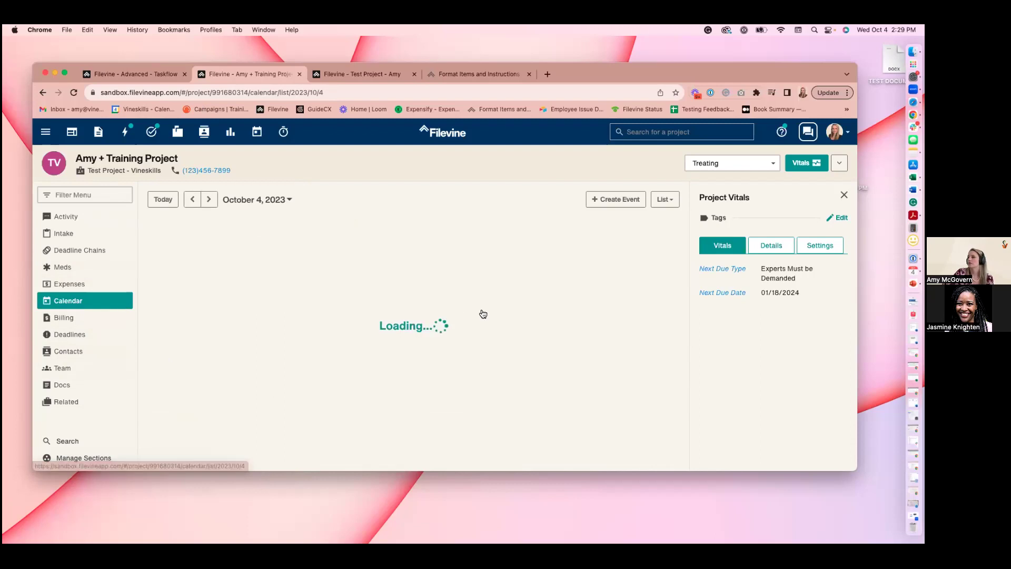
scroll(485, 314, down, 5)
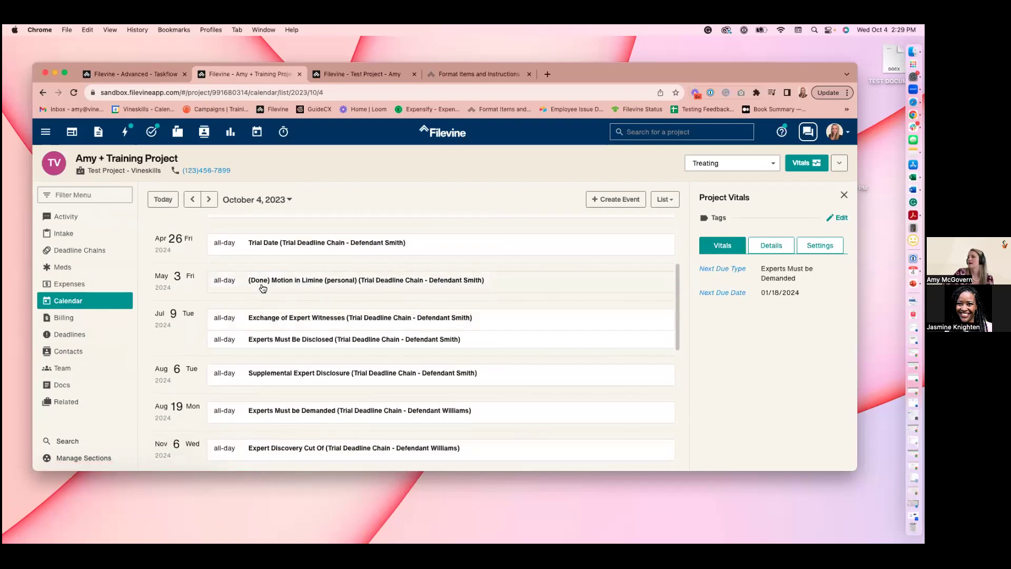
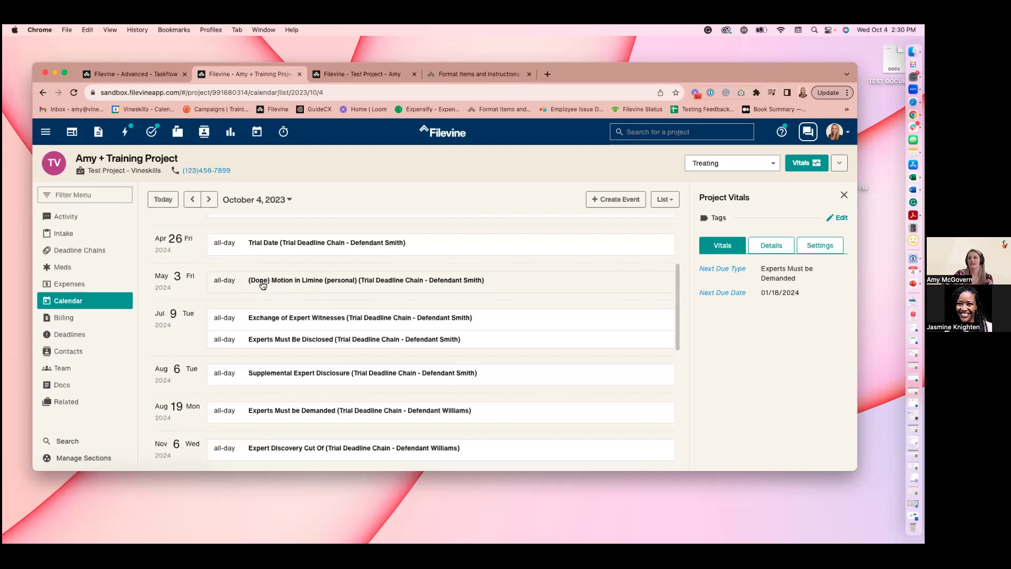
scroll(402, 289, up, 5)
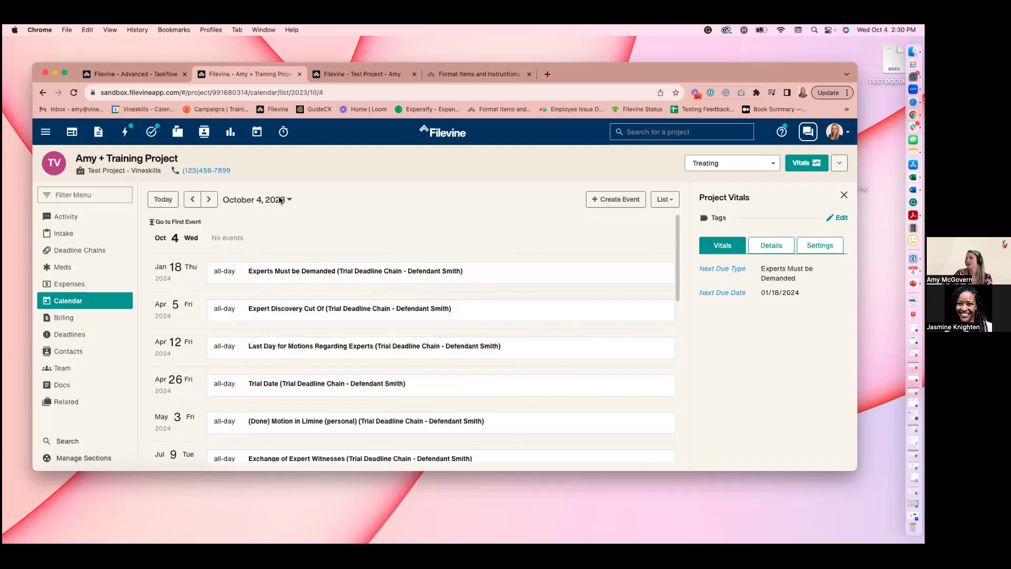
Open the Trial Deadline Chain - AM template in the AdvTrain Vineskills org's advanced deadline chain setup and look through its deadlines
click(78, 255)
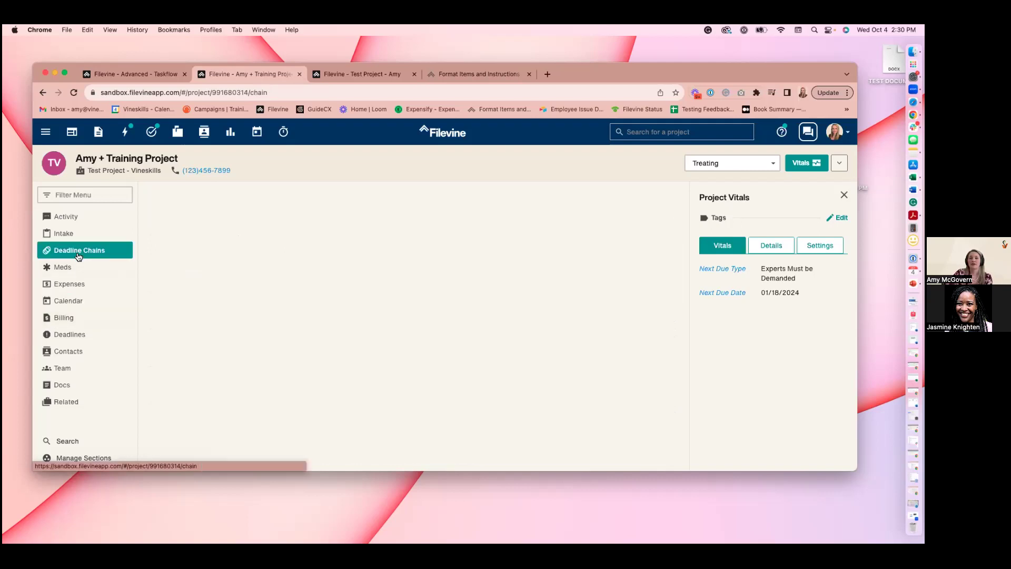
click(168, 75)
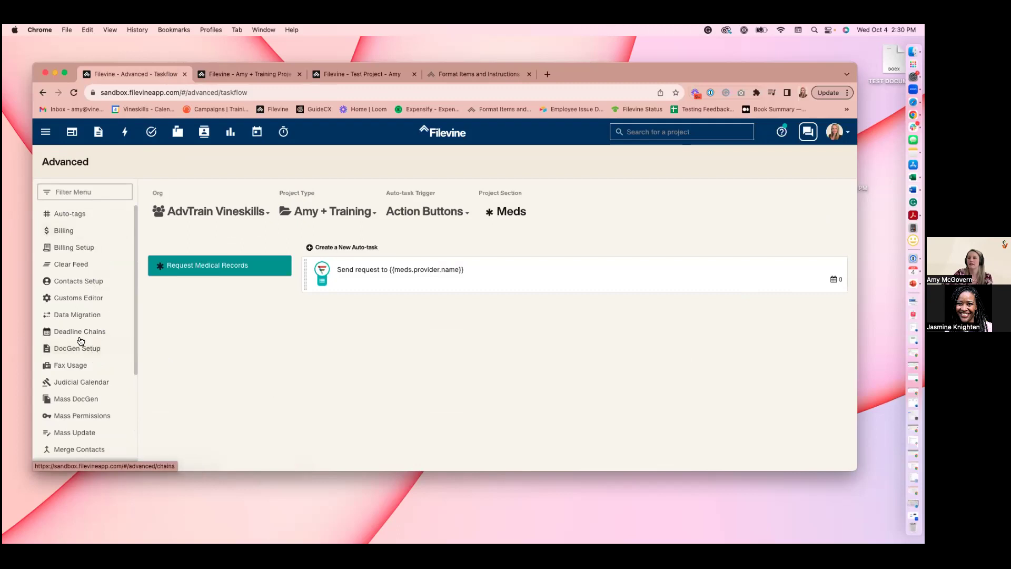
click(81, 332)
click(209, 197)
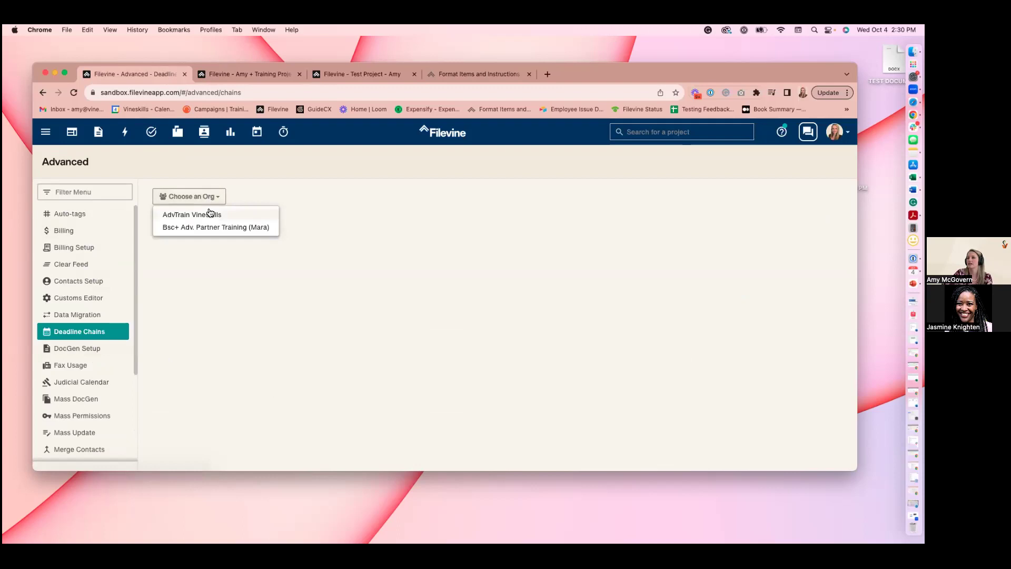
click(218, 213)
click(333, 206)
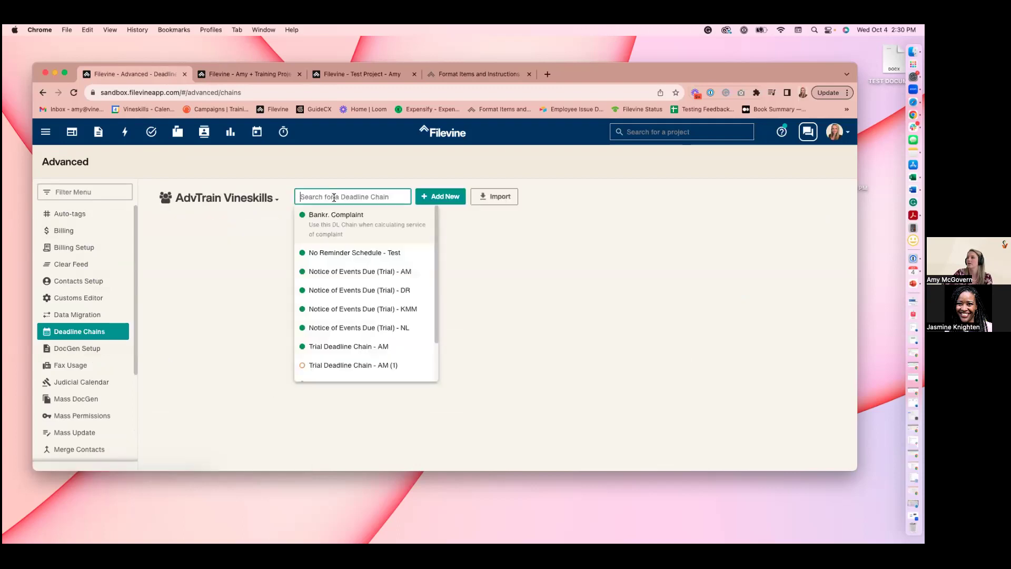
scroll(372, 258, down, 2)
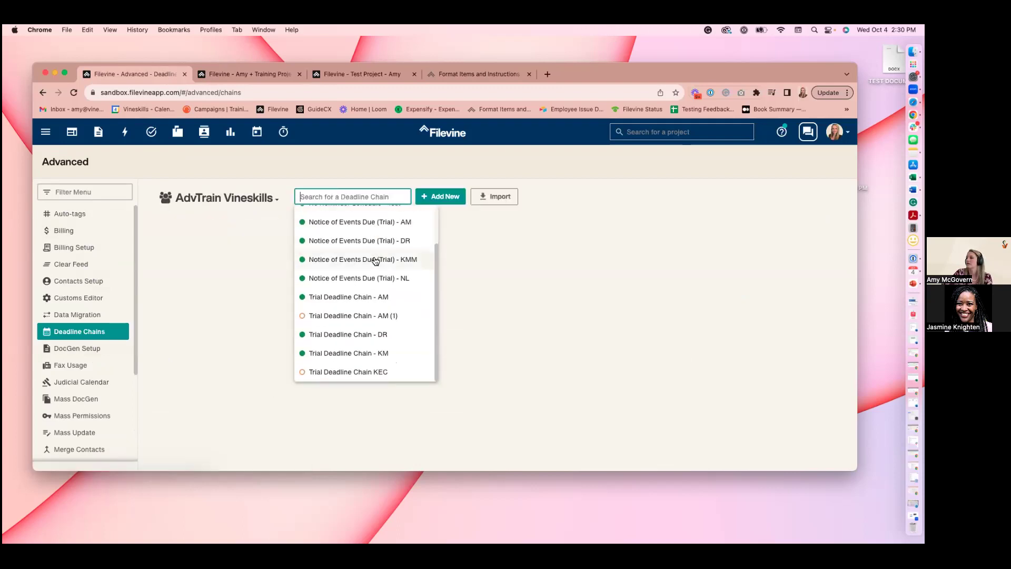
click(377, 295)
scroll(378, 343, down, 3)
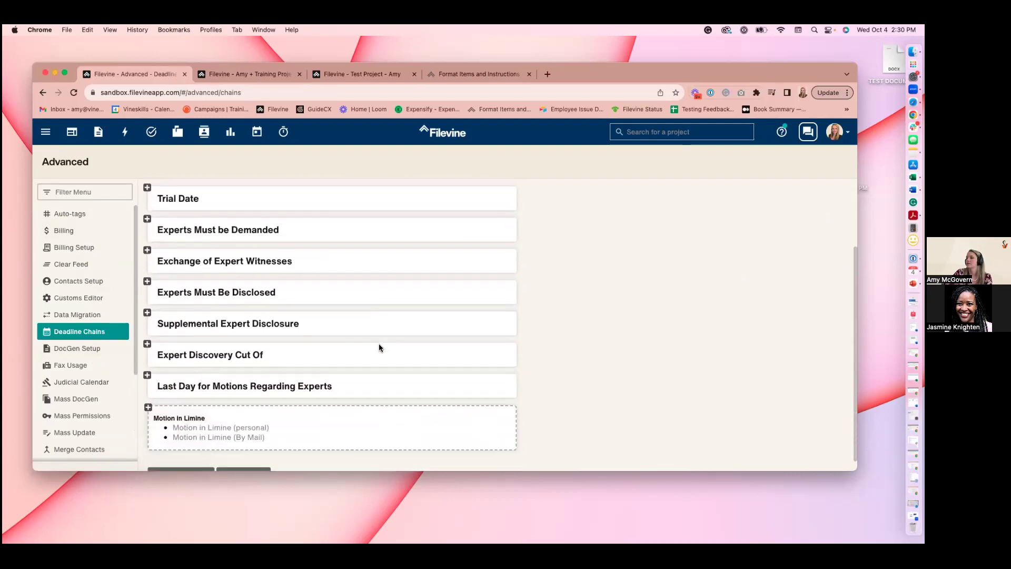
scroll(379, 345, up, 3)
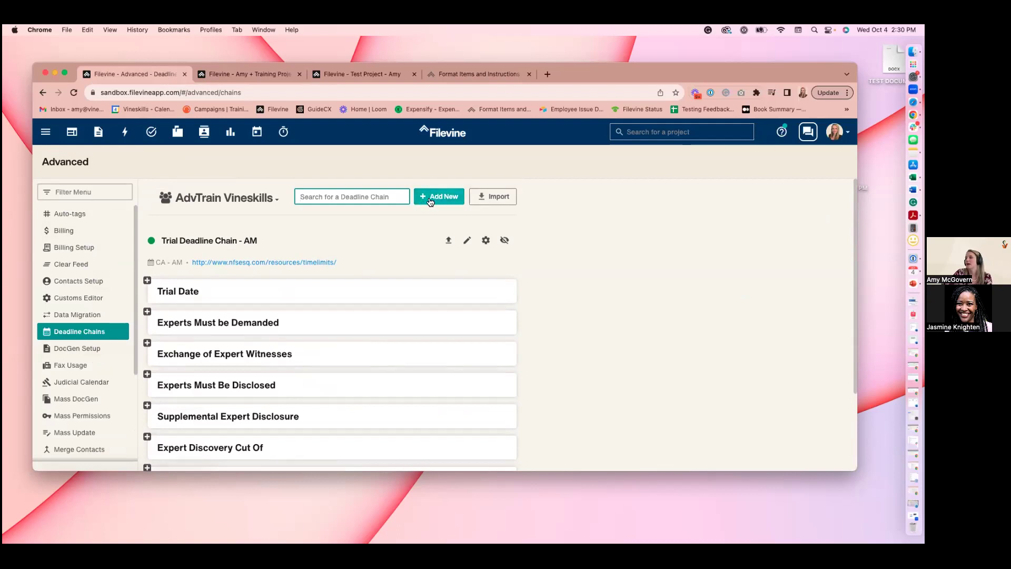
Review the chain template's calendar behavior, jurisdiction, URL, notes and name editing options, closing them without saving
click(486, 244)
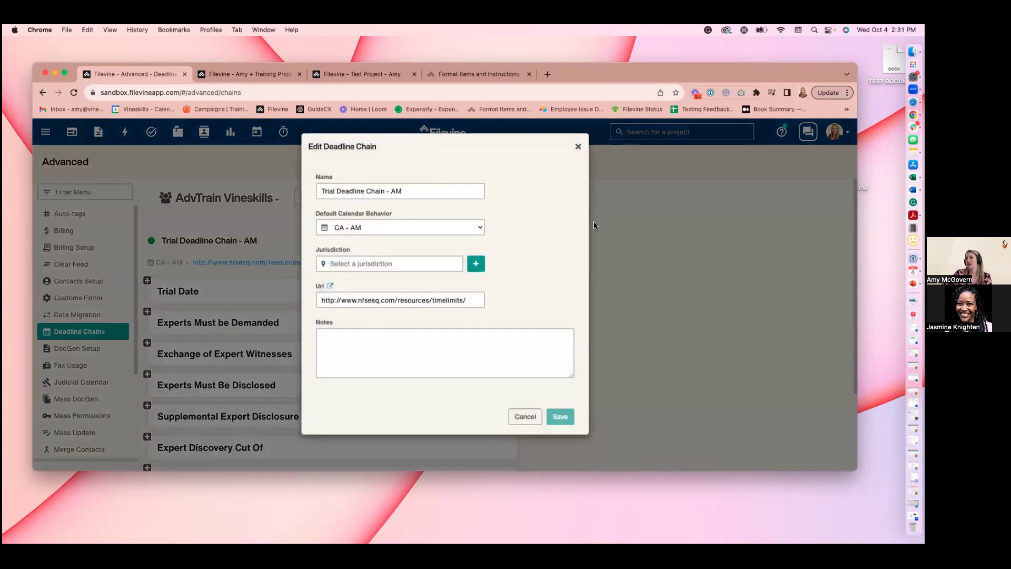
click(475, 229)
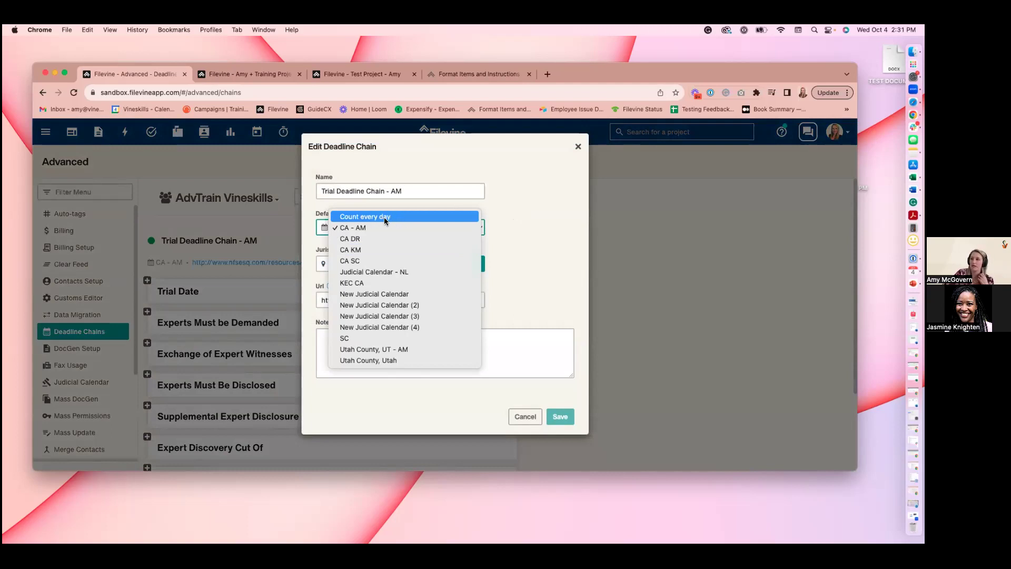
click(503, 214)
click(347, 263)
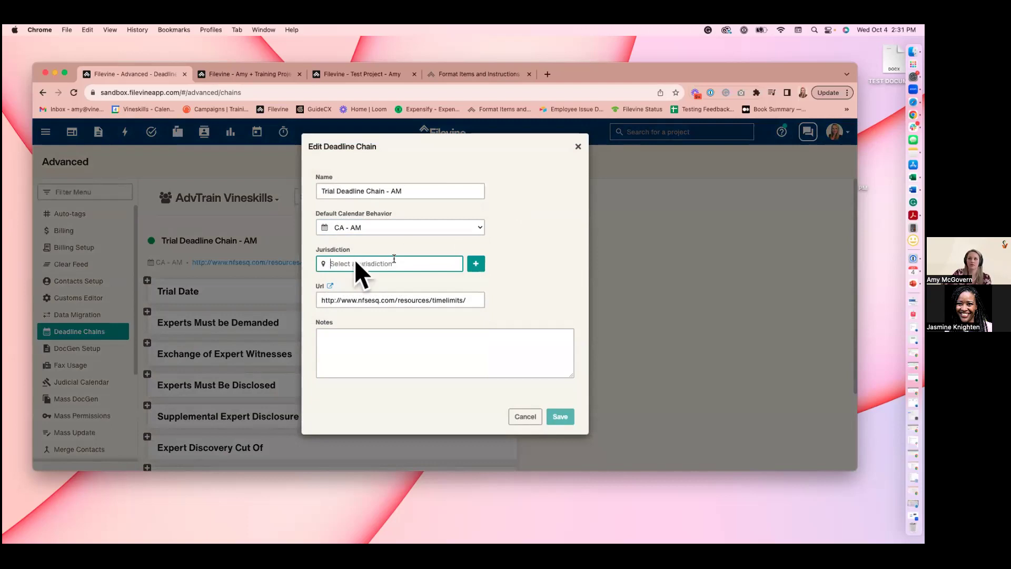
click(363, 300)
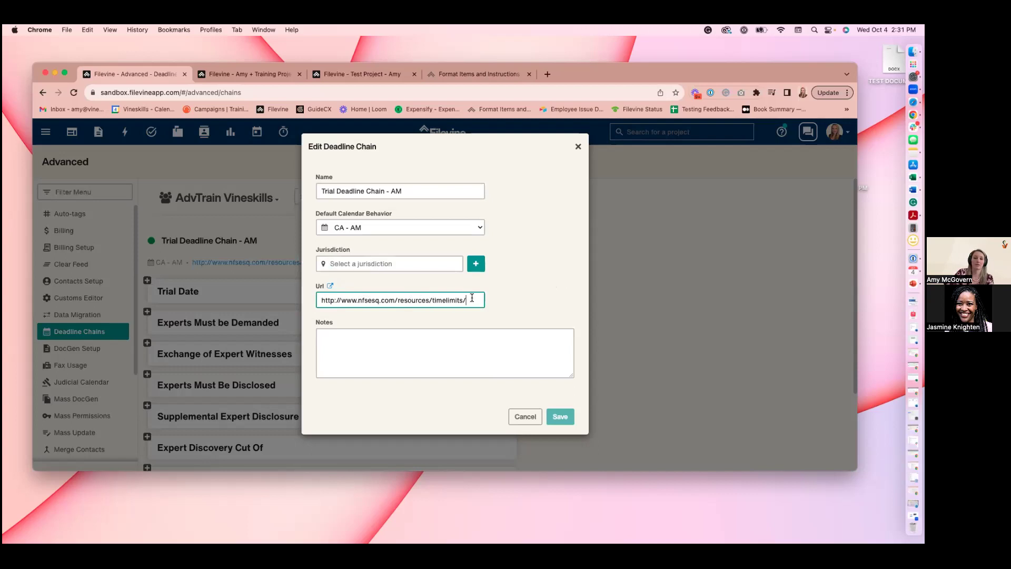
click(257, 75)
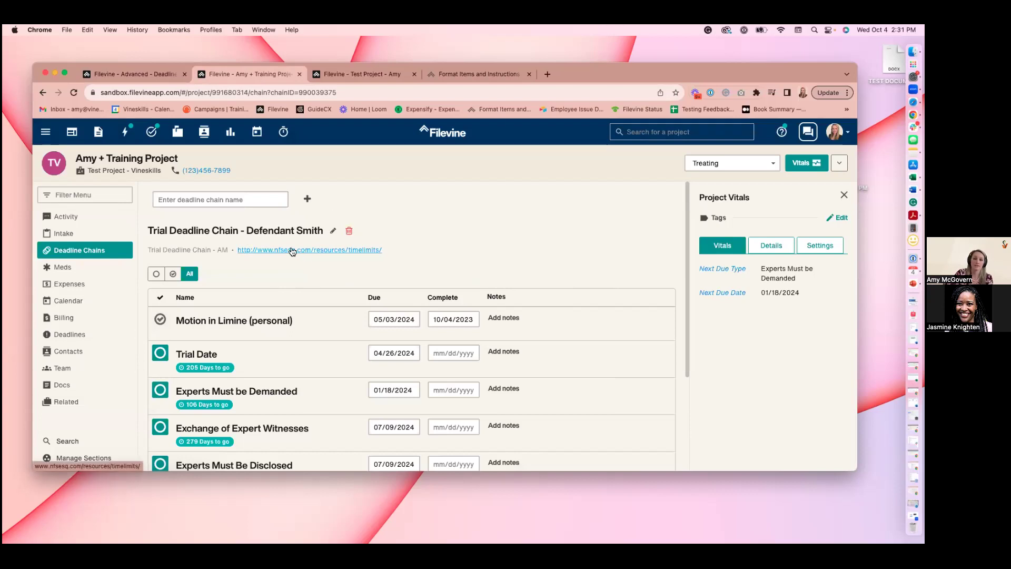
click(153, 75)
click(423, 351)
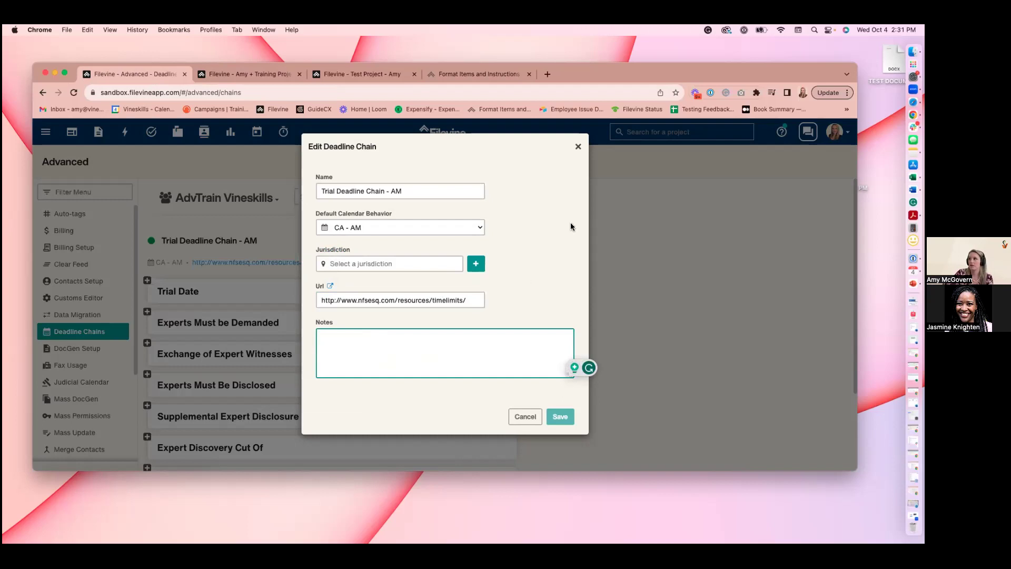
click(579, 147)
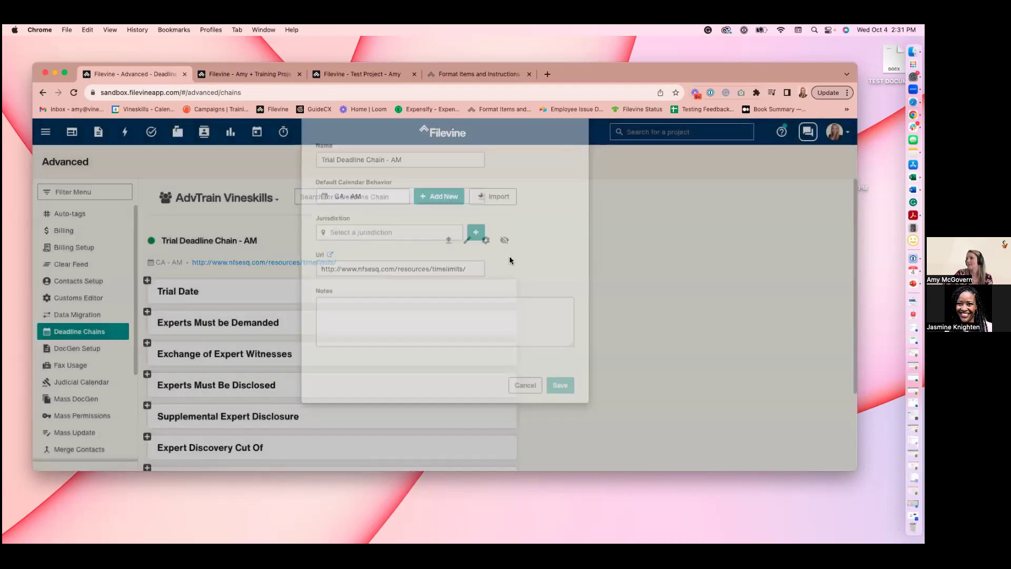
click(467, 242)
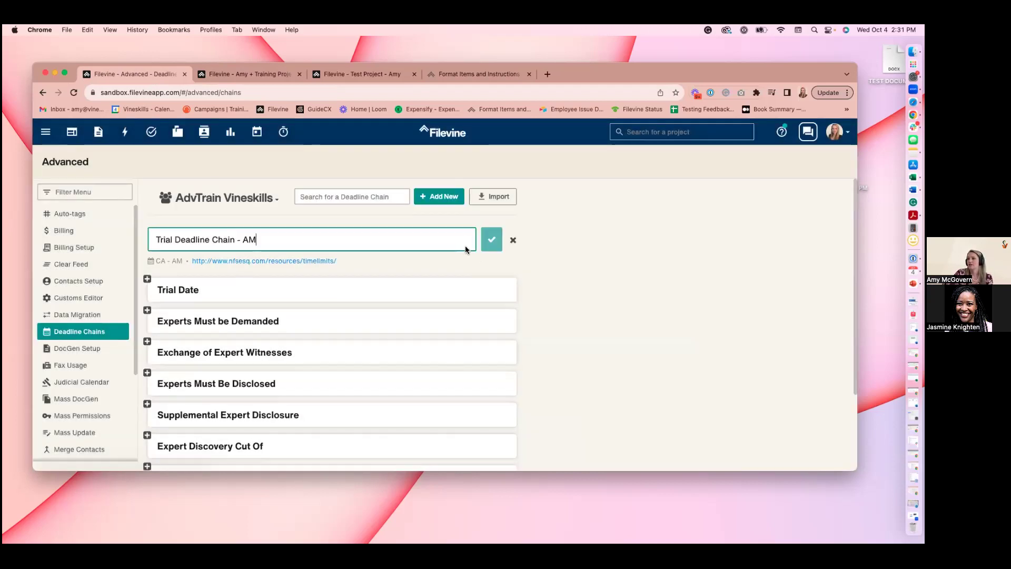
click(513, 240)
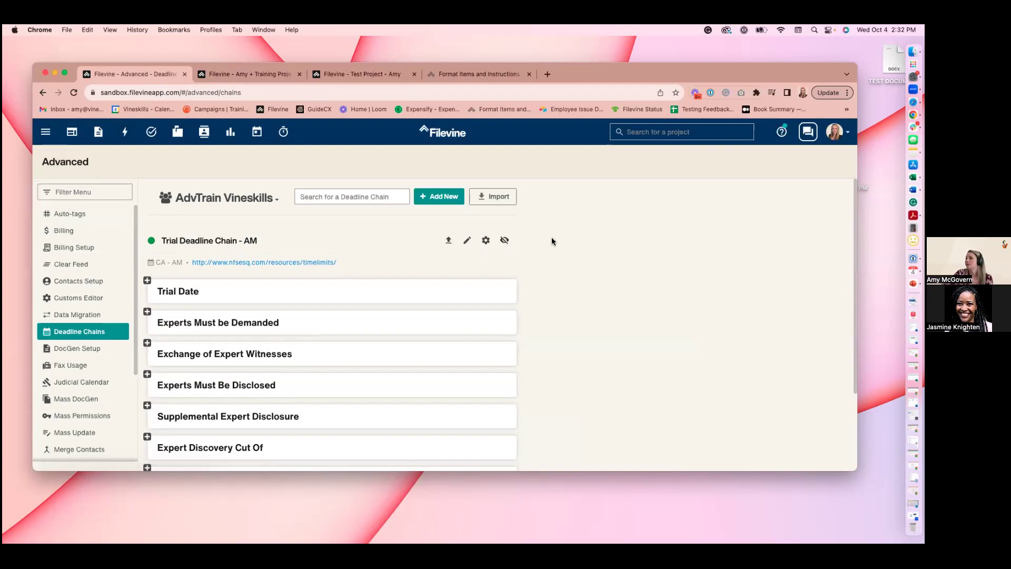
Inspect the Trial Date deadline's settings, turning Hide in Calendars on and back off
scroll(605, 242, down, 1)
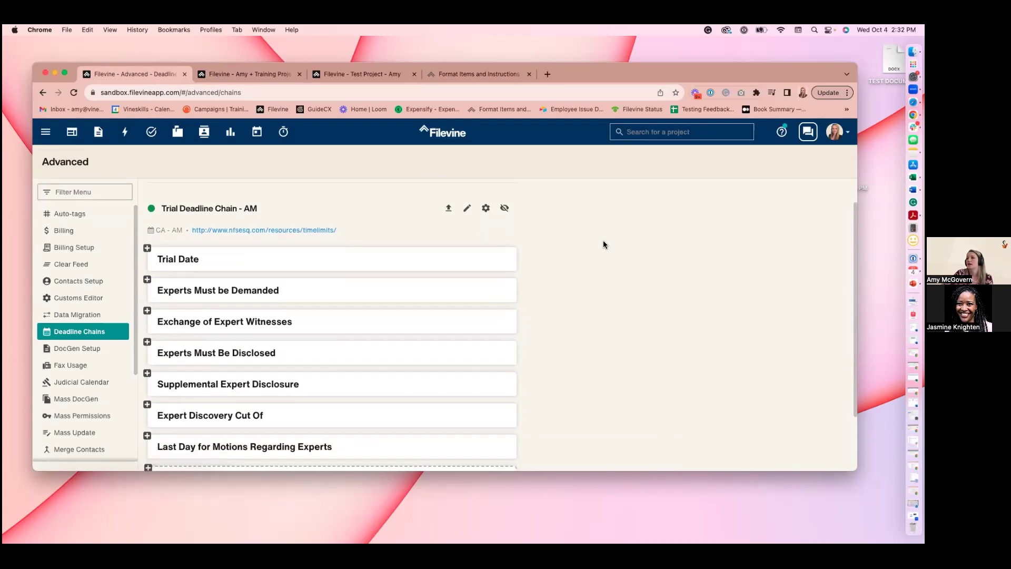
click(147, 248)
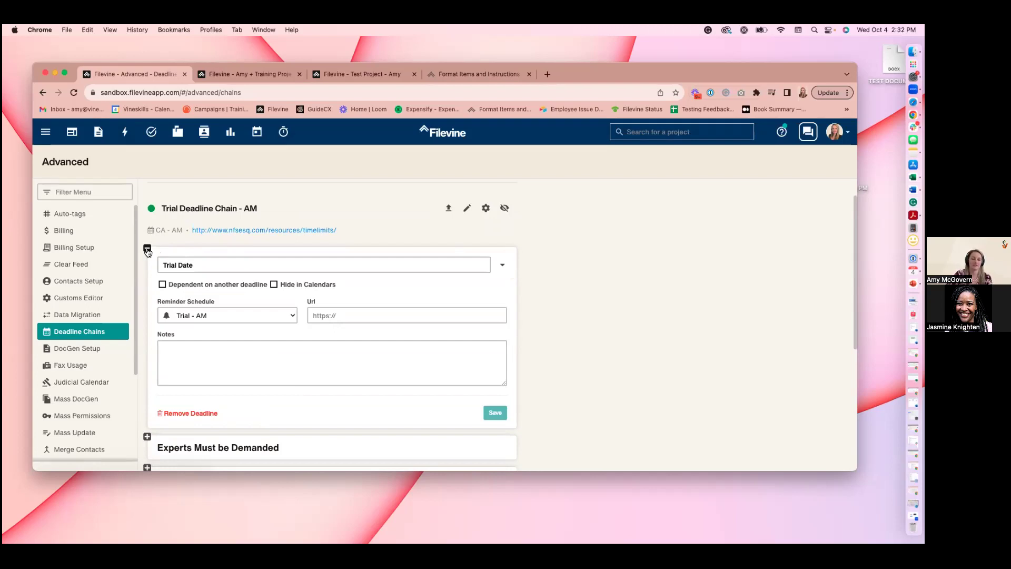
click(147, 249)
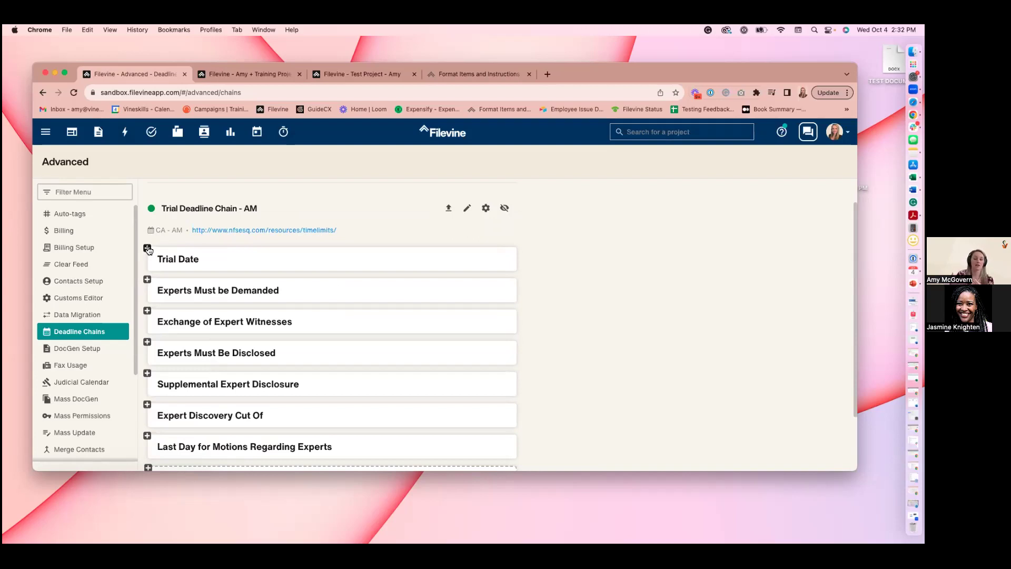
click(147, 248)
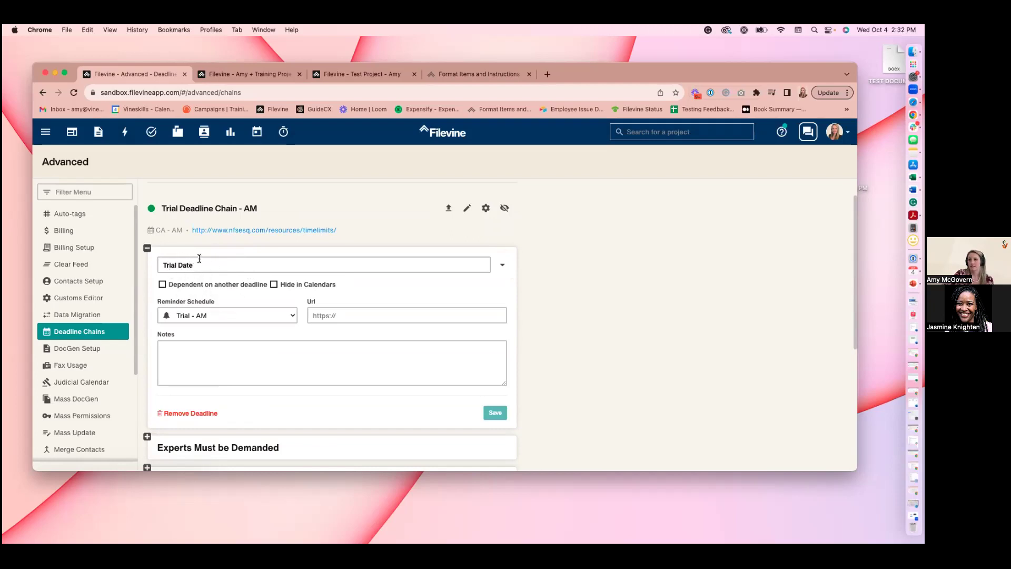
click(274, 285)
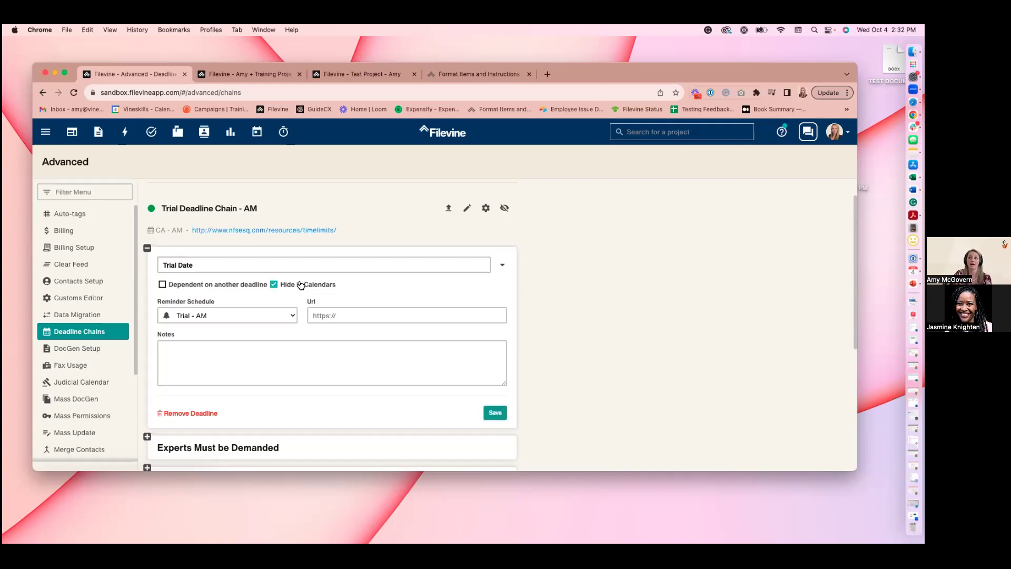
click(274, 285)
Inspect how the Experts Must be Demanded deadline depends on the Trial Date, including its Hide in Calendars option
scroll(330, 285, down, 5)
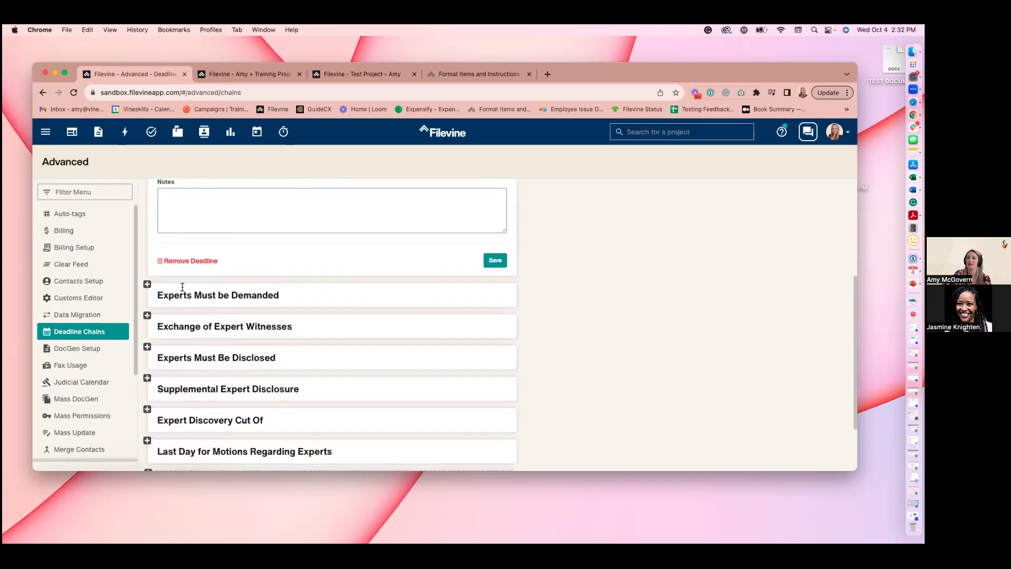
click(148, 284)
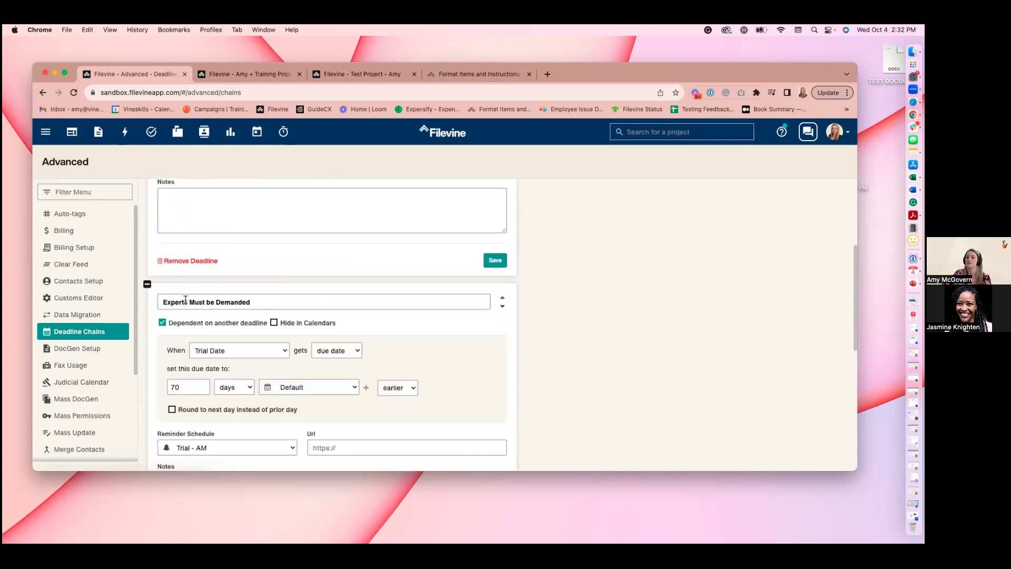
click(274, 322)
click(148, 285)
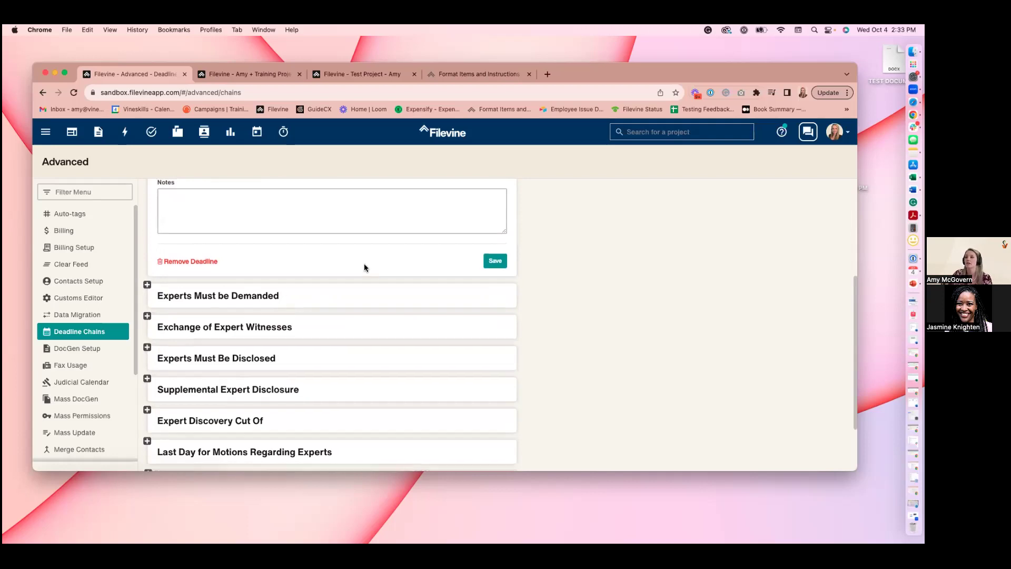
Browse the reminder schedules available for the Trial Date deadline, leaving the selection as it is
scroll(365, 273, up, 5)
scroll(368, 309, down, 2)
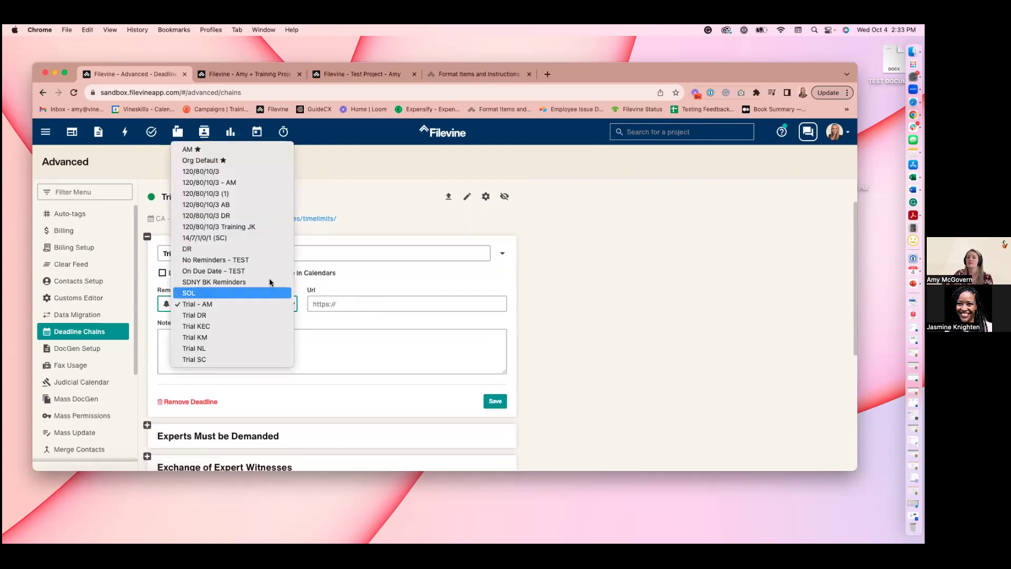
click(301, 305)
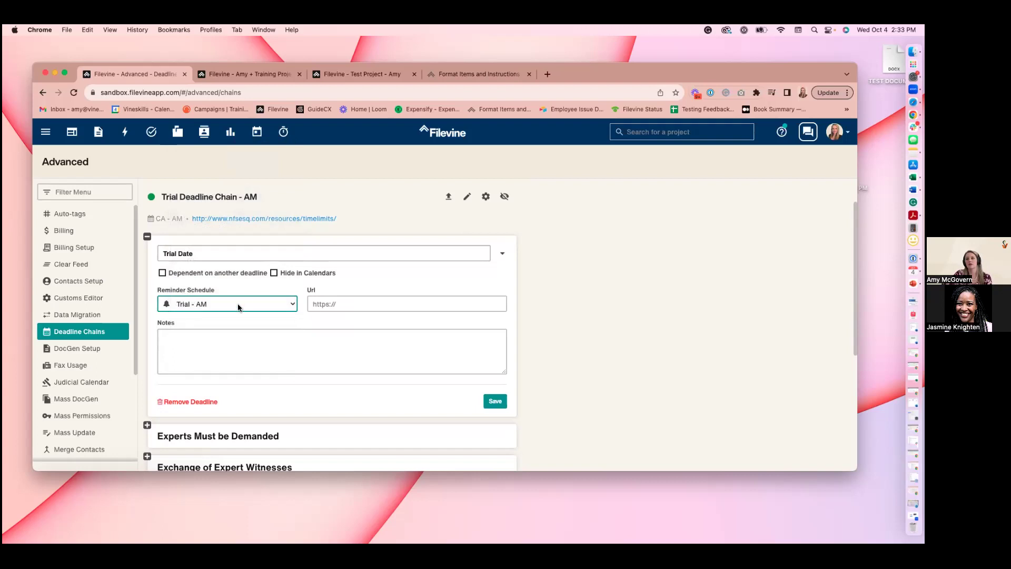
scroll(210, 298, down, 1)
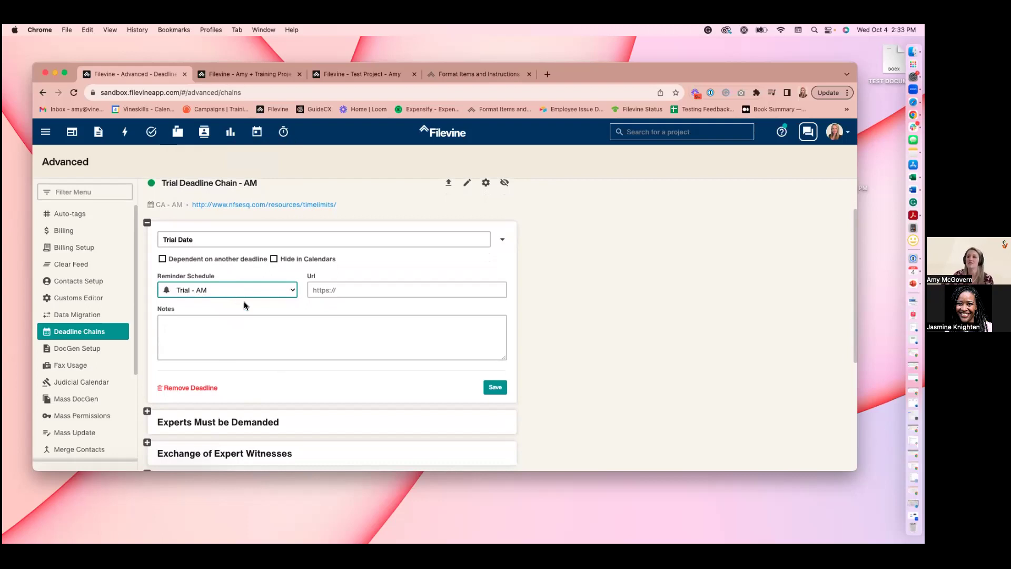
Open the advanced Reminder Schedules page in a separate browser tab
scroll(130, 390, down, 5)
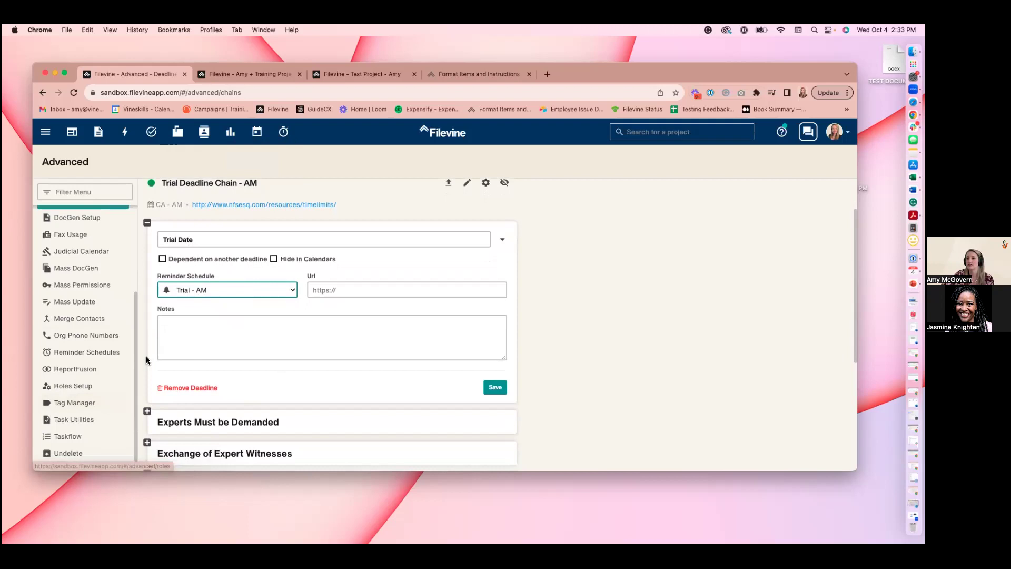
right_click(102, 352)
click(129, 345)
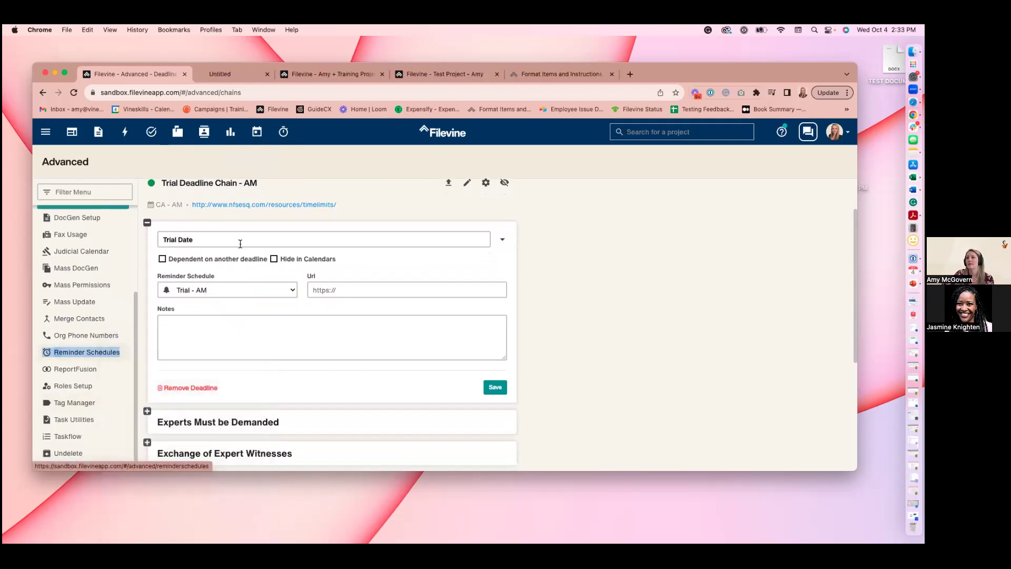
scroll(398, 319, down, 1)
scroll(398, 319, down, 5)
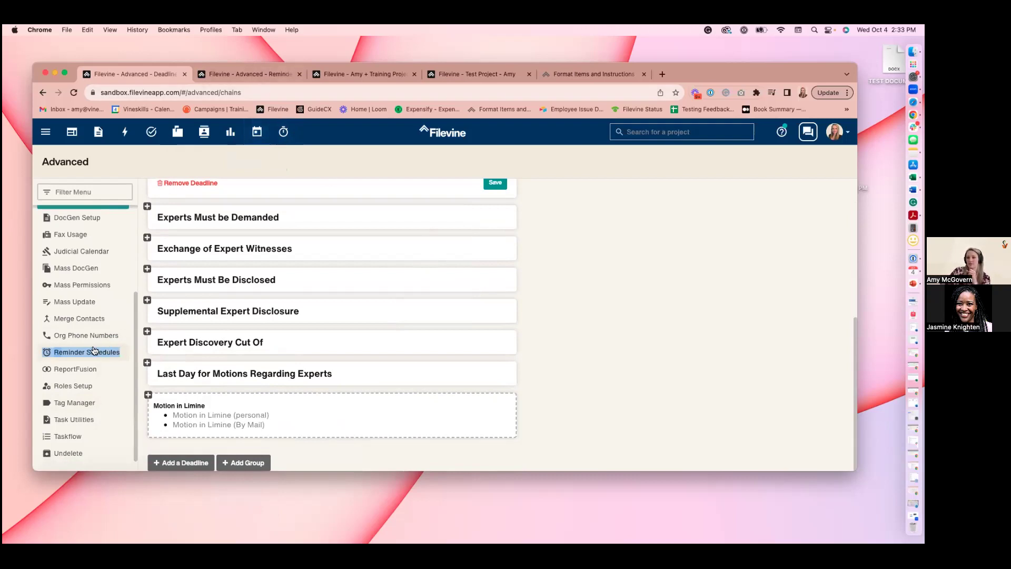
scroll(99, 300, up, 1)
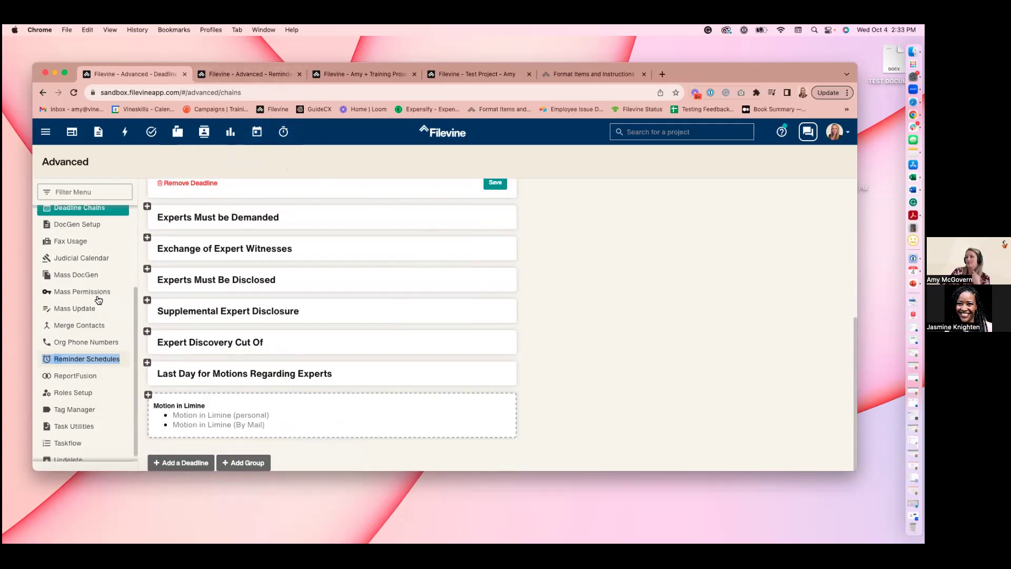
scroll(100, 299, up, 5)
scroll(112, 297, down, 5)
On the Reminder Schedules page, choose the AdvTrain Vineskills org and review the reminders in its default AM schedule
click(270, 71)
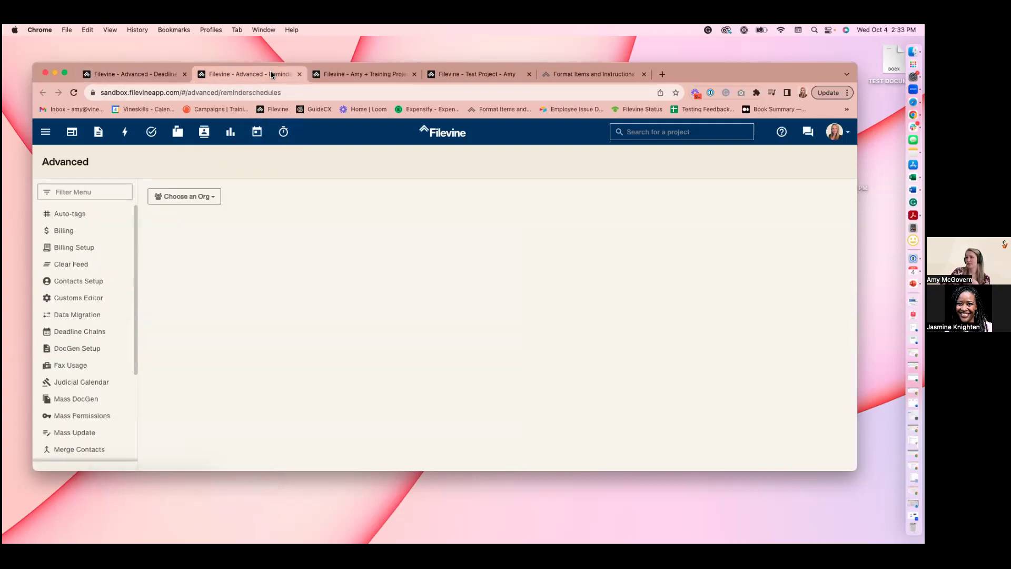
click(182, 199)
click(197, 214)
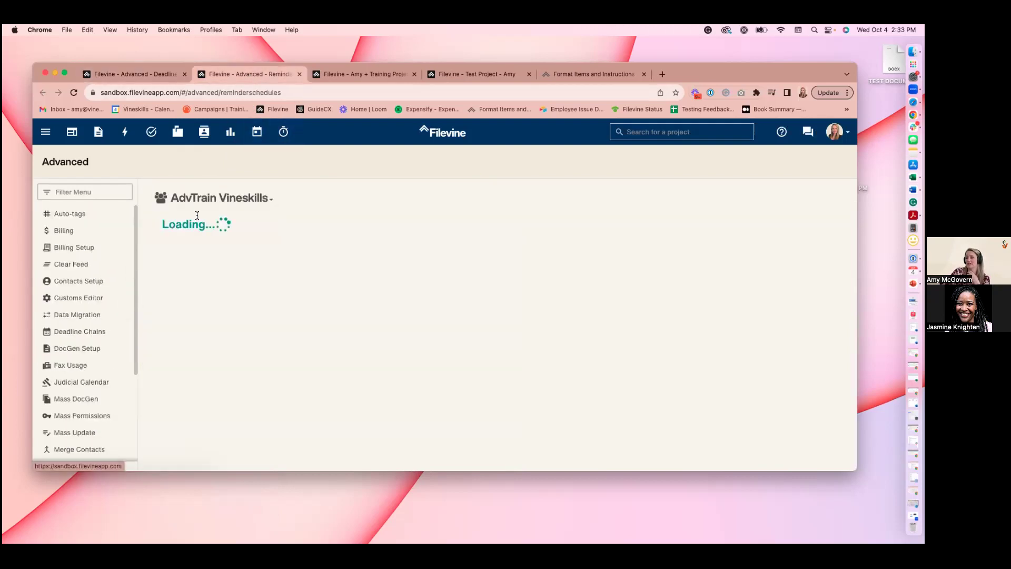
scroll(305, 249, down, 3)
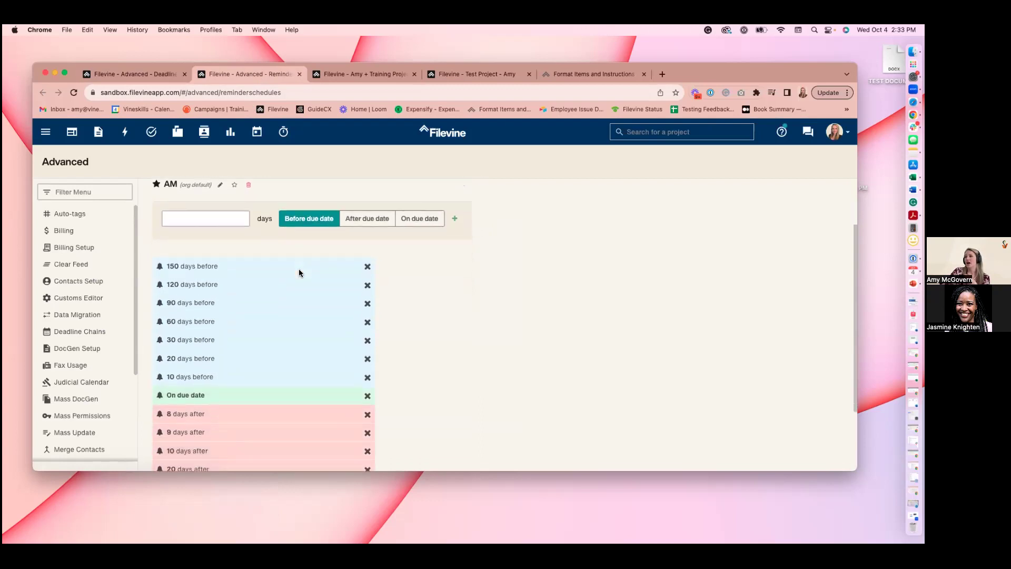
scroll(299, 273, up, 3)
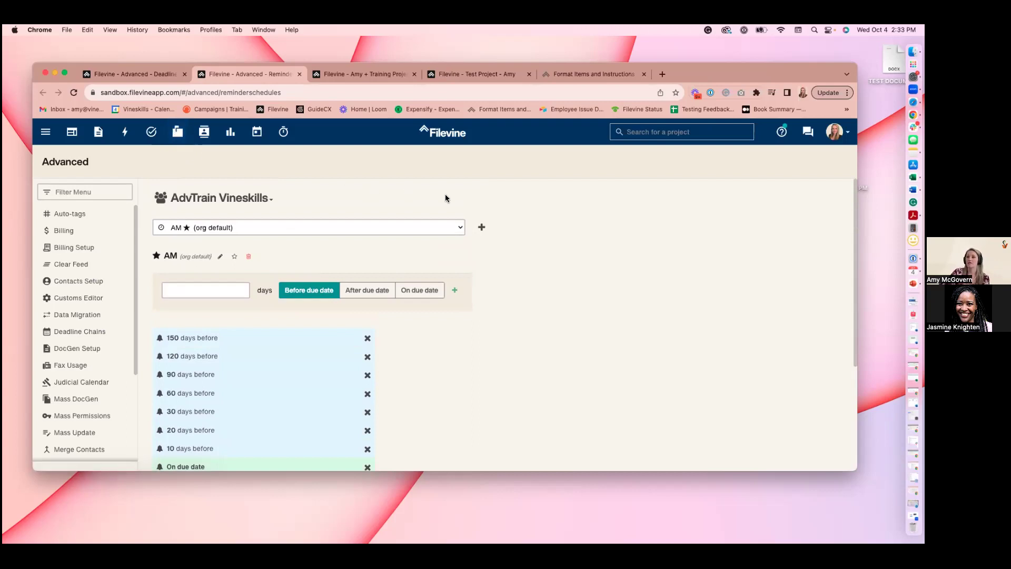
Review the before, on and after due date reminders of the org default AM schedule, leaving the schedule selection as it is
click(425, 228)
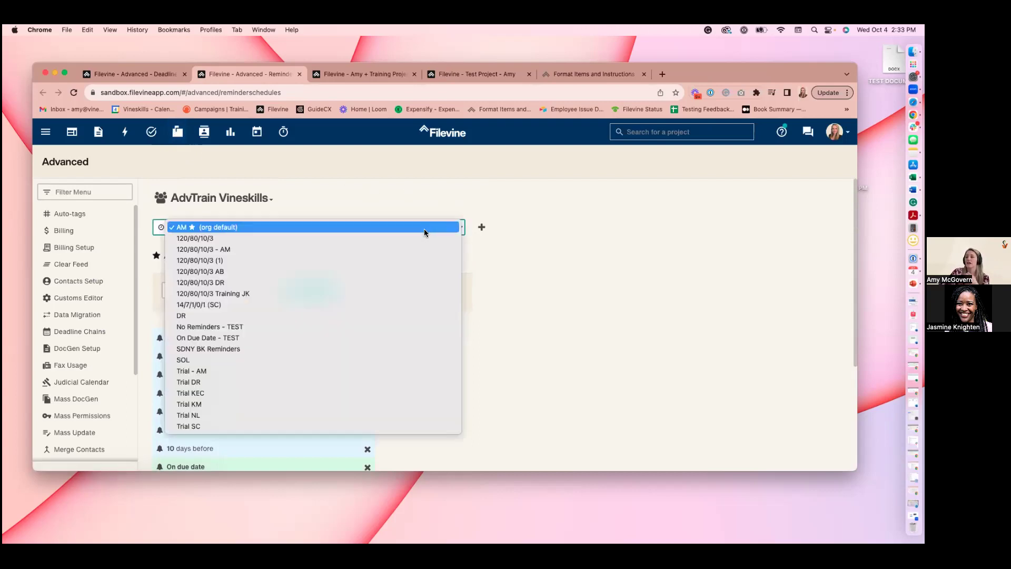
click(431, 201)
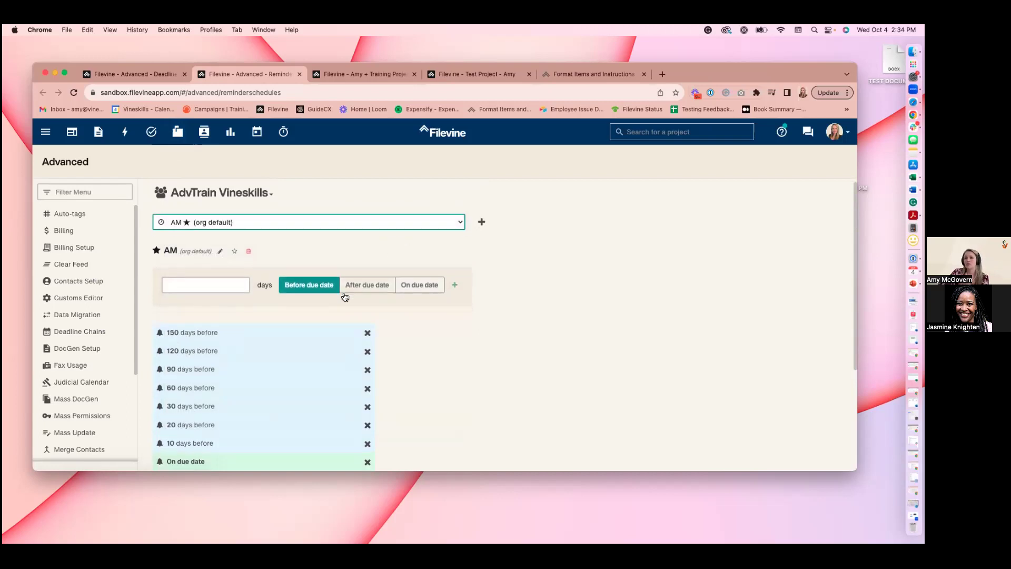
scroll(343, 291, down, 1)
scroll(343, 288, down, 3)
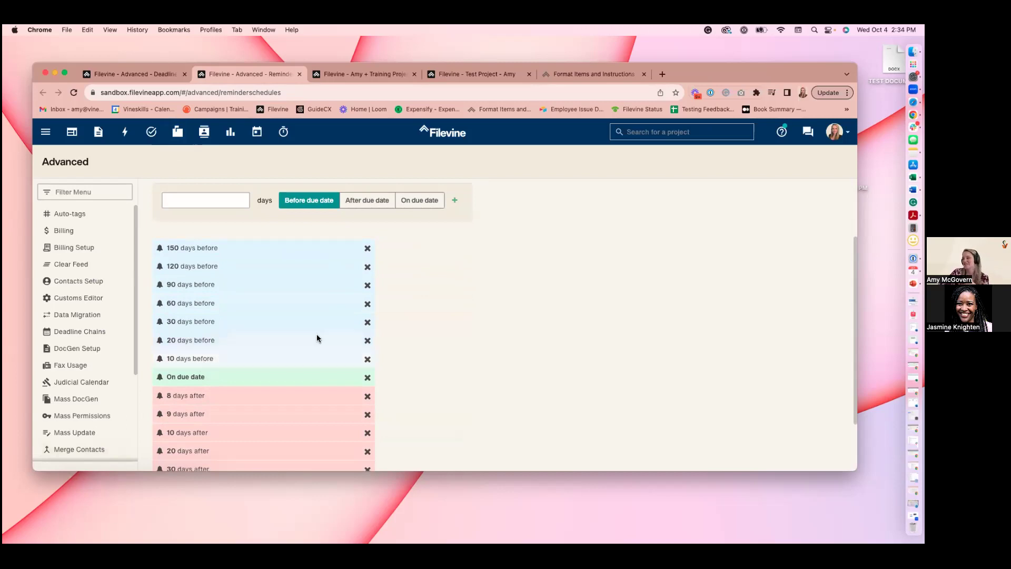
scroll(311, 350, up, 3)
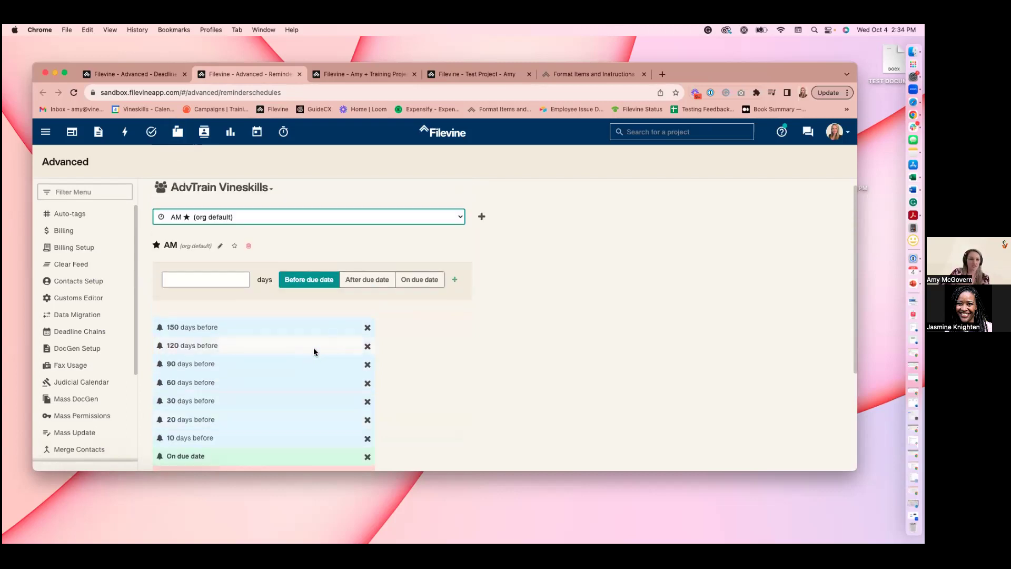
scroll(307, 350, down, 2)
scroll(308, 349, up, 3)
scroll(309, 350, down, 3)
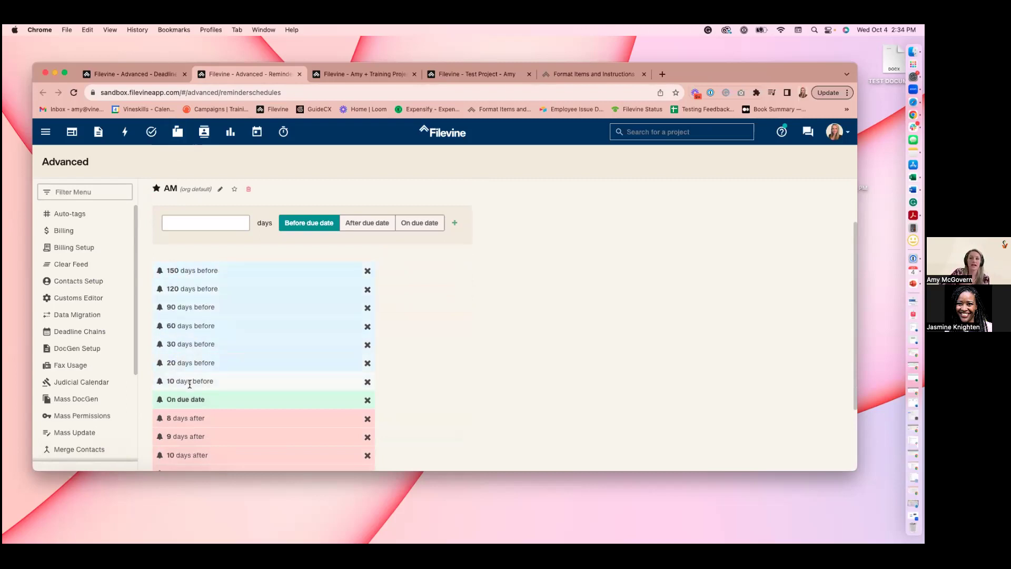
scroll(180, 398, down, 1)
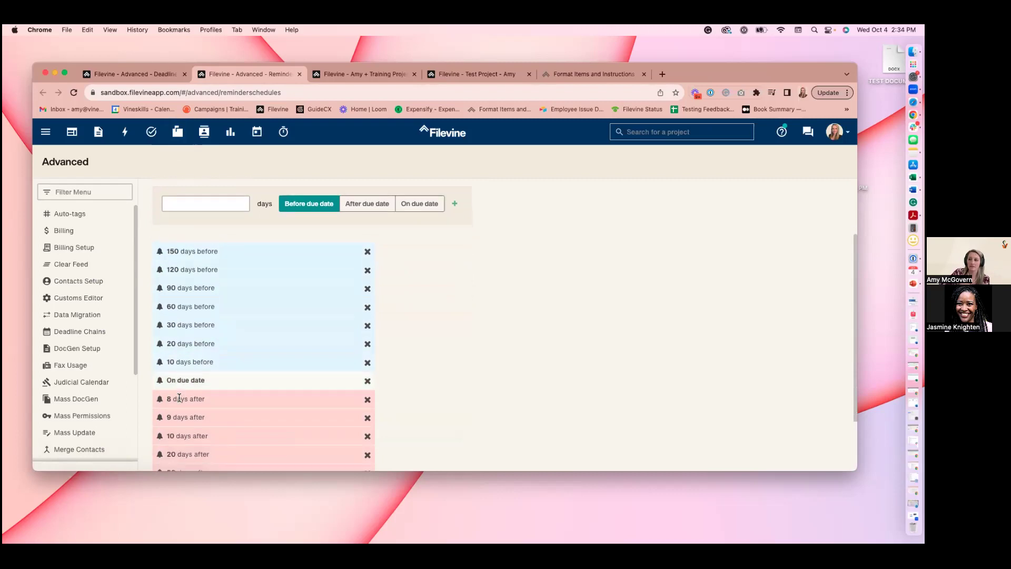
scroll(179, 398, down, 4)
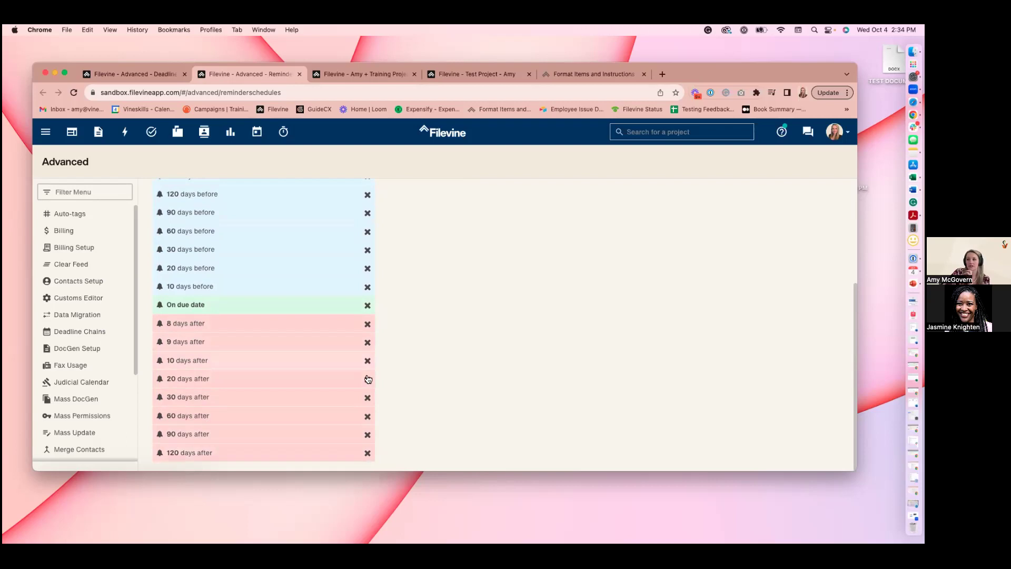
scroll(245, 403, up, 4)
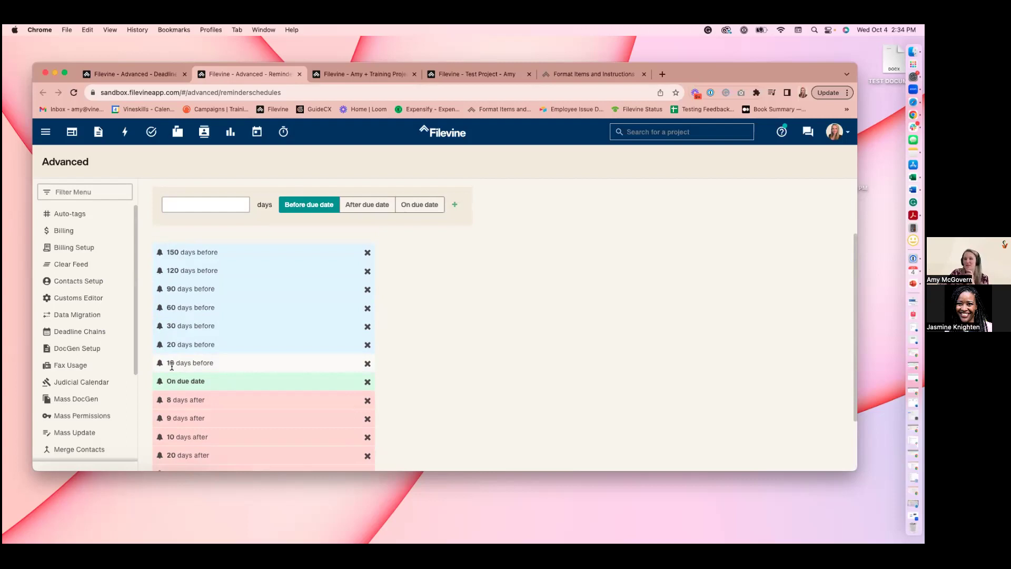
click(153, 76)
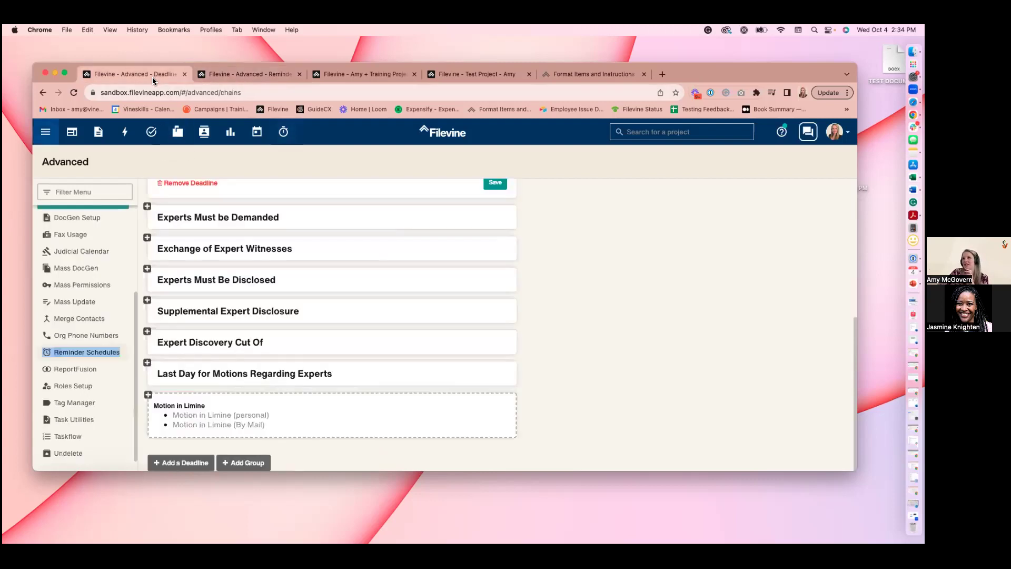
click(218, 79)
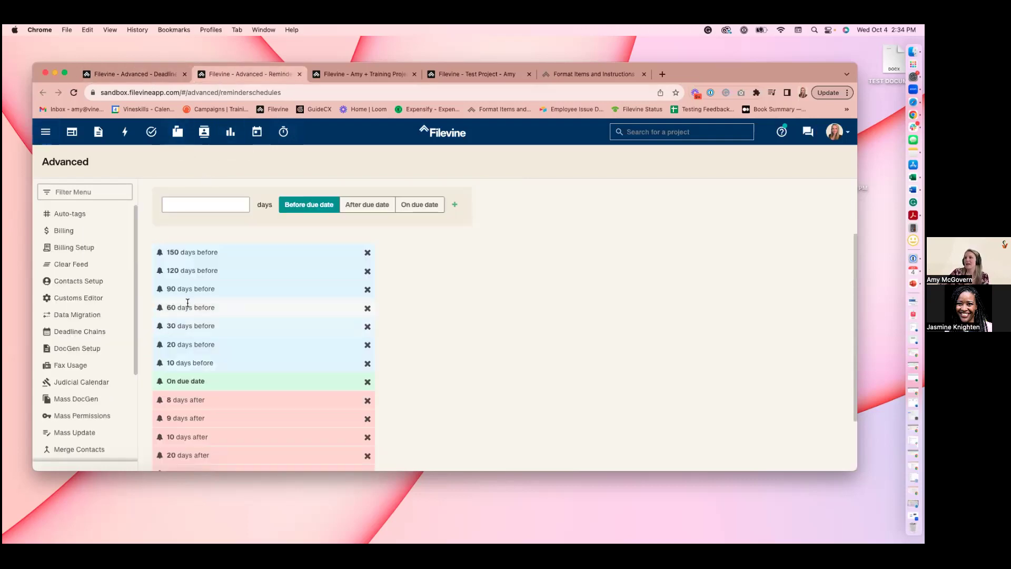
Switch to the Trial - AM reminder schedule and review its reminders
click(326, 227)
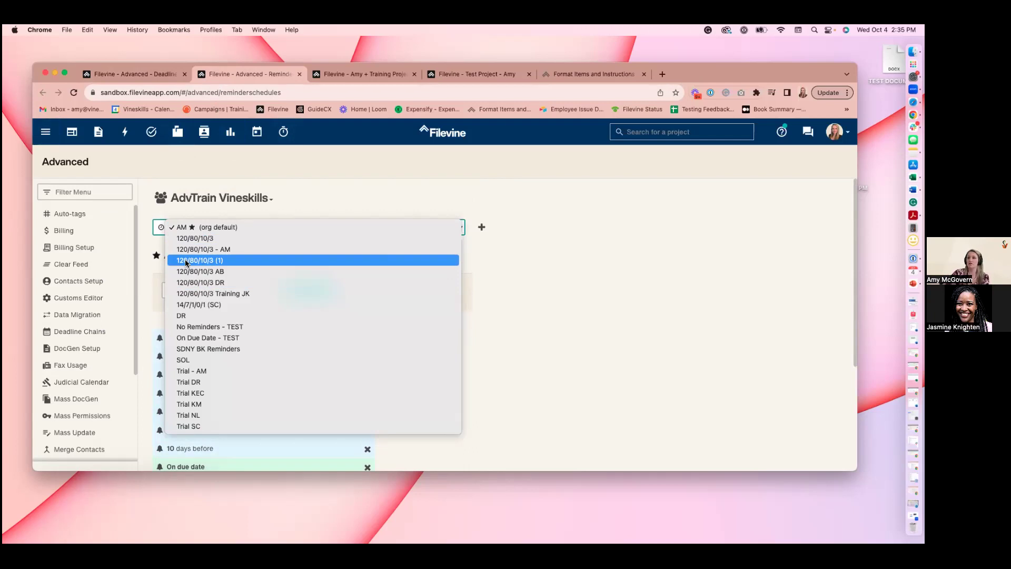
click(669, 327)
click(254, 230)
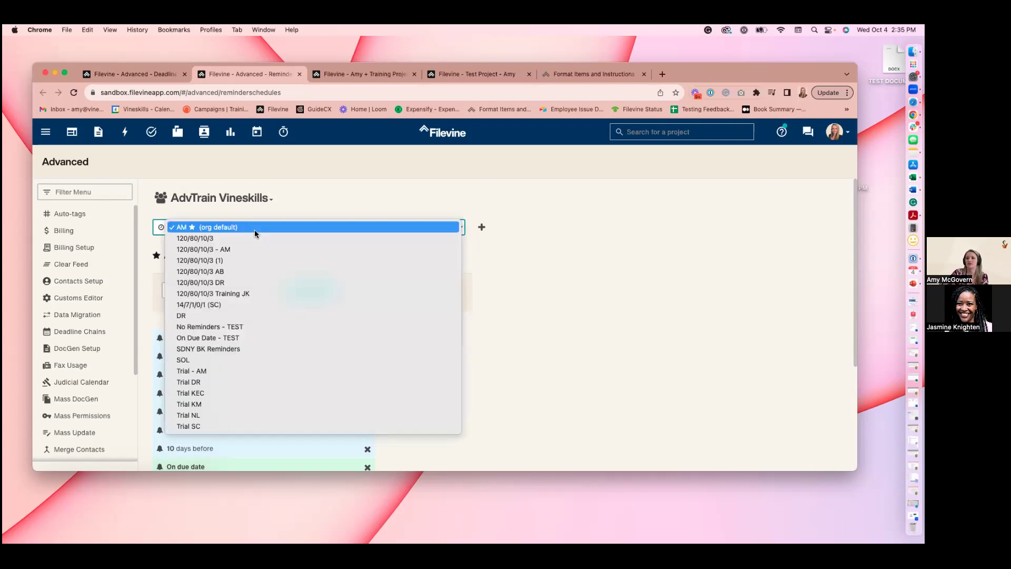
click(211, 373)
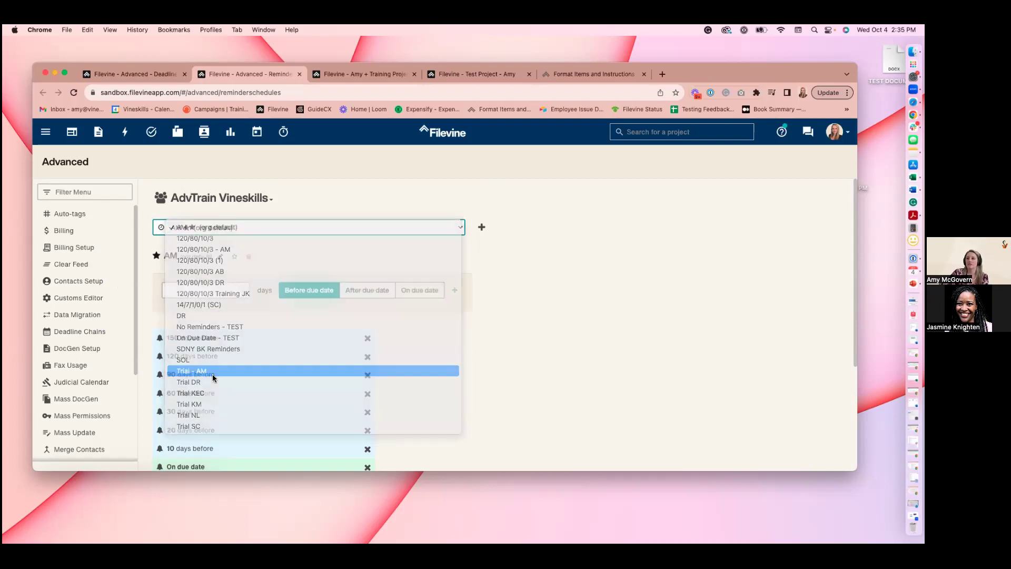
scroll(255, 269, down, 3)
scroll(253, 305, up, 3)
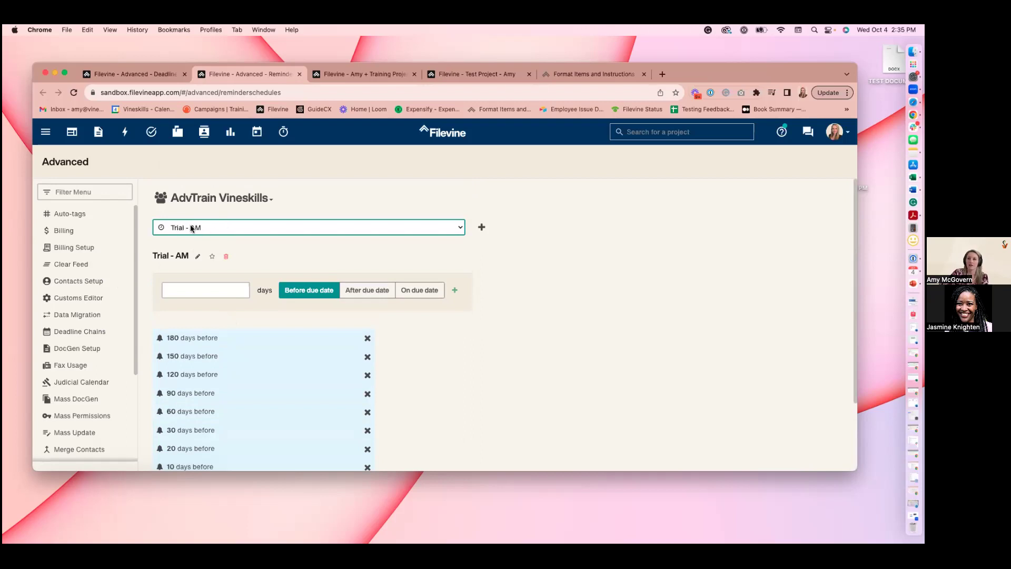
Browse the list of other reminder schedules, keeping Trial - AM selected
click(192, 228)
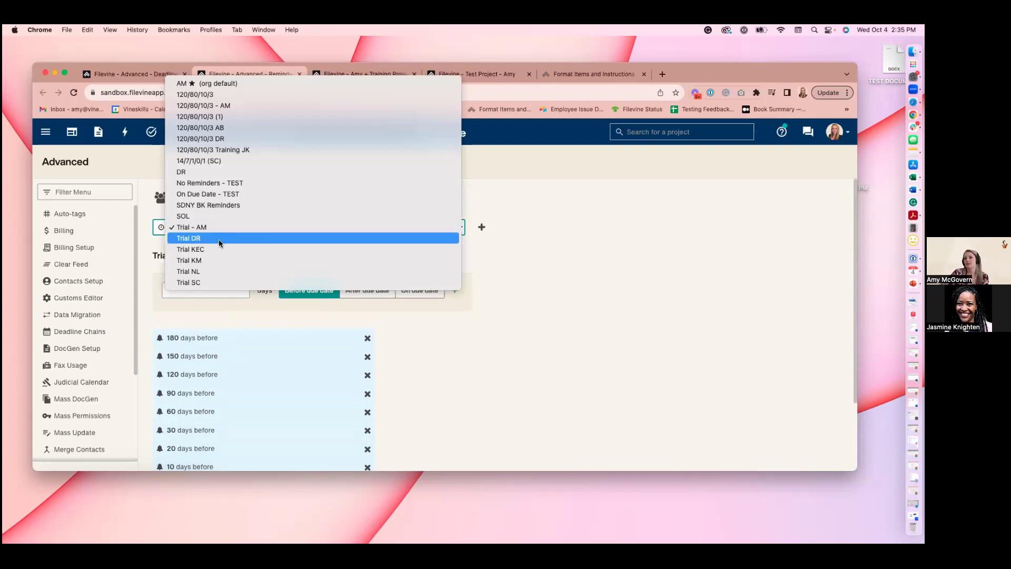
click(567, 219)
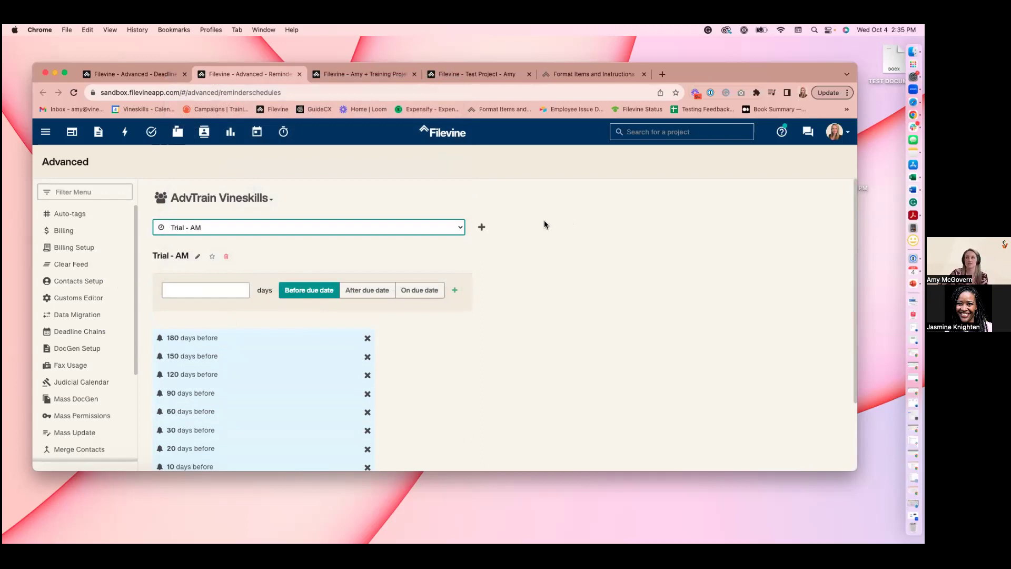
click(436, 232)
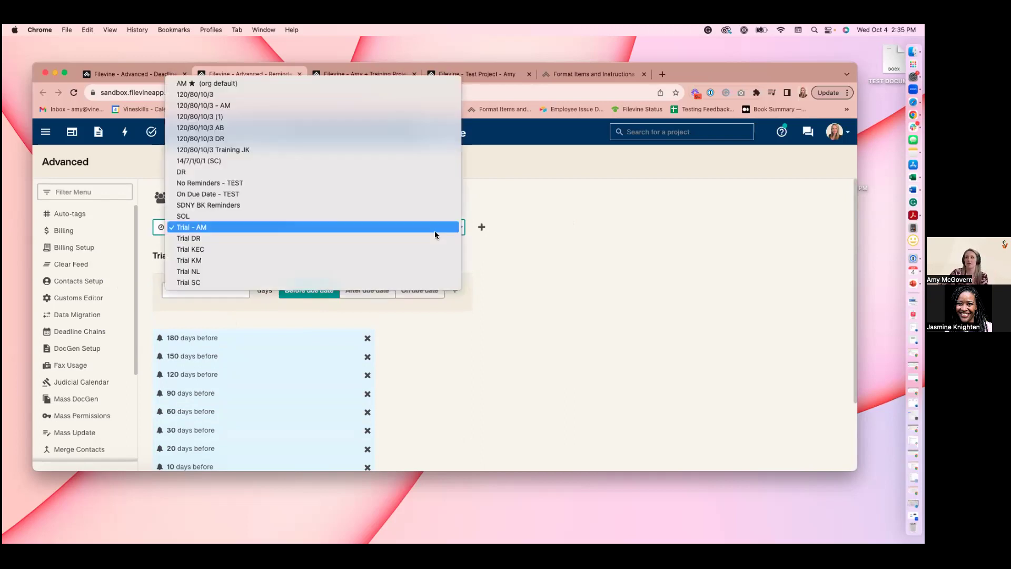
click(552, 220)
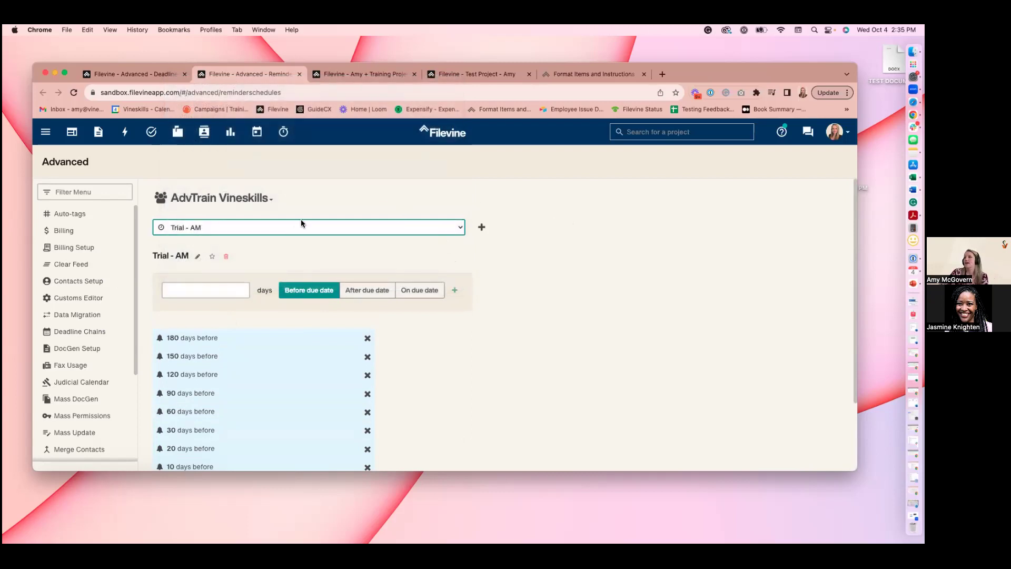
Add a reminder for 190 days before the due date to the Trial - AM schedule and remove it again
scroll(304, 224, down, 3)
scroll(209, 208, up, 3)
click(208, 290)
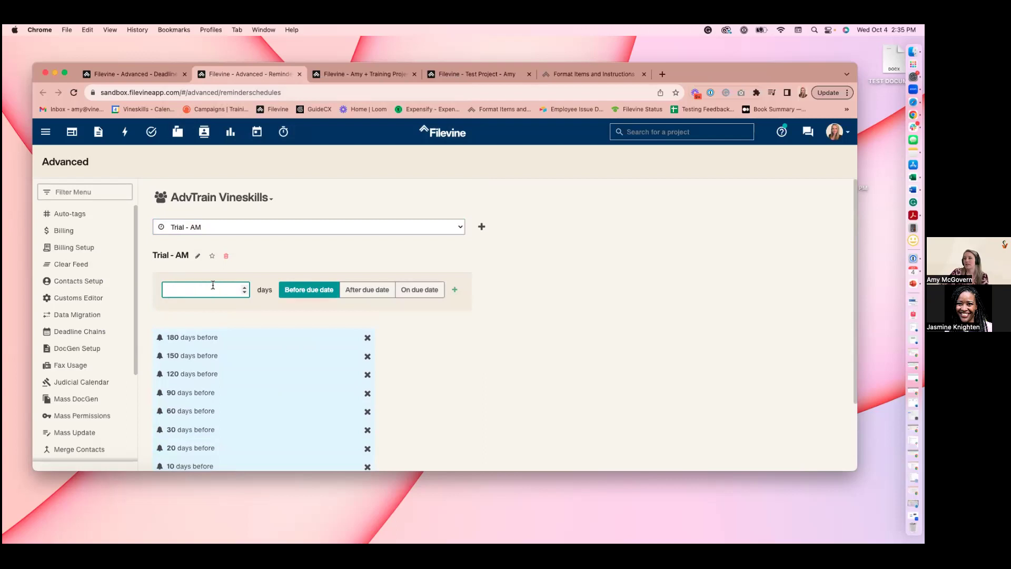
text(190)
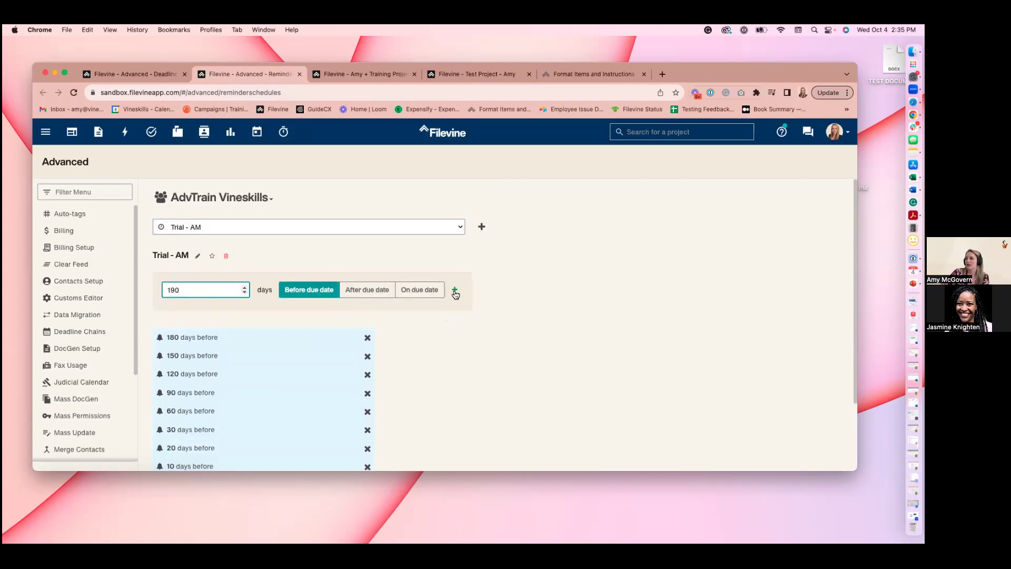
click(455, 291)
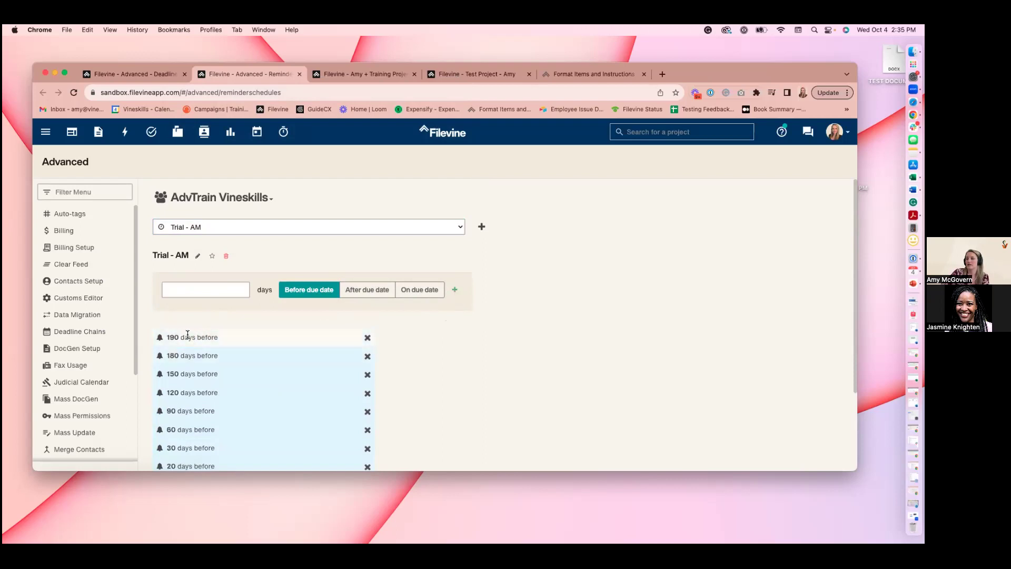
click(368, 337)
scroll(803, 302, down, 3)
scroll(801, 293, up, 3)
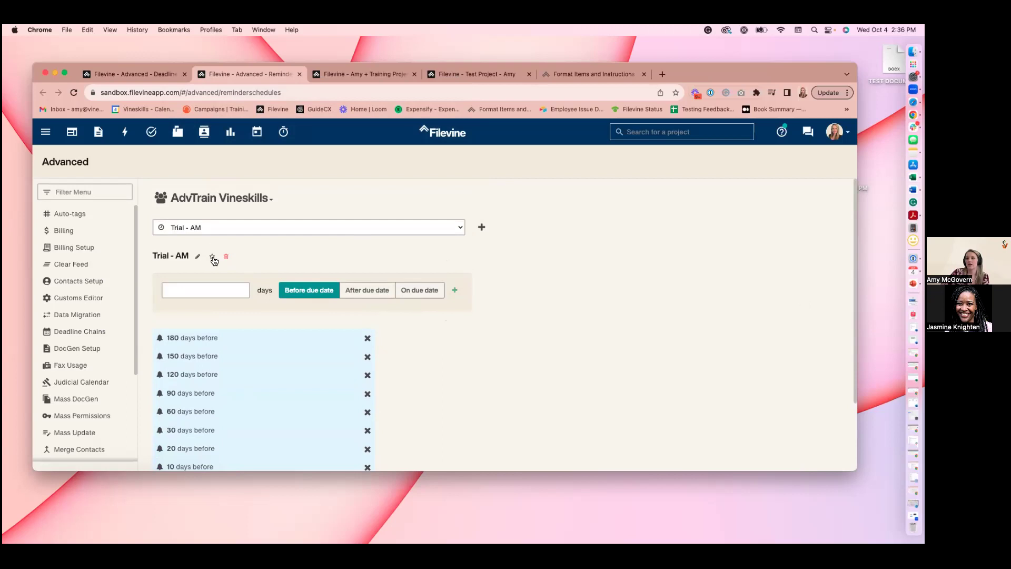
Check which reminder schedule is marked as org default, and close the Reminder Schedules browser tab
click(243, 221)
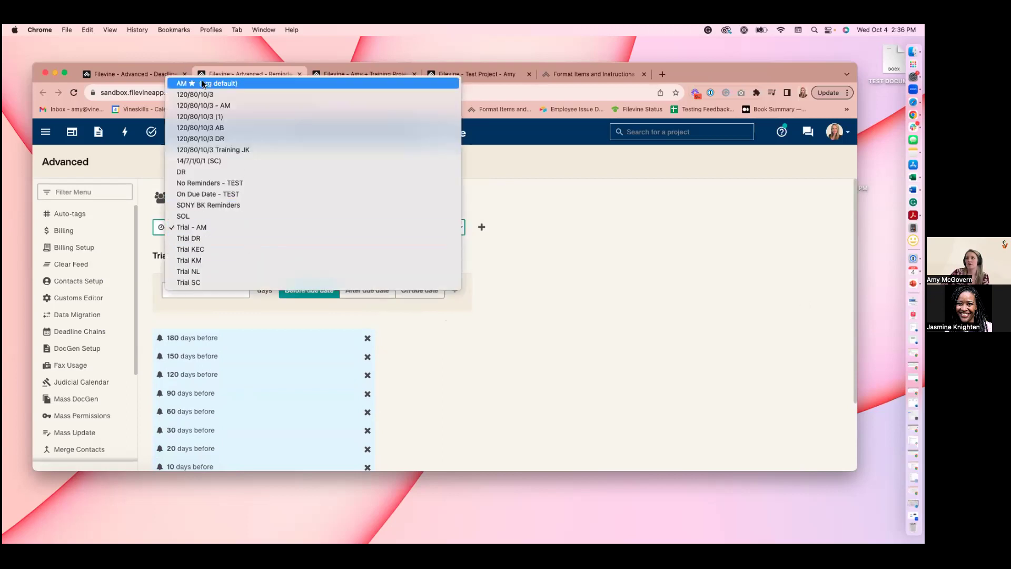
click(528, 248)
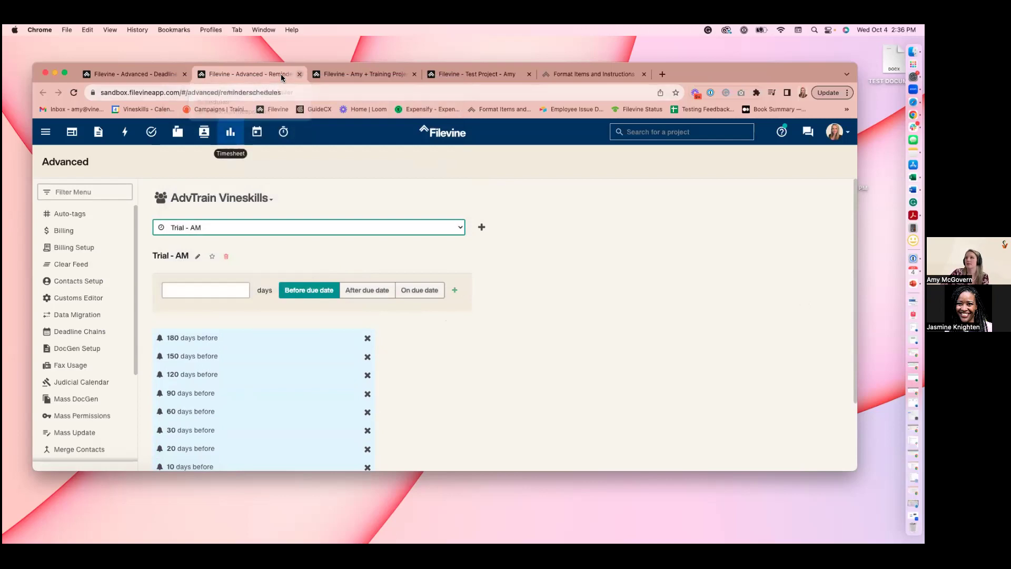
click(300, 75)
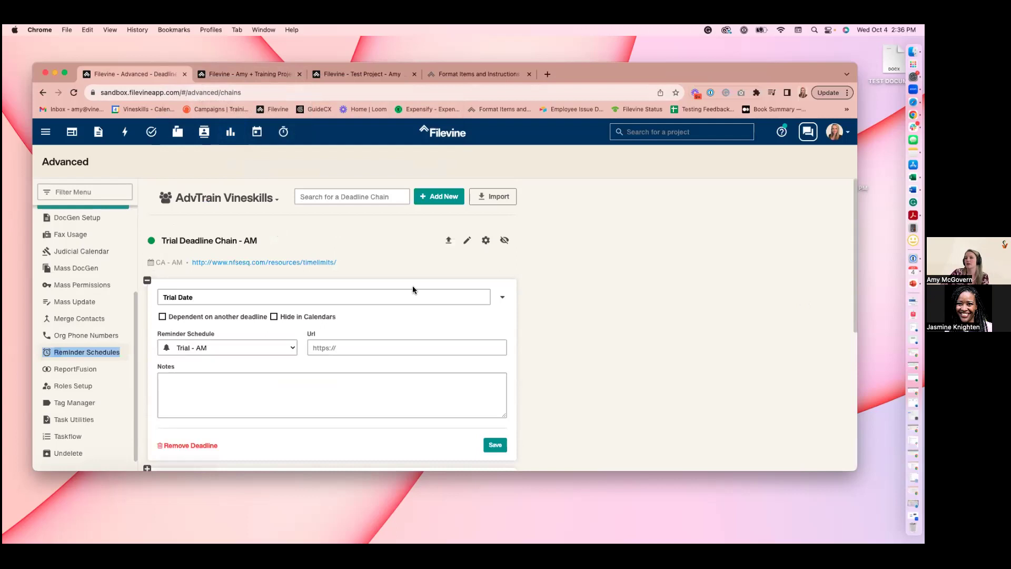
Look over the Trial Date deadline's settings and Notes field in Trial Deadline Chain - AM, and collapse the deadline
scroll(469, 302, down, 3)
click(264, 303)
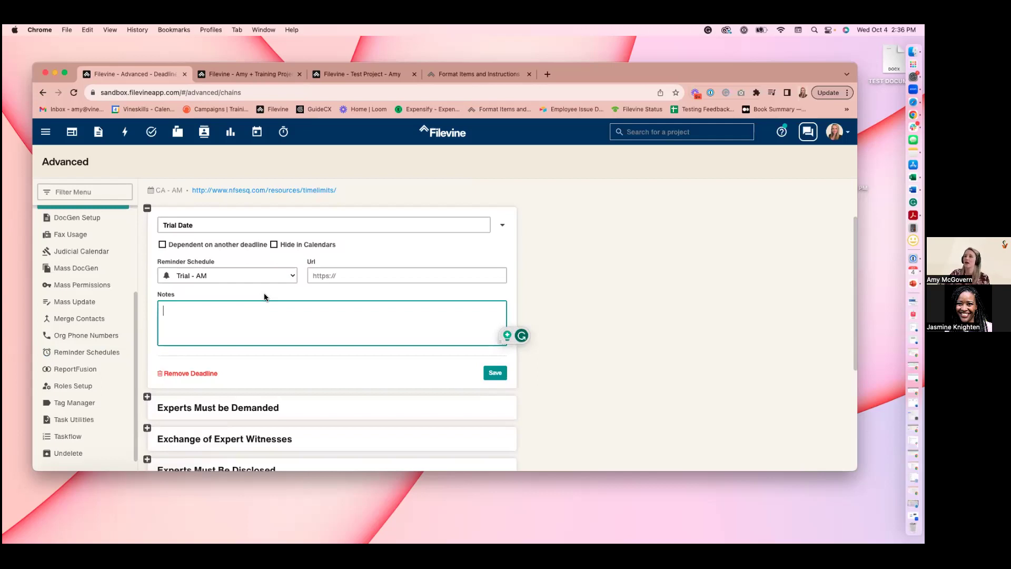
click(148, 209)
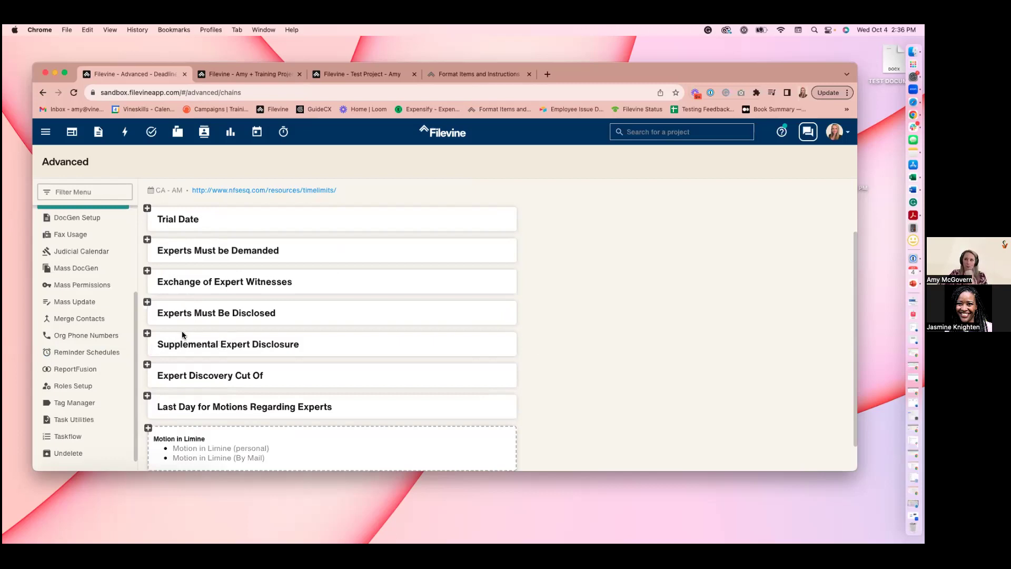
scroll(181, 334, up, 3)
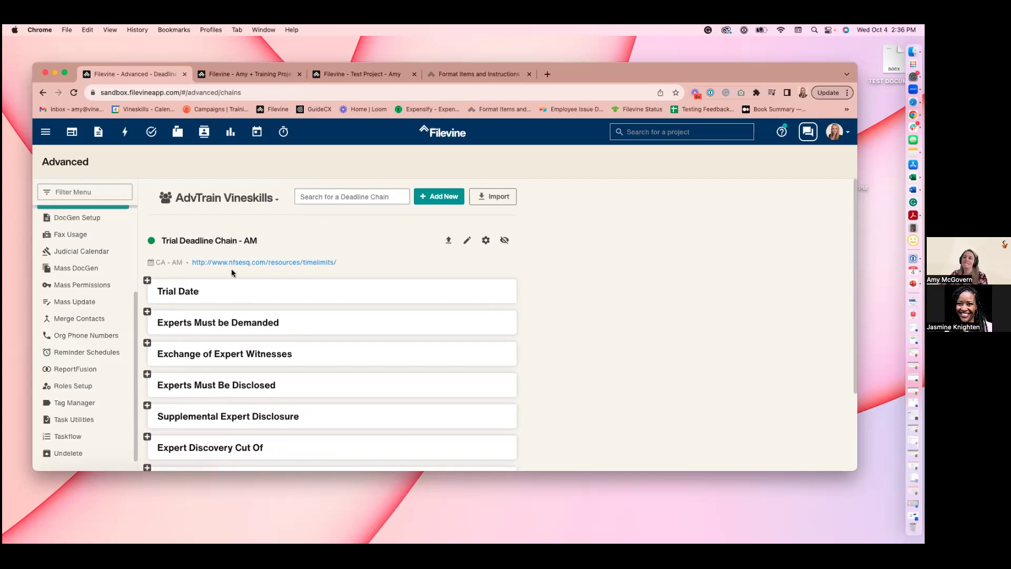
Switch to the training project's browser tab, open its Team section and view who holds the Primary role
click(241, 74)
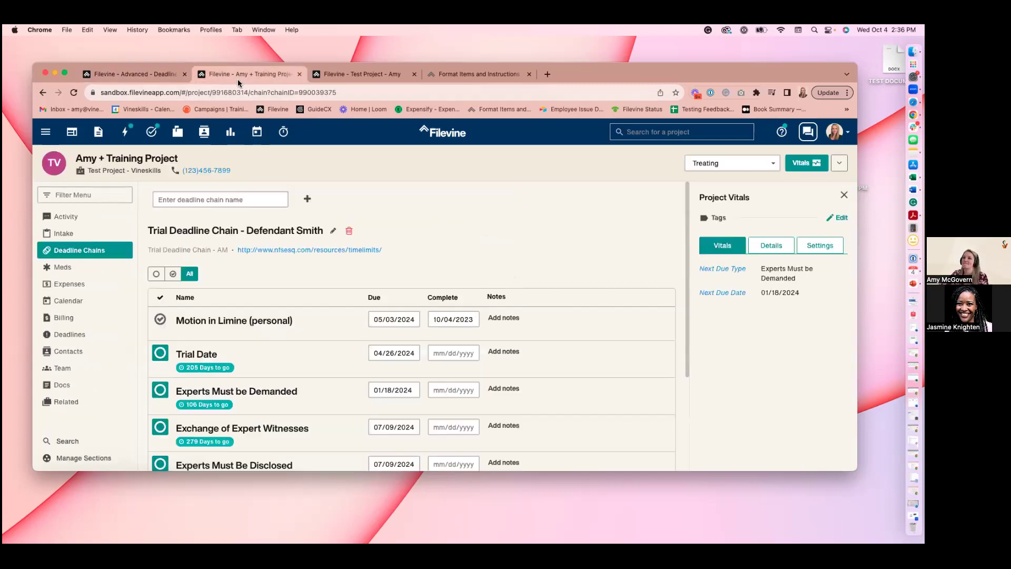
click(73, 373)
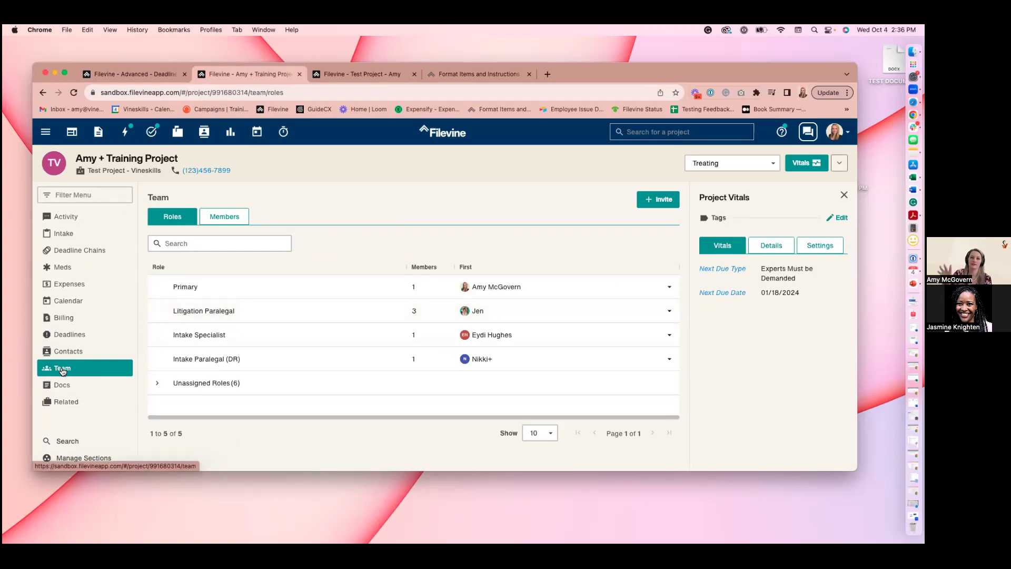
click(300, 287)
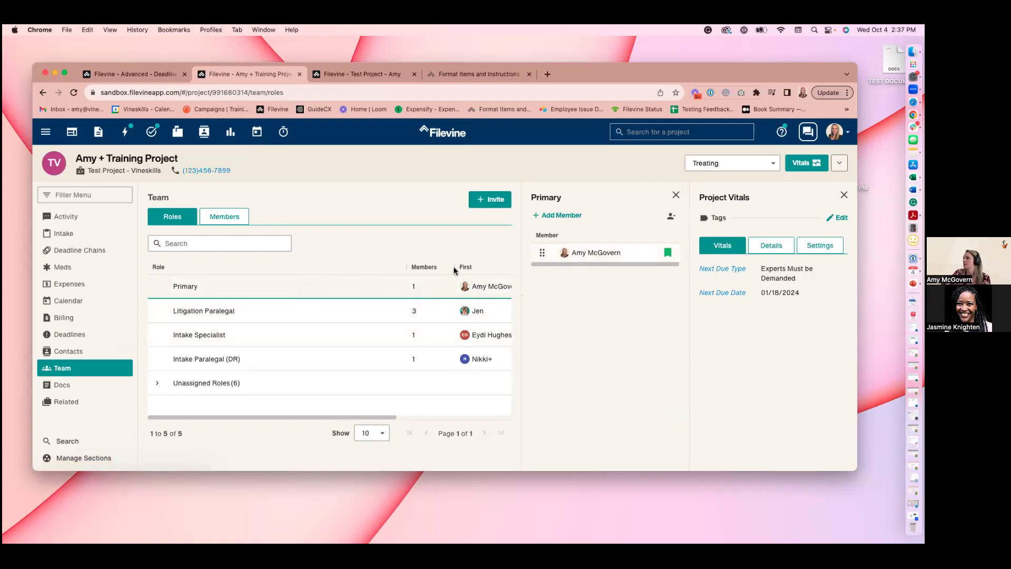
Inspect the Primary member's project access options among the team members, and return to the Advanced Deadline Chains browser tab
click(224, 217)
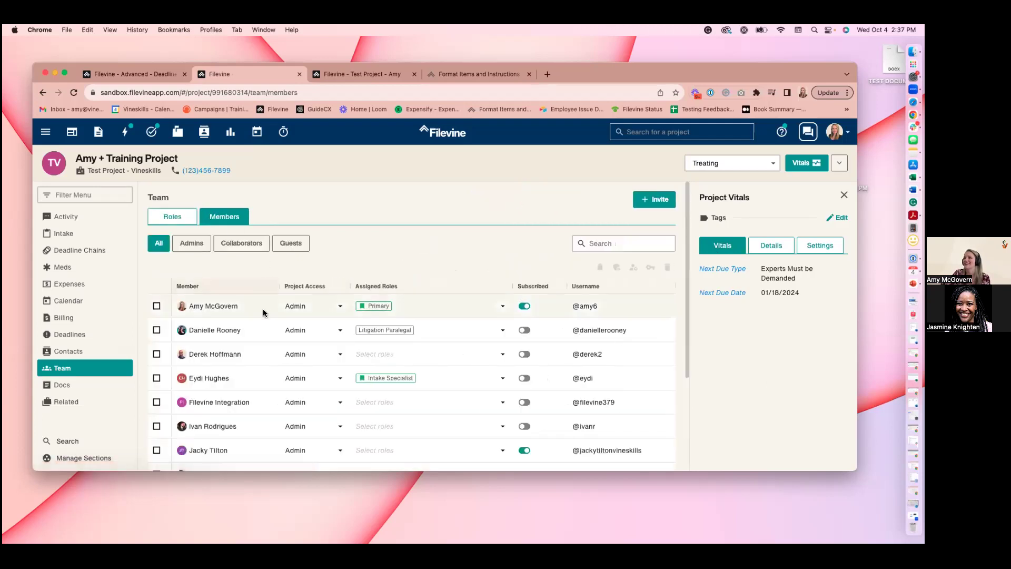
click(263, 312)
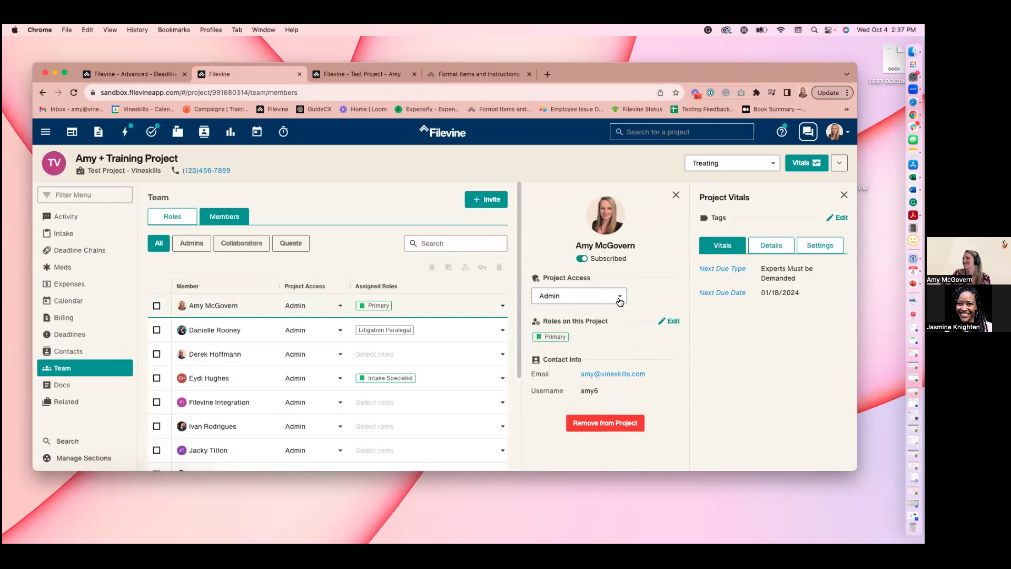
click(620, 296)
click(662, 285)
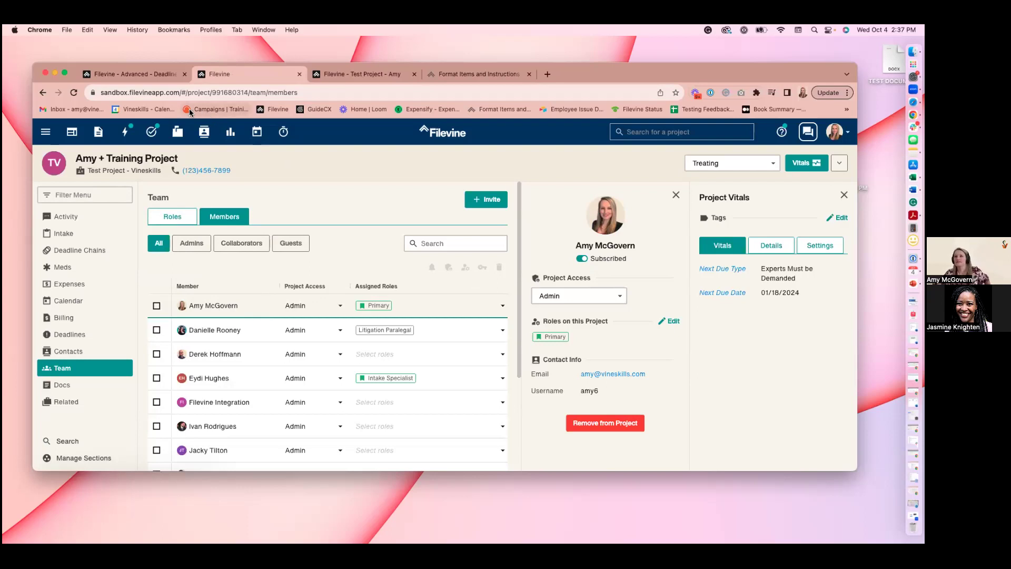
click(130, 73)
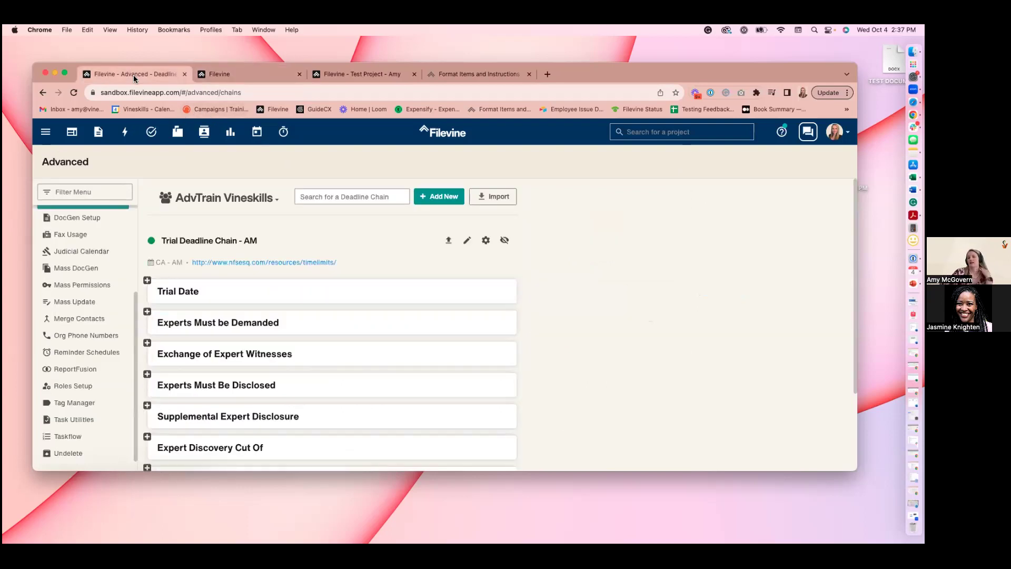
Expand Experts Must be Demanded in Trial Deadline Chain - AM, compare its dependency settings with Trial Date's, and collapse both deadlines
scroll(176, 306, down, 2)
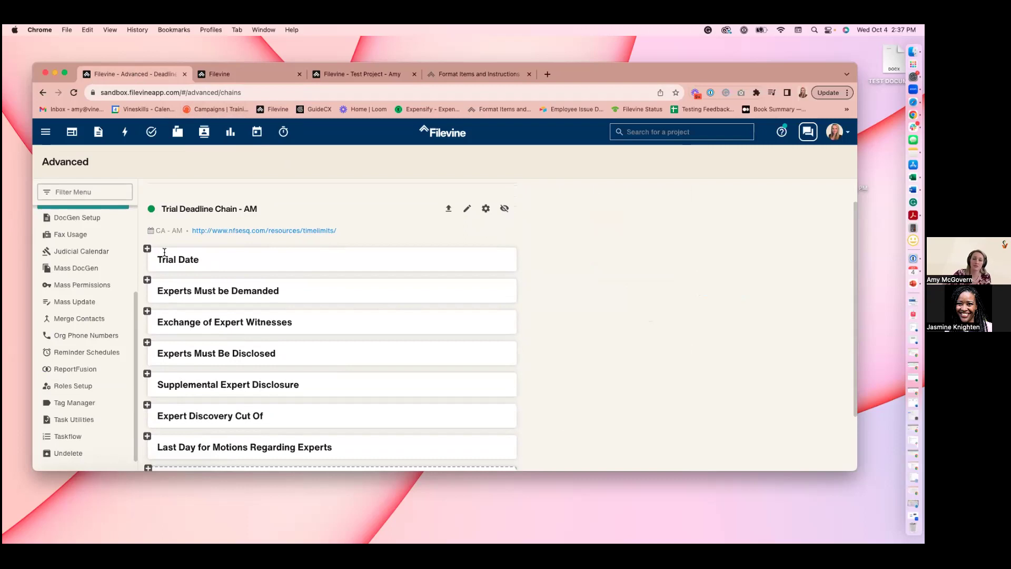
click(148, 280)
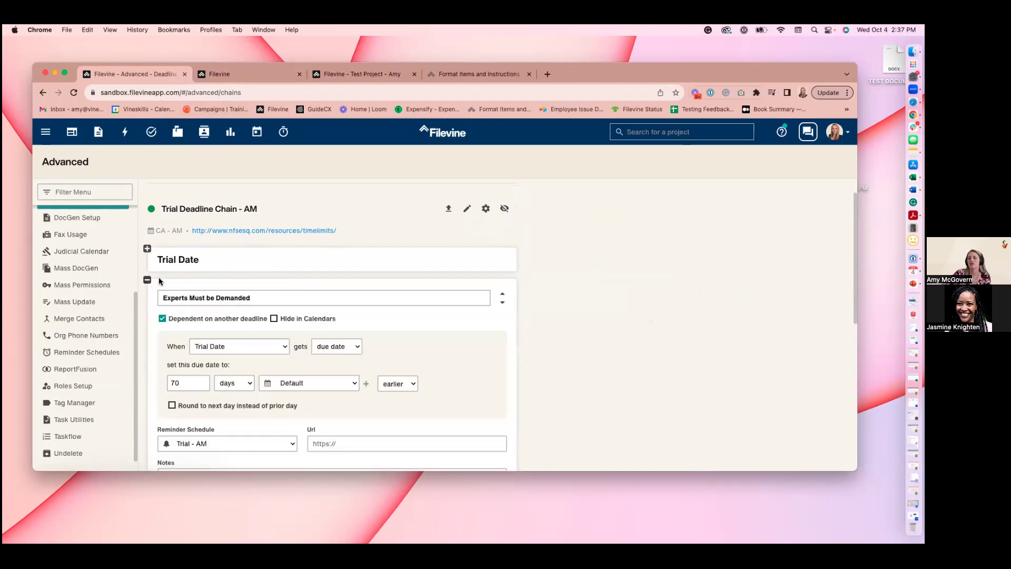
scroll(250, 295, down, 1)
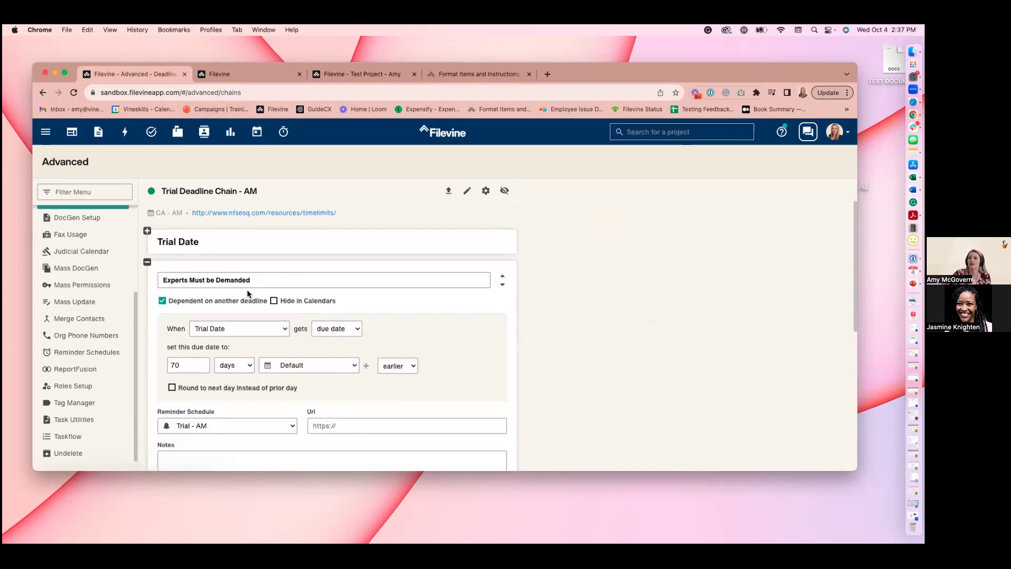
click(147, 230)
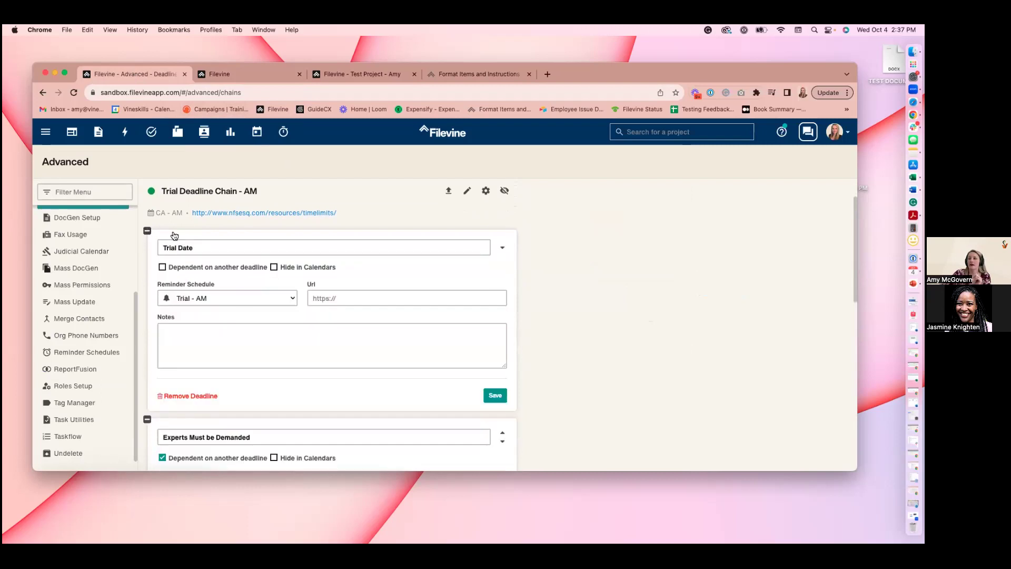
click(147, 230)
scroll(310, 260, down, 2)
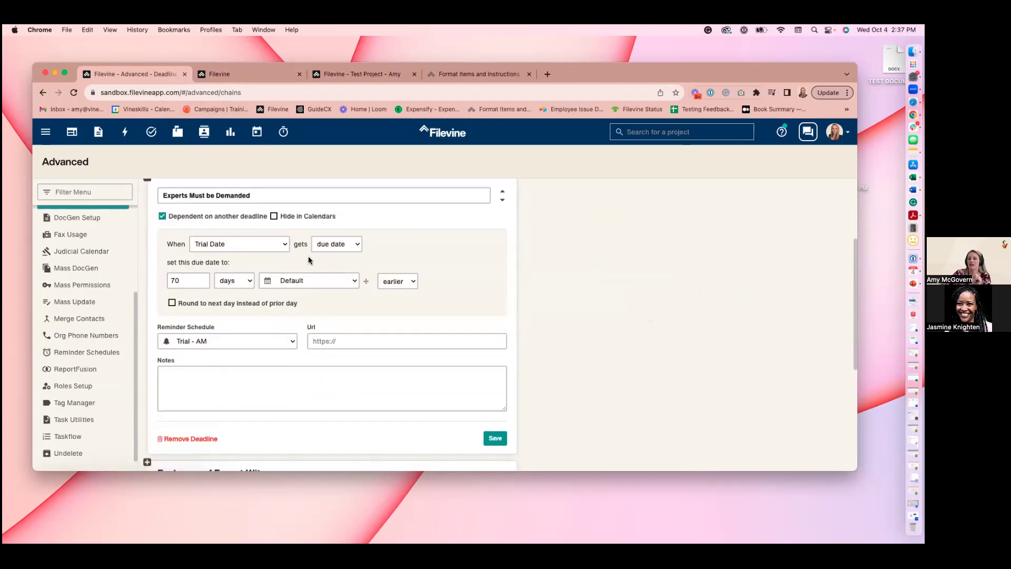
scroll(236, 282, up, 1)
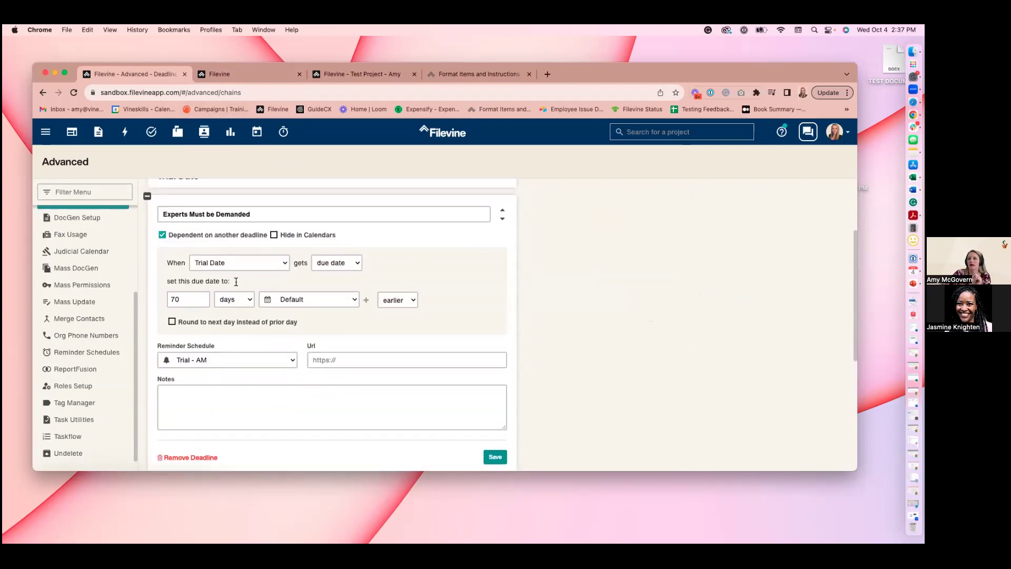
click(148, 197)
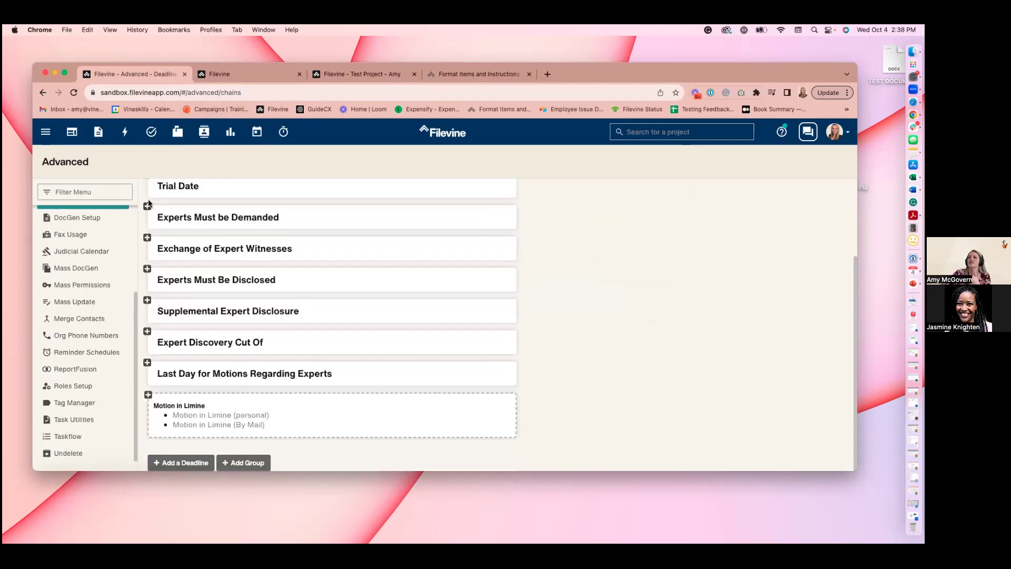
Reopen the Experts Must be Demanded deadline and review its triggering deadline choices, earlier/later options and Notes field
click(150, 210)
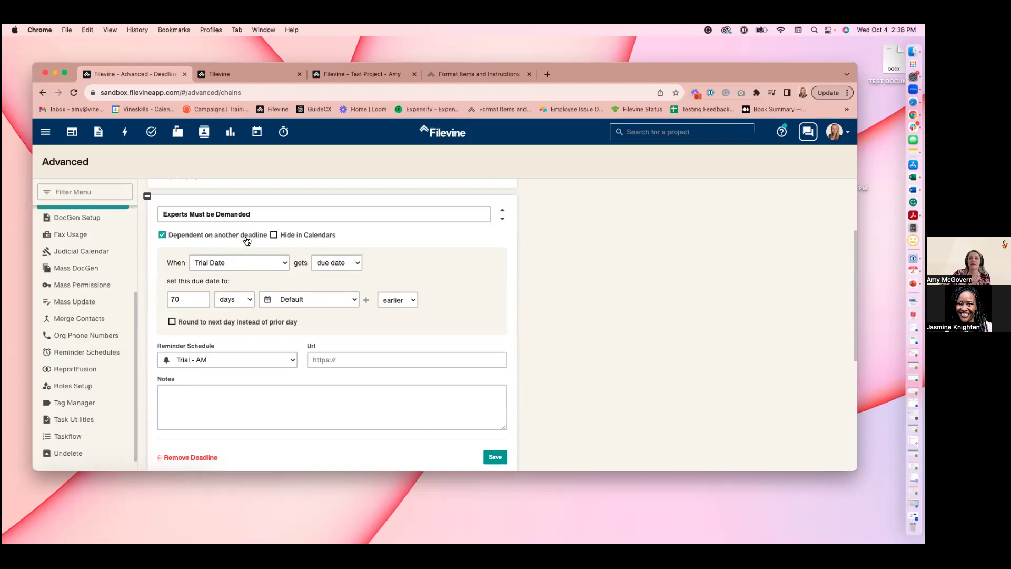
click(234, 263)
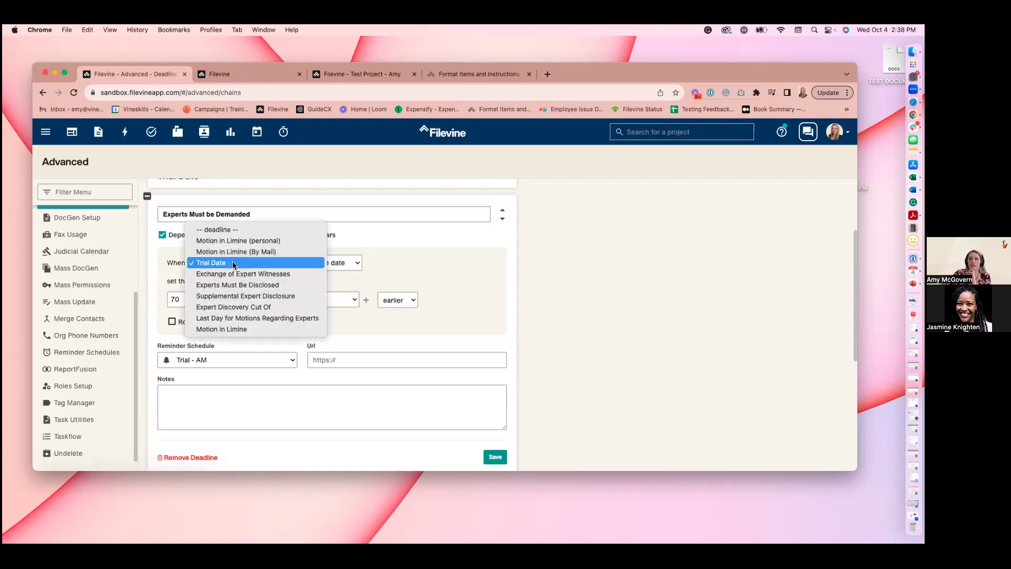
click(205, 266)
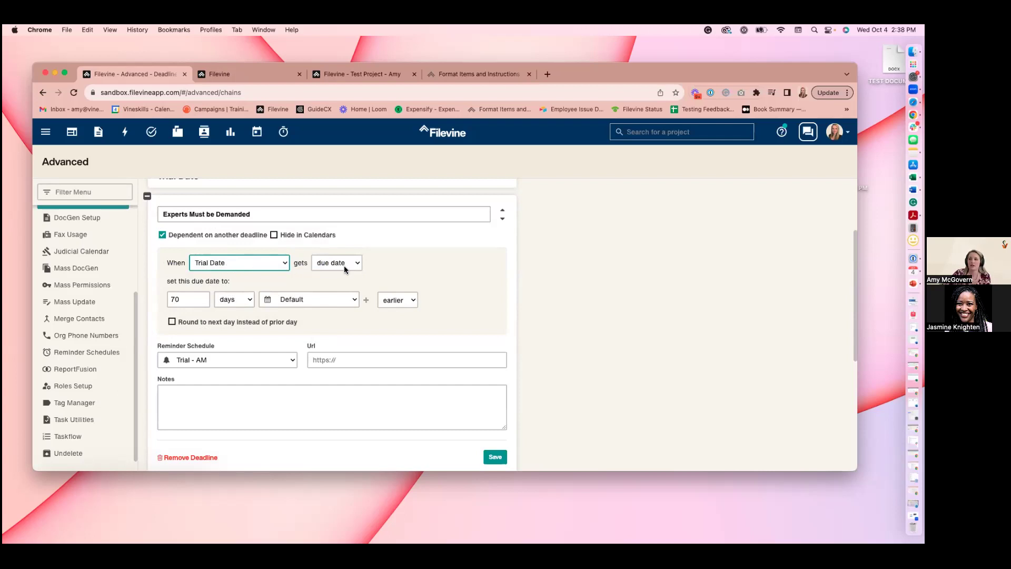
click(404, 301)
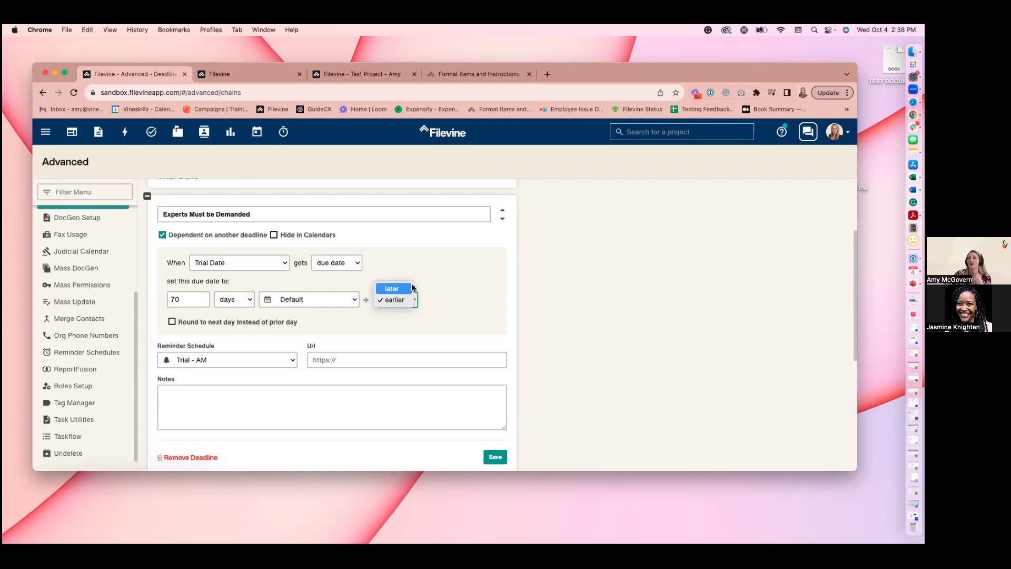
click(434, 275)
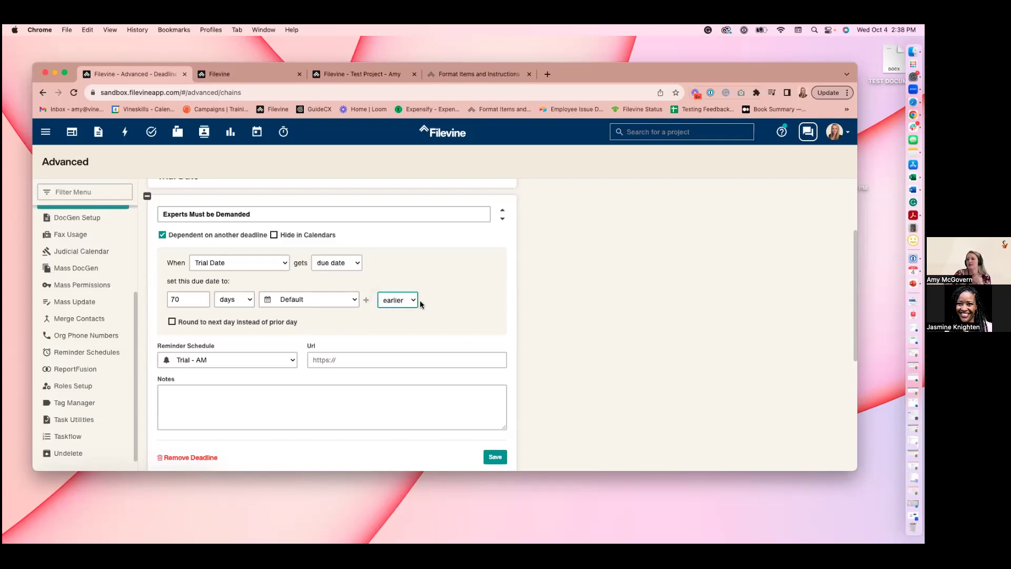
scroll(464, 313, down, 2)
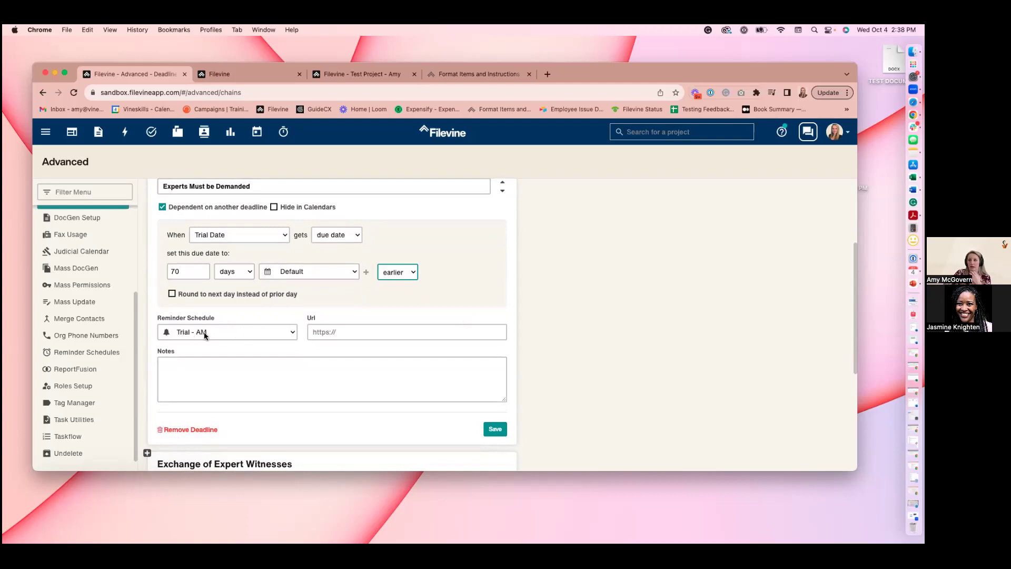
click(258, 364)
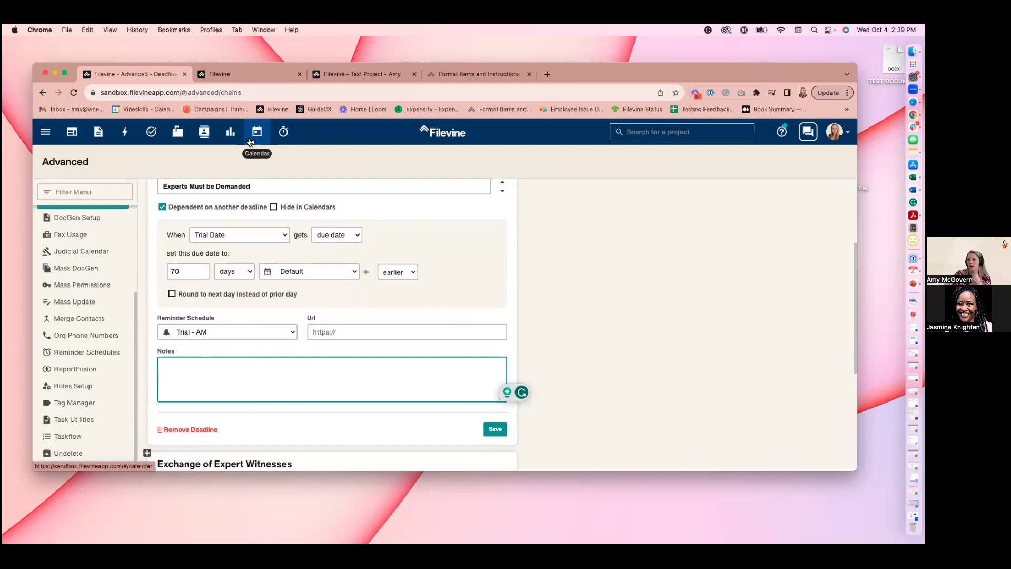
Examine the reordering controls of Experts Must be Demanded relative to Trial Date, and collapse the deadline
scroll(399, 323, up, 3)
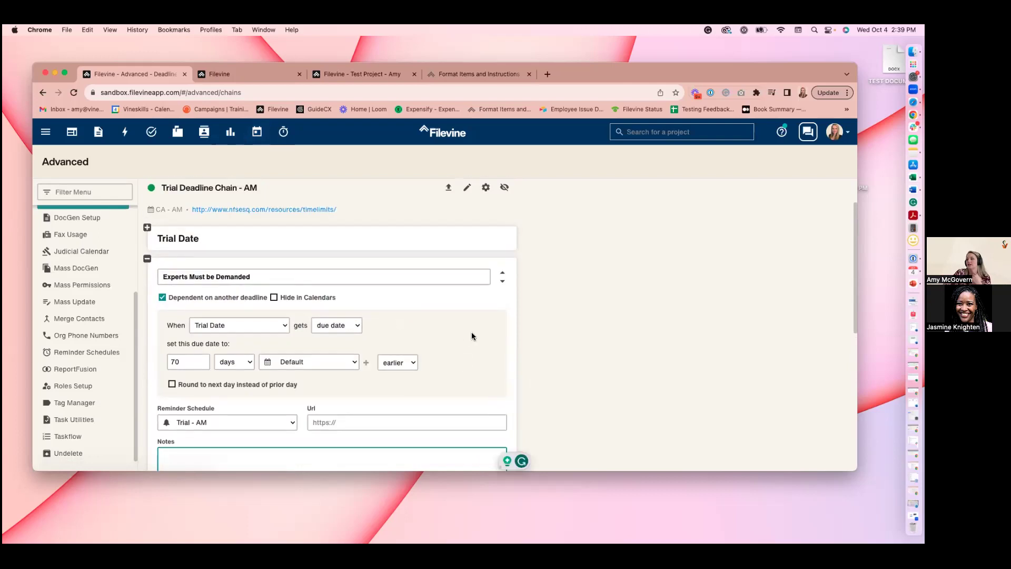
scroll(472, 332, down, 3)
scroll(501, 427, up, 3)
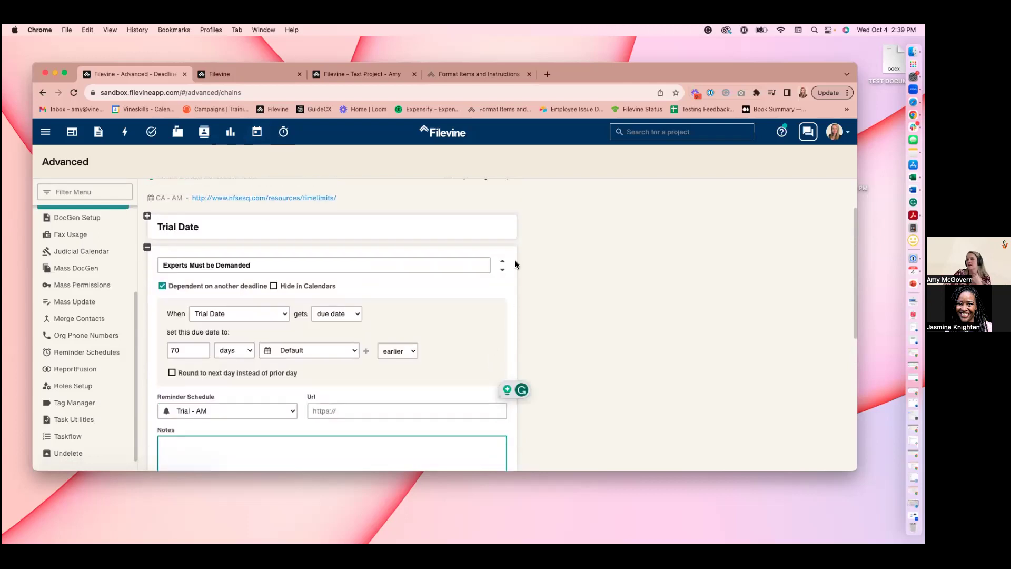
click(503, 261)
click(504, 229)
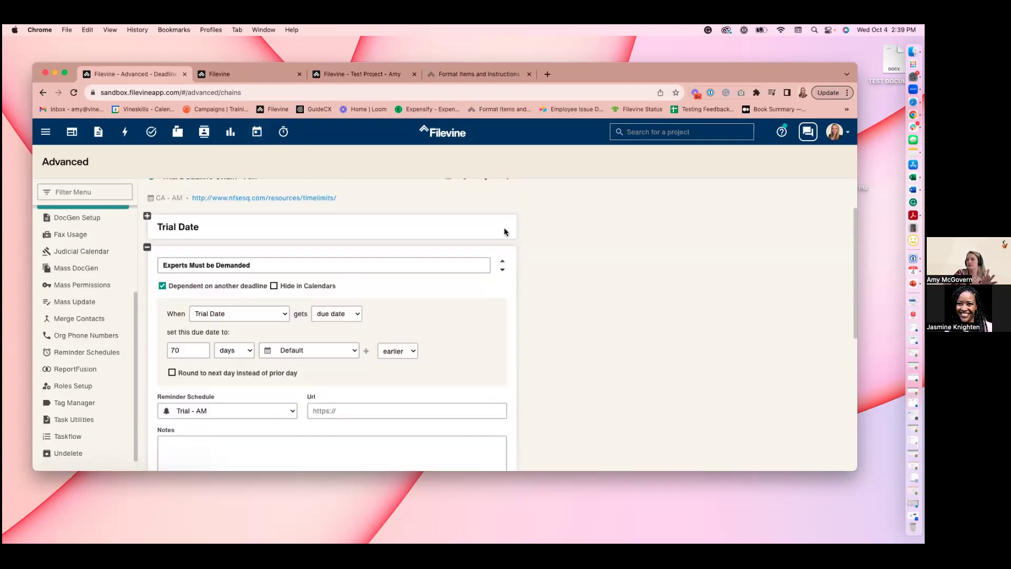
click(148, 245)
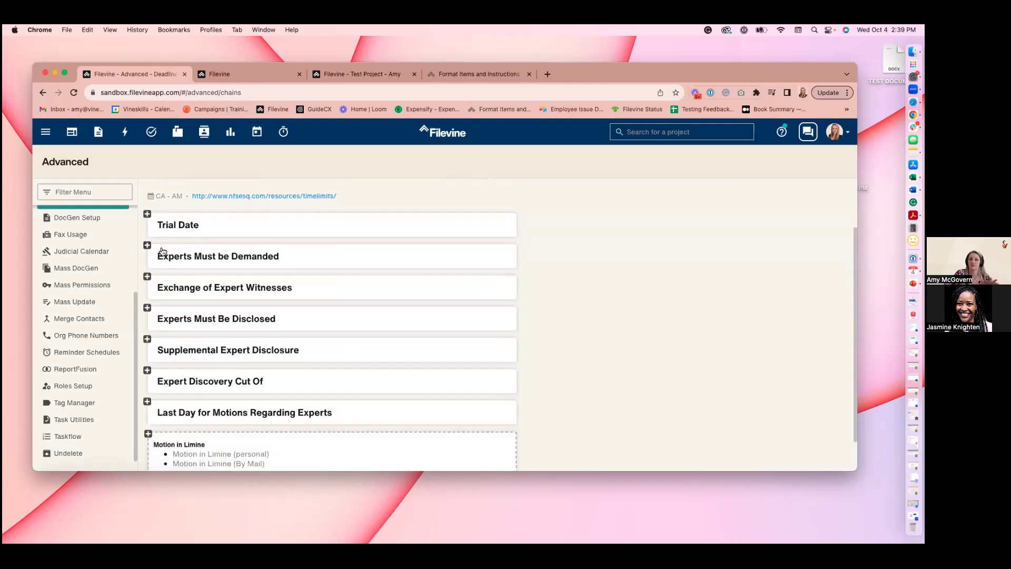
click(147, 246)
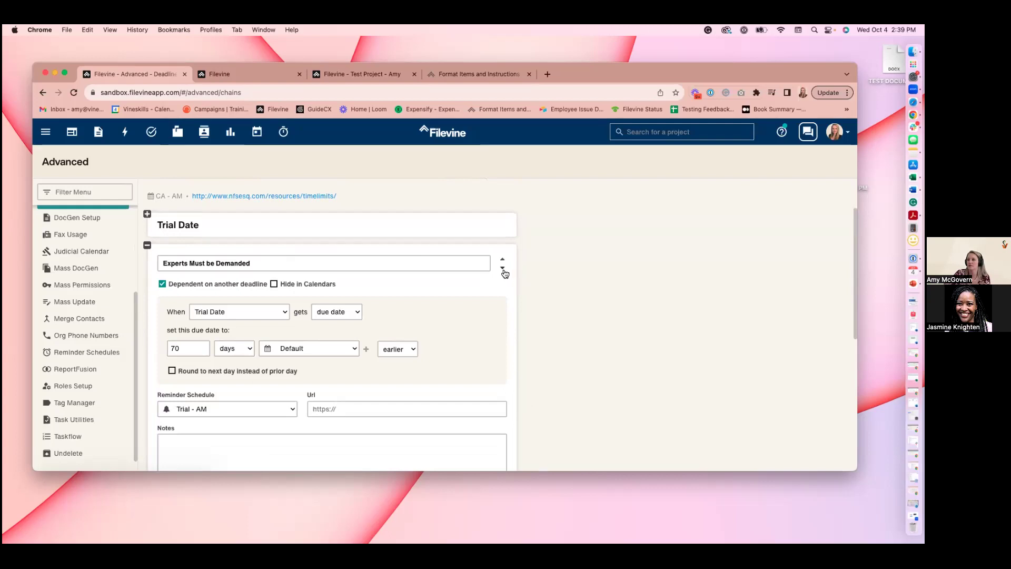
click(148, 246)
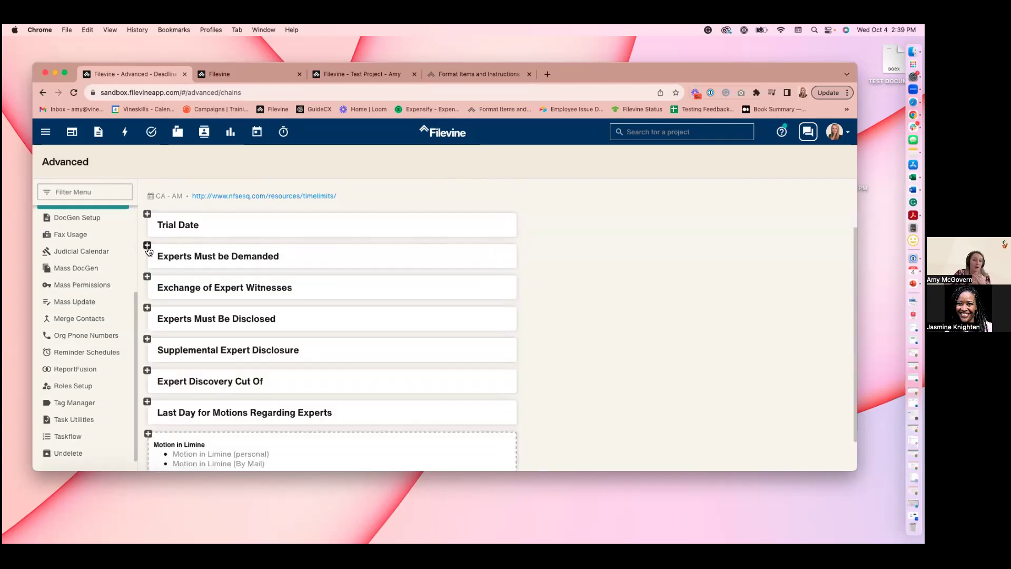
Expand the Exchange of Expert Witnesses deadline and inspect which deadlines it can depend on
click(147, 277)
scroll(204, 306, down, 2)
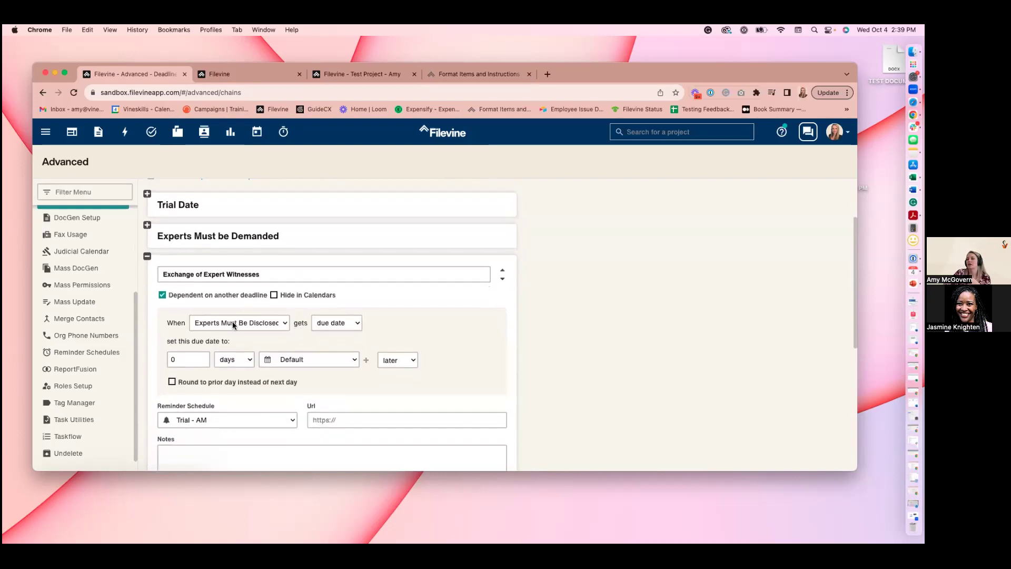
scroll(232, 325, down, 1)
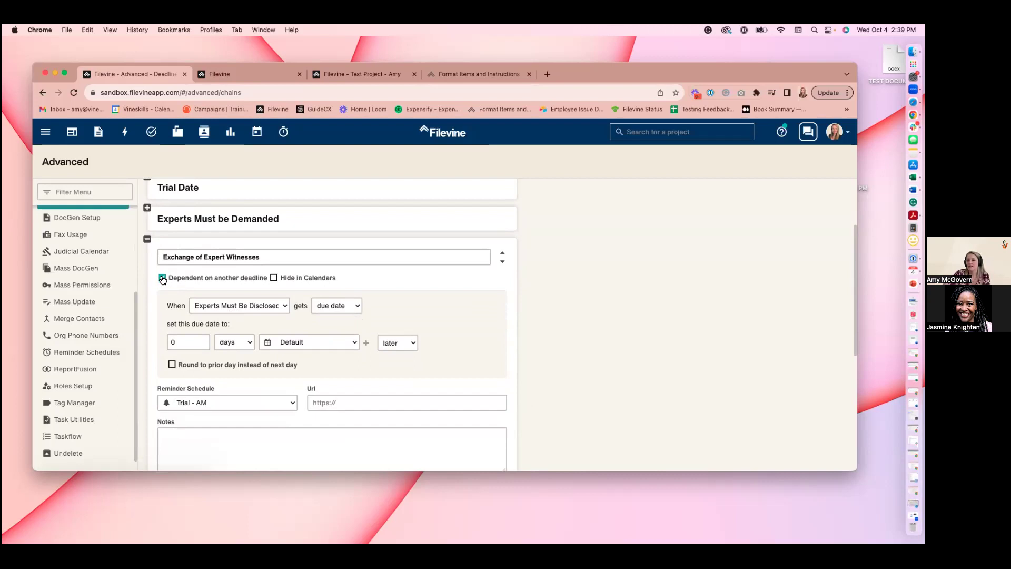
click(235, 305)
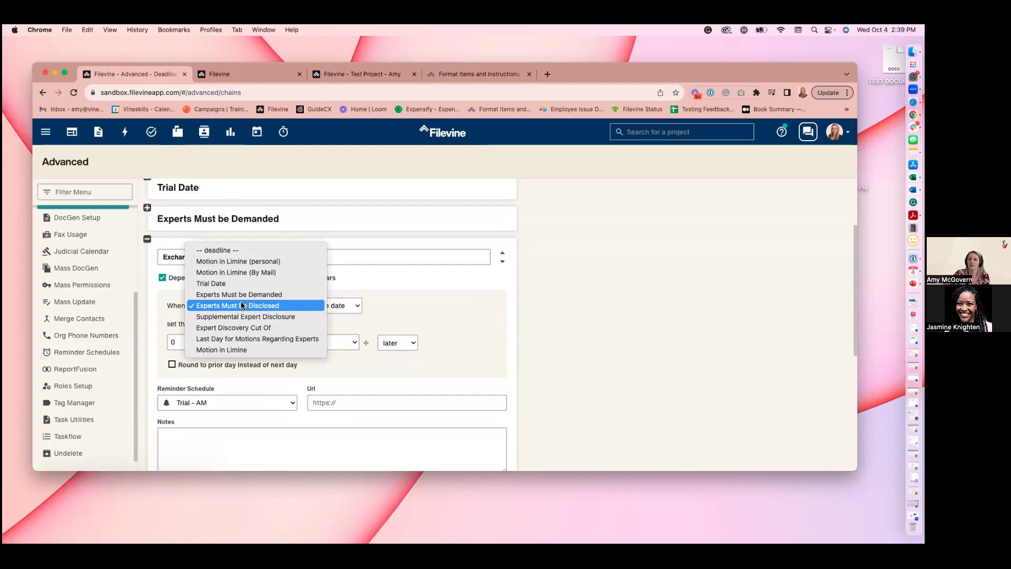
click(428, 301)
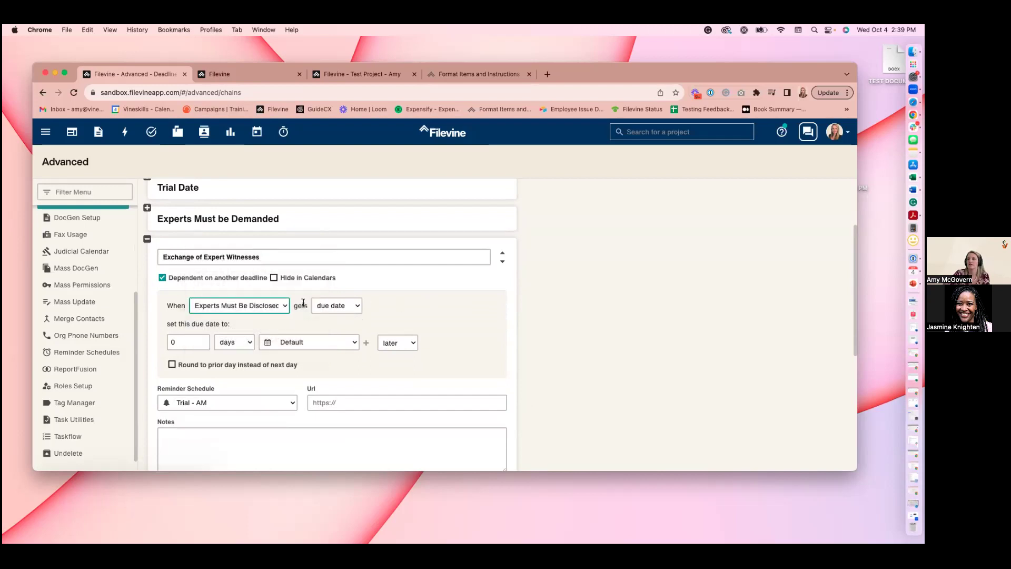
Try the completed trigger for Exchange of Expert Witnesses, set it back to due date, and collapse the deadline
click(343, 306)
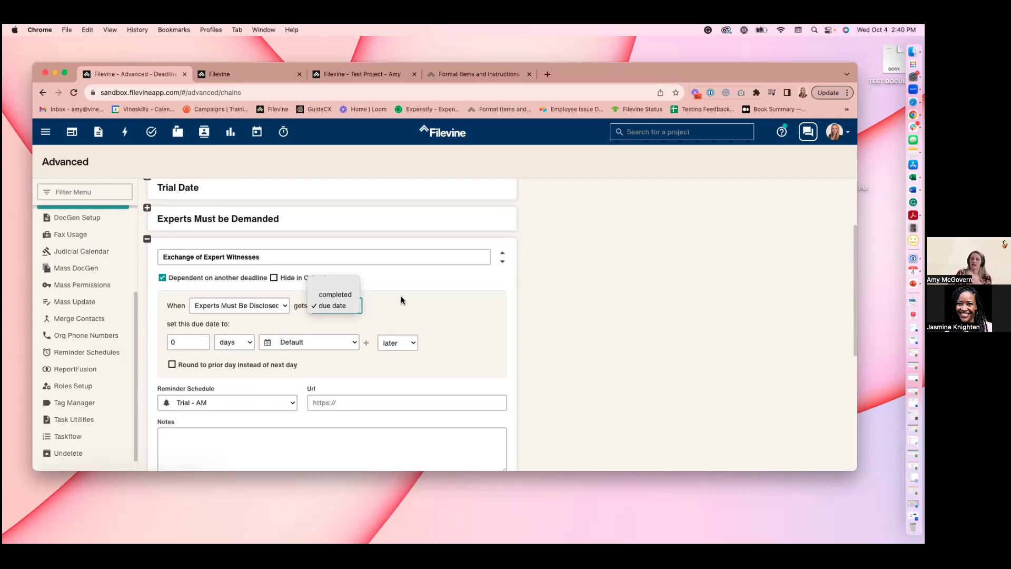
click(340, 296)
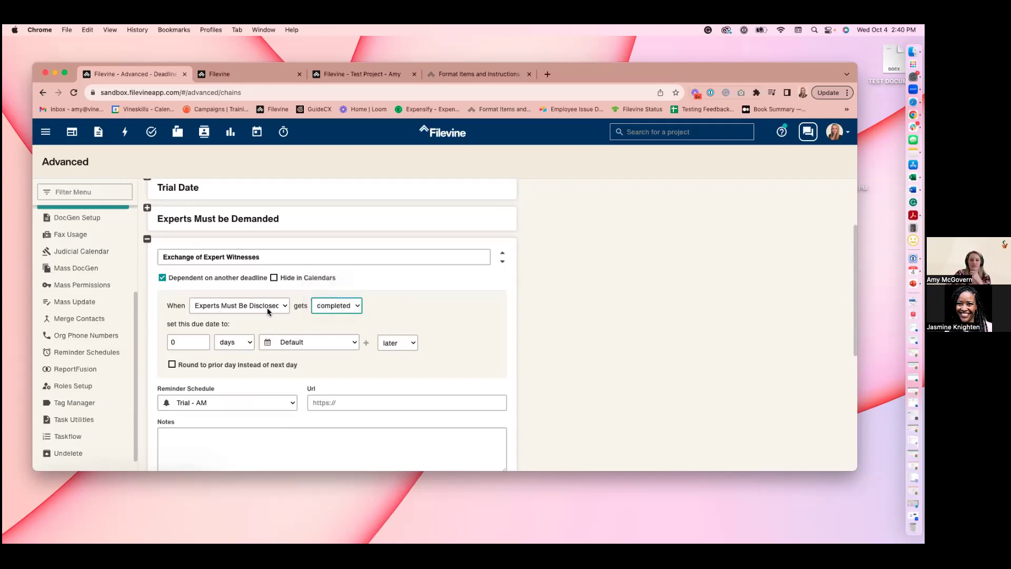
click(356, 308)
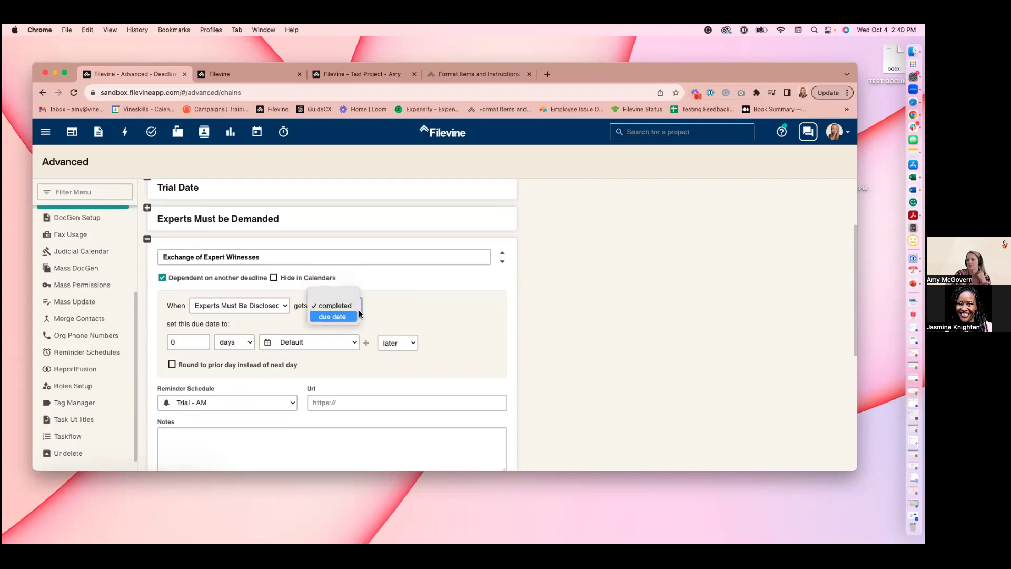
click(356, 316)
scroll(390, 319, down, 2)
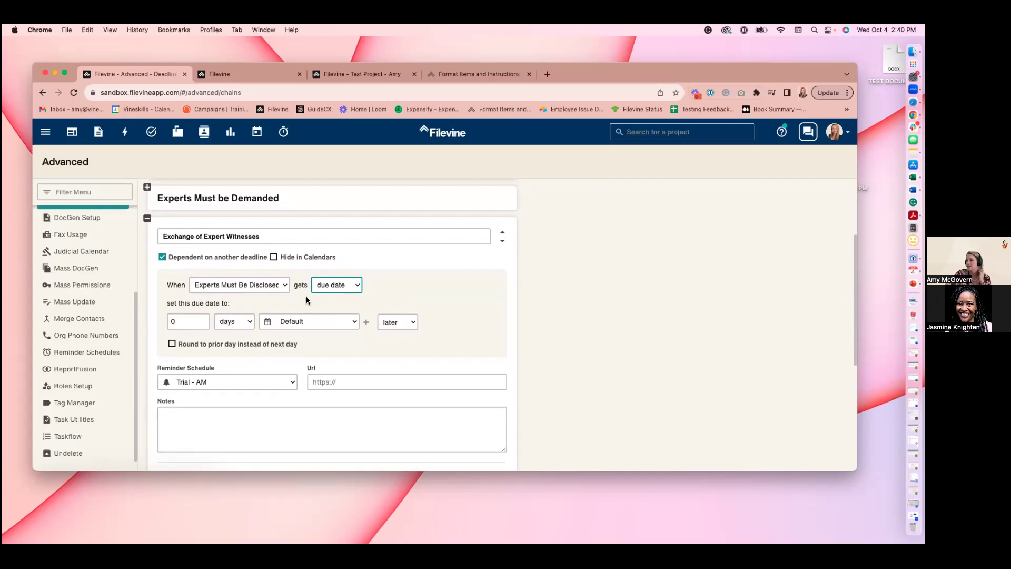
scroll(290, 308, down, 1)
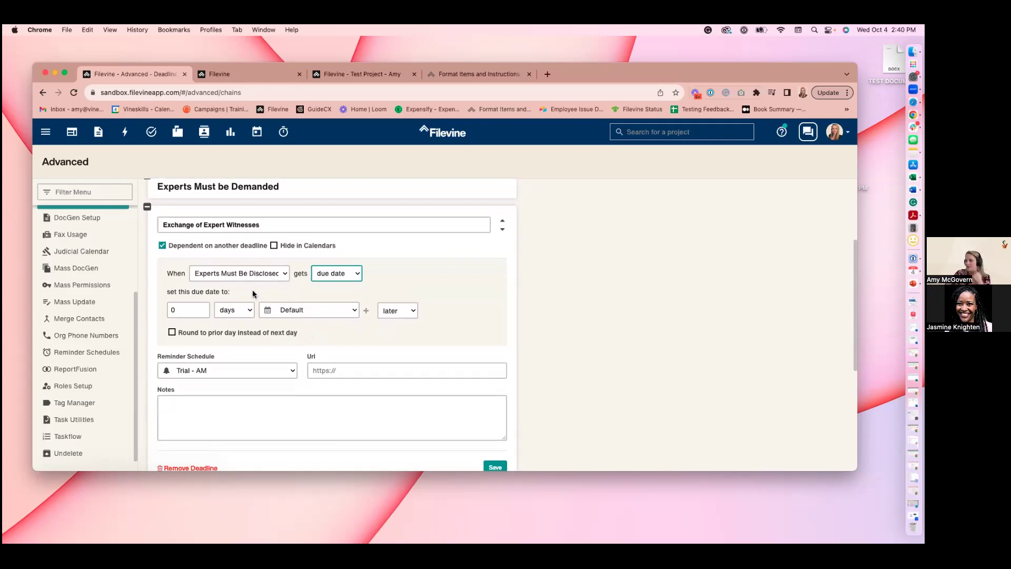
click(147, 209)
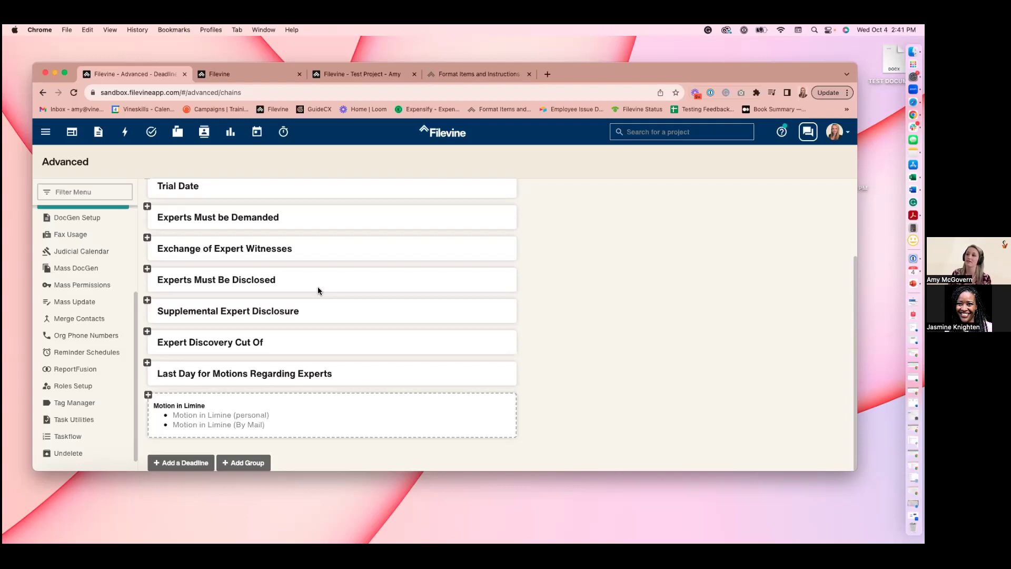
Look over the collapsed chain, view the test project's Deadline Chain section in its browser tab, and return to the Advanced Deadline Chains tab
scroll(421, 297, up, 3)
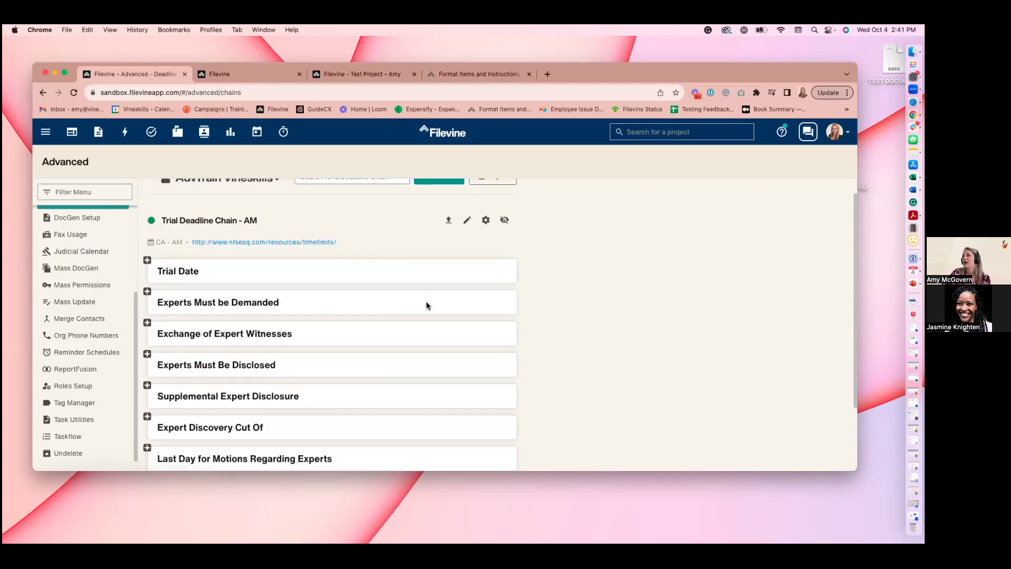
scroll(466, 318, down, 1)
scroll(471, 323, down, 1)
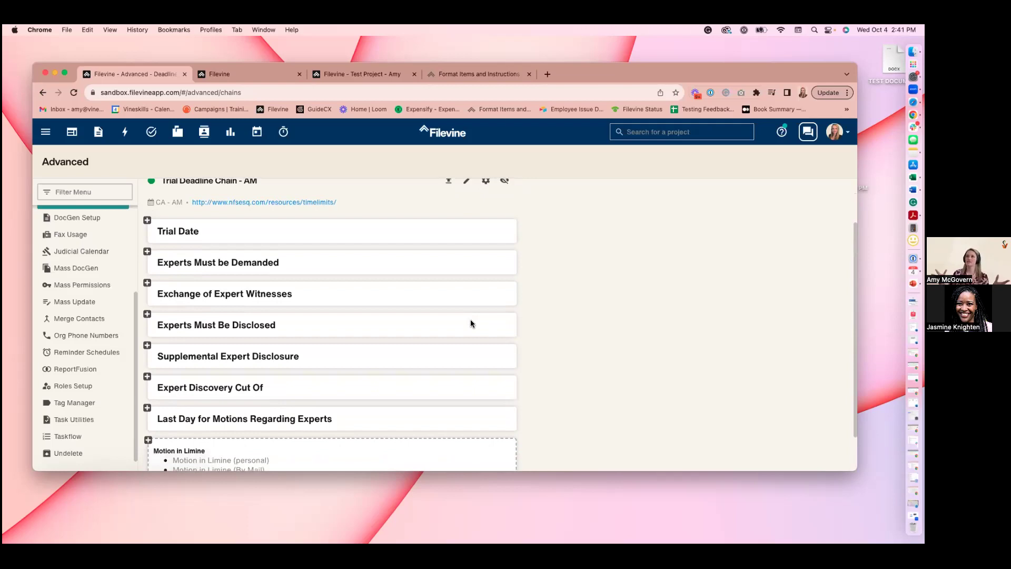
click(255, 76)
click(352, 77)
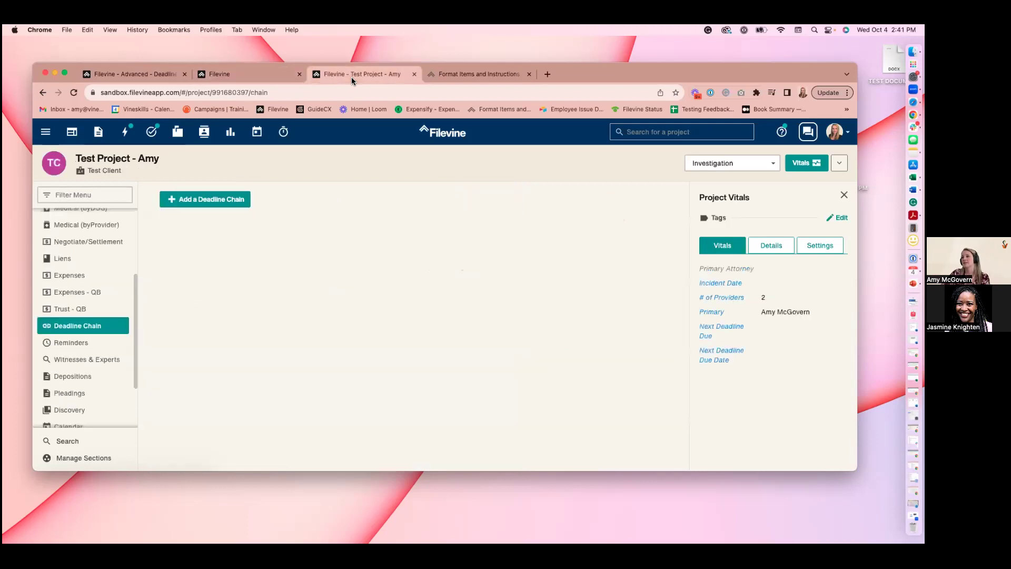
scroll(88, 316, up, 5)
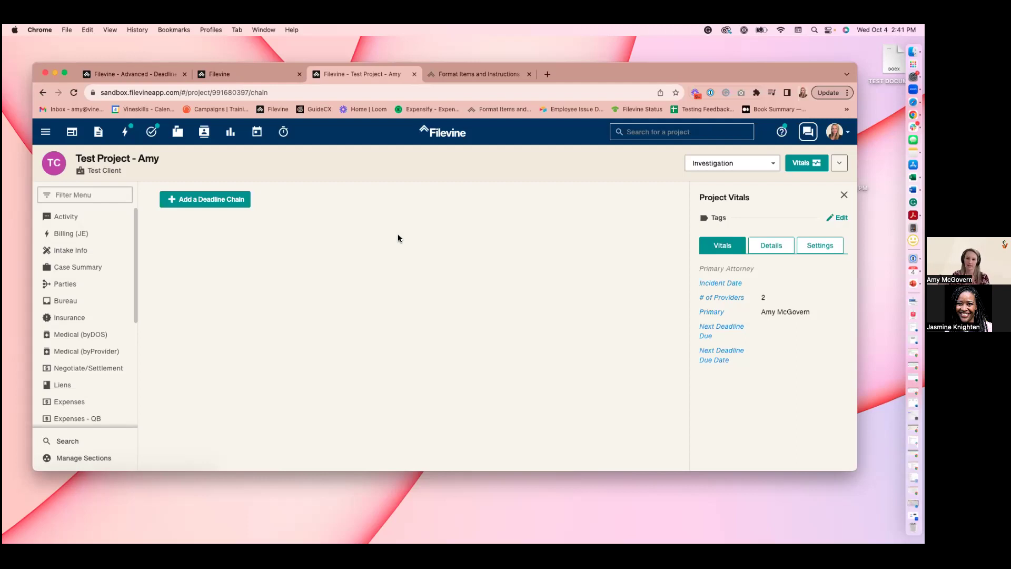
click(150, 77)
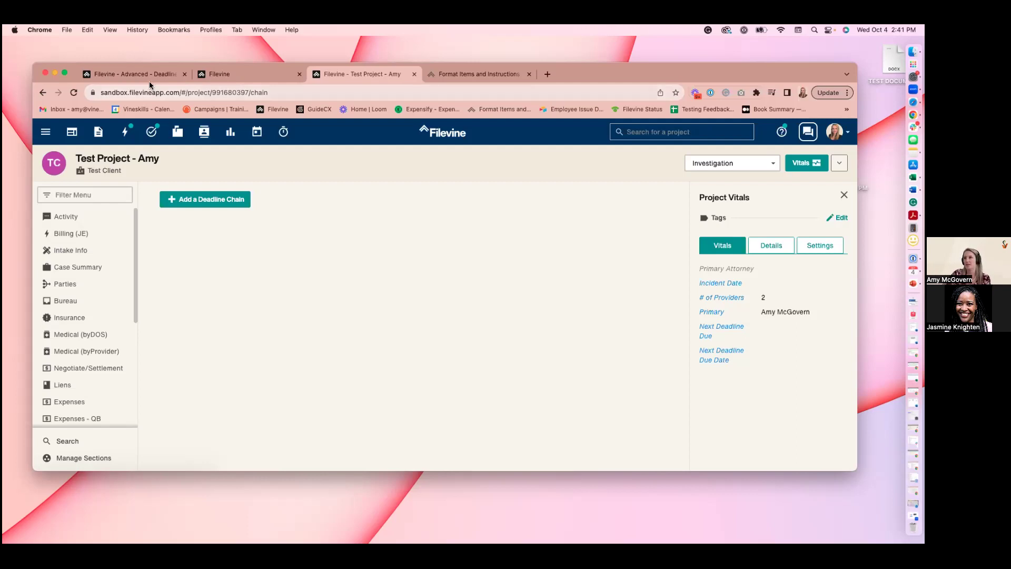
Expand the Motion in Limine group in the chain template and examine its Trial Date dependency, group due date and completion rule
scroll(432, 331, down, 2)
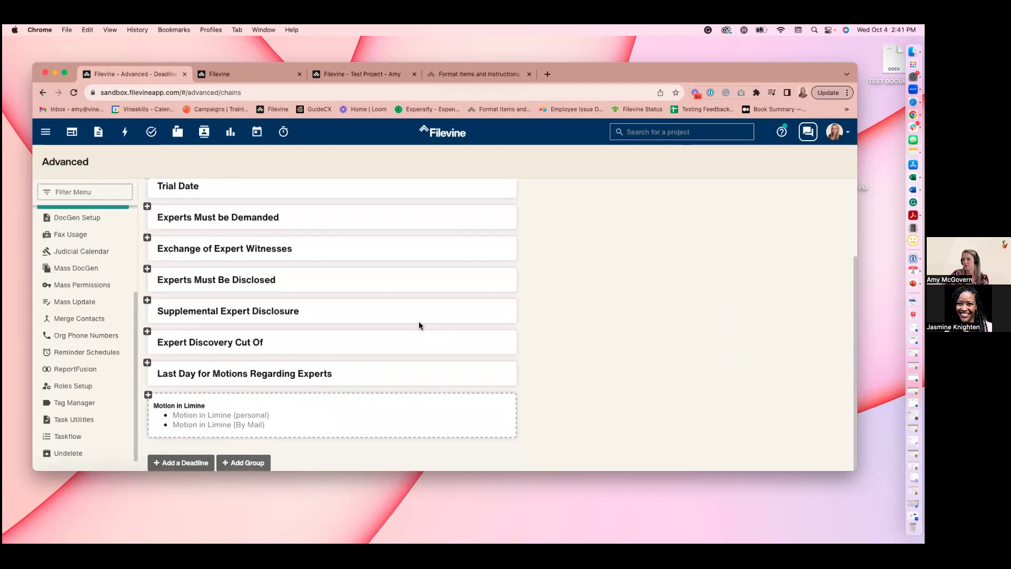
click(148, 395)
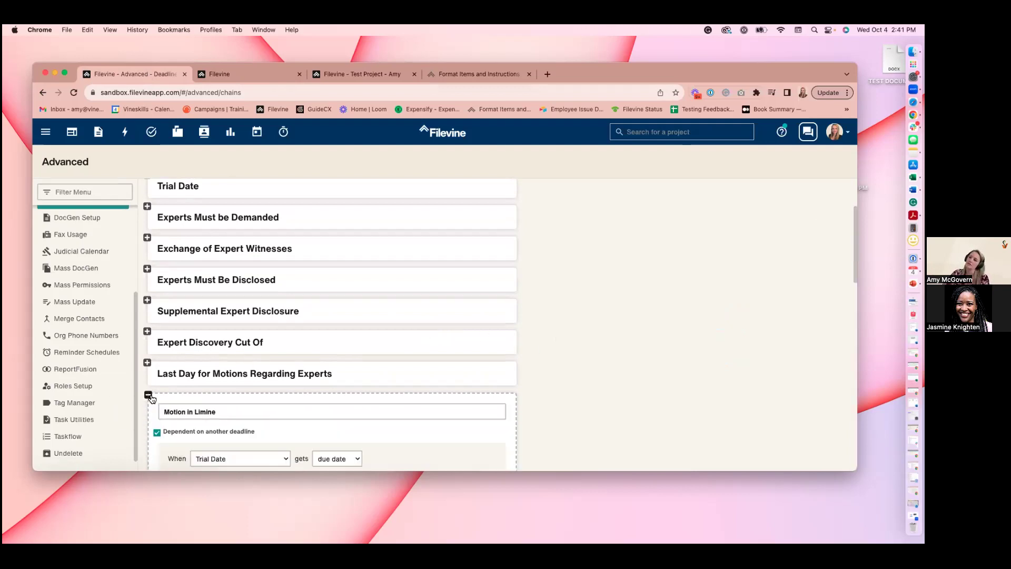
scroll(353, 410, down, 4)
scroll(354, 411, down, 3)
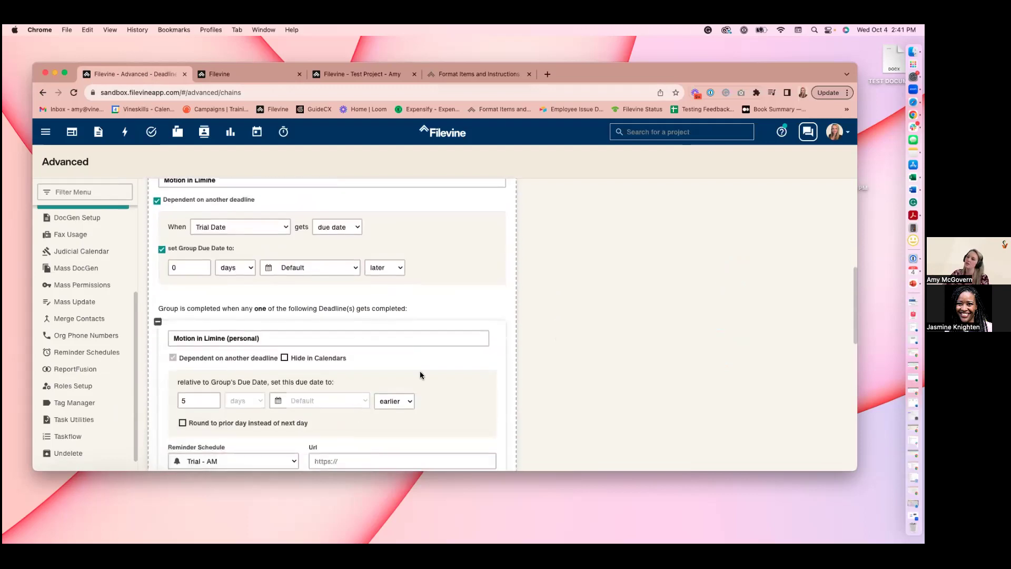
scroll(463, 349, up, 2)
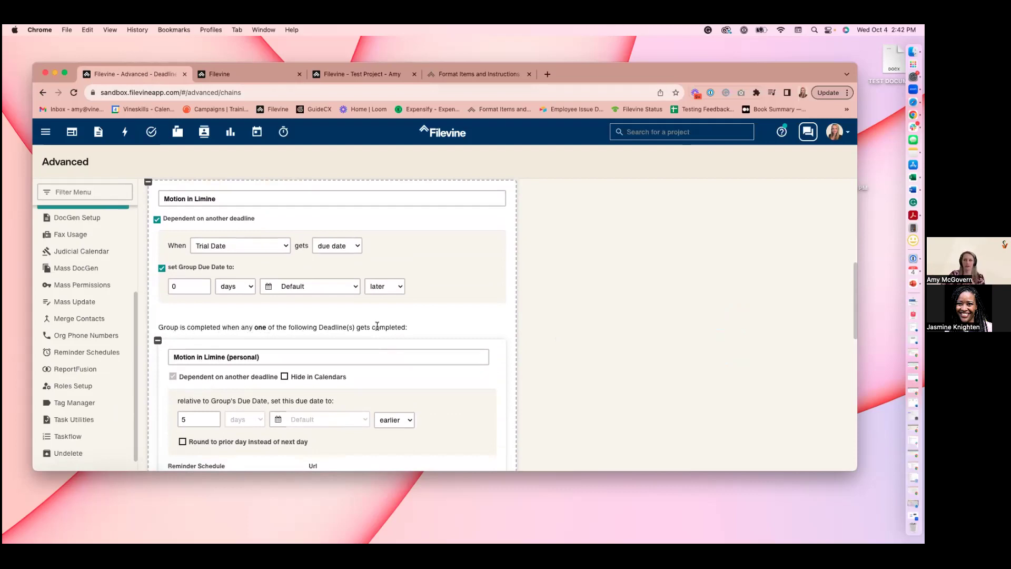
scroll(445, 341, down, 3)
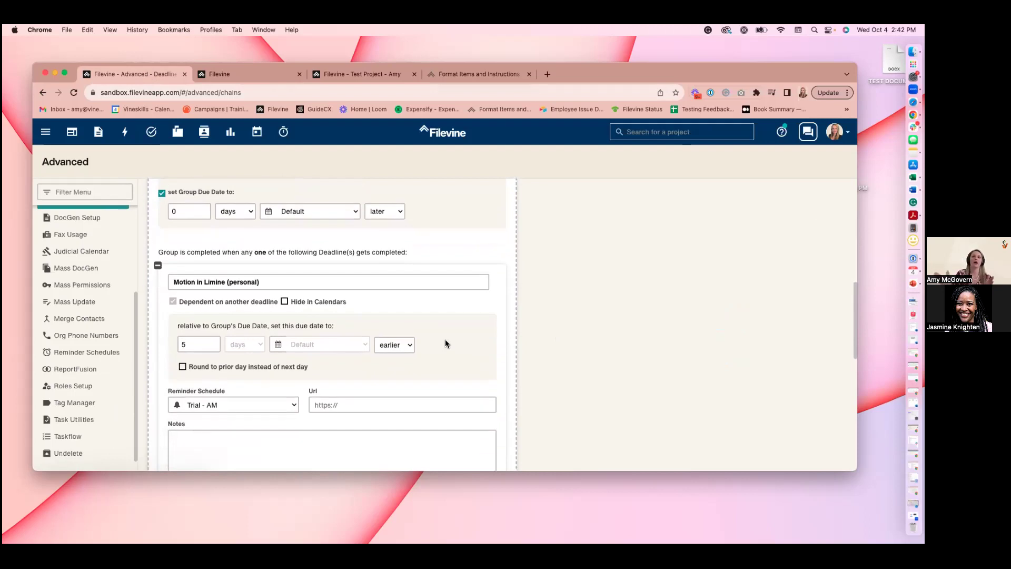
Inspect the Motion in Limine (personal) and Motion in Limine (By Mail) deadlines inside the group, leaving the By Mail deadline collapsed
click(158, 265)
click(158, 297)
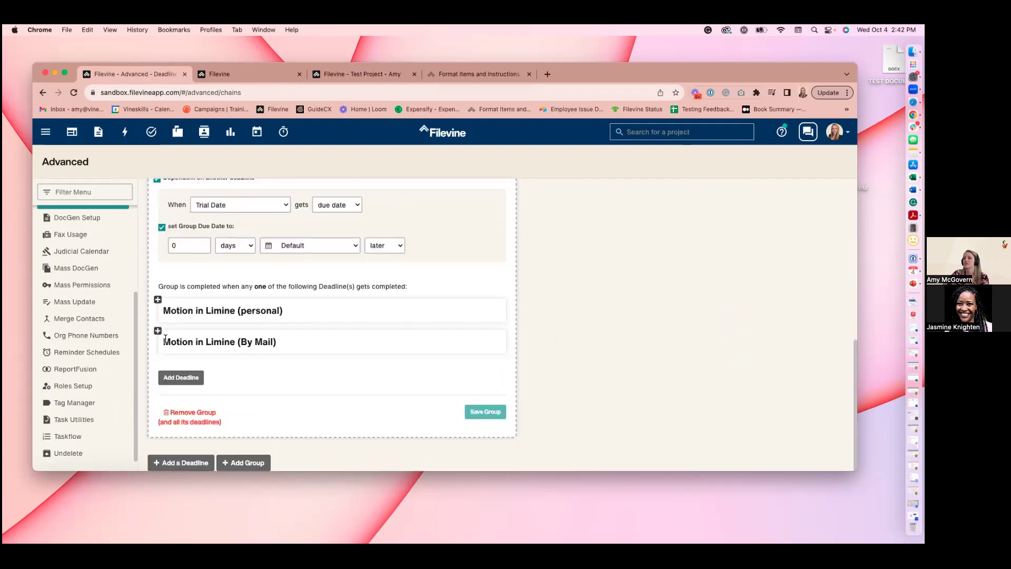
click(158, 300)
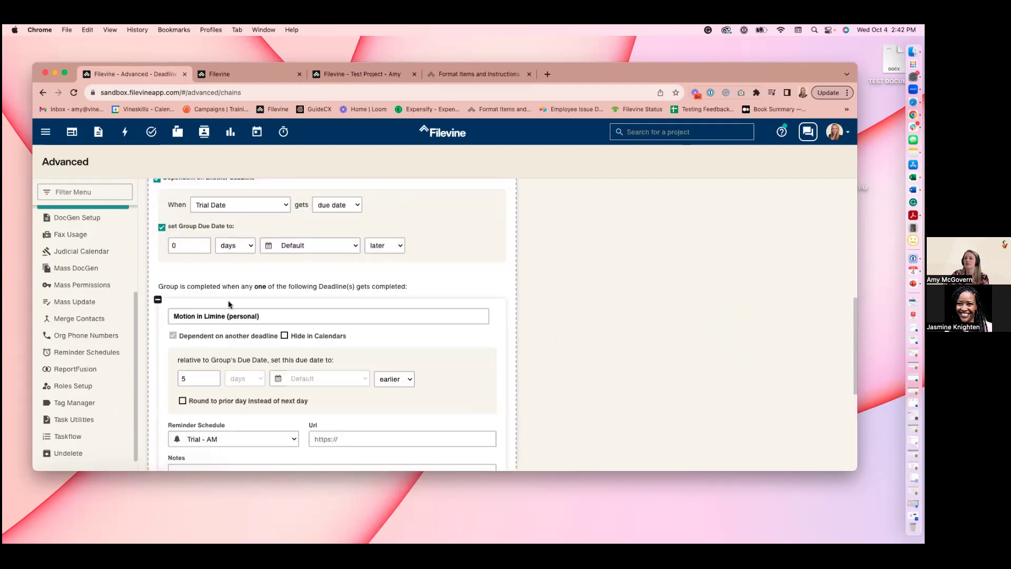
scroll(310, 333, down, 4)
scroll(316, 346, down, 2)
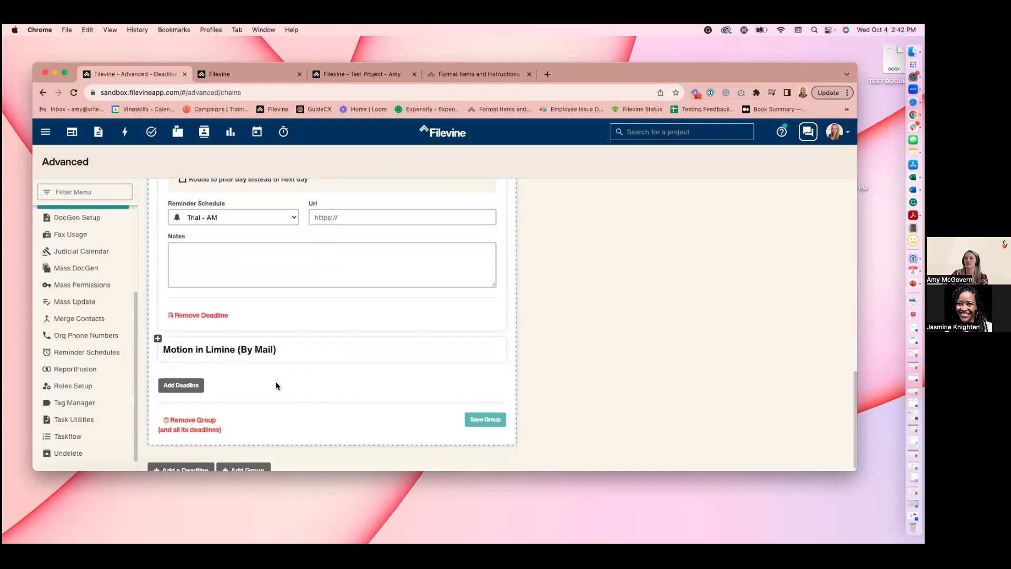
click(157, 340)
click(158, 341)
Collapse the Motion in Limine (personal) deadline and the whole Motion in Limine group
scroll(166, 348, up, 5)
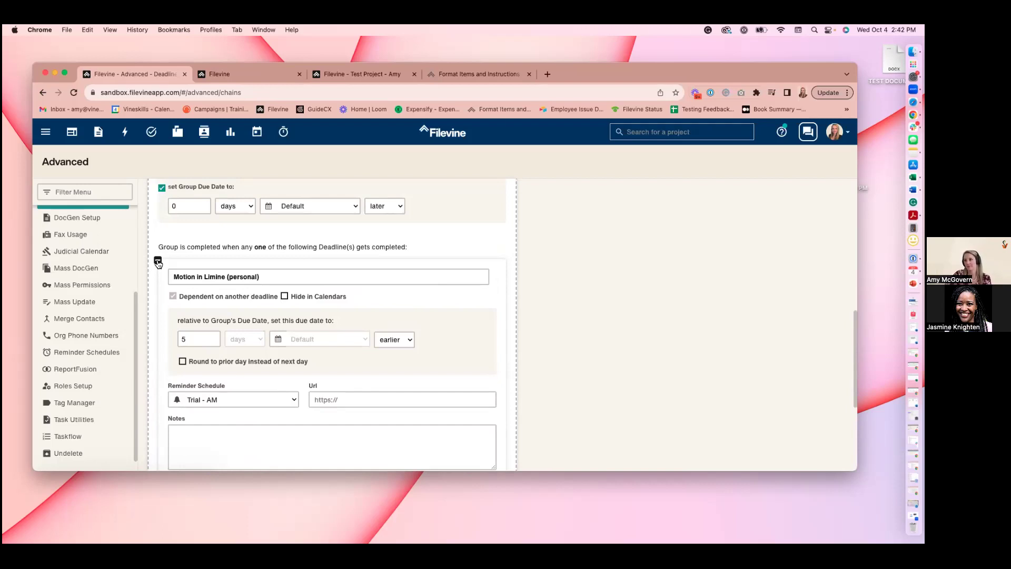
scroll(286, 349, down, 1)
scroll(256, 328, up, 1)
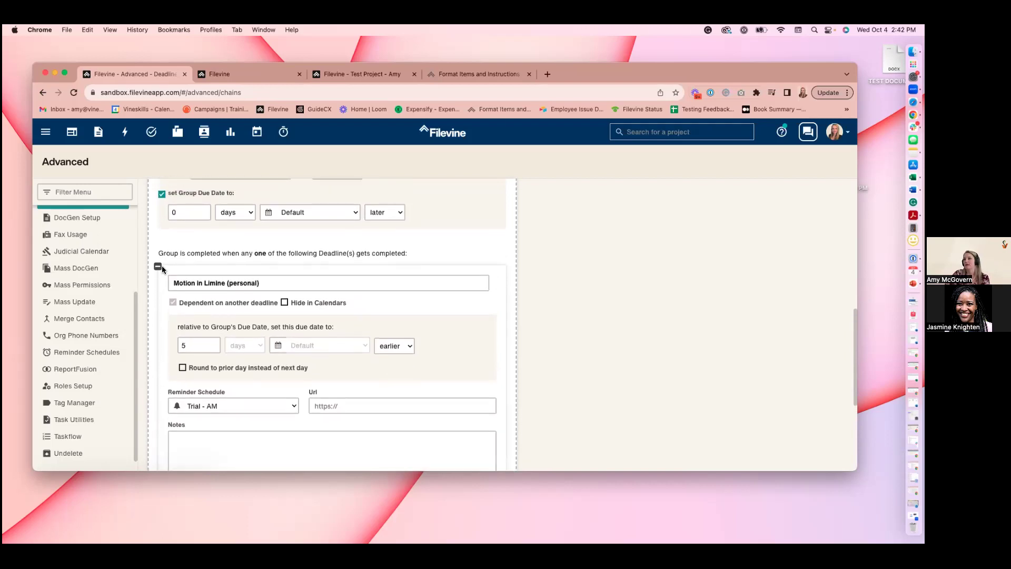
click(158, 266)
scroll(179, 369, up, 15)
scroll(181, 396, down, 5)
click(149, 330)
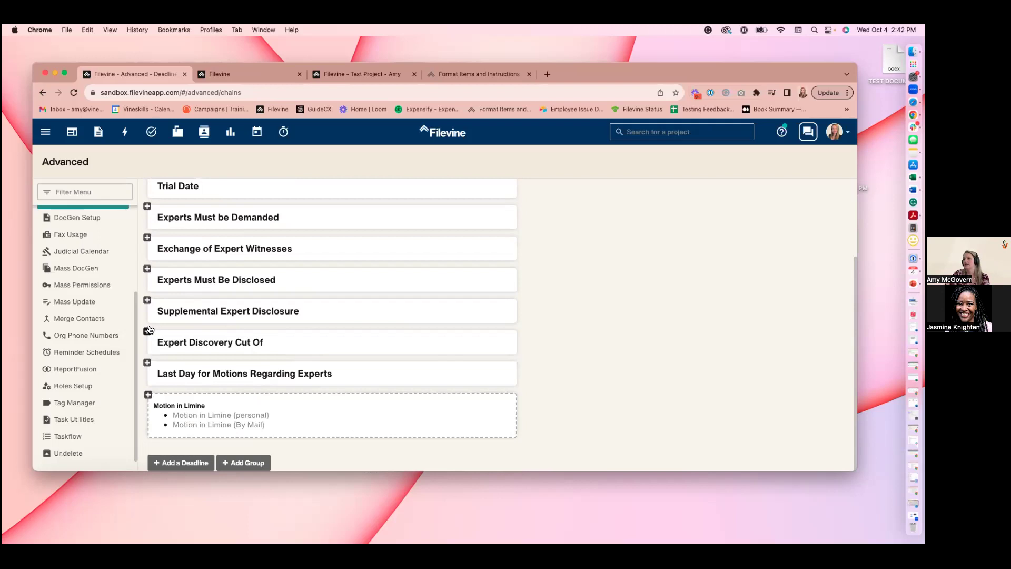
Look over the beginning of the Trial Deadline Chain - AM template and switch to the test project's browser tab
scroll(305, 361, up, 3)
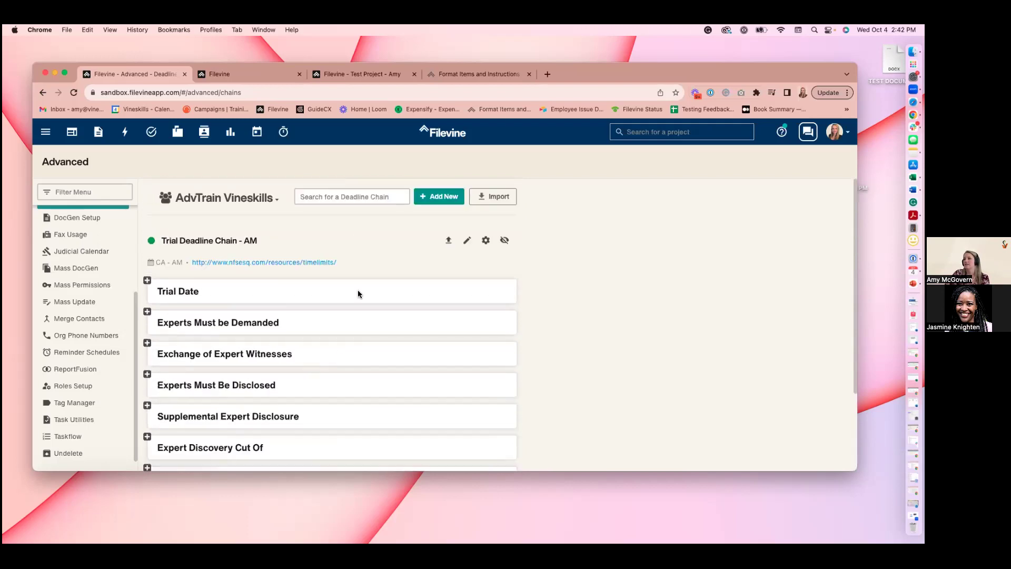
click(347, 196)
click(494, 278)
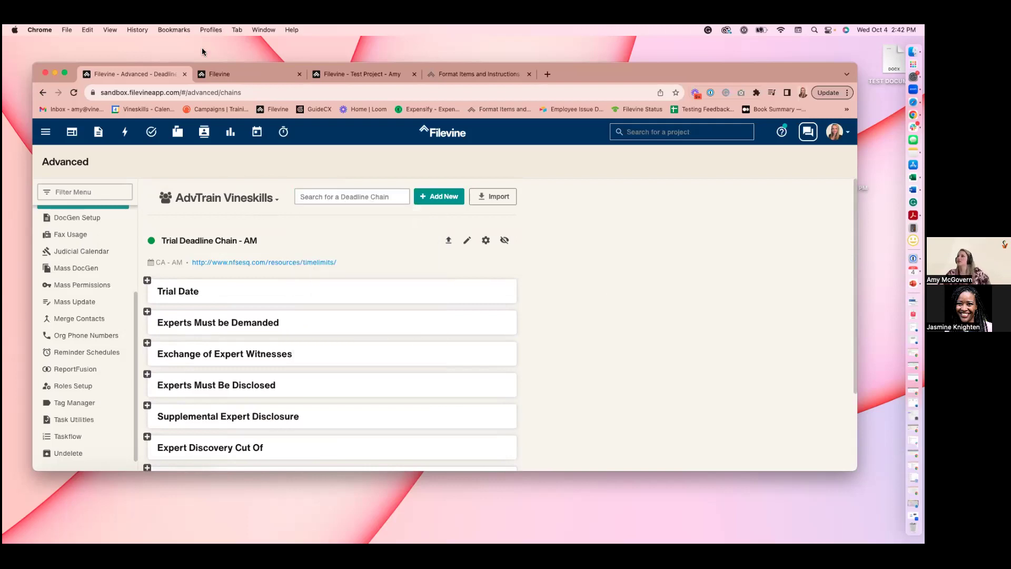
click(241, 78)
click(371, 74)
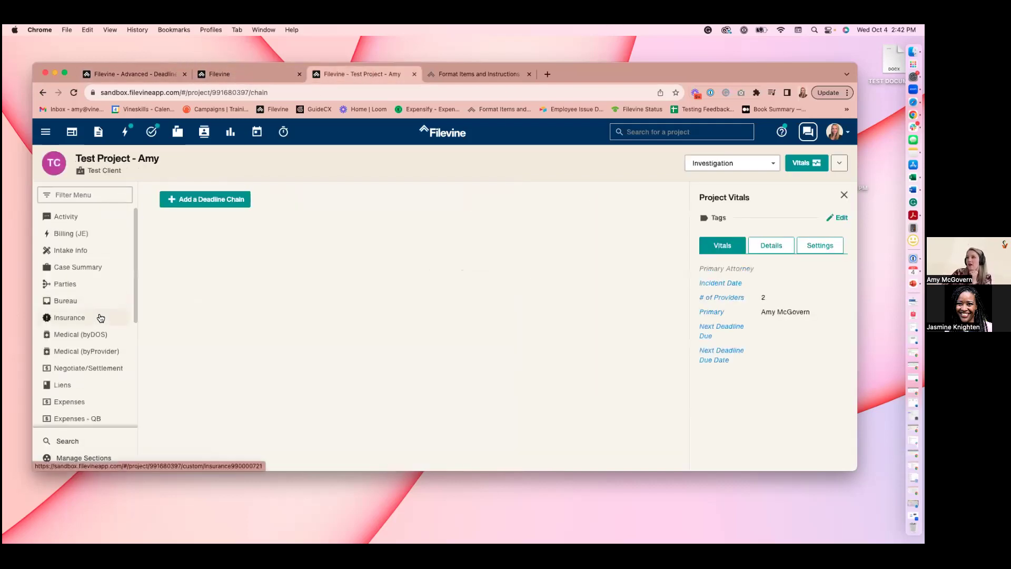
Open the test project's Calendar section and show it in List view
scroll(102, 322, down, 2)
scroll(101, 321, up, 2)
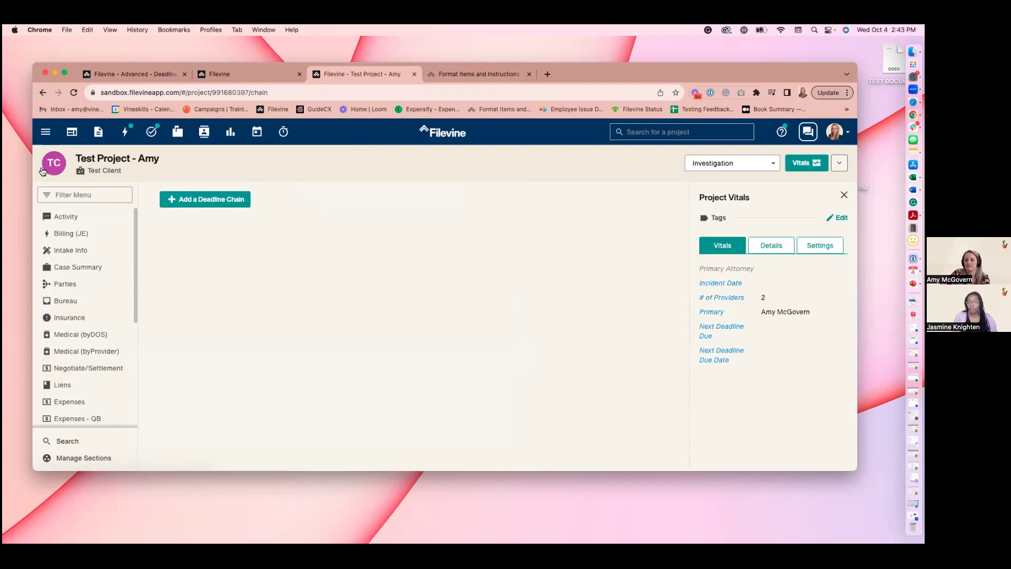
scroll(108, 308, down, 3)
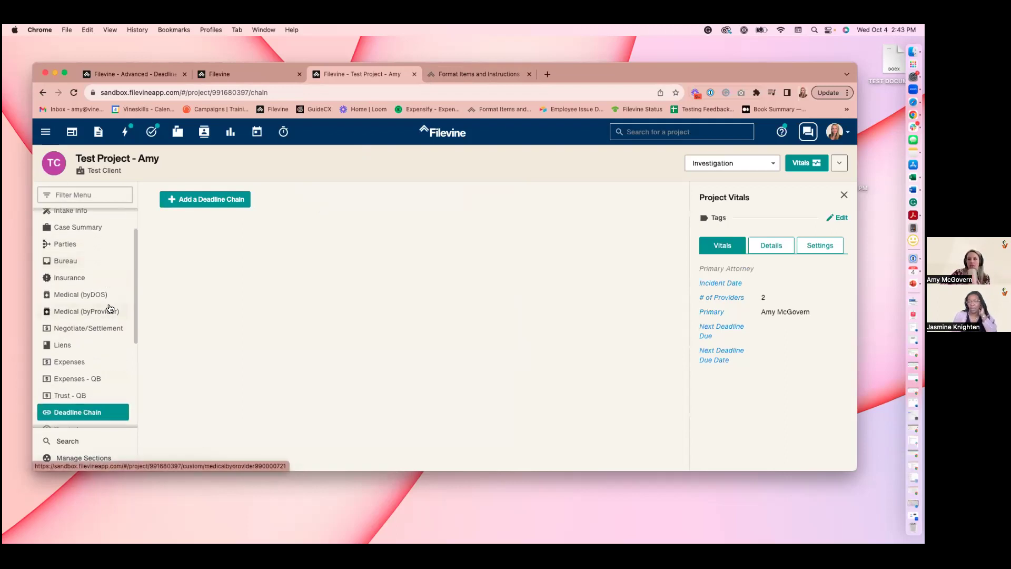
scroll(110, 309, down, 5)
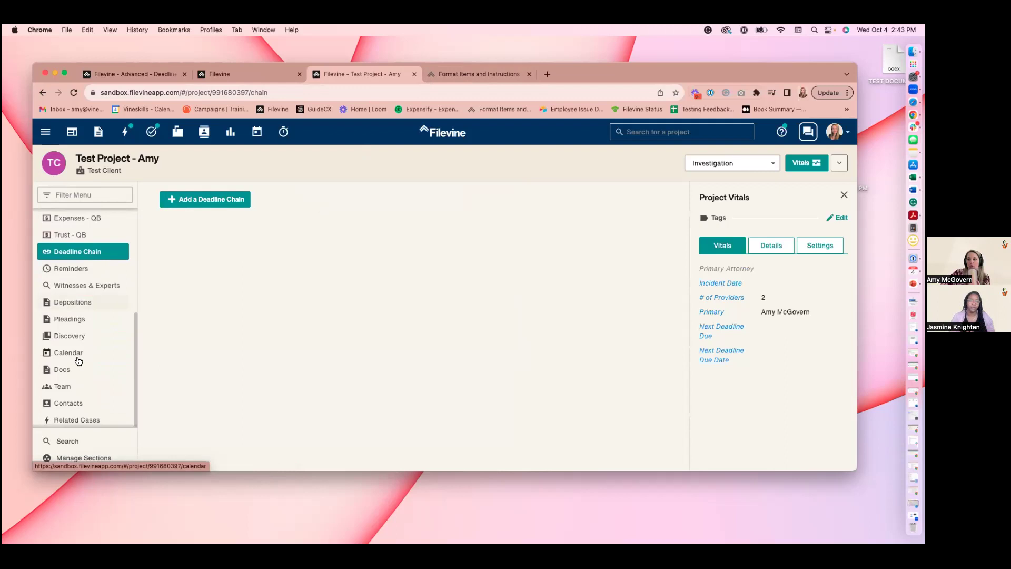
click(79, 355)
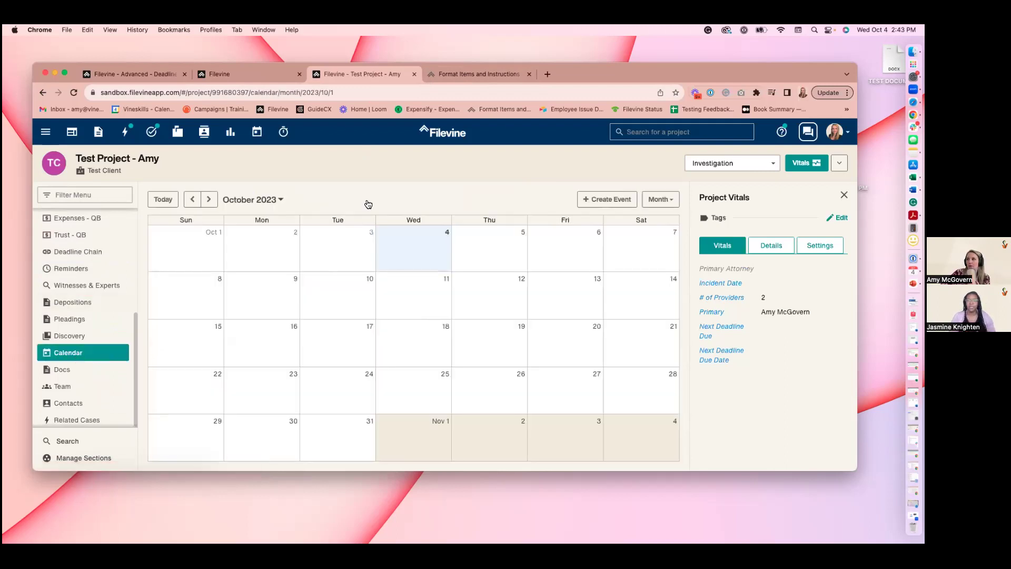
click(665, 200)
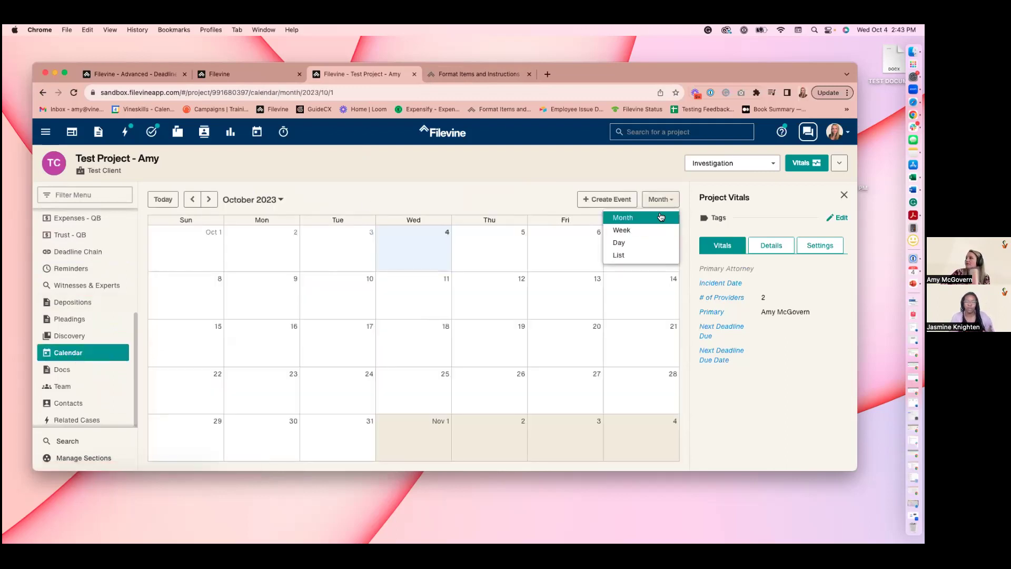
click(627, 256)
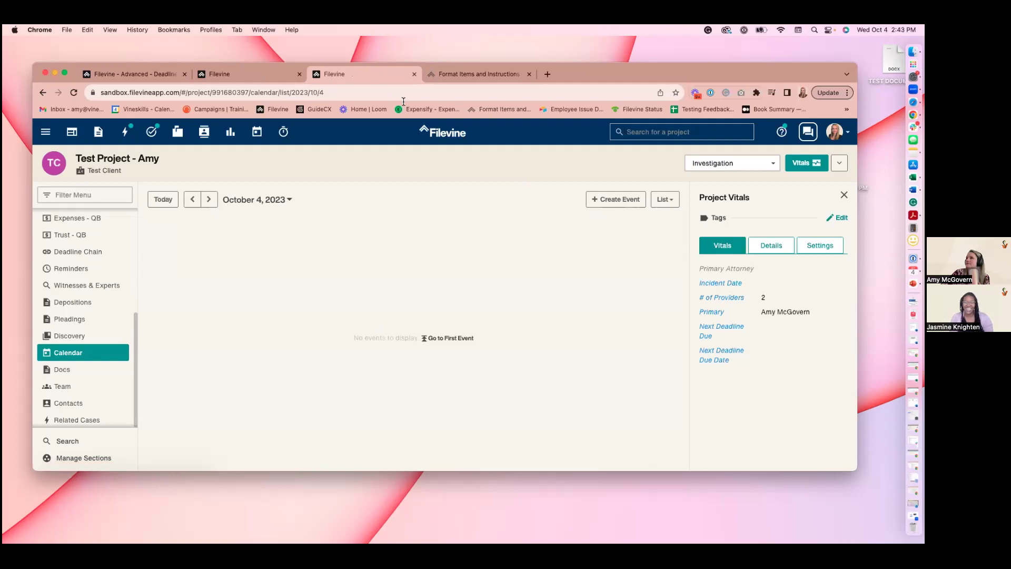
Review the chain deadlines in the training project's Calendar section, and close the test project's browser tab
click(251, 77)
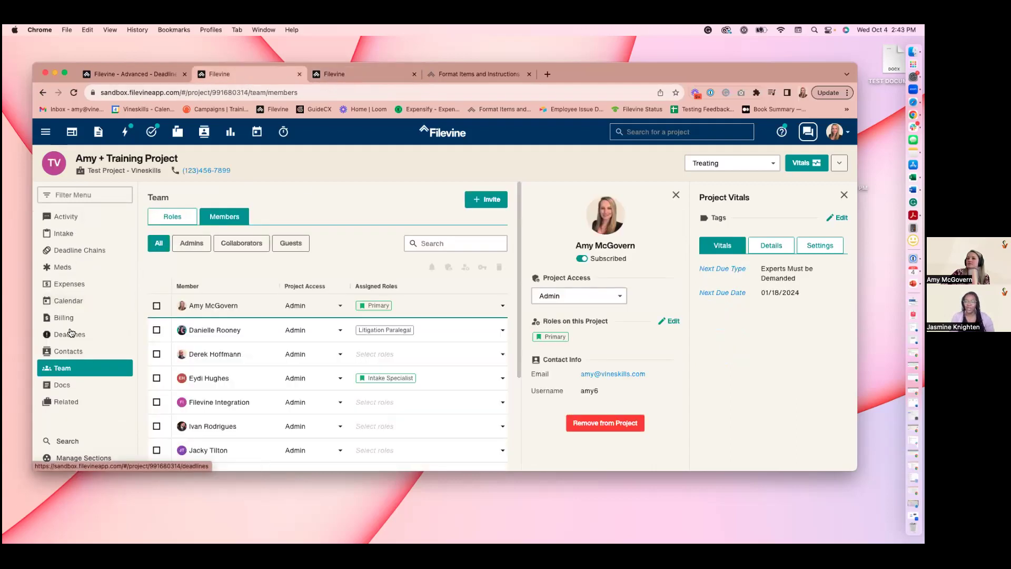
click(71, 301)
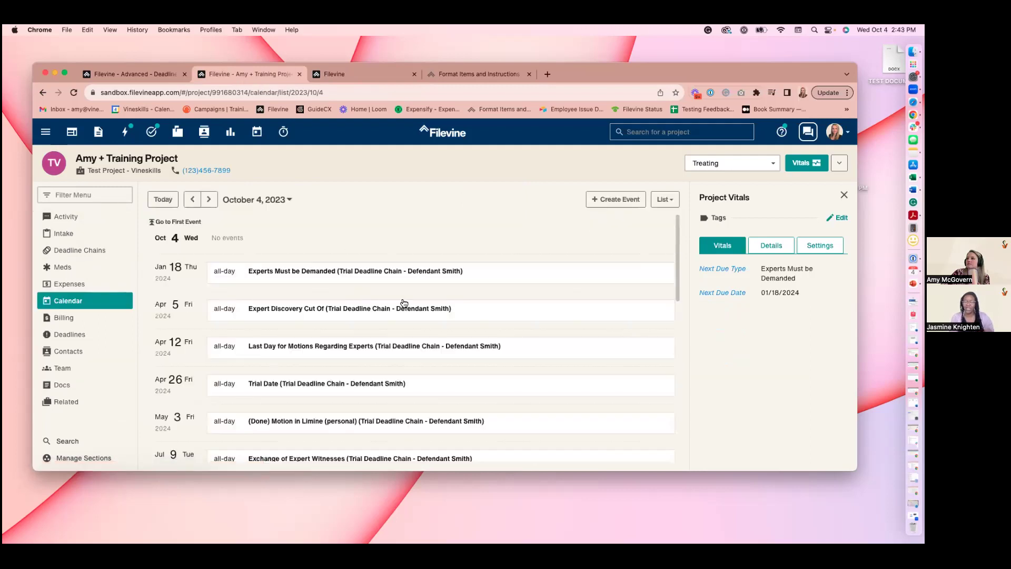
scroll(408, 295, down, 2)
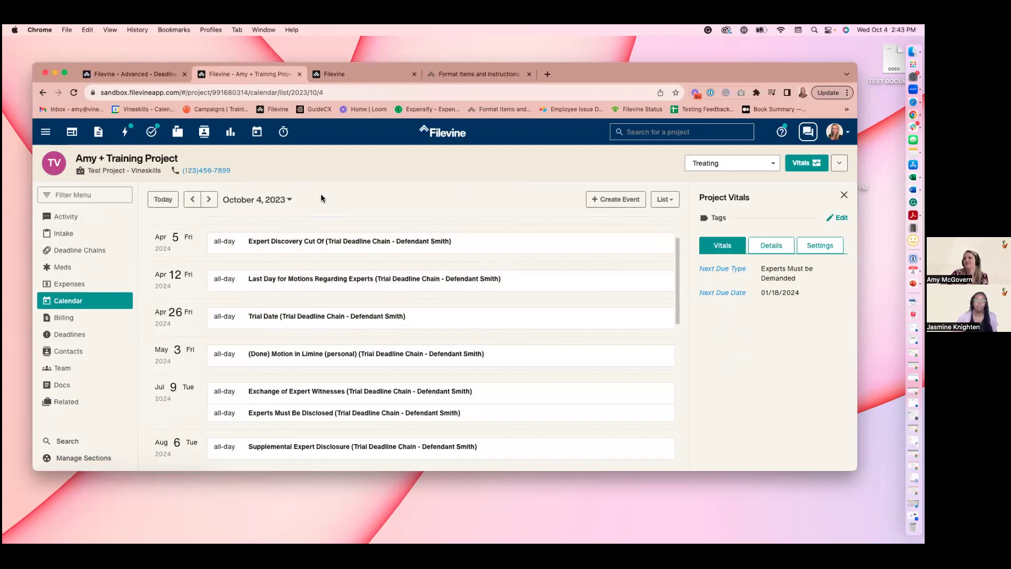
click(414, 74)
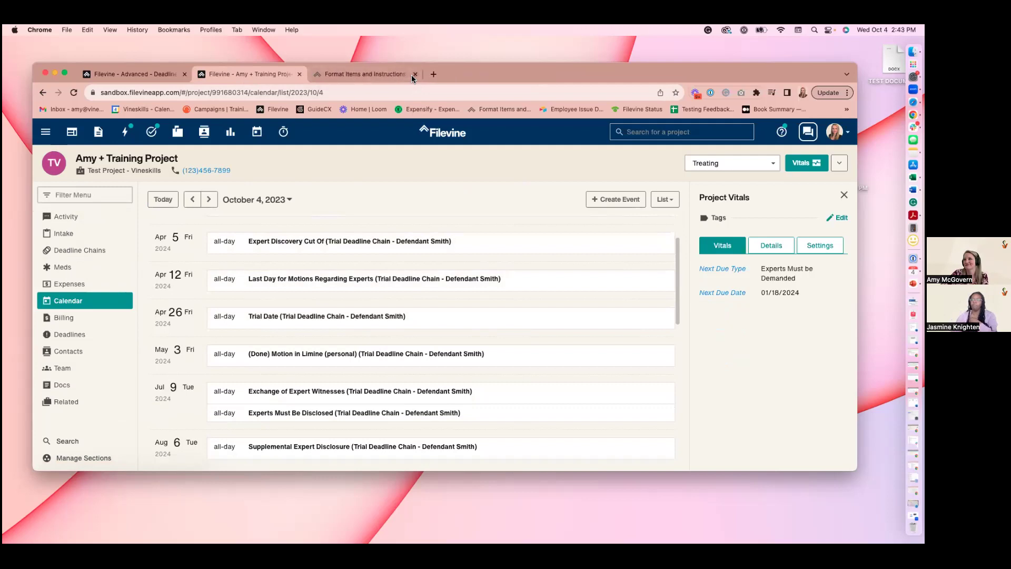